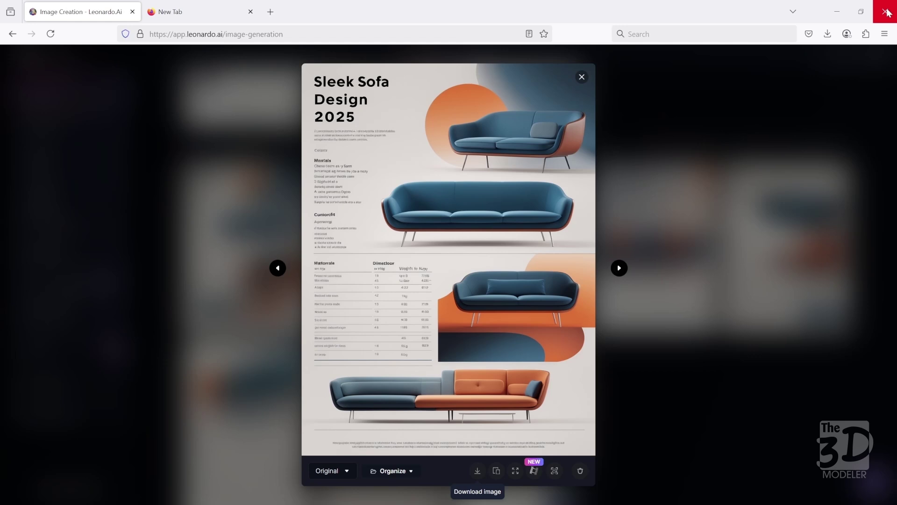
Download the generated Sleek Sofa Design 2025 image
{"action": "left_click", "coordinate": [484, 468]}
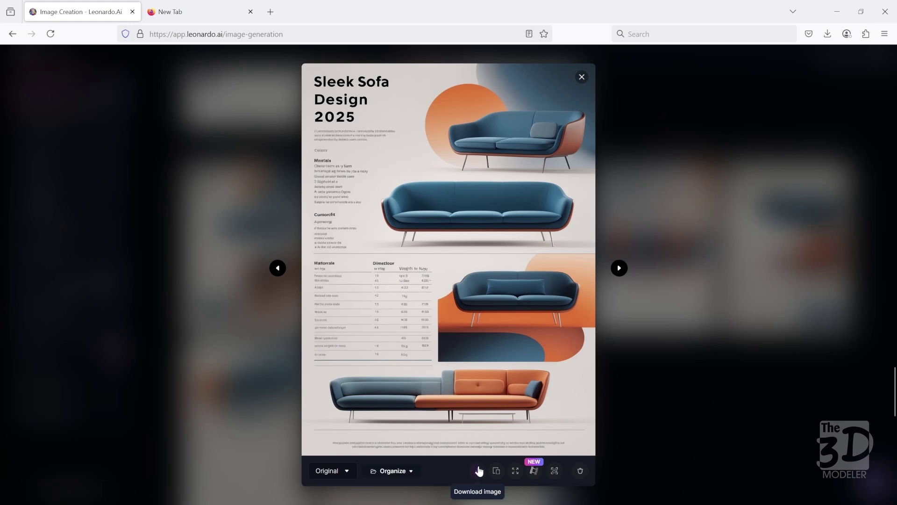
{"action": "left_click", "coordinate": [747, 5]}
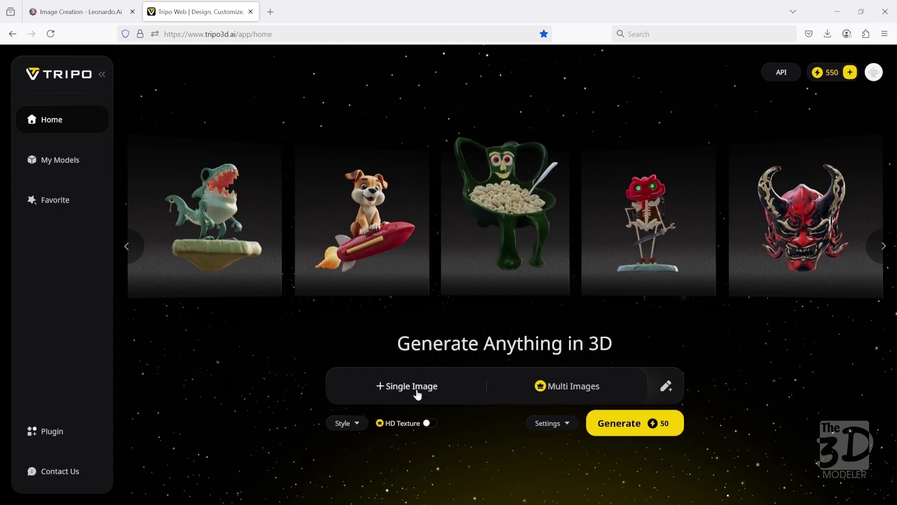
In Tripo, generate a 3D model from the single Leonardo_Phoenix sofa image in the textures folder and open the generated model
{"action": "left_click", "coordinate": [419, 395]}
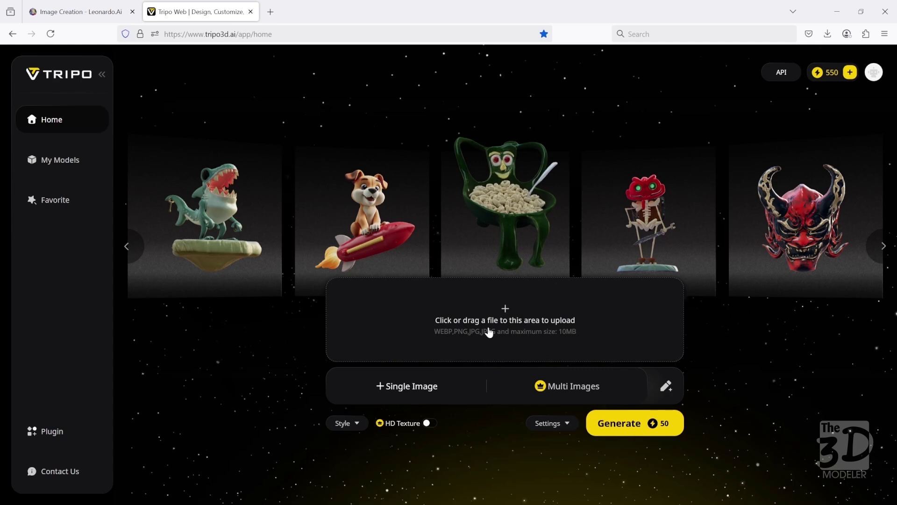
{"action": "left_click", "coordinate": [543, 328]}
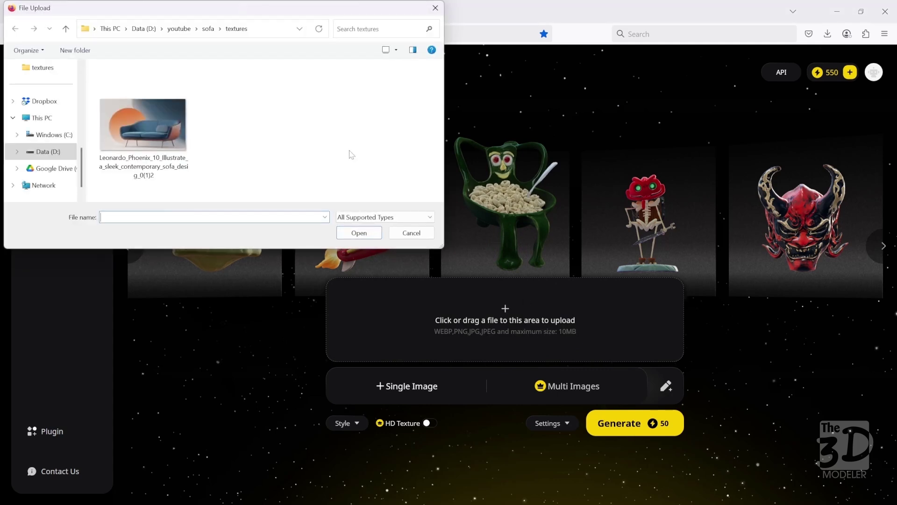
{"action": "left_click", "coordinate": [157, 137]}
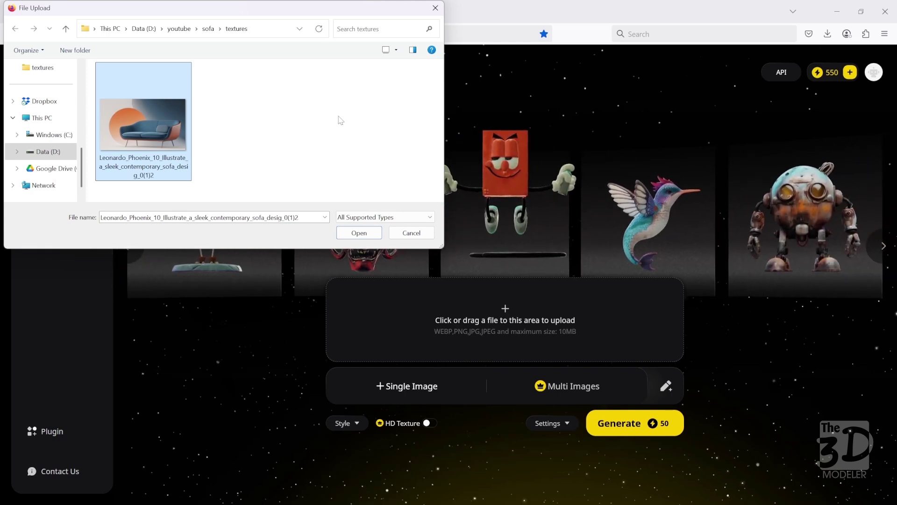
{"action": "left_click", "coordinate": [360, 233]}
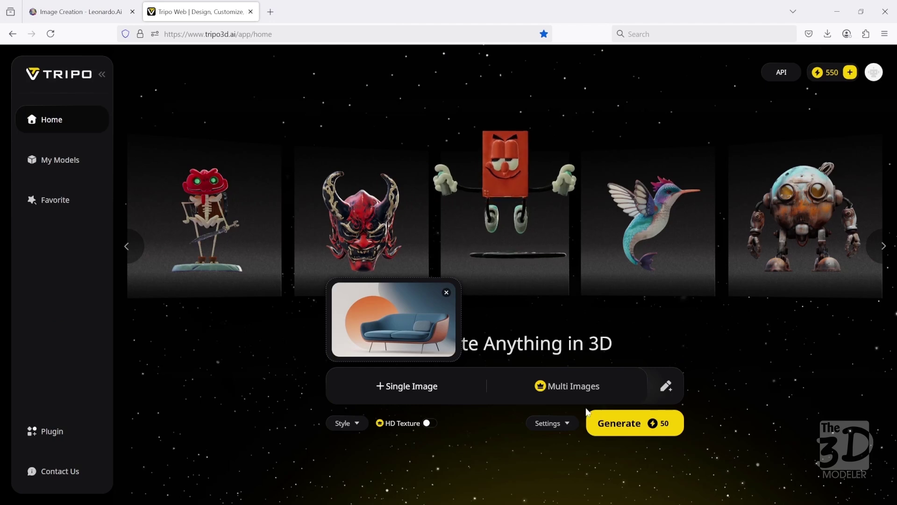
{"action": "left_click", "coordinate": [642, 429]}
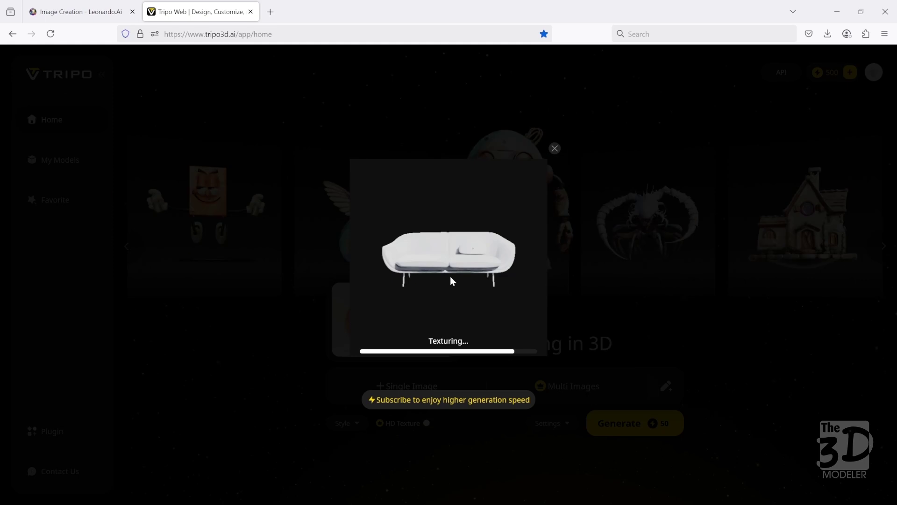
{"action": "left_click", "coordinate": [451, 279]}
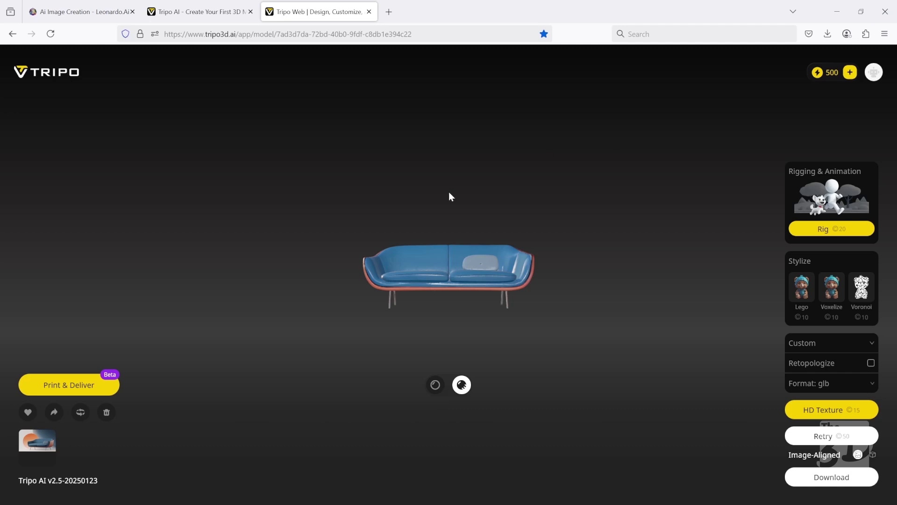
Download the generated sofa model in glb format
{"action": "scroll", "coordinate": [449, 193], "scroll_direction": "up", "scroll_amount": 3}
{"action": "left_click_drag", "start_coordinate": [451, 196], "coordinate": [420, 213]}
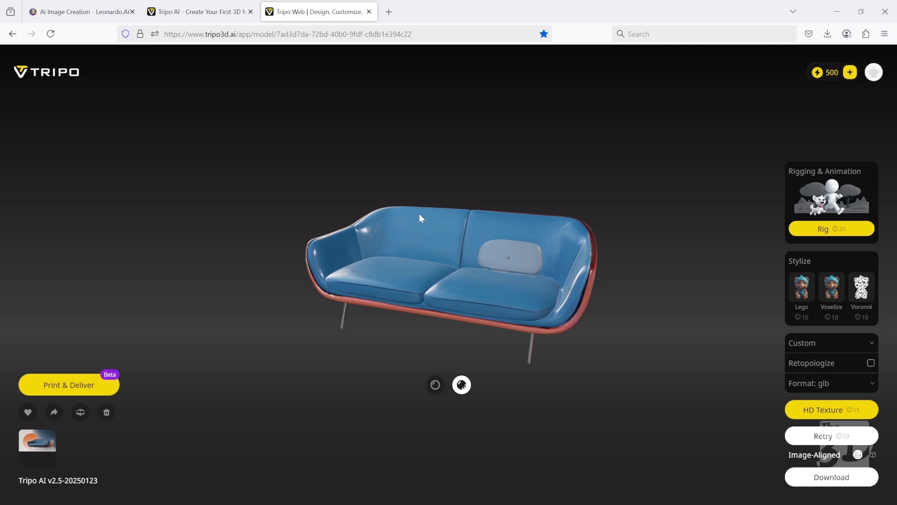
{"action": "left_click", "coordinate": [823, 486]}
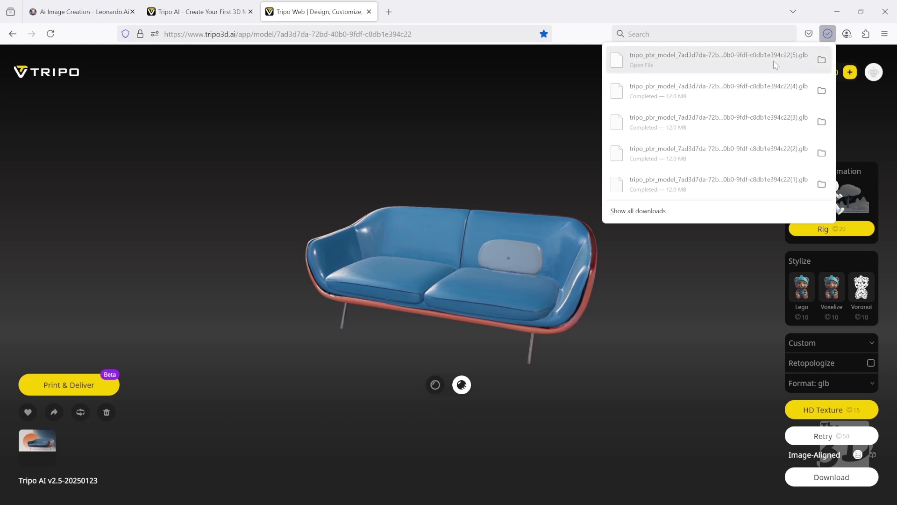
{"action": "left_click", "coordinate": [813, 12]}
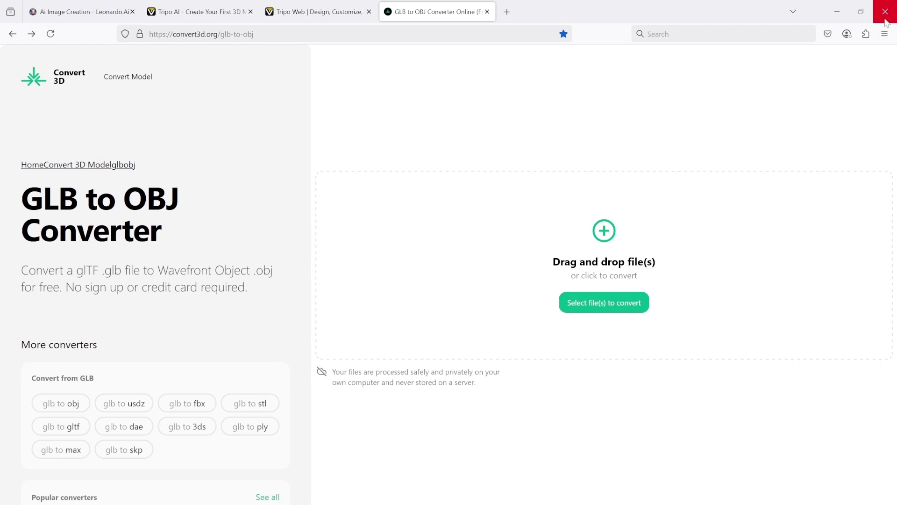
In Convert3D, convert the downloaded tripo_pbr_model glb file to OBJ and download the resulting zip
{"action": "left_click", "coordinate": [605, 248]}
{"action": "left_click", "coordinate": [181, 93]}
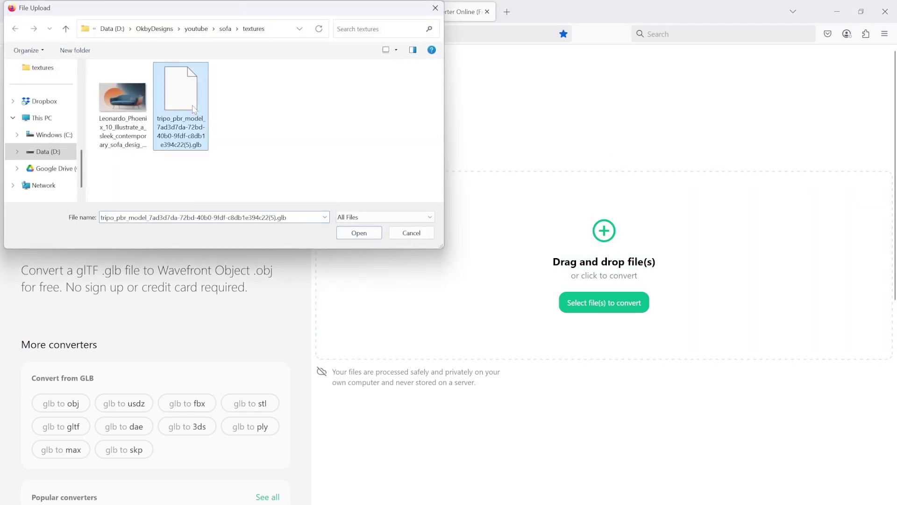
{"action": "left_click", "coordinate": [359, 232]}
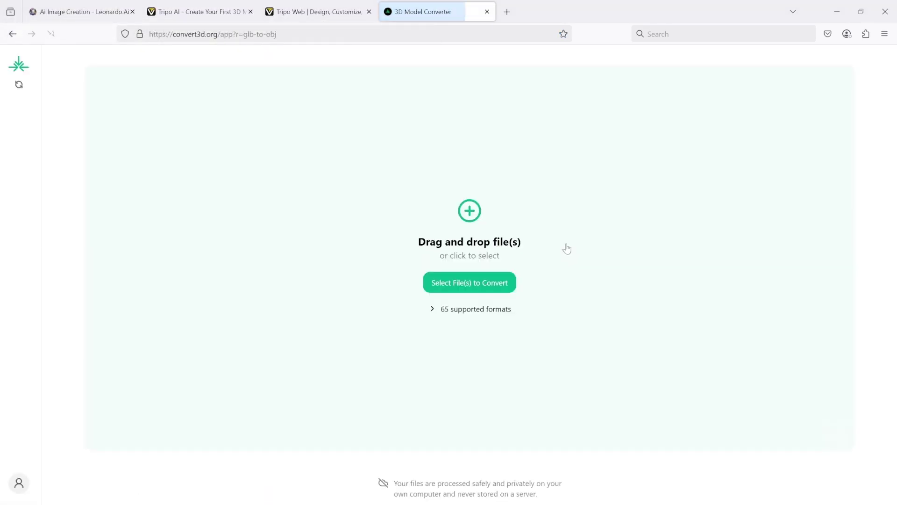
{"action": "left_click", "coordinate": [475, 286]}
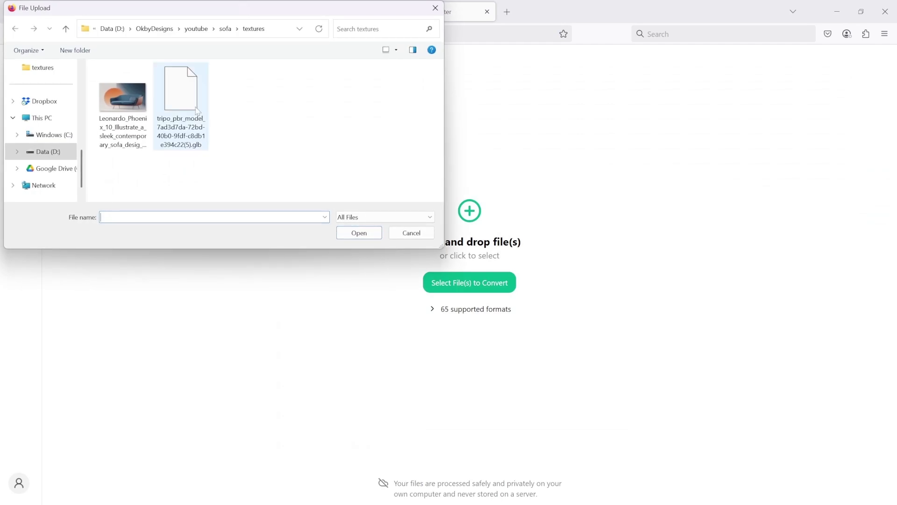
{"action": "left_click", "coordinate": [196, 112]}
{"action": "left_click", "coordinate": [369, 237]}
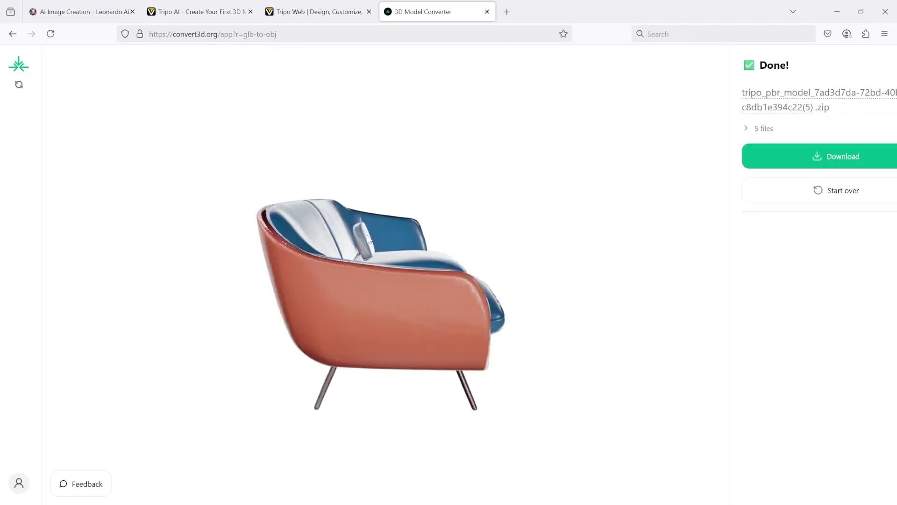
{"action": "left_click", "coordinate": [814, 156]}
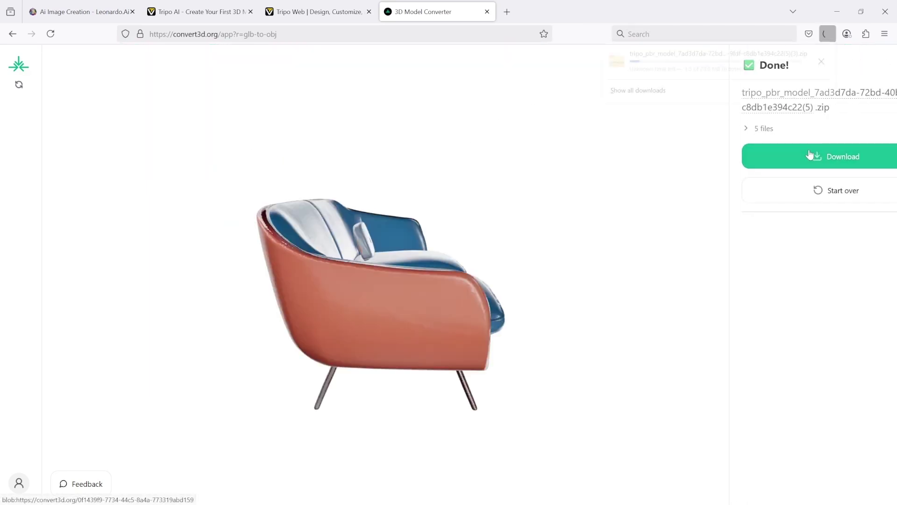
{"action": "left_click", "coordinate": [709, 17]}
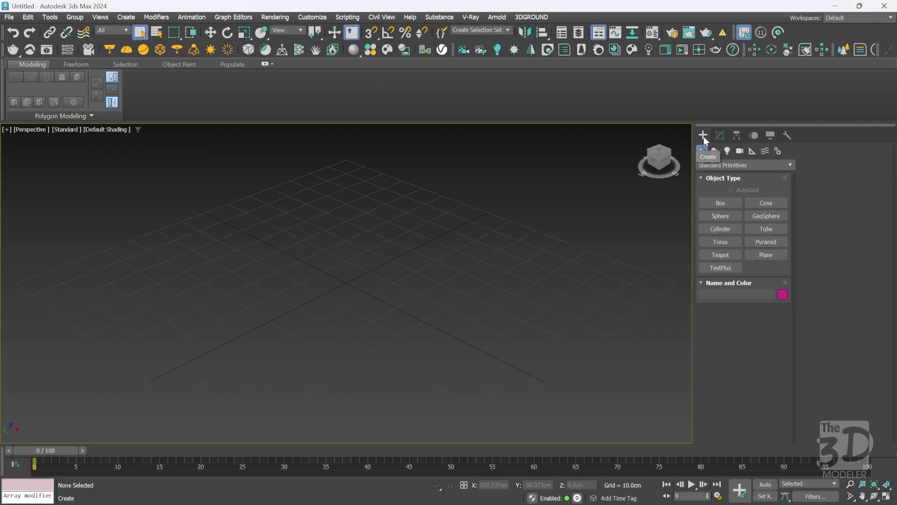
In 3ds Max, import the converted tripo_pbr_model OBJ file into the empty scene
{"action": "left_click", "coordinate": [9, 17]}
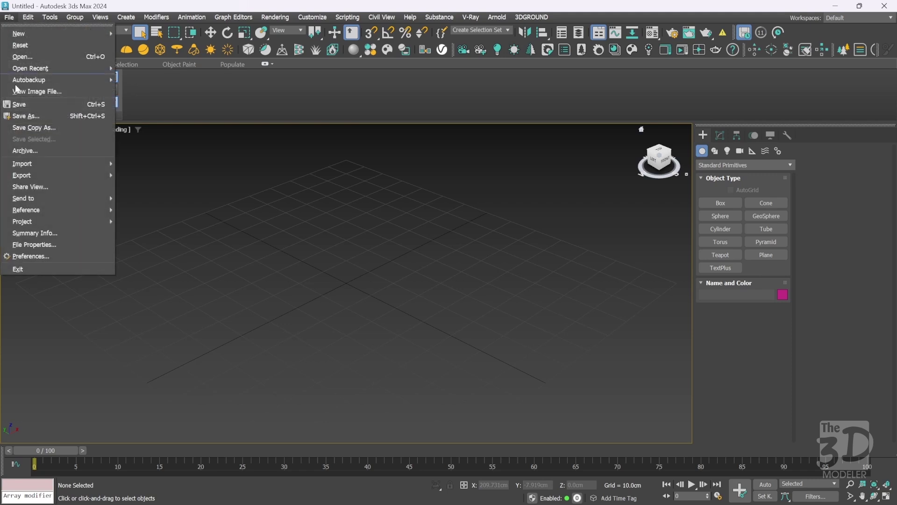
{"action": "mouse_move", "coordinate": [96, 166]}
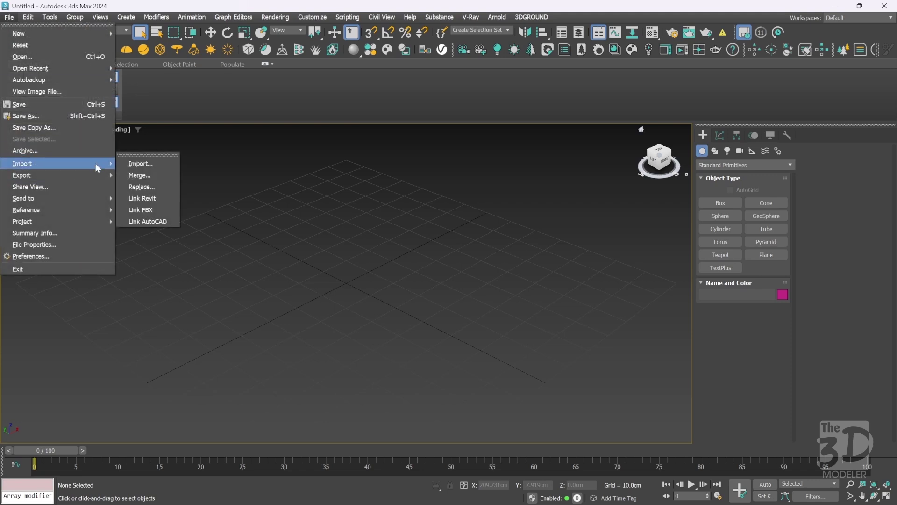
{"action": "left_click", "coordinate": [149, 166]}
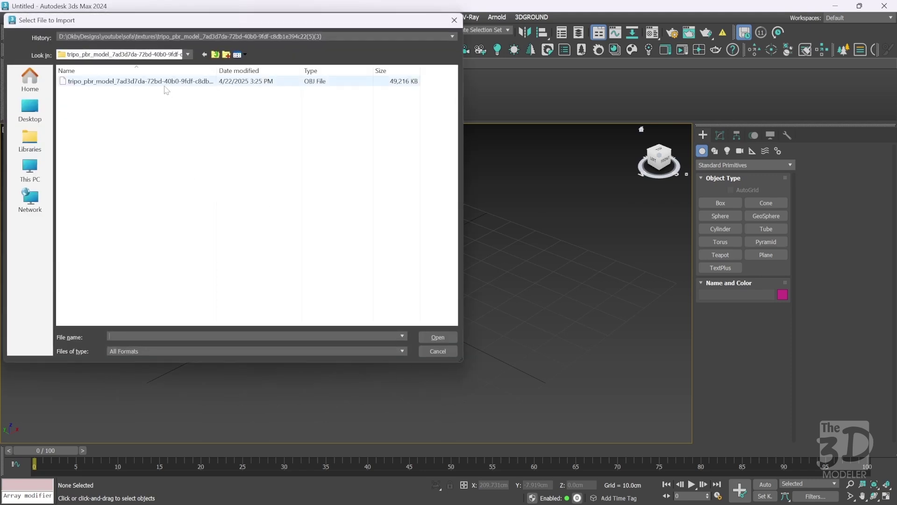
{"action": "left_click", "coordinate": [164, 84]}
{"action": "left_click", "coordinate": [436, 338]}
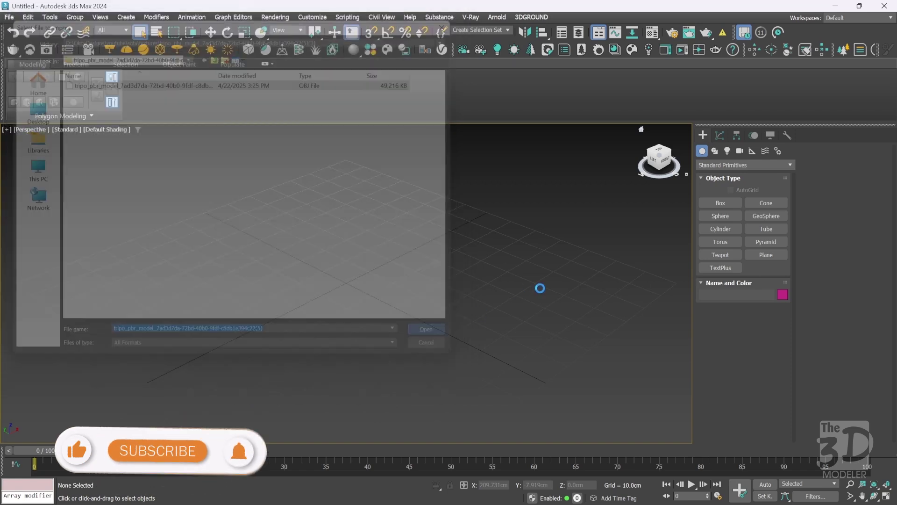
{"action": "left_click", "coordinate": [362, 437]}
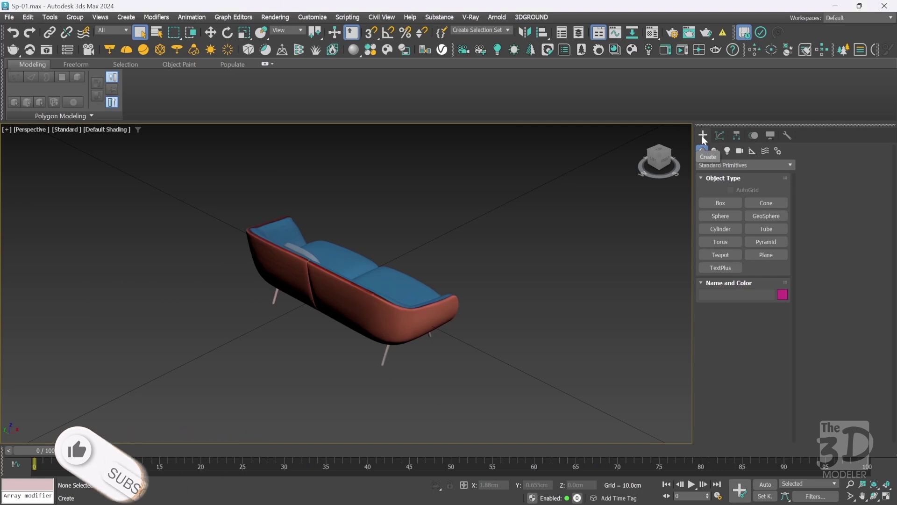
Check the imported sofa's dimensions with the Measure utility and frame it in the Right view
{"action": "left_click", "coordinate": [785, 135]}
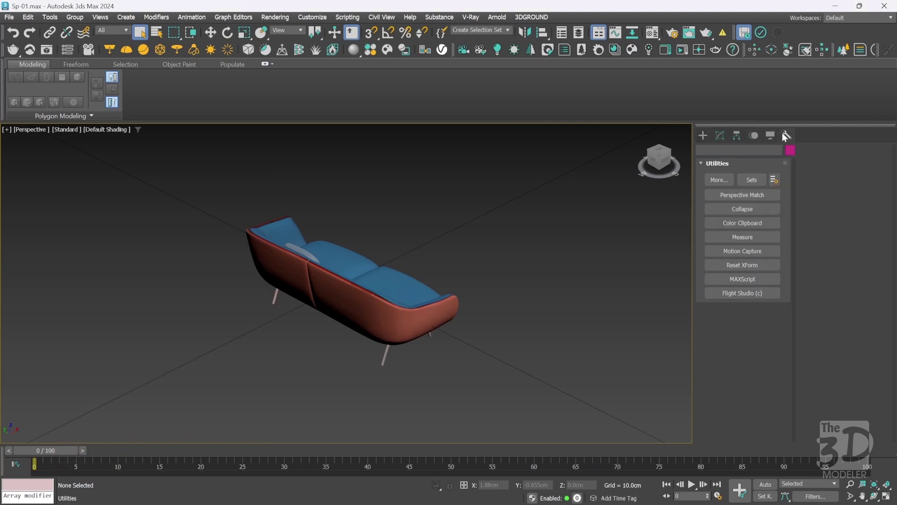
{"action": "left_click", "coordinate": [728, 237]}
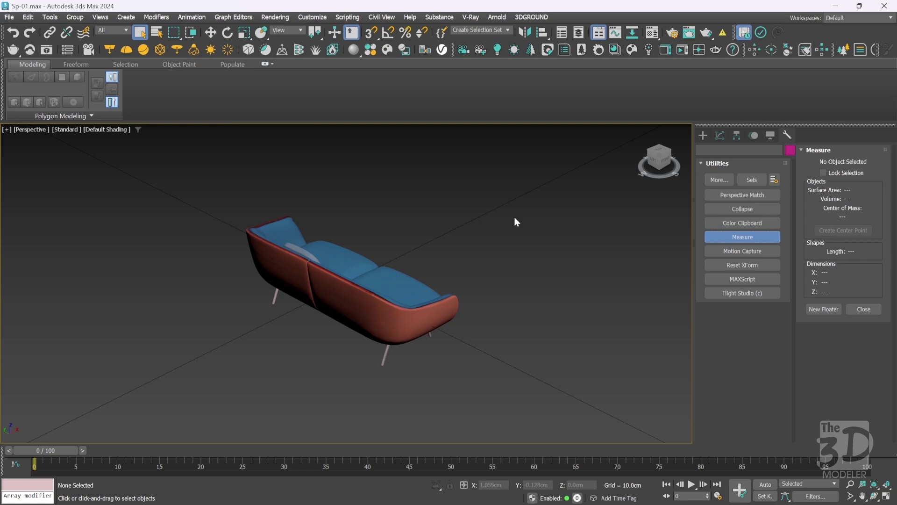
{"action": "left_click", "coordinate": [385, 275]}
{"action": "key", "text": "r"}
{"action": "key", "text": "z"}
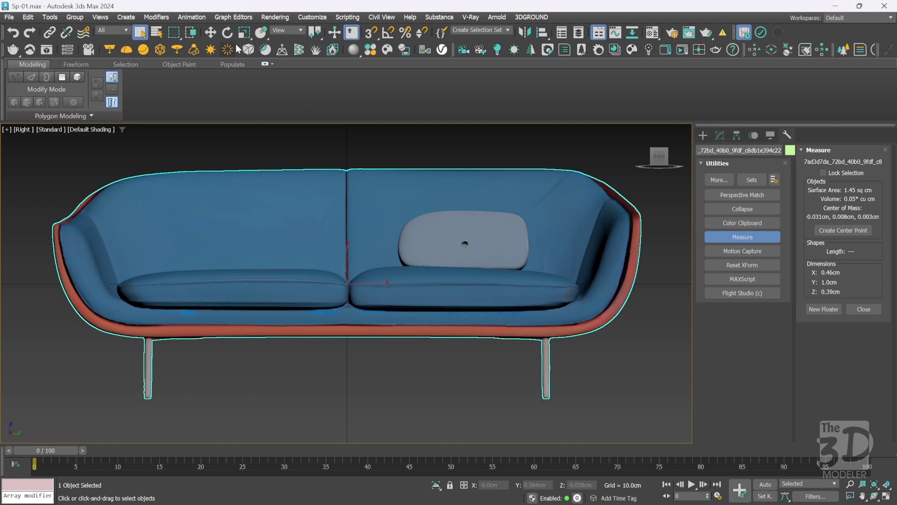
Scale the sofa uniformly by an offset of 22000 percent and hide the viewport grid
{"action": "left_click", "coordinate": [244, 32]}
{"action": "right_click", "coordinate": [244, 32]}
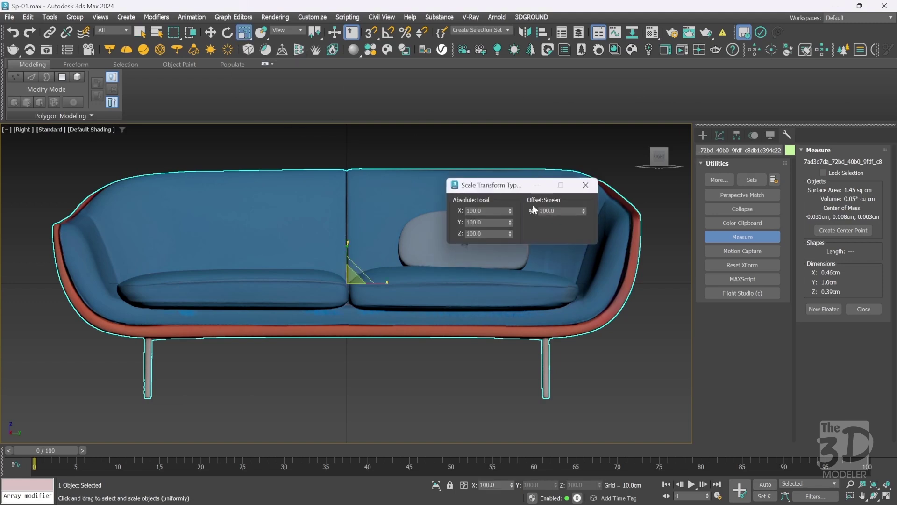
{"action": "left_click", "coordinate": [561, 211]}
{"action": "type", "text": "22000"}
{"action": "key", "text": "Return"}
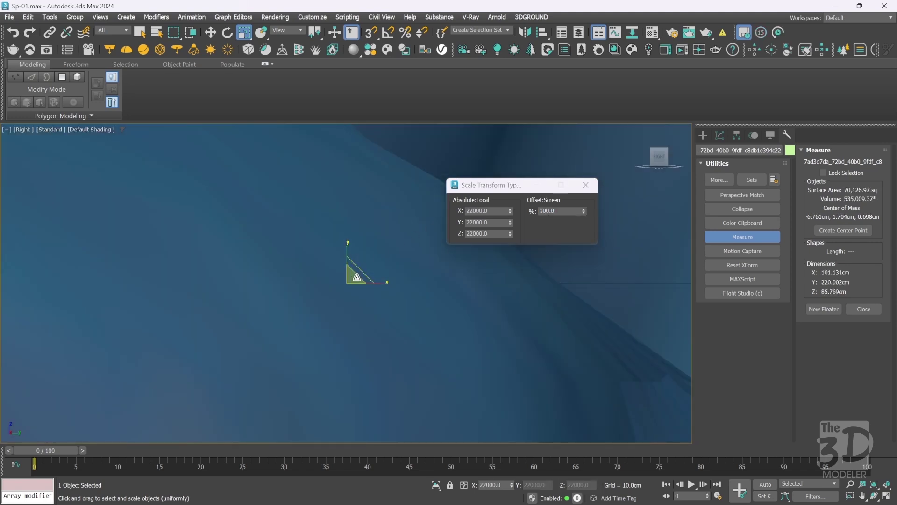
{"action": "key", "text": "z"}
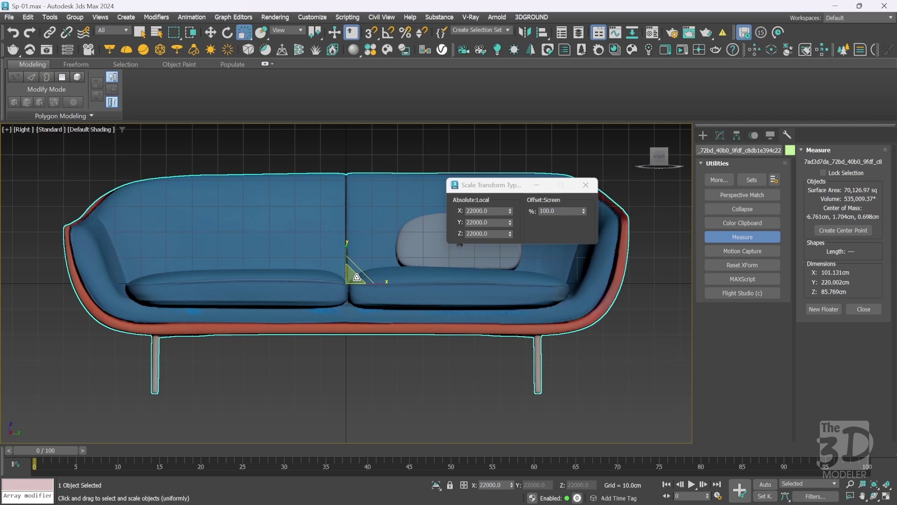
{"action": "key", "text": "g"}
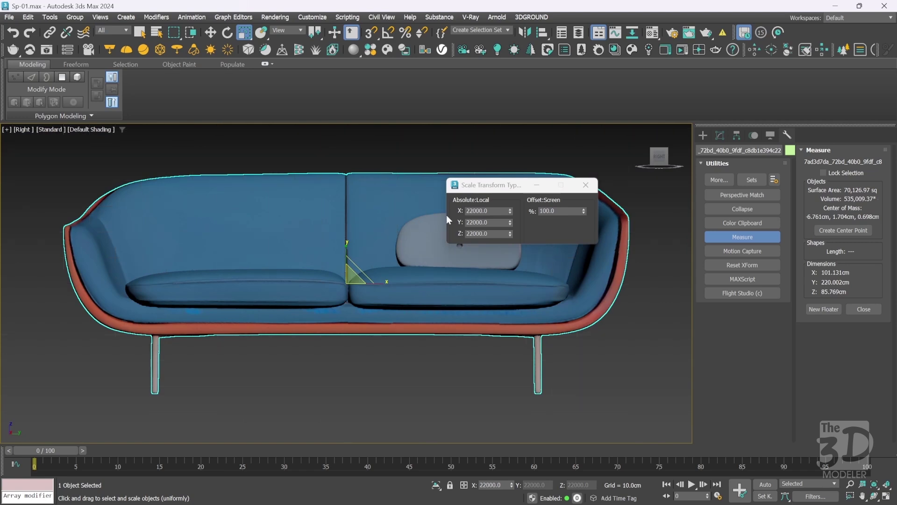
{"action": "left_click", "coordinate": [586, 184]}
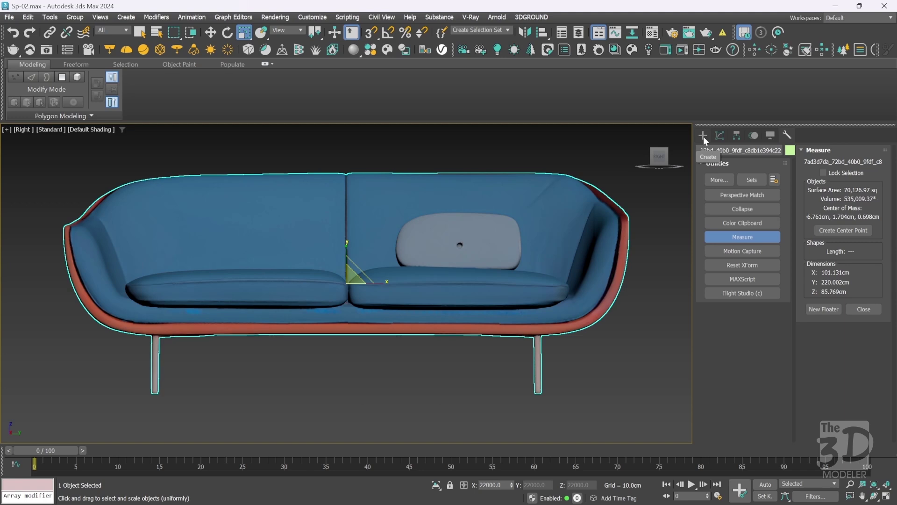
Apply a Symmetry modifier to the sofa, mirrored on the Y axis with Flip enabled, and view it from the top
{"action": "left_click", "coordinate": [716, 136]}
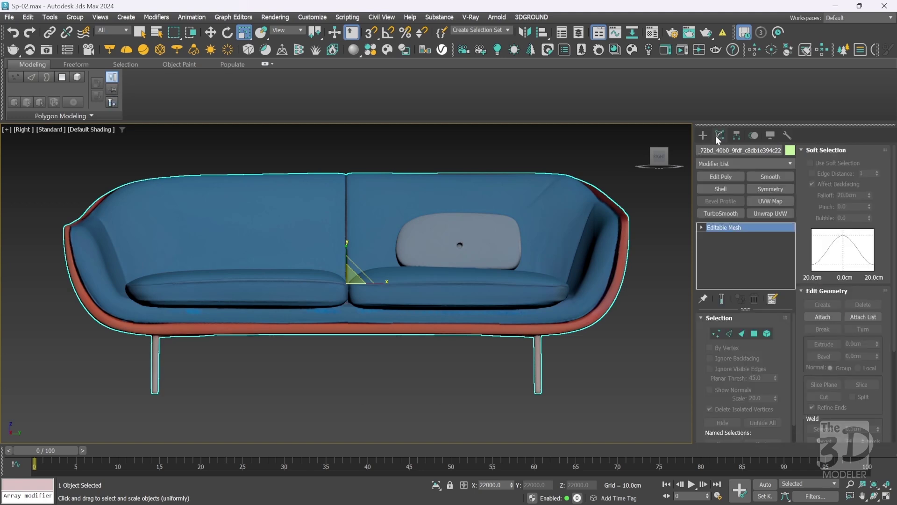
{"action": "left_click", "coordinate": [768, 188]}
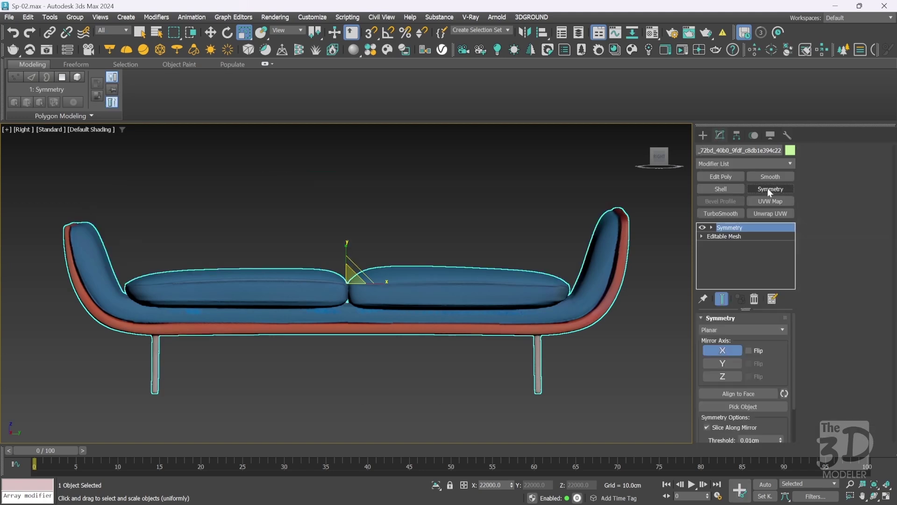
{"action": "left_click", "coordinate": [722, 351]}
{"action": "left_click", "coordinate": [730, 364]}
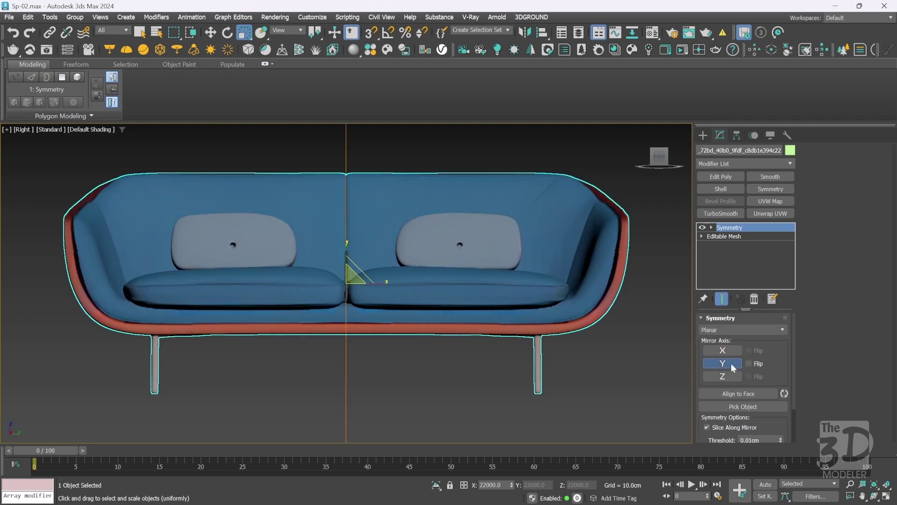
{"action": "left_click", "coordinate": [748, 364]}
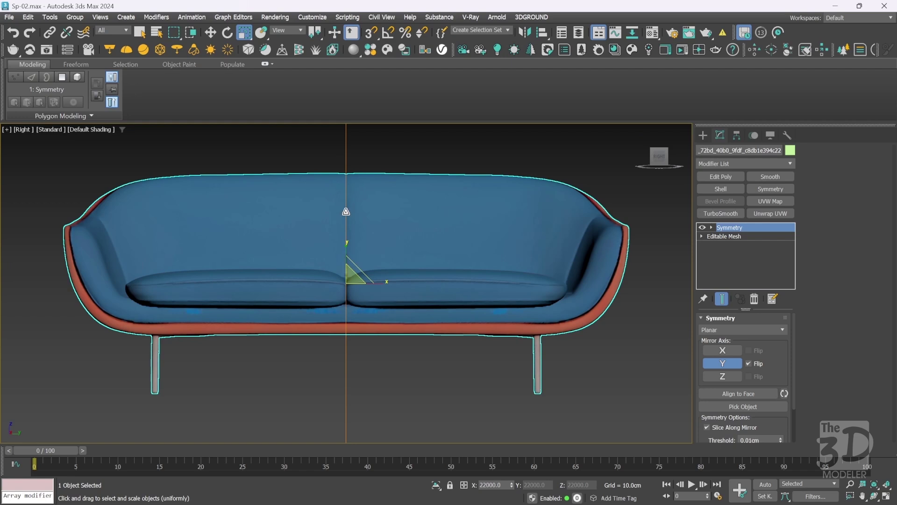
{"action": "key", "text": "t"}
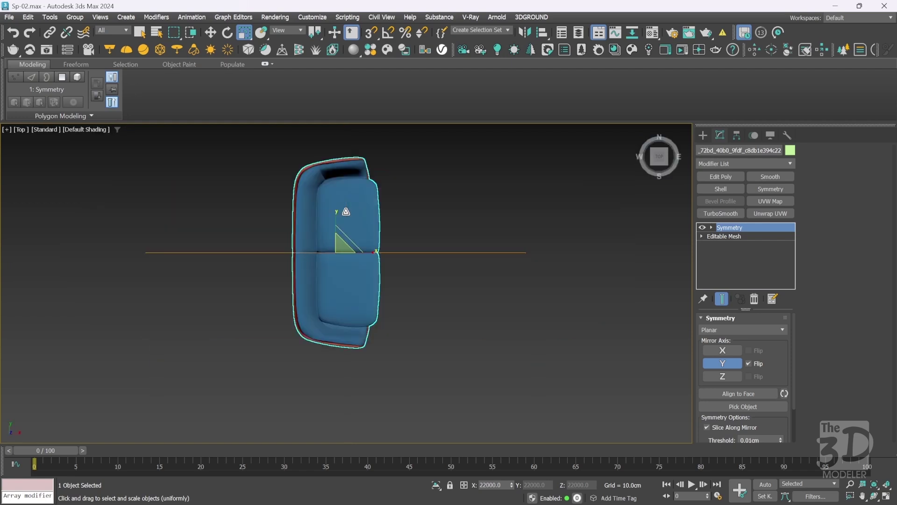
Rotate the sofa -90 degrees about the Z axis with Angle Snap enabled and show it in the Front view
{"action": "key", "text": "e"}
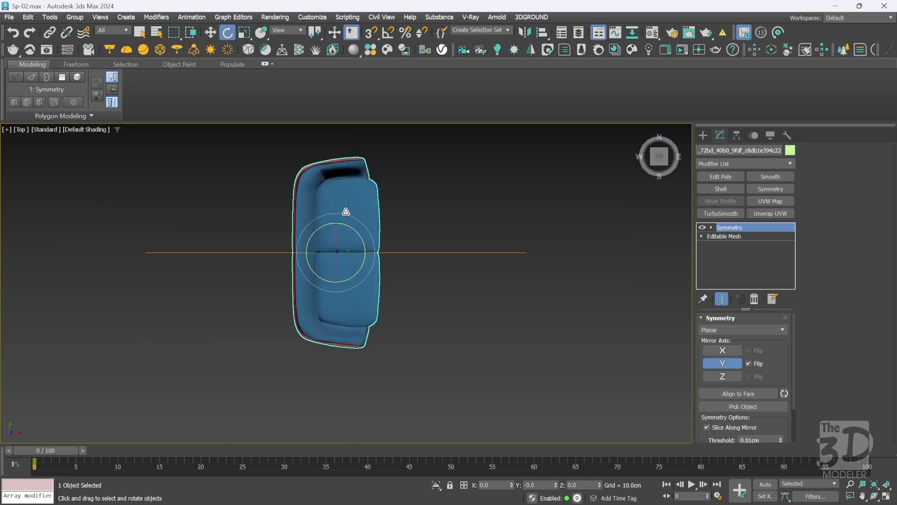
{"action": "key", "text": "a"}
{"action": "left_click_drag", "start_coordinate": [347, 226], "coordinate": [373, 247]}
{"action": "key", "text": "f"}
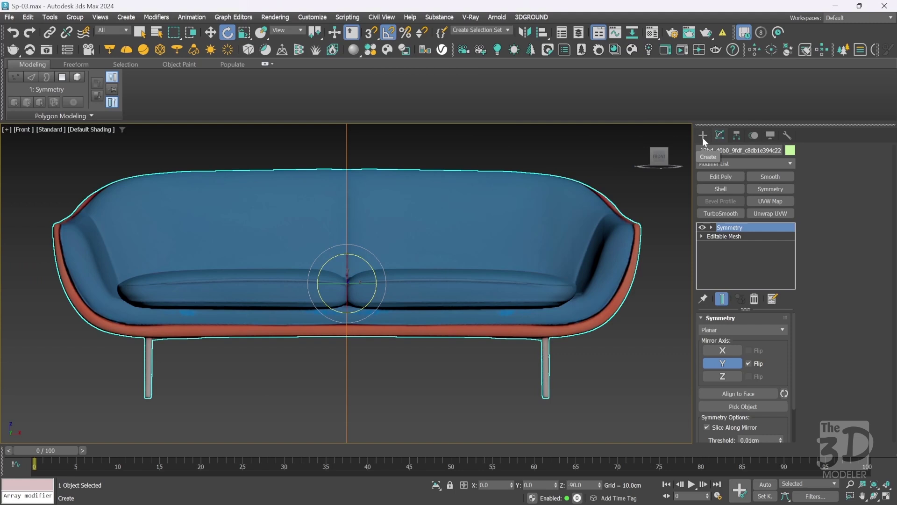
Draw a rectangle spline from the armrest height to below the legs, spanning the sofa's width, and move it in front of the sofa
{"action": "left_click", "coordinate": [702, 138]}
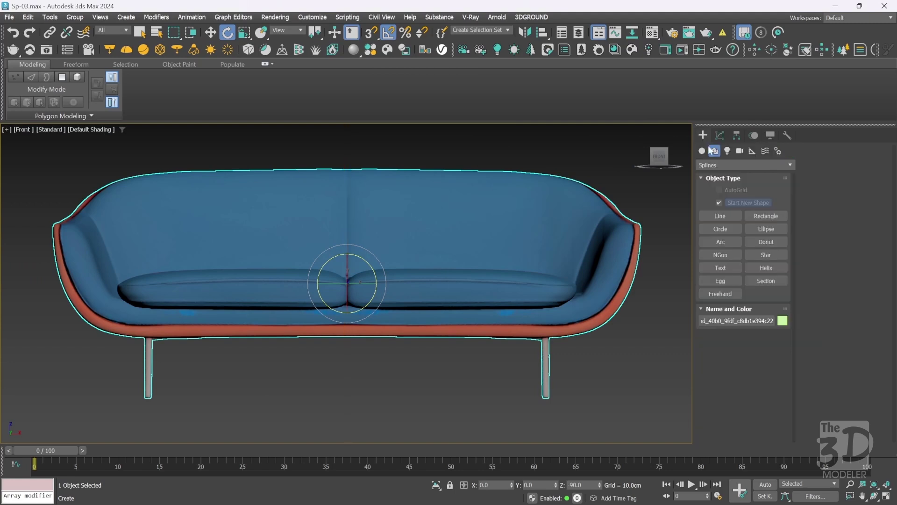
{"action": "left_click", "coordinate": [769, 215]}
{"action": "left_click_drag", "start_coordinate": [44, 224], "coordinate": [642, 412]}
{"action": "key", "text": "t"}
{"action": "key", "text": "w"}
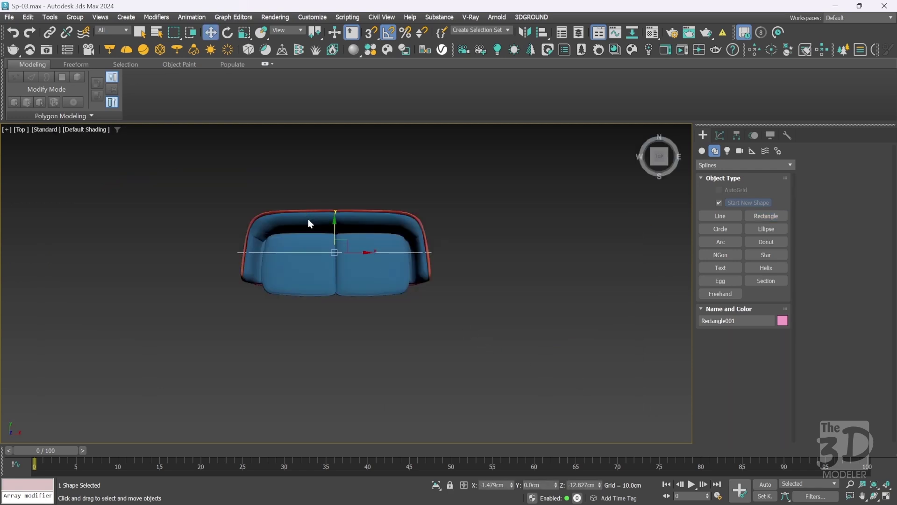
{"action": "left_click_drag", "start_coordinate": [336, 230], "coordinate": [339, 282]}
{"action": "key", "text": "f"}
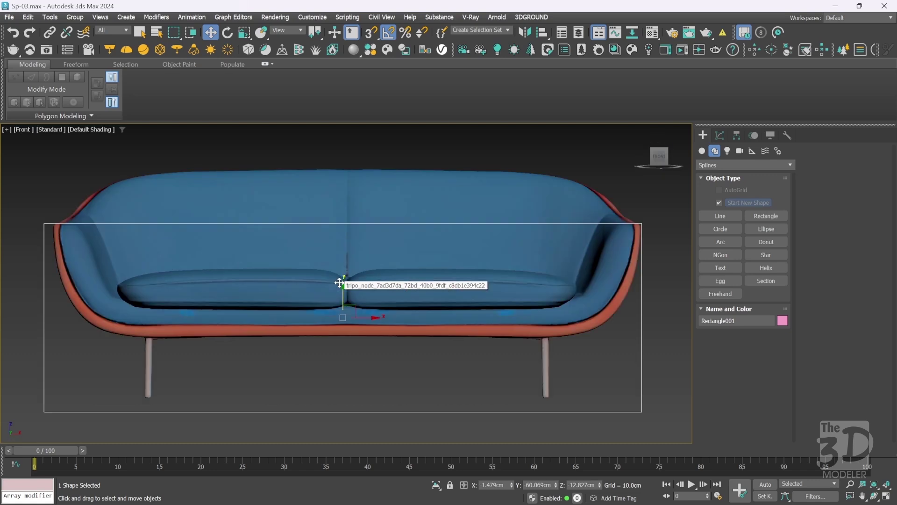
Convert the rectangle to an Editable Spline
{"action": "right_click", "coordinate": [339, 283]}
{"action": "mouse_move", "coordinate": [414, 414]}
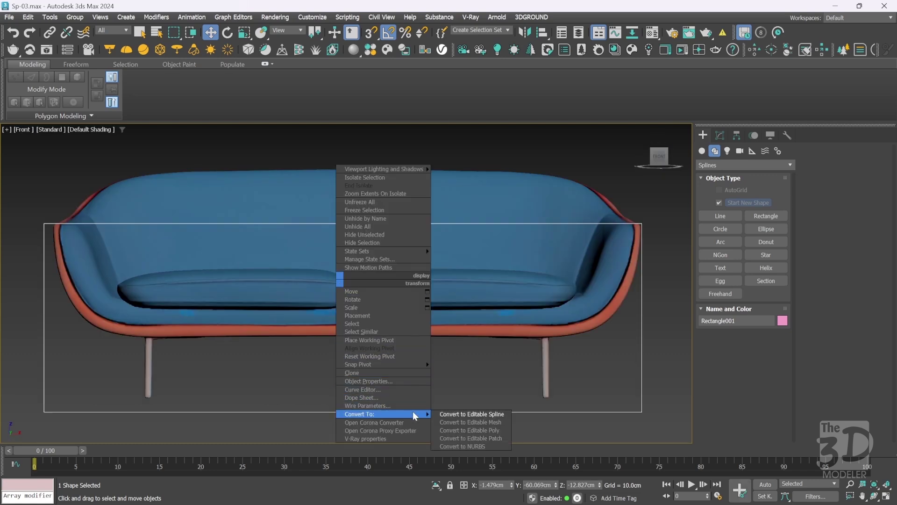
{"action": "left_click", "coordinate": [471, 415]}
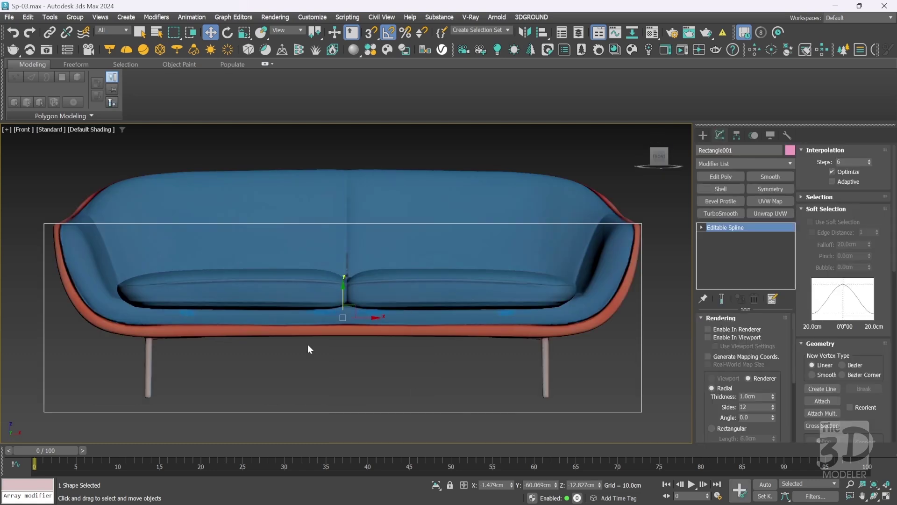
Move the rectangle's left and right segments to the sofa's outer sides and its bottom segment up to the underside of the red shell
{"action": "key", "text": "1"}
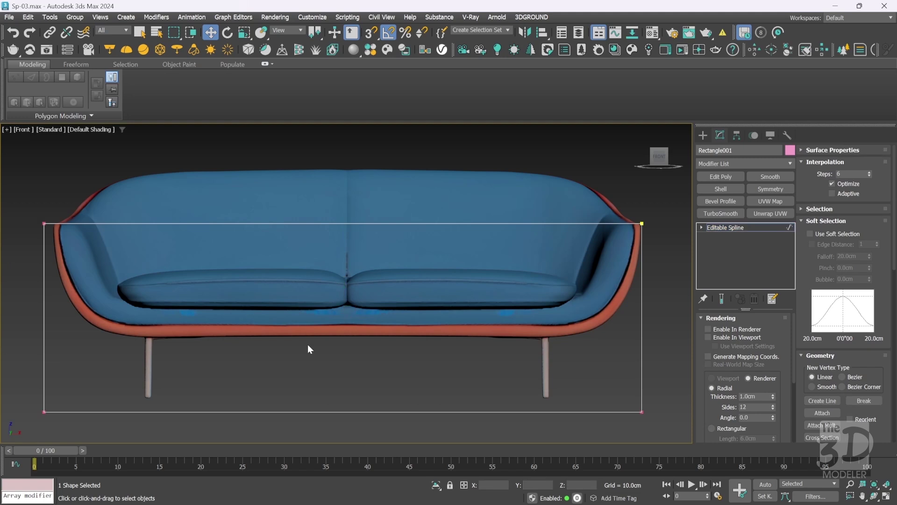
{"action": "key", "text": "2"}
{"action": "left_click", "coordinate": [44, 292]}
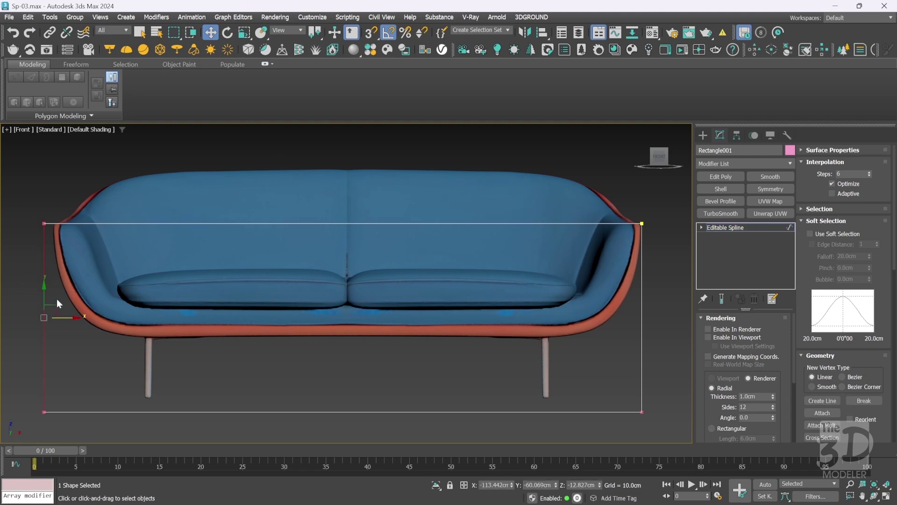
{"action": "left_click_drag", "start_coordinate": [66, 316], "coordinate": [76, 317]}
{"action": "left_click", "coordinate": [642, 321]}
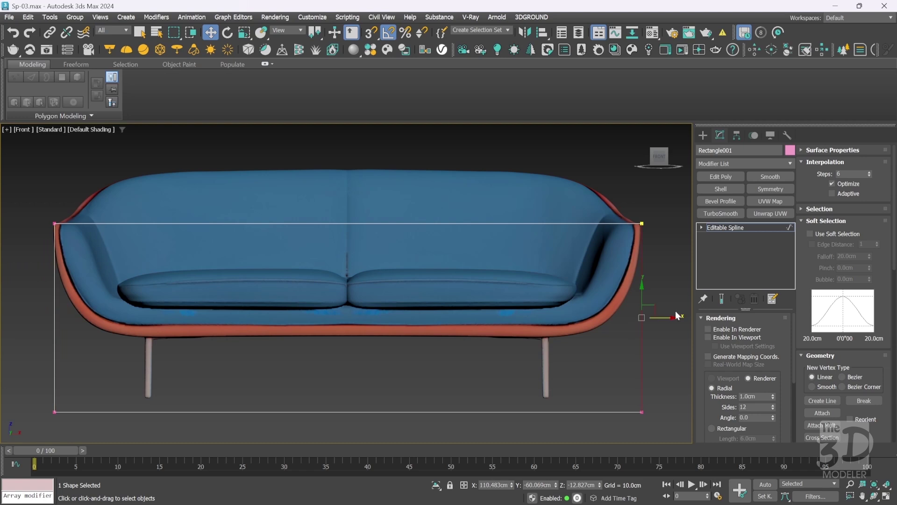
{"action": "left_click_drag", "start_coordinate": [672, 318], "coordinate": [668, 318]}
{"action": "left_click_drag", "start_coordinate": [338, 378], "coordinate": [387, 441]}
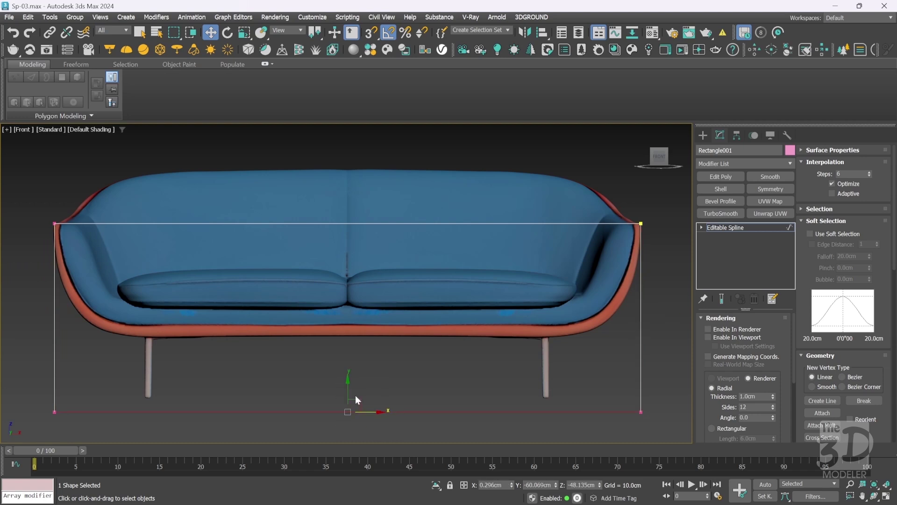
{"action": "left_click_drag", "start_coordinate": [346, 390], "coordinate": [349, 315]}
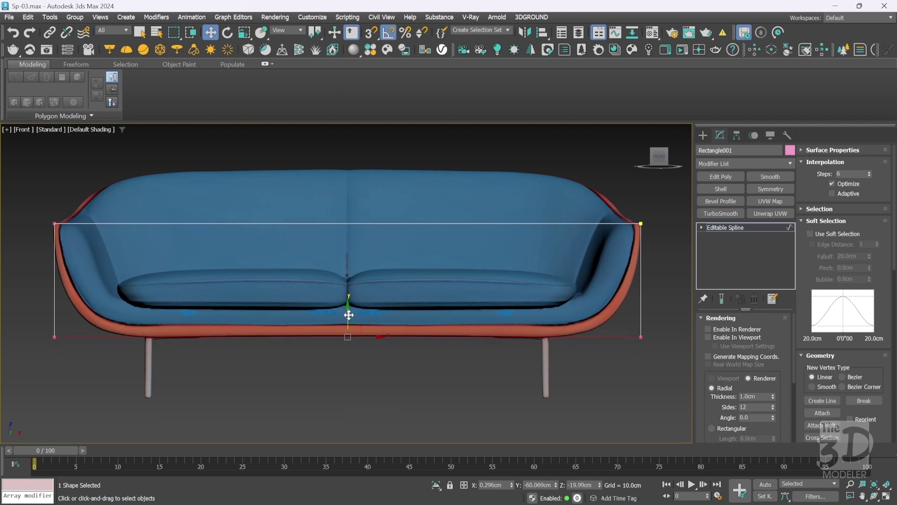
Divide the rectangle's bottom segment once at its middle, and delete the top segment and the right half of the outline
{"action": "left_click_drag", "start_coordinate": [286, 184], "coordinate": [374, 255]}
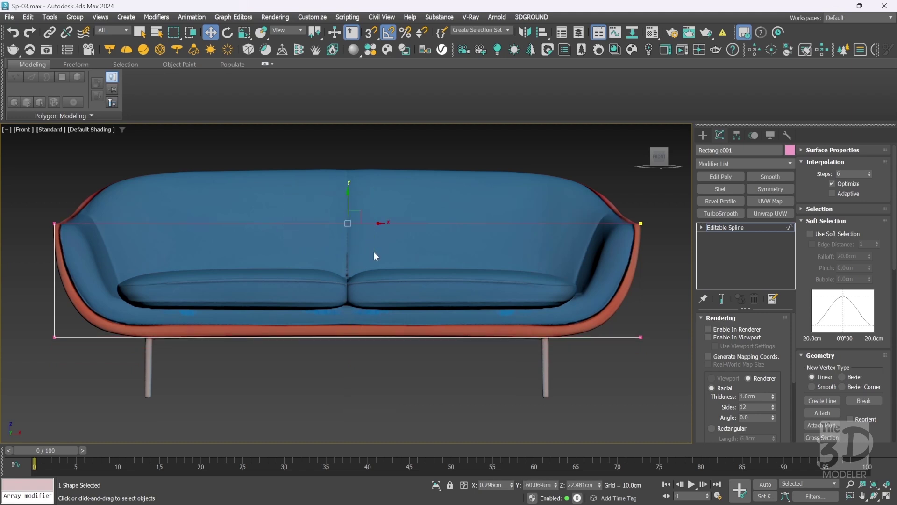
{"action": "left_click", "coordinate": [374, 252]}
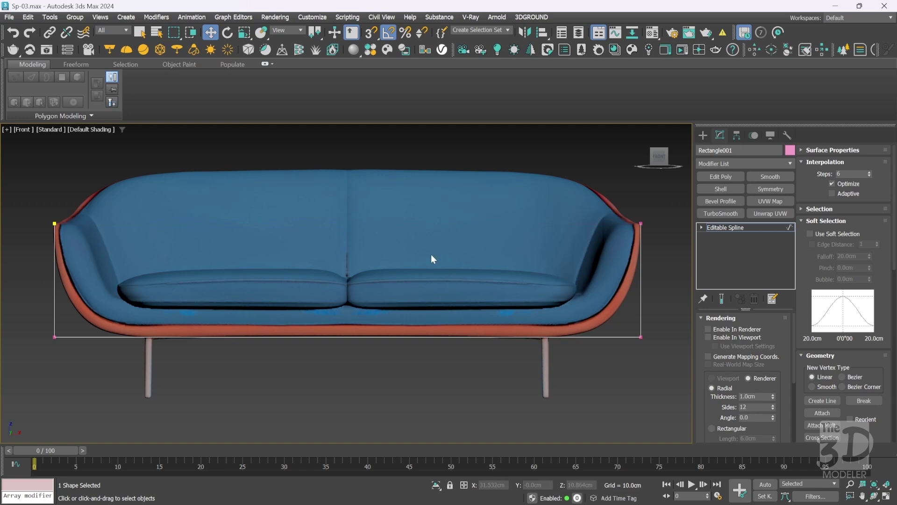
{"action": "left_click_drag", "start_coordinate": [431, 254], "coordinate": [320, 384]}
{"action": "scroll", "coordinate": [839, 366], "scroll_direction": "down", "scroll_amount": 3}
{"action": "scroll", "coordinate": [839, 366], "scroll_direction": "down", "scroll_amount": 8}
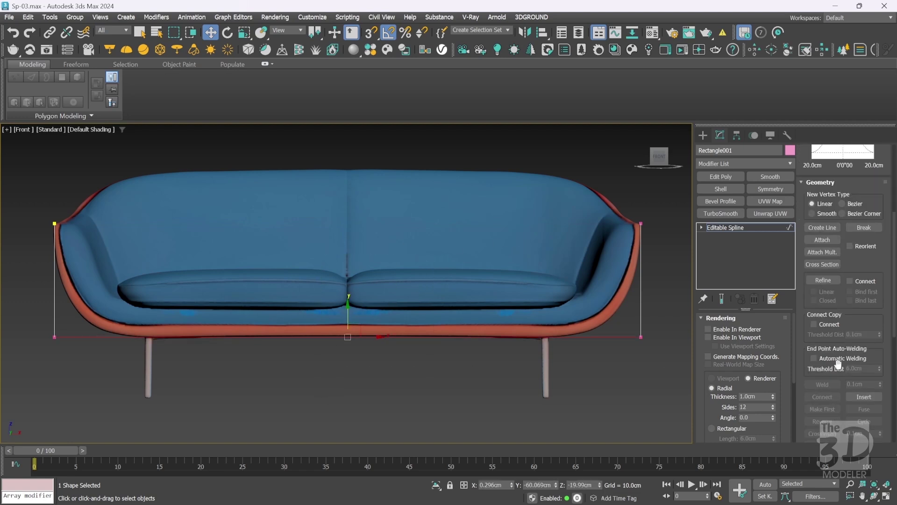
{"action": "left_click", "coordinate": [826, 374]}
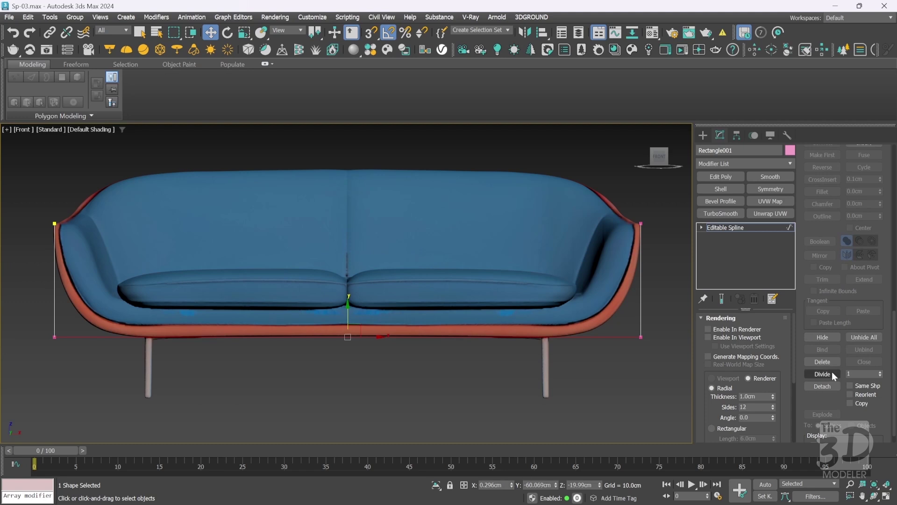
{"action": "left_click_drag", "start_coordinate": [472, 397], "coordinate": [665, 206]}
{"action": "key", "text": "Delete"}
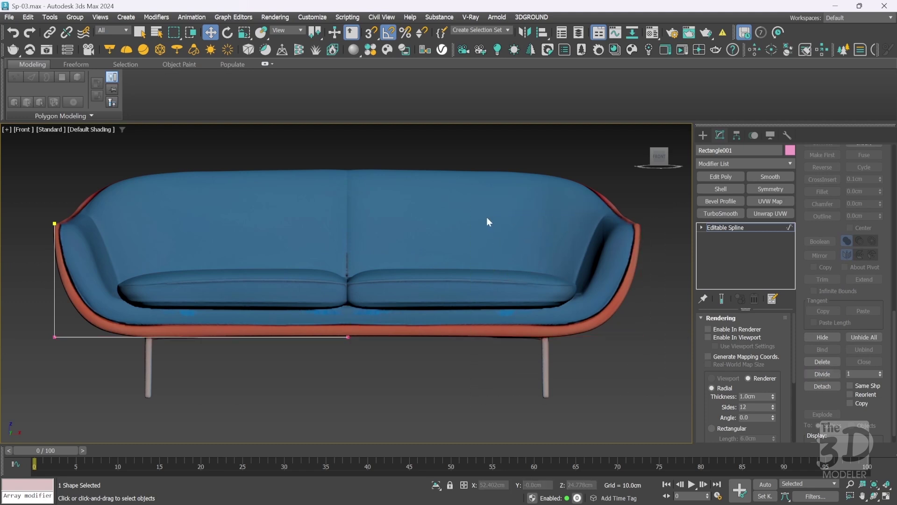
Set all spline vertices to Corner, then shift the lower-left vertex inward and the upper one slightly outward to follow the sofa's side
{"action": "key", "text": "1"}
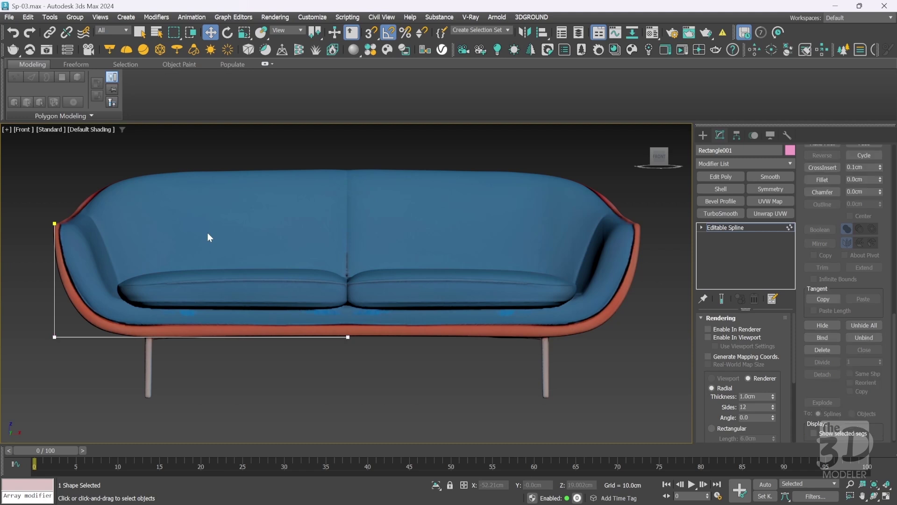
{"action": "key", "text": "ctrl+a"}
{"action": "right_click", "coordinate": [97, 295]}
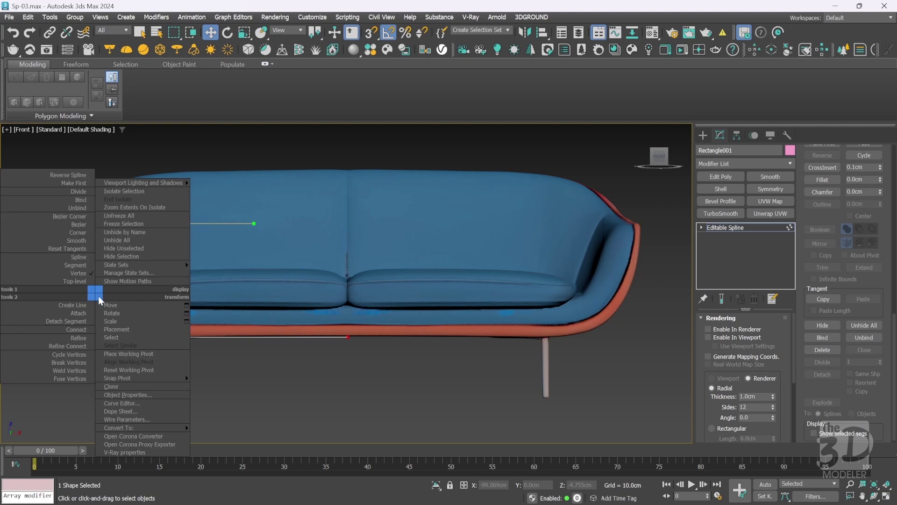
{"action": "left_click", "coordinate": [78, 233]}
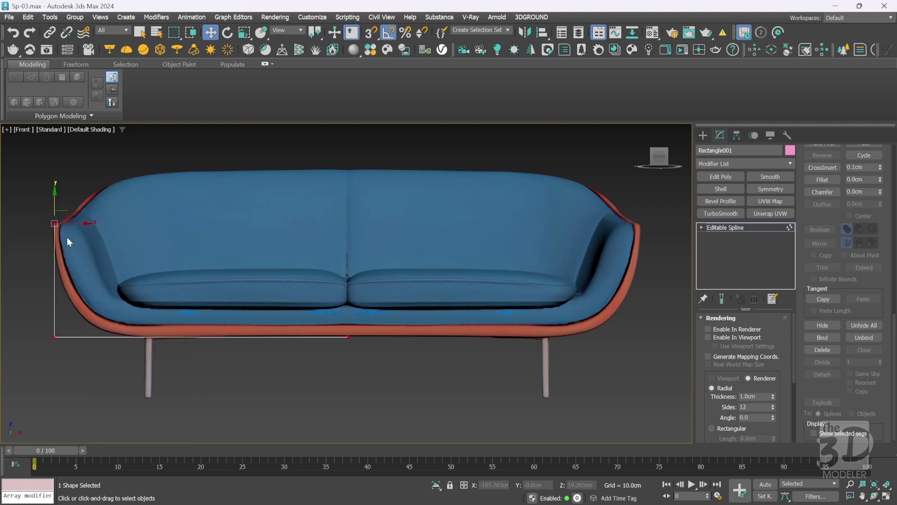
{"action": "left_click_drag", "start_coordinate": [77, 351], "coordinate": [94, 336]}
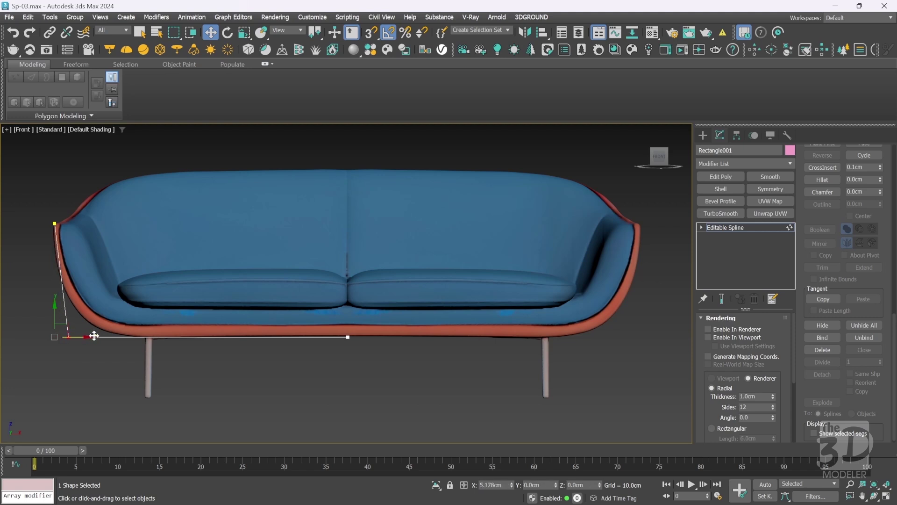
{"action": "left_click_drag", "start_coordinate": [43, 214], "coordinate": [73, 224]}
Fillet the spline's lower-left corner vertex by 25 cm and set the interpolation steps to 3
{"action": "left_click_drag", "start_coordinate": [52, 326], "coordinate": [110, 349]}
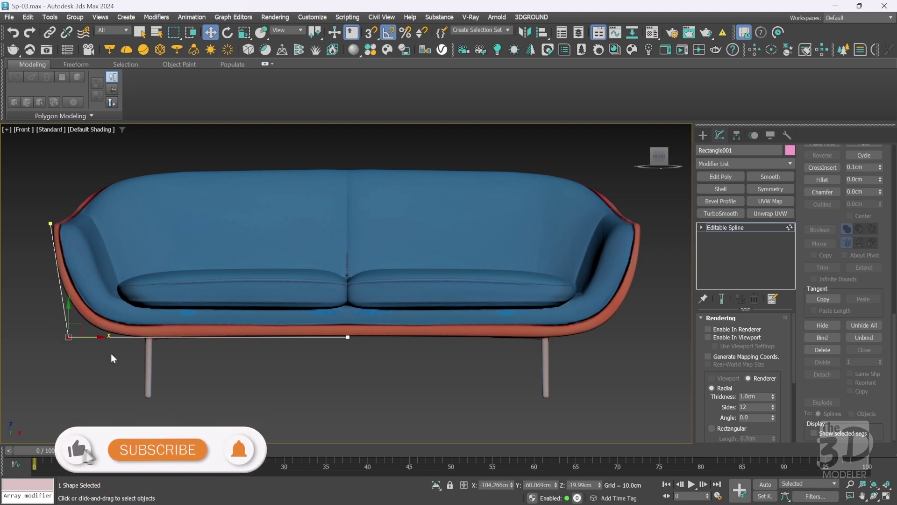
{"action": "left_click", "coordinate": [824, 180]}
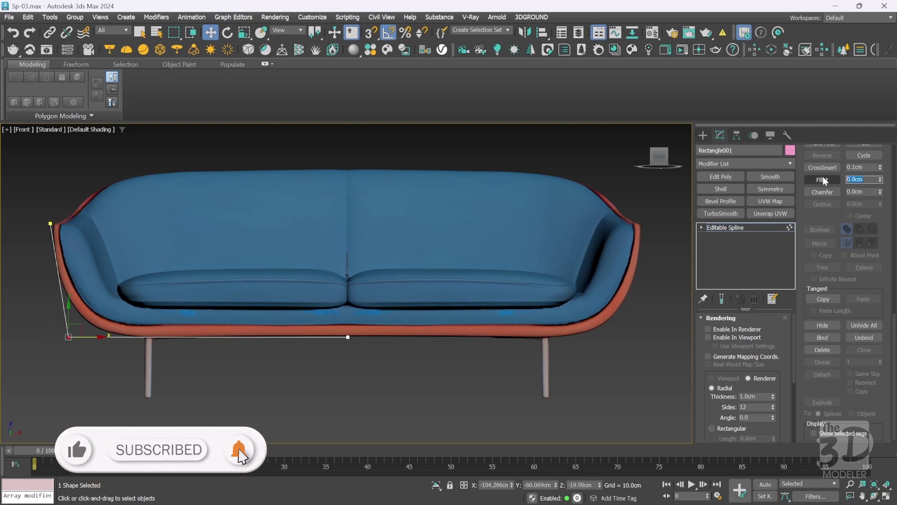
{"action": "type", "text": "25"}
{"action": "key", "text": "Return"}
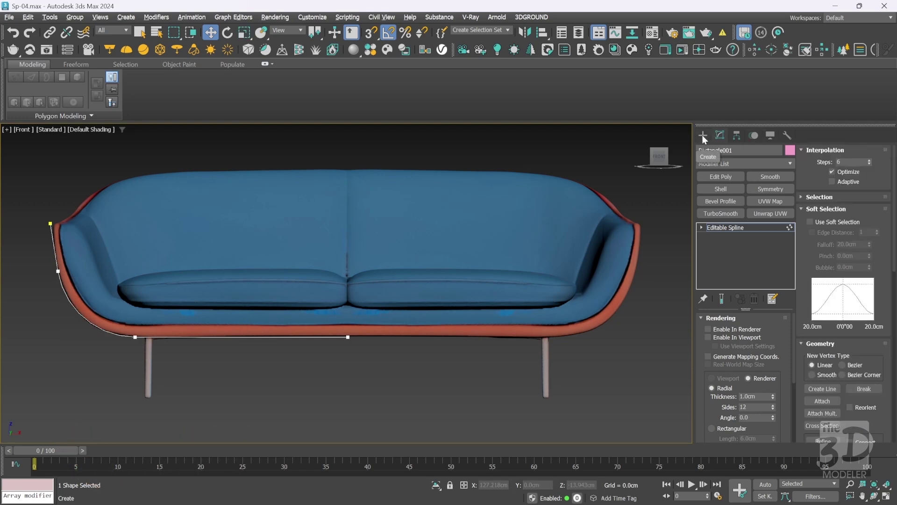
{"action": "left_click", "coordinate": [848, 162]}
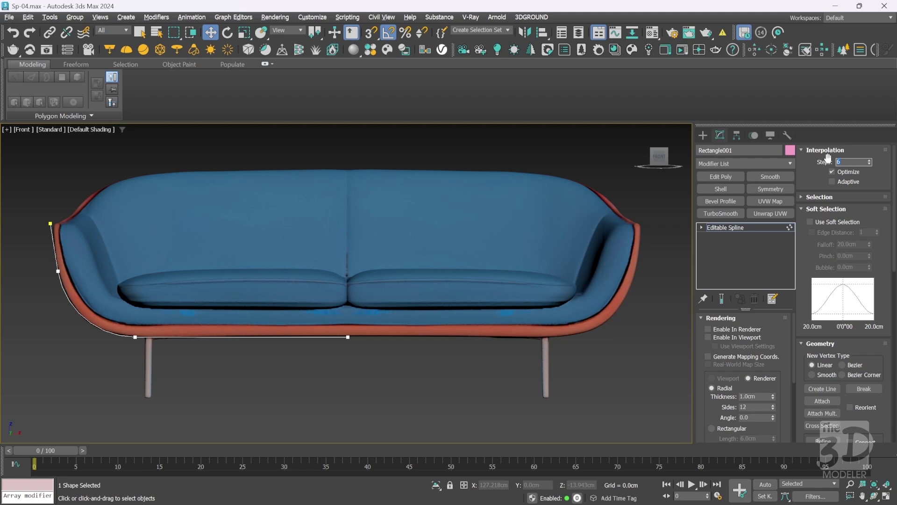
{"action": "type", "text": "3"}
{"action": "key", "text": "Return"}
In the Left view, move the spline to the front edge of the red shell and rotate it to match that edge's slope
{"action": "left_click", "coordinate": [703, 134]}
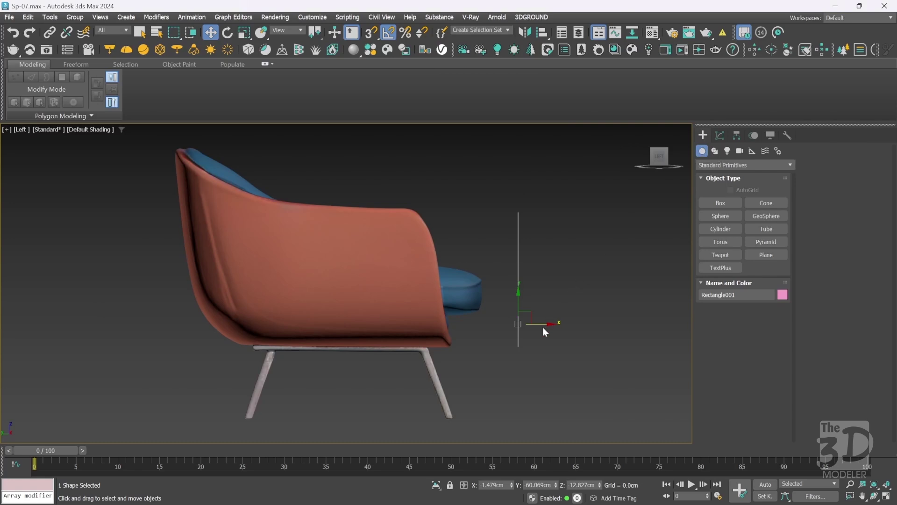
{"action": "left_click_drag", "start_coordinate": [542, 322], "coordinate": [476, 311]}
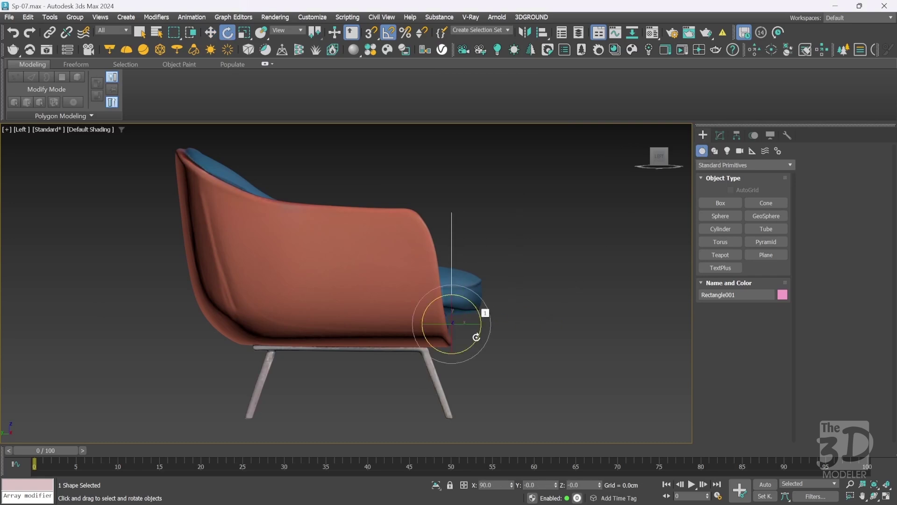
{"action": "left_click_drag", "start_coordinate": [475, 336], "coordinate": [472, 326]}
{"action": "key", "text": "w"}
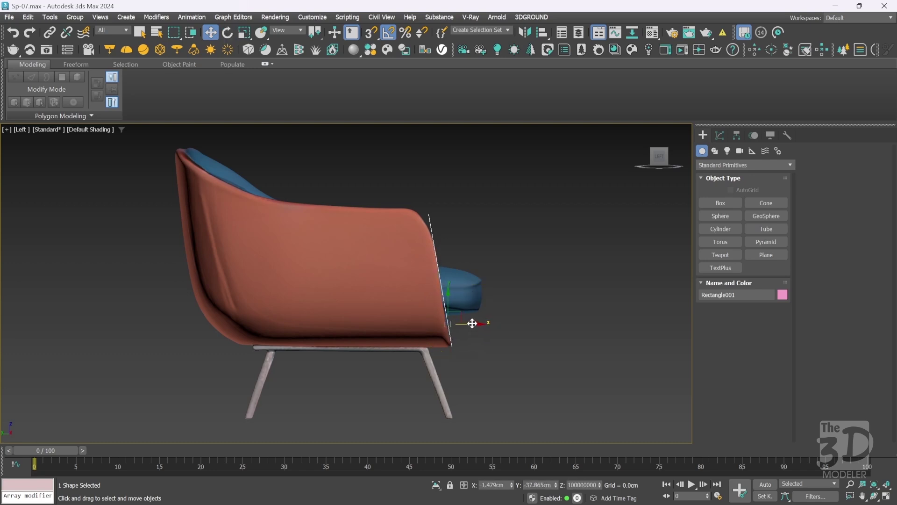
Add an Extrude modifier to the spline with an amount of -19 cm
{"action": "left_click", "coordinate": [723, 135]}
{"action": "left_click", "coordinate": [725, 164]}
{"action": "type", "text": "ex"}
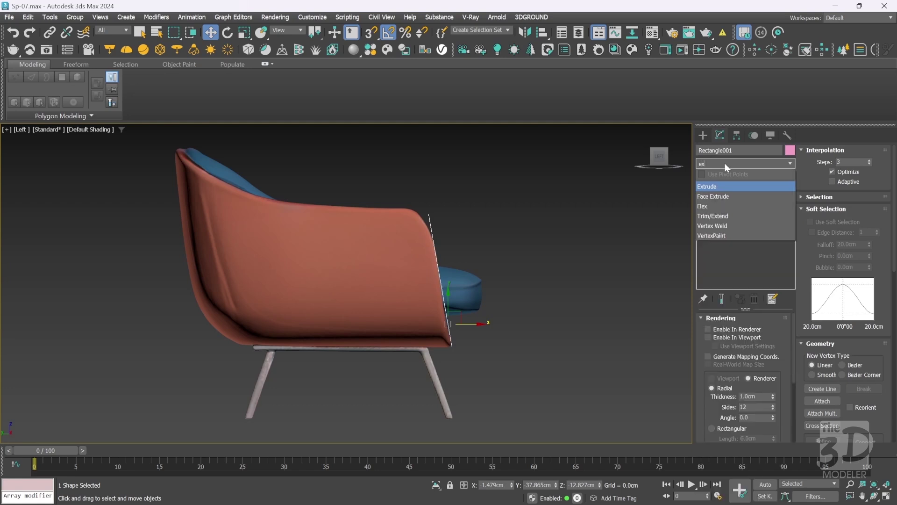
{"action": "left_click", "coordinate": [725, 186]}
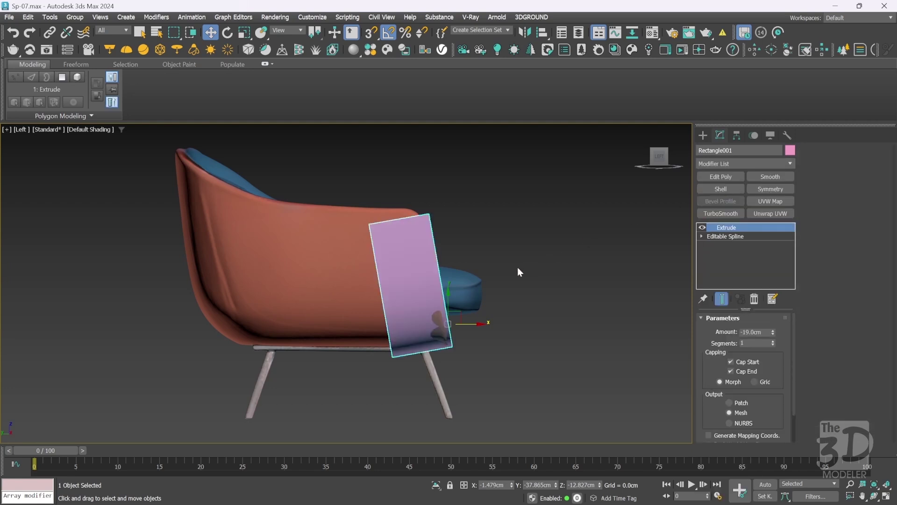
Isolate the extruded strip with edged faces shown and add an Edit Poly modifier to it
{"action": "key", "text": "alt+q"}
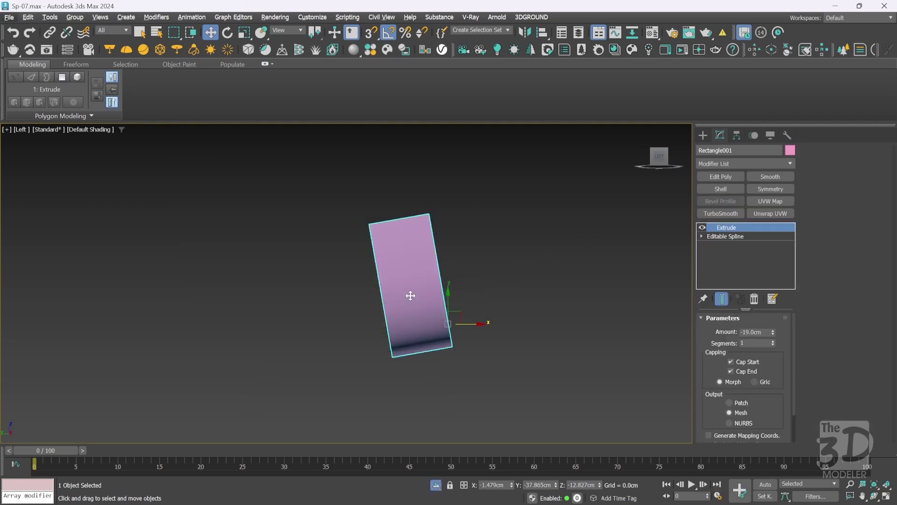
{"action": "key", "text": "F4"}
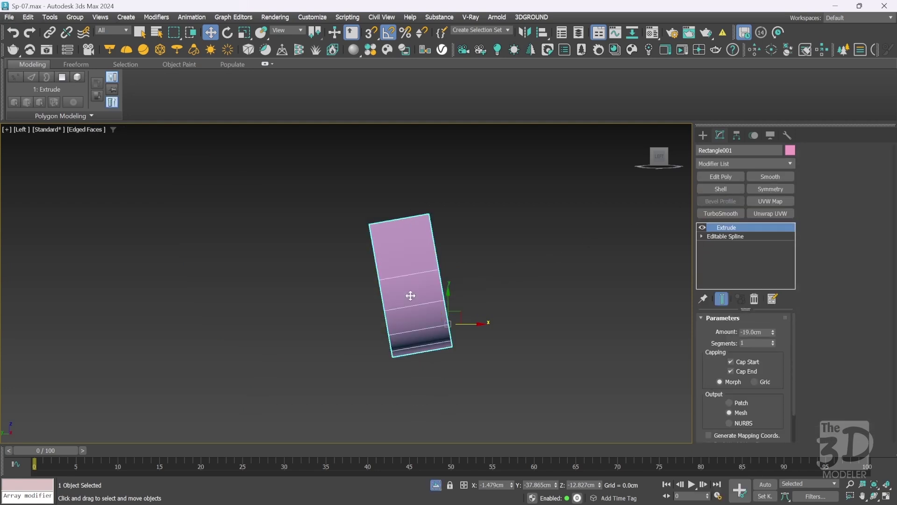
{"action": "left_click", "coordinate": [721, 177]}
Select the strip's back row of vertices and snap them vertically level with the front row so the cross edges run horizontally
{"action": "key", "text": "1"}
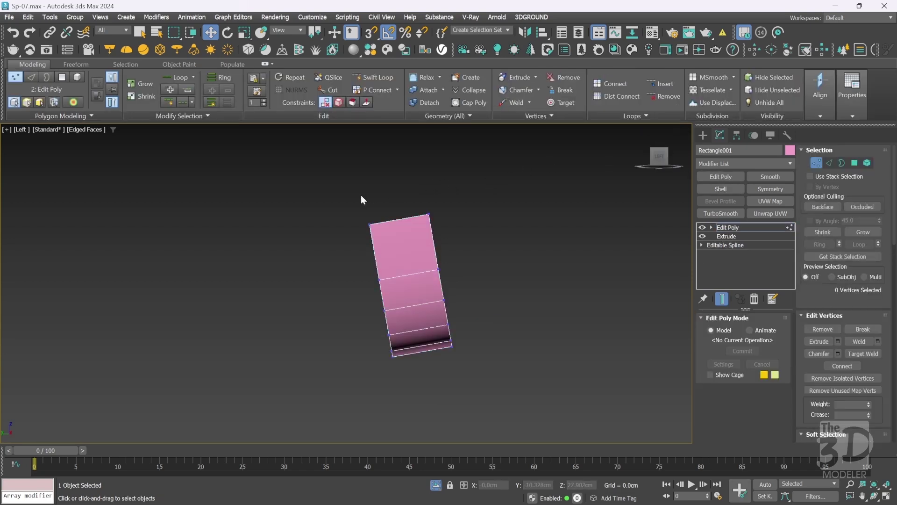
{"action": "left_click_drag", "start_coordinate": [344, 197], "coordinate": [404, 372]}
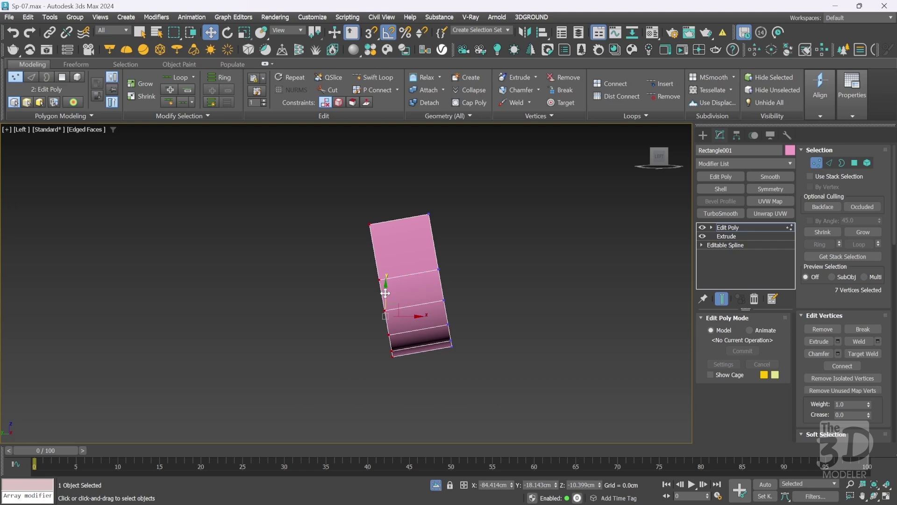
{"action": "key", "text": "s"}
{"action": "left_click_drag", "start_coordinate": [370, 225], "coordinate": [427, 209]}
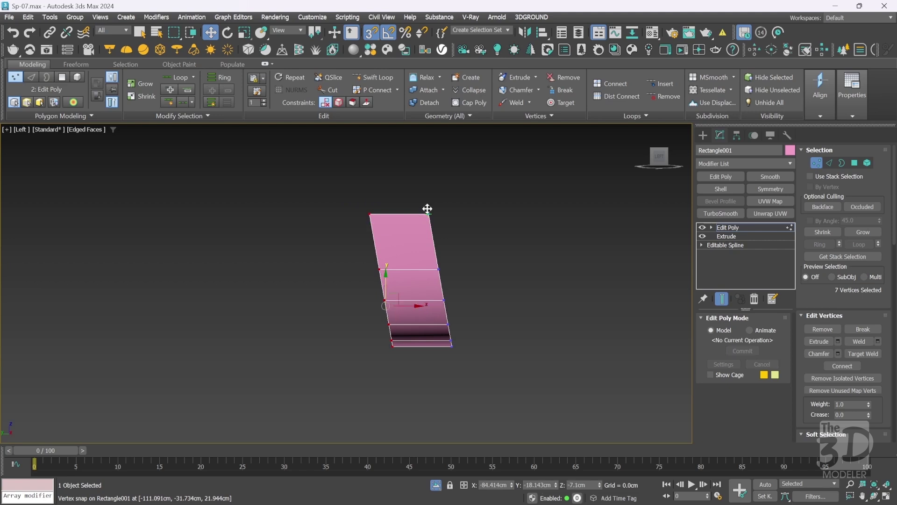
End the isolation and move the strip's back row of vertices to the back of the sofa, shown in wireframe
{"action": "left_click", "coordinate": [436, 484]}
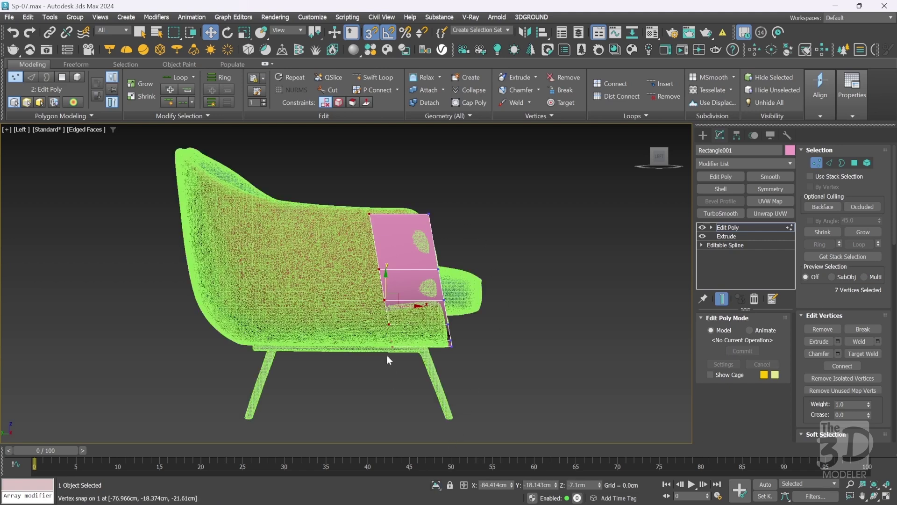
{"action": "left_click_drag", "start_coordinate": [405, 304], "coordinate": [191, 270]}
{"action": "key", "text": "F3"}
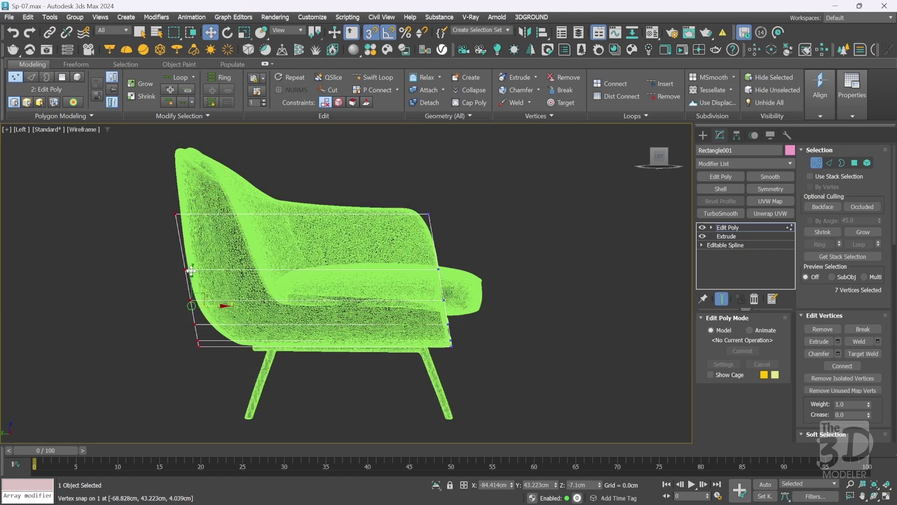
With vertex snapping off, move the strip's top back vertex up to the top corner of the sofa's backrest
{"action": "left_click", "coordinate": [175, 215]}
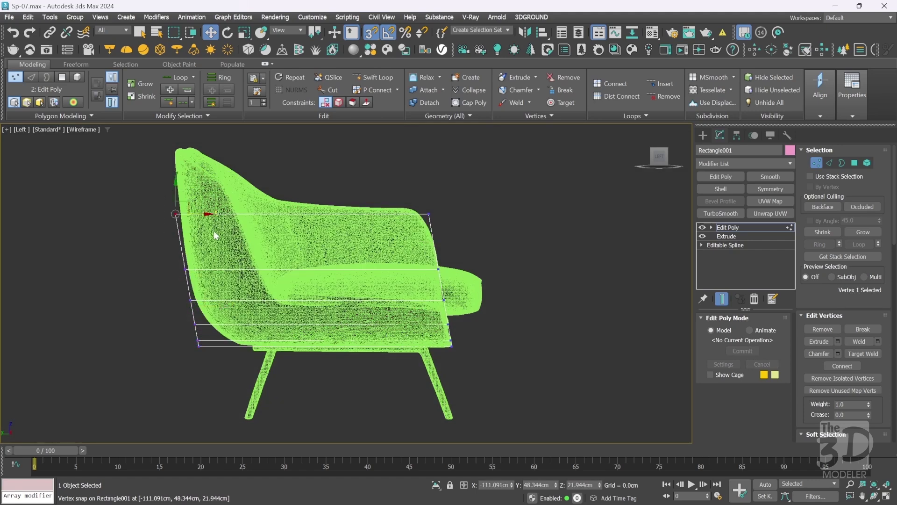
{"action": "key", "text": "s"}
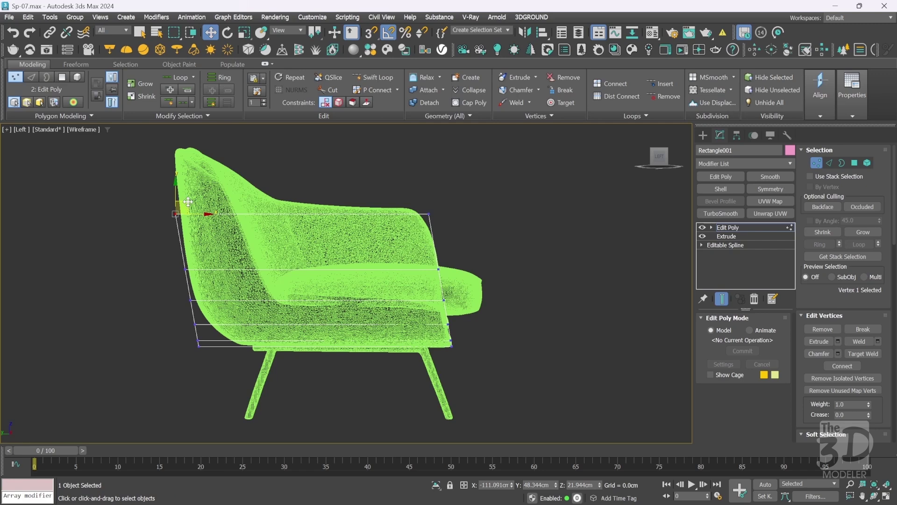
{"action": "left_click_drag", "start_coordinate": [188, 202], "coordinate": [186, 138]}
Move the remaining back vertices horizontally, one level at a time, onto the curved outline of the sofa's back and underside
{"action": "left_click_drag", "start_coordinate": [175, 253], "coordinate": [225, 360], "text": "ctrl"}
{"action": "key", "text": "z"}
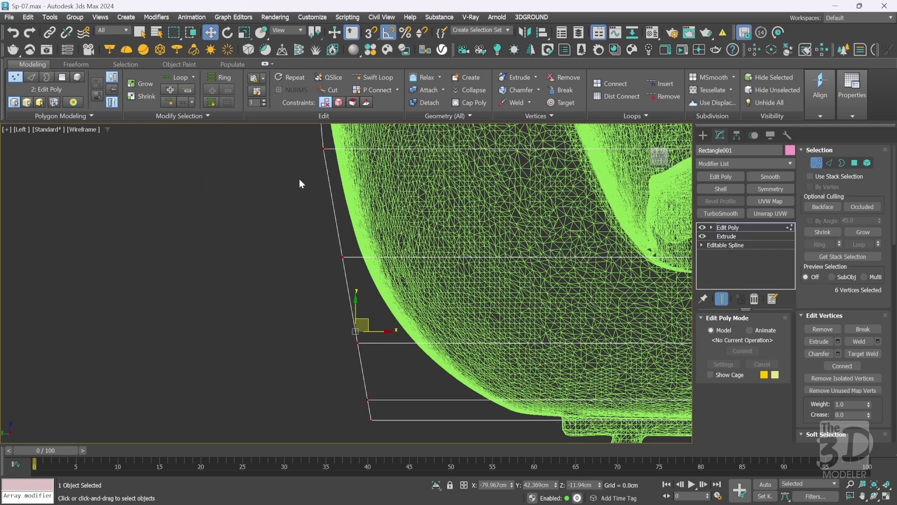
{"action": "left_click", "coordinate": [323, 149]}
{"action": "left_click_drag", "start_coordinate": [348, 149], "coordinate": [356, 148]}
{"action": "left_click_drag", "start_coordinate": [316, 234], "coordinate": [380, 260]}
{"action": "left_click_drag", "start_coordinate": [349, 309], "coordinate": [436, 347]}
{"action": "left_click_drag", "start_coordinate": [364, 374], "coordinate": [559, 415]}
Connect the strip's uppermost front and back side edges with one new edge across the top panel
{"action": "key", "text": "ctrl+a"}
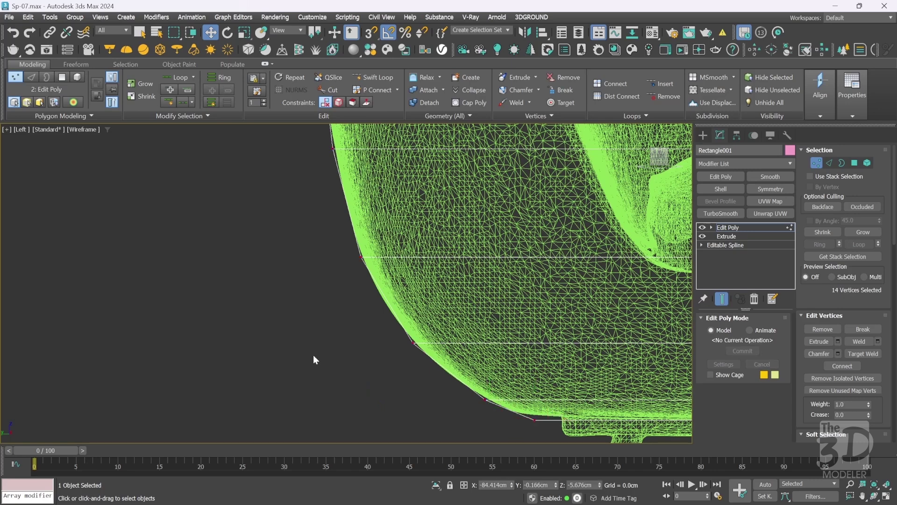
{"action": "key", "text": "z"}
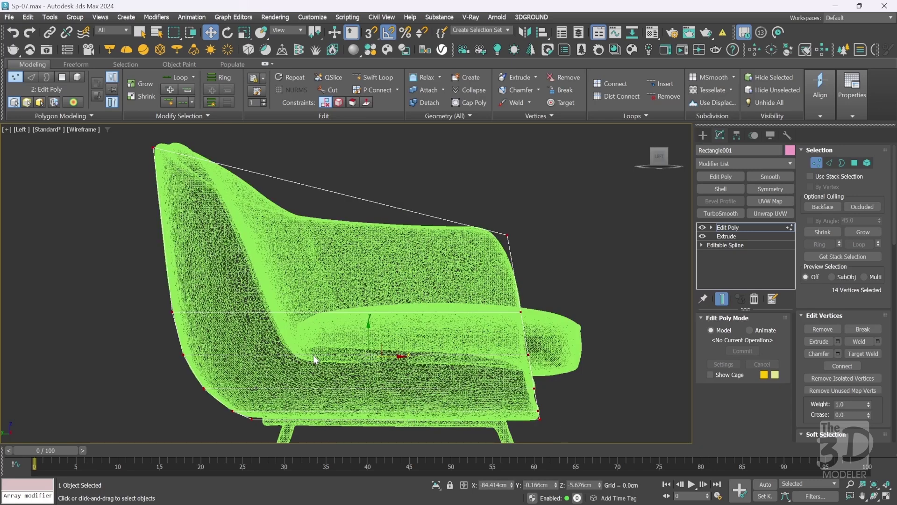
{"action": "key", "text": "2"}
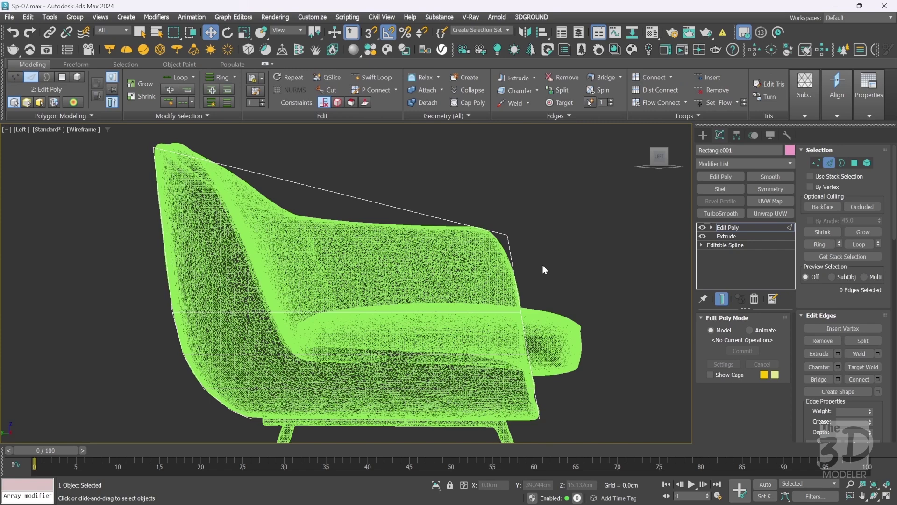
{"action": "left_click", "coordinate": [515, 271]}
{"action": "left_click", "coordinate": [166, 236], "text": "ctrl"}
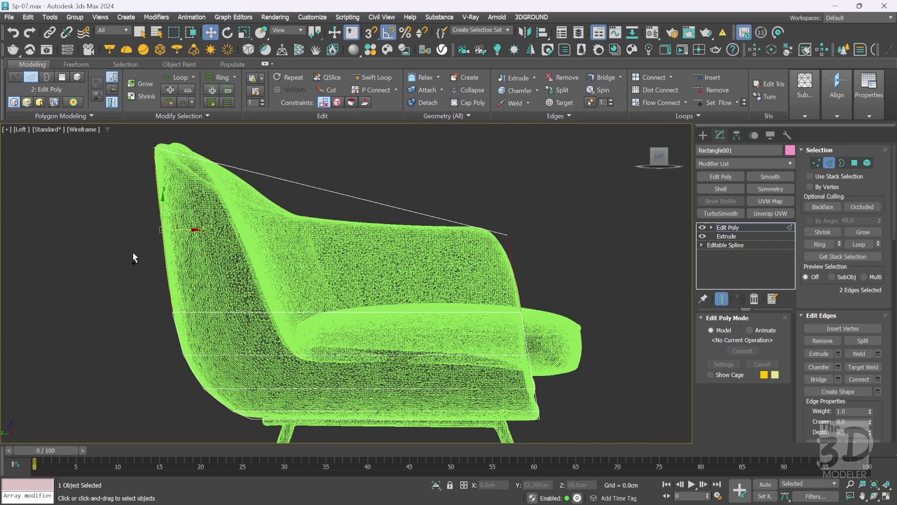
{"action": "right_click", "coordinate": [366, 253]}
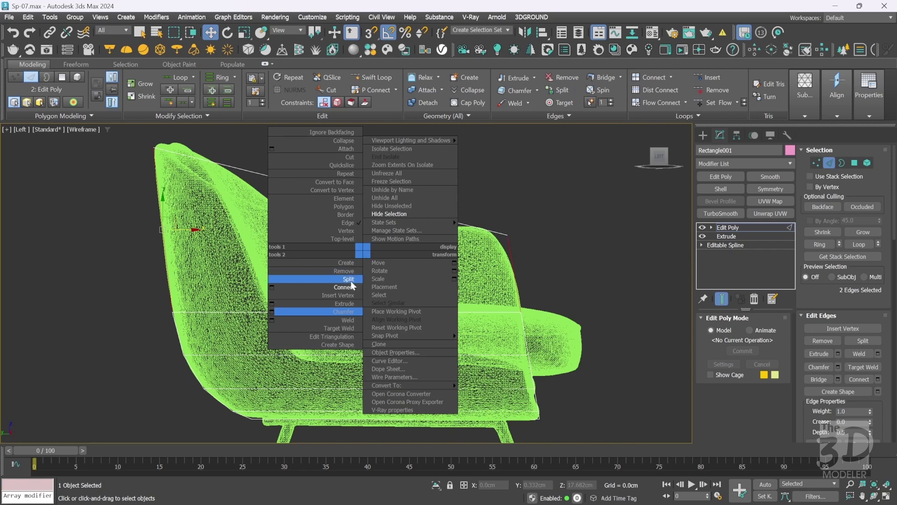
{"action": "left_click", "coordinate": [344, 287]}
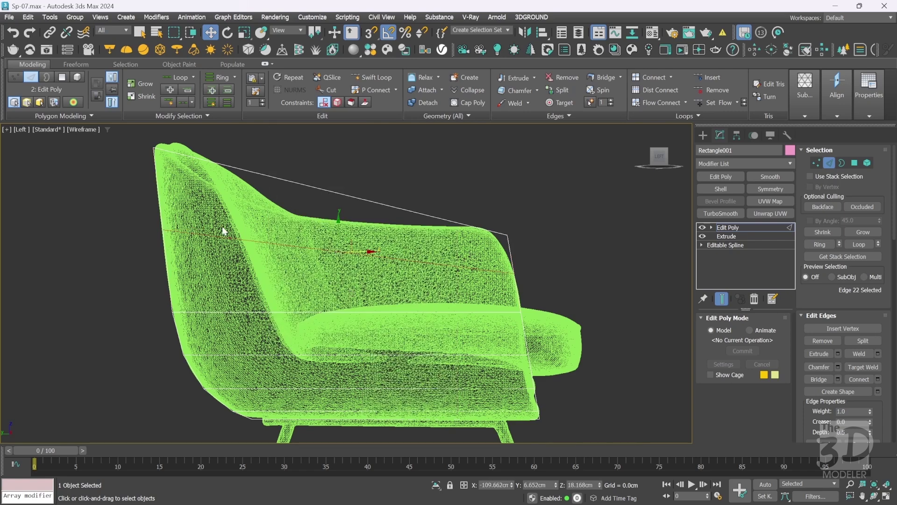
Adjust the new edge's back vertex to the backrest outline and leave vertex editing
{"action": "key", "text": "1"}
{"action": "left_click_drag", "start_coordinate": [147, 216], "coordinate": [182, 230]}
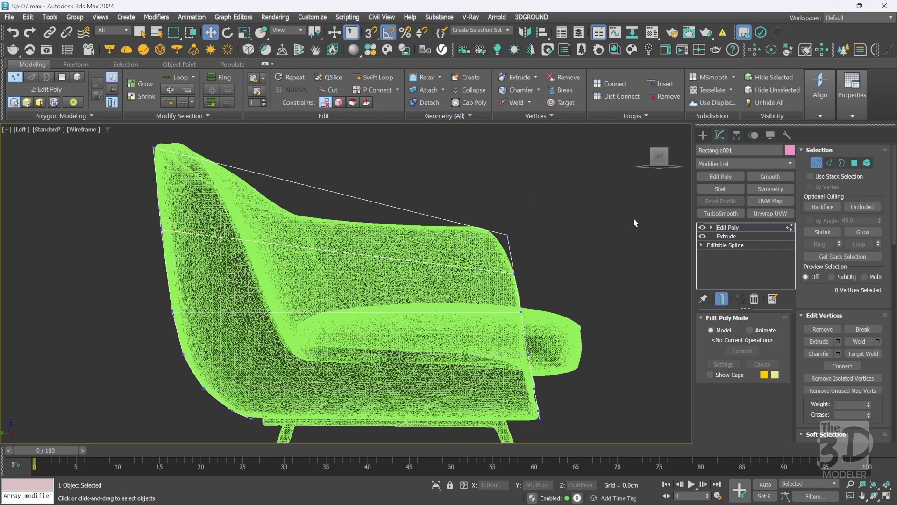
{"action": "left_click", "coordinate": [743, 226]}
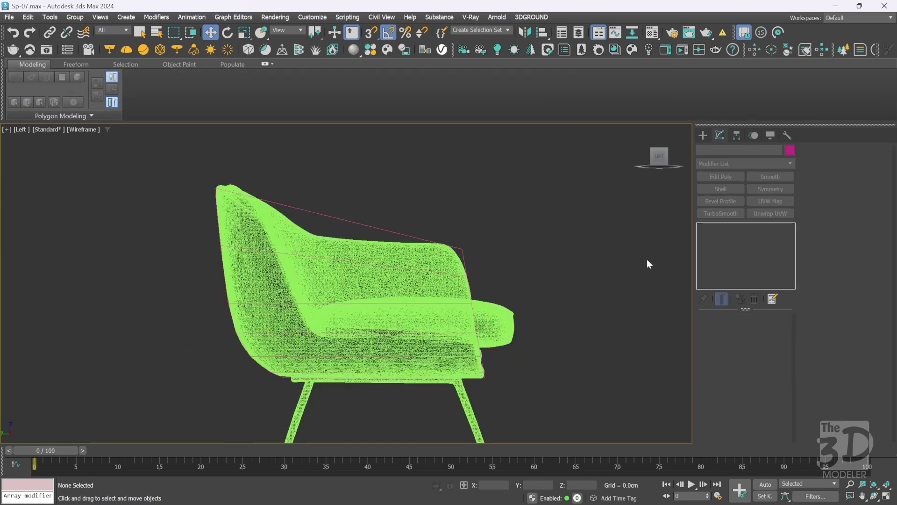
In the Front view, select the strip's top edge and move it slightly inward along X
{"action": "key", "text": "q"}
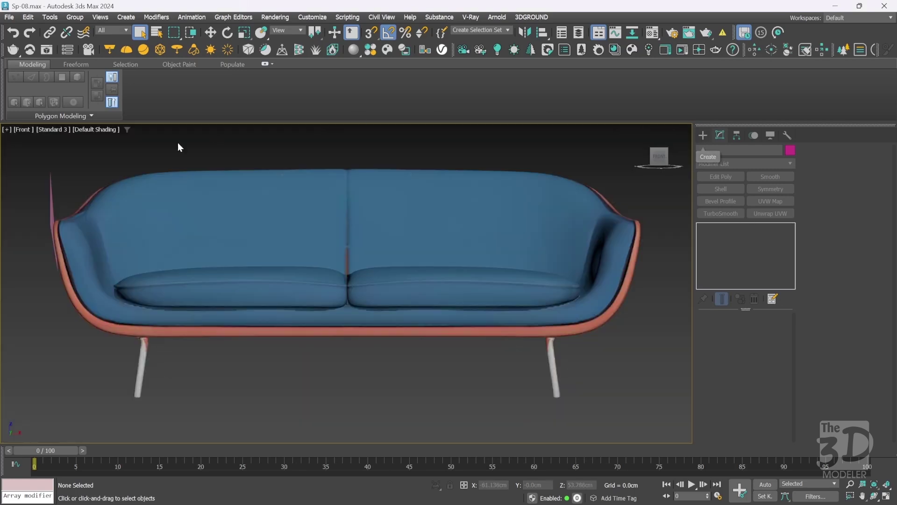
{"action": "left_click", "coordinate": [52, 208]}
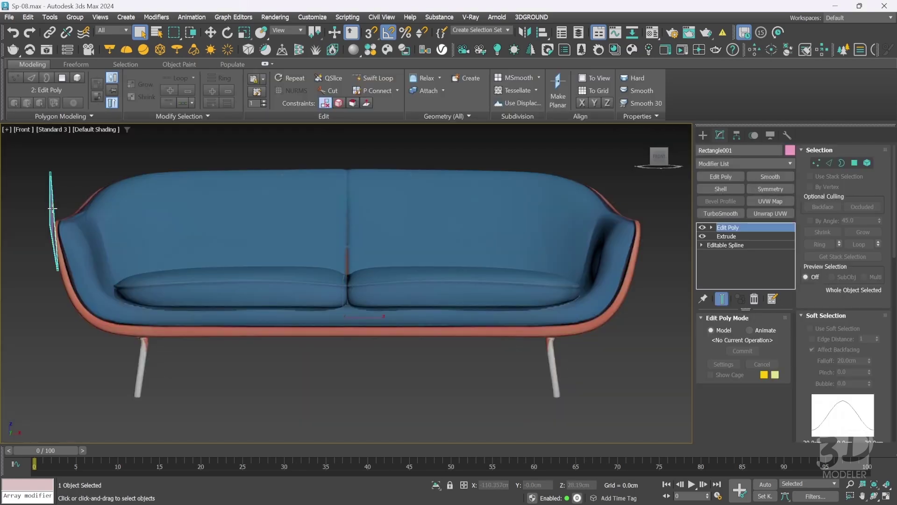
{"action": "key", "text": "2"}
{"action": "left_click", "coordinate": [91, 194]}
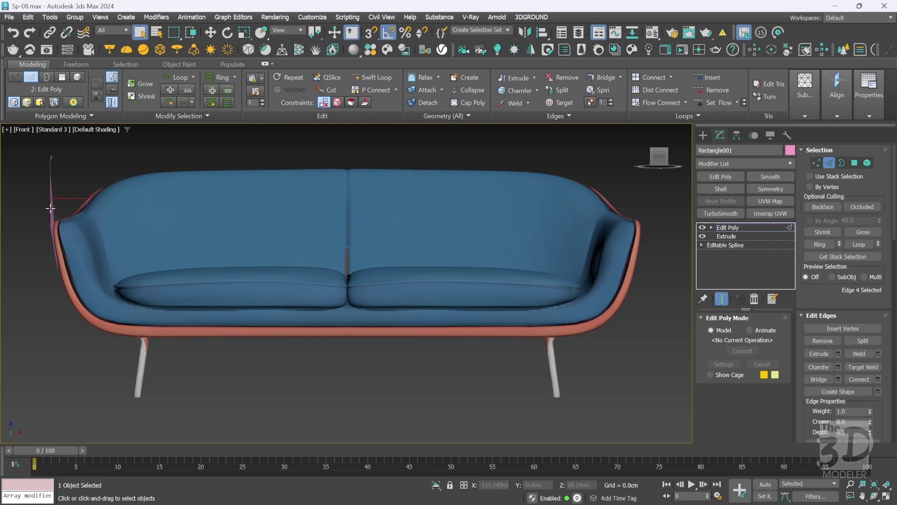
{"action": "key", "text": "w"}
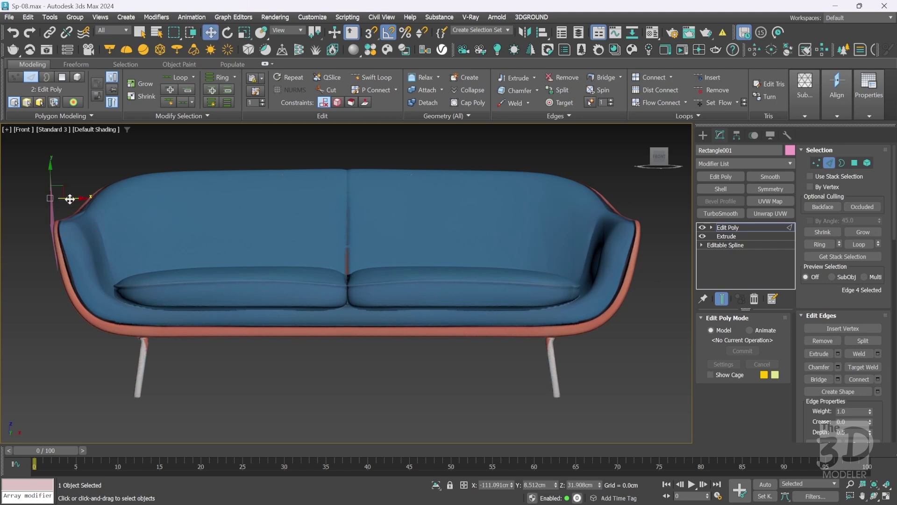
{"action": "left_click_drag", "start_coordinate": [70, 199], "coordinate": [72, 198]}
Add a Symmetry modifier that mirrors the strip along the X axis with Flip enabled
{"action": "key", "text": "1"}
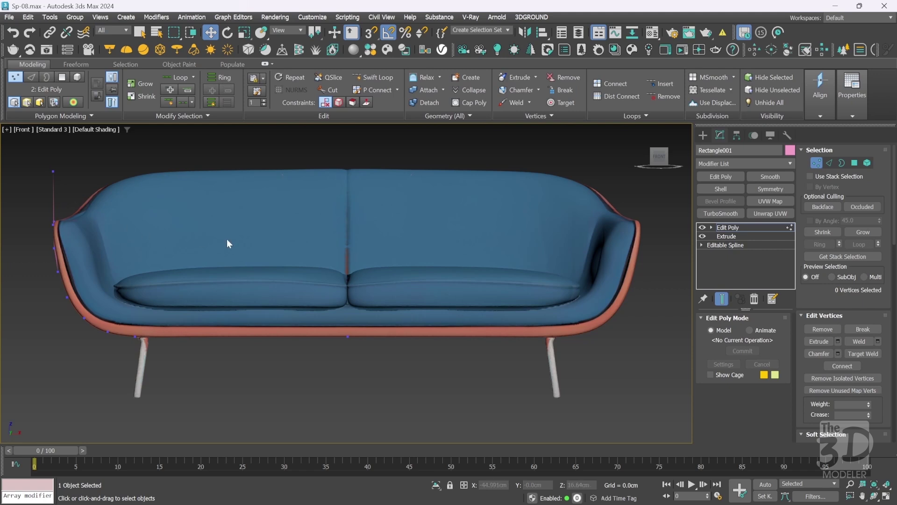
{"action": "left_click_drag", "start_coordinate": [393, 284], "coordinate": [321, 361]}
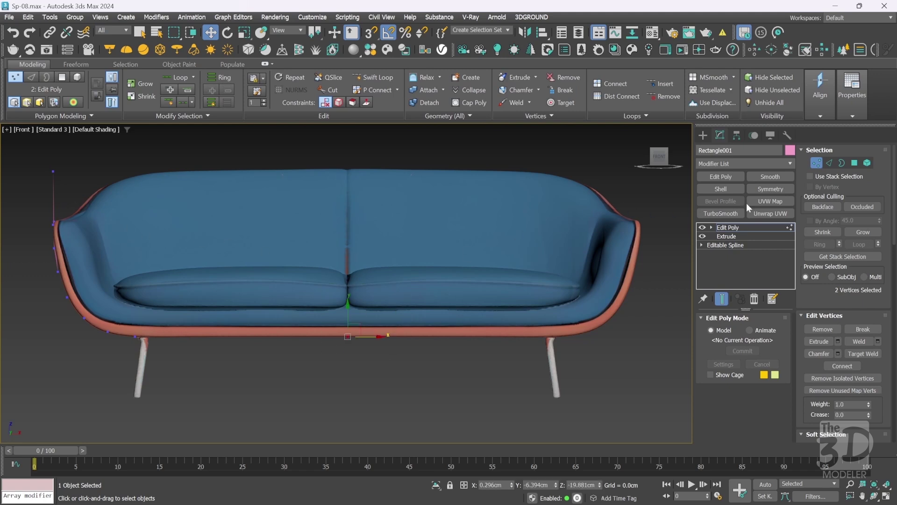
{"action": "left_click", "coordinate": [772, 189]}
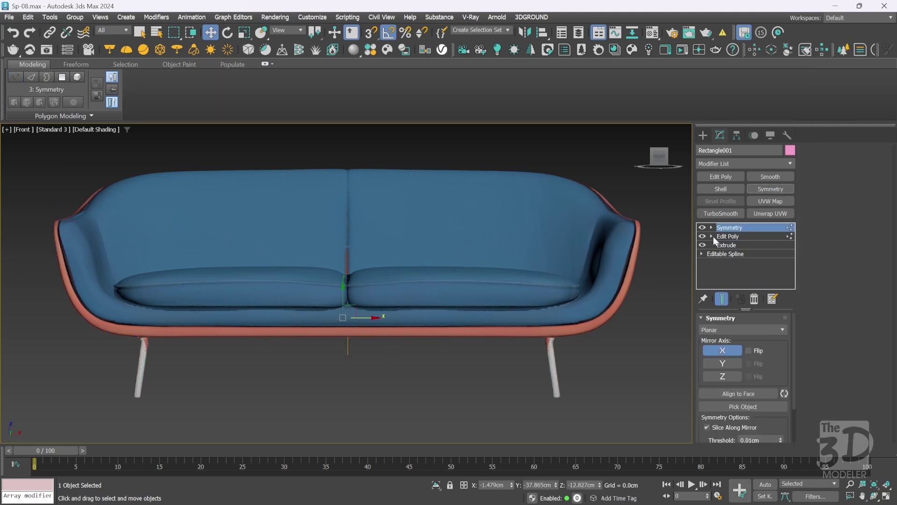
{"action": "left_click", "coordinate": [749, 350]}
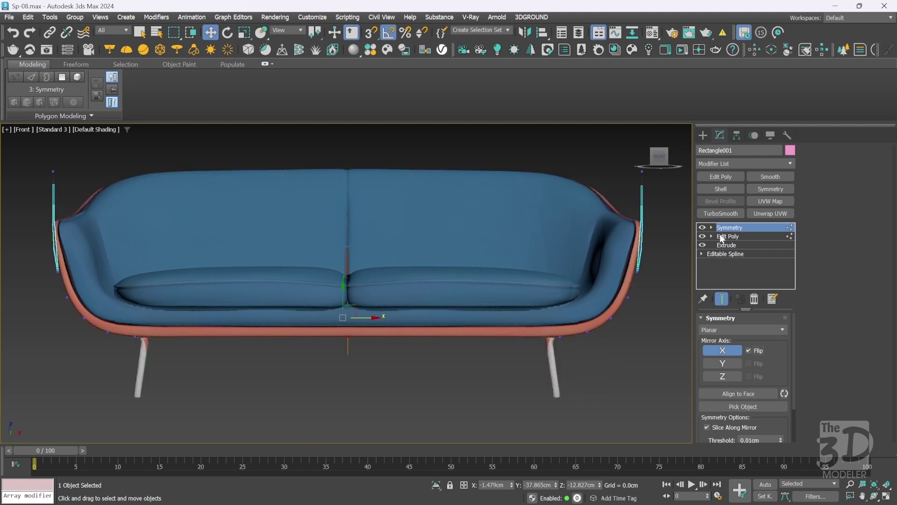
Isolate the mirrored strip in the Perspective view and display it with edged faces
{"action": "left_click", "coordinate": [704, 136]}
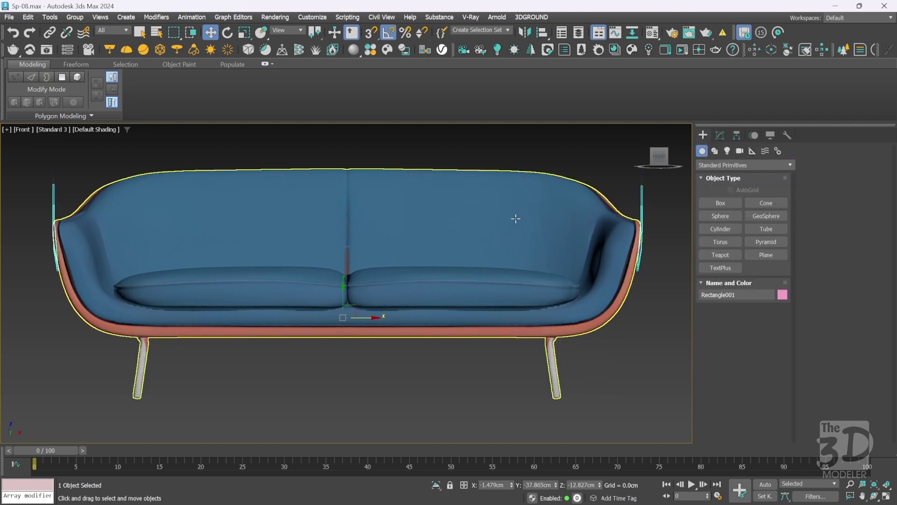
{"action": "key", "text": "p"}
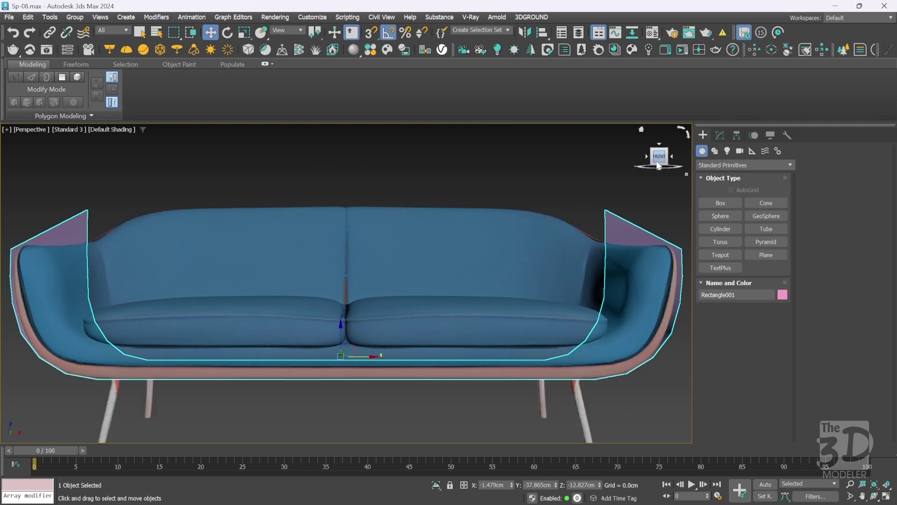
{"action": "left_click", "coordinate": [656, 164]}
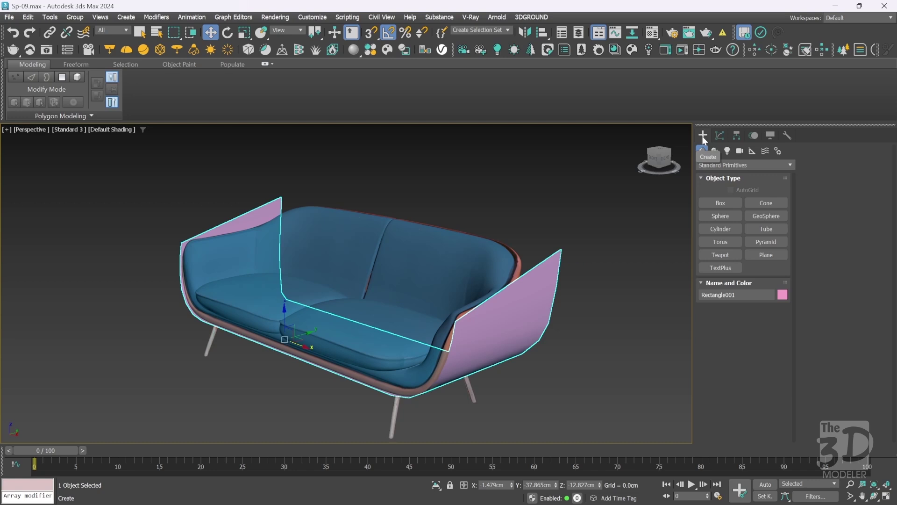
{"action": "key", "text": "alt+q"}
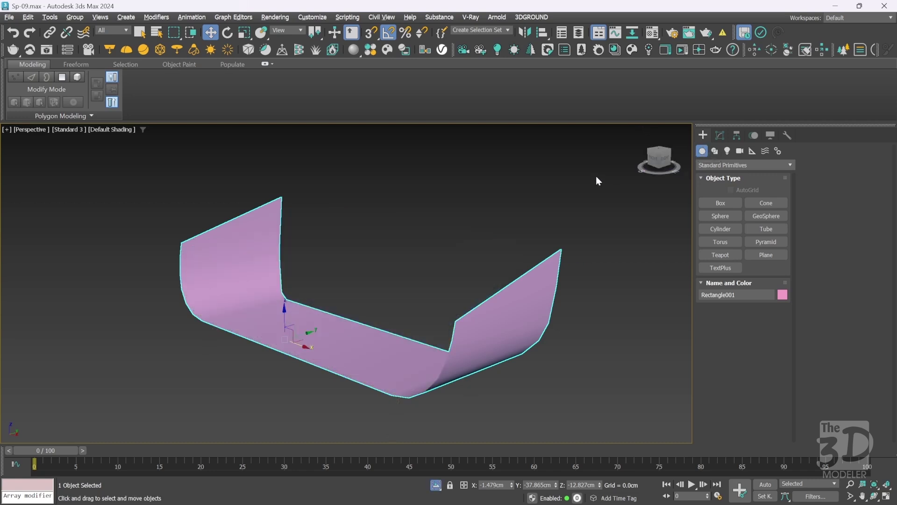
{"action": "key", "text": "d"}
{"action": "key", "text": "F4"}
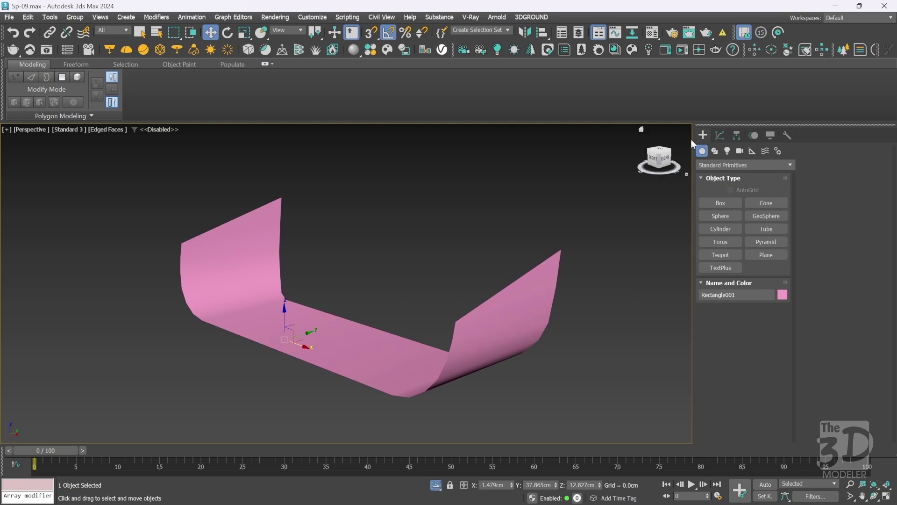
Add an Edit Poly modifier above the Symmetry and remove the cross edge at the middle of the bottom panel
{"action": "left_click", "coordinate": [719, 136]}
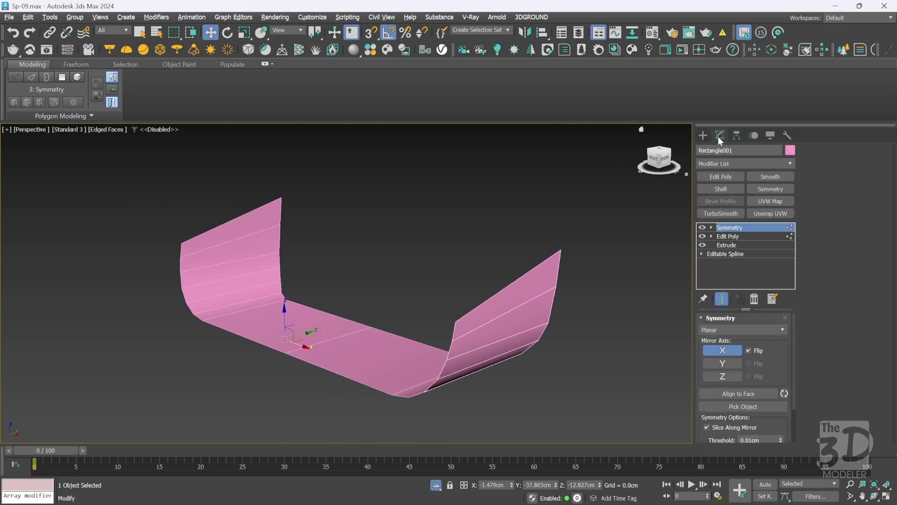
{"action": "left_click", "coordinate": [719, 177]}
{"action": "middle_click_drag", "start_coordinate": [280, 339], "coordinate": [330, 339], "text": "alt"}
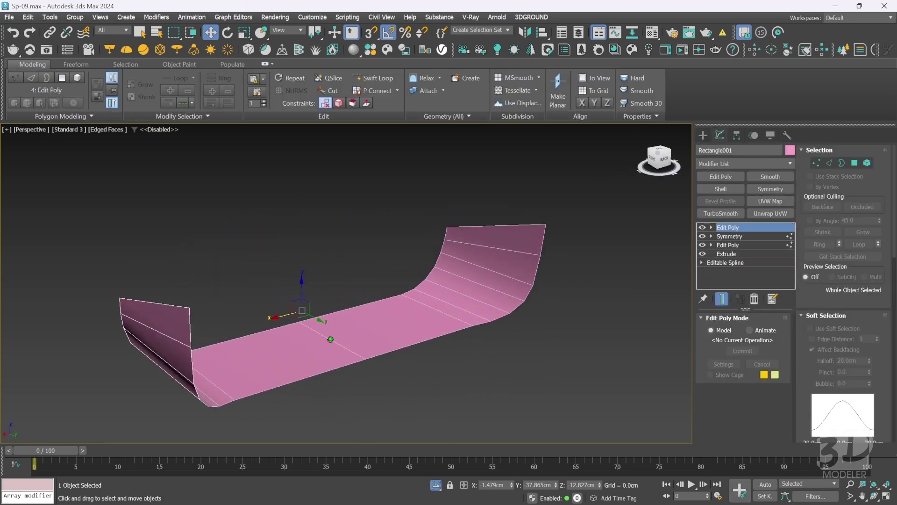
{"action": "left_click", "coordinate": [829, 163]}
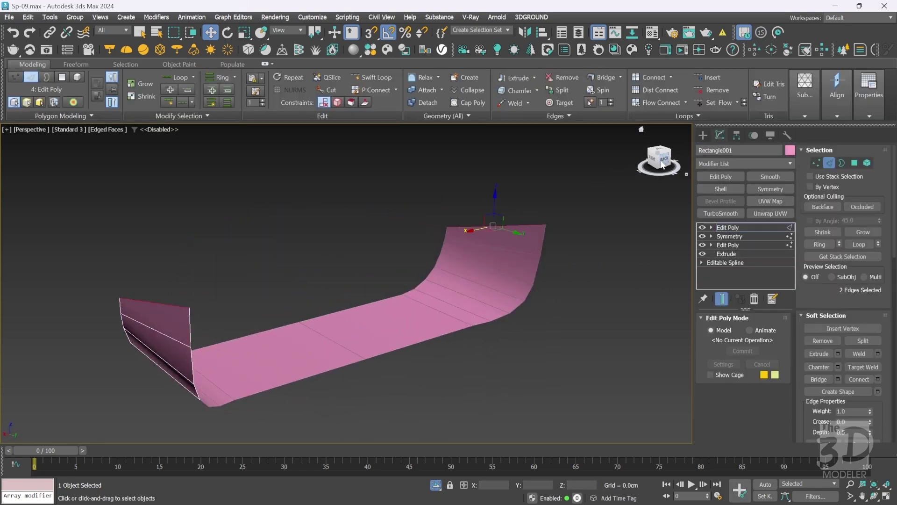
{"action": "left_click", "coordinate": [327, 338]}
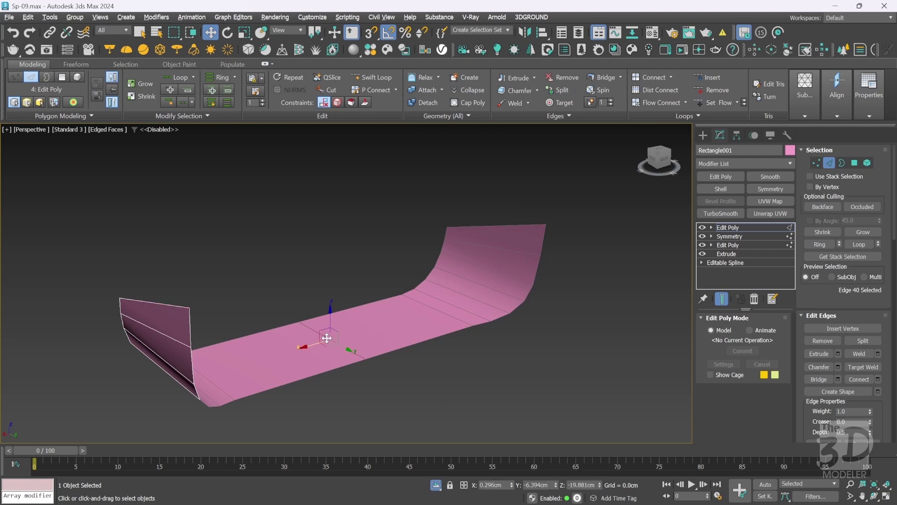
{"action": "key", "text": "ctrl+d"}
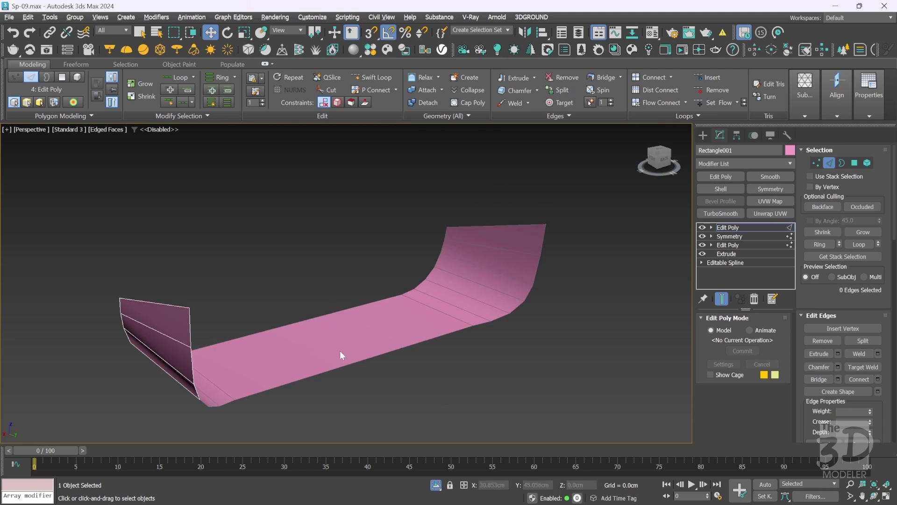
Select the rear border edges of both side walls without the long bottom edge and bridge them into a back wall
{"action": "double_click", "coordinate": [343, 364]}
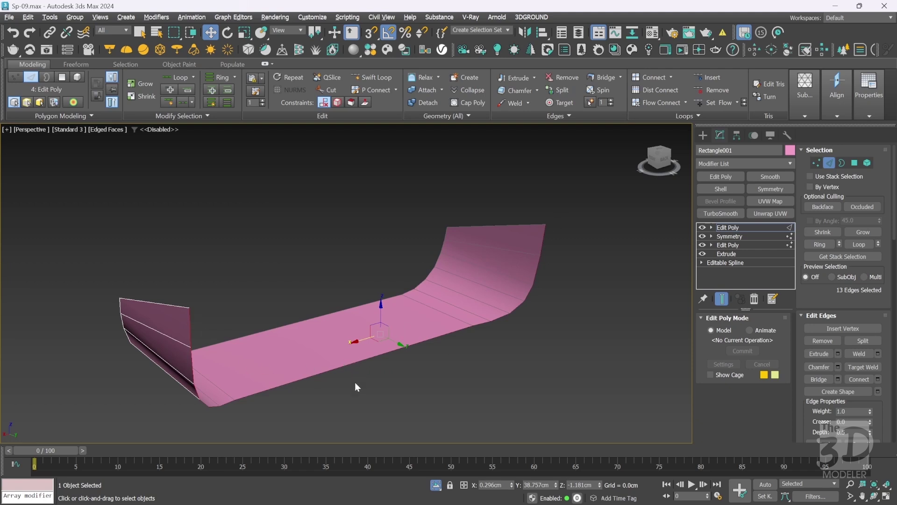
{"action": "left_click", "coordinate": [332, 300], "text": "alt"}
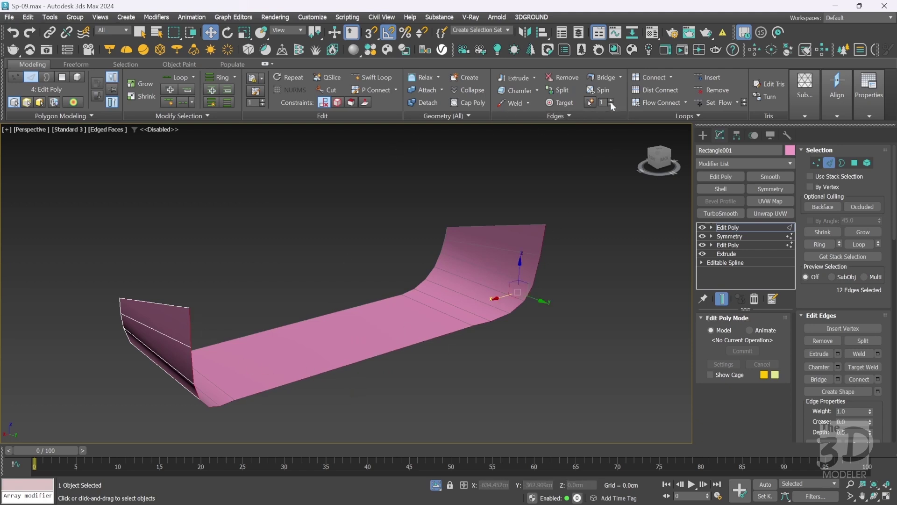
{"action": "left_click", "coordinate": [600, 79]}
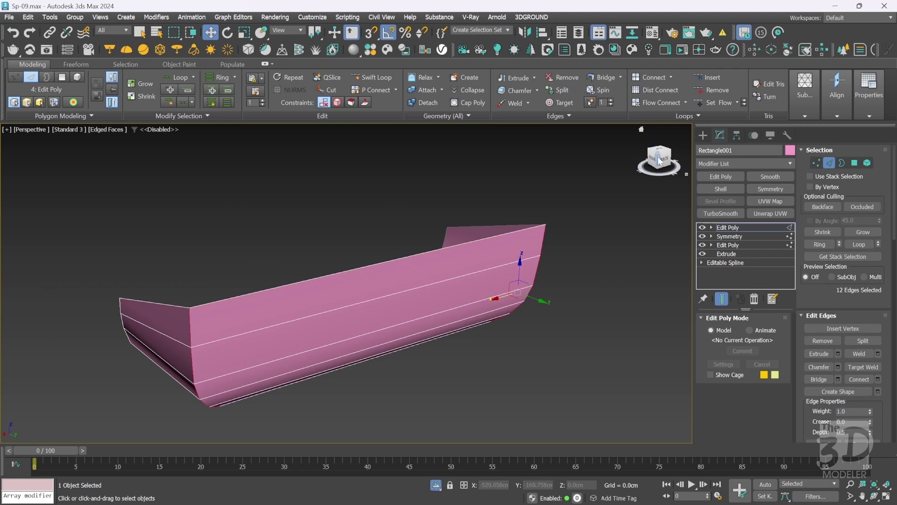
{"action": "middle_click_drag", "start_coordinate": [421, 280], "coordinate": [331, 339], "text": "alt"}
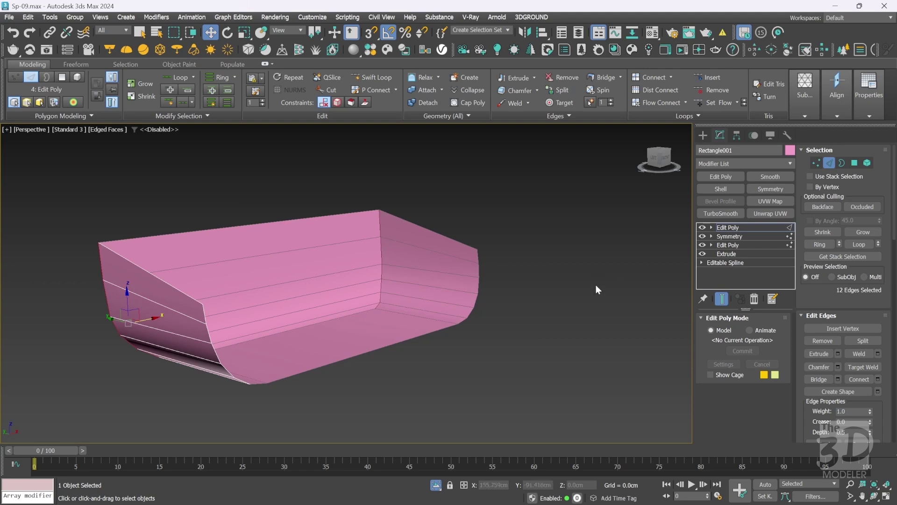
Bring the hidden sofa back into view and add a TurboSmooth modifier with 2 iterations to the shell
{"action": "left_click", "coordinate": [437, 484]}
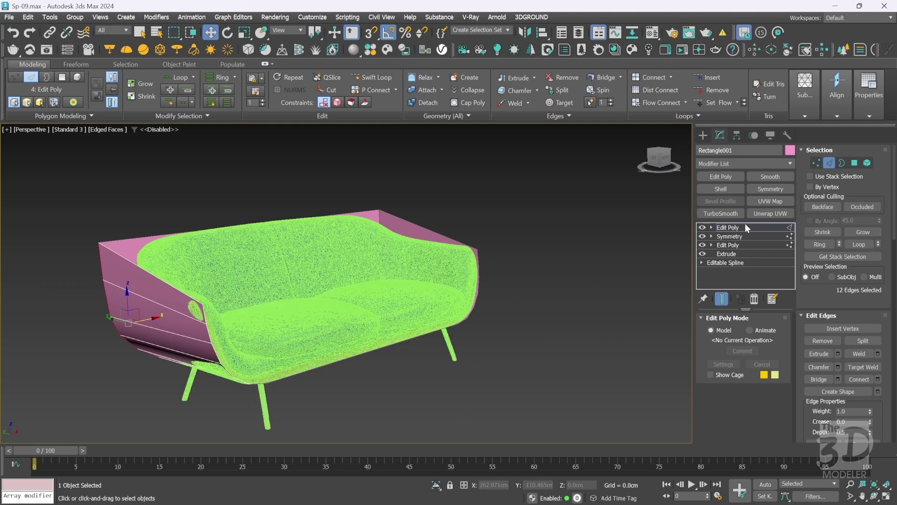
{"action": "left_click", "coordinate": [744, 227]}
{"action": "left_click", "coordinate": [721, 213]}
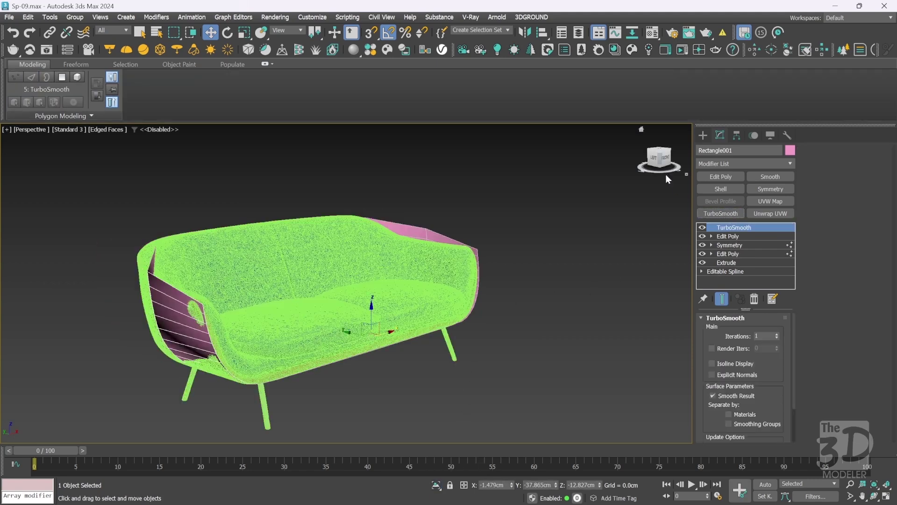
{"action": "left_click", "coordinate": [777, 334]}
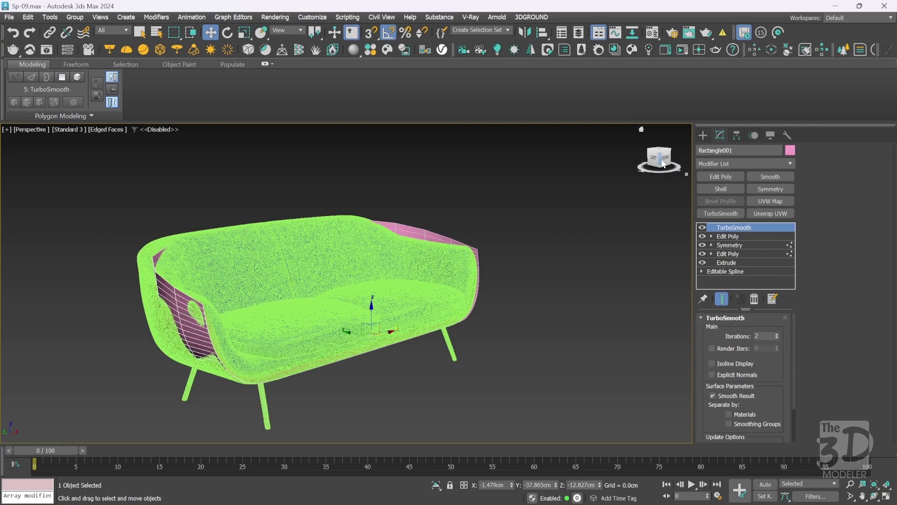
{"action": "middle_click_drag", "start_coordinate": [330, 339], "coordinate": [330, 339], "text": "alt"}
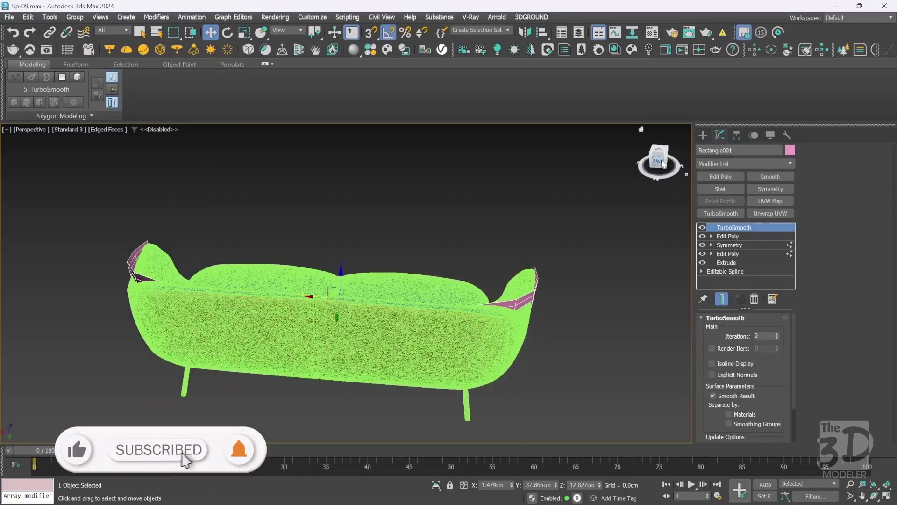
In the Edit Poly below TurboSmooth, connect the lengthwise edges of the back wall and bottom with 2 segments and a pinch of 15
{"action": "left_click", "coordinate": [703, 228]}
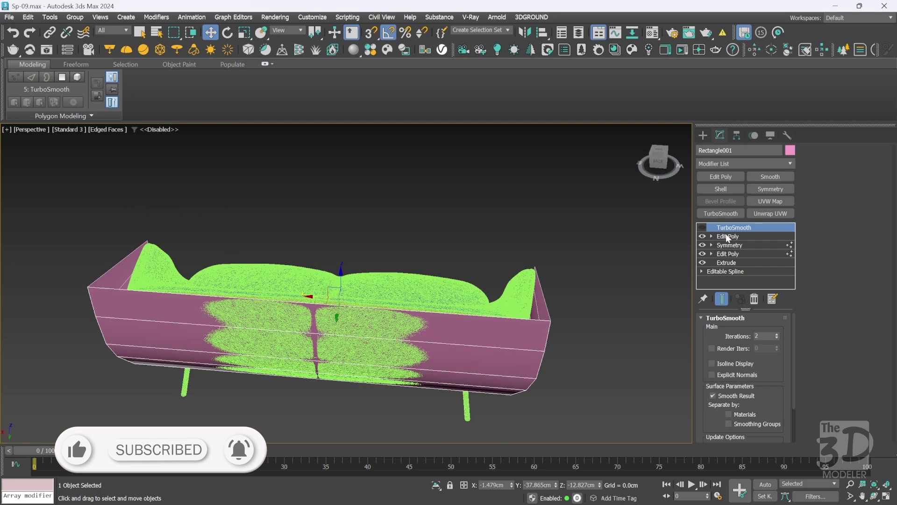
{"action": "left_click", "coordinate": [726, 236]}
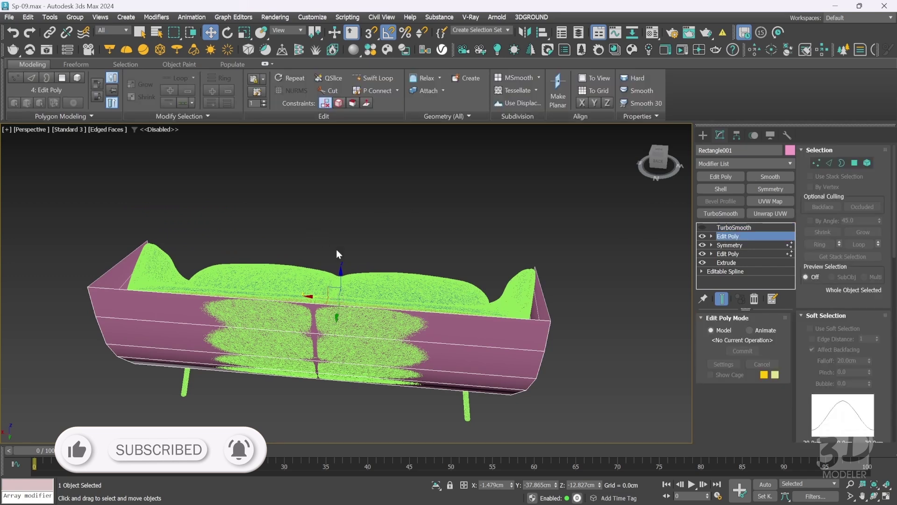
{"action": "key", "text": "2"}
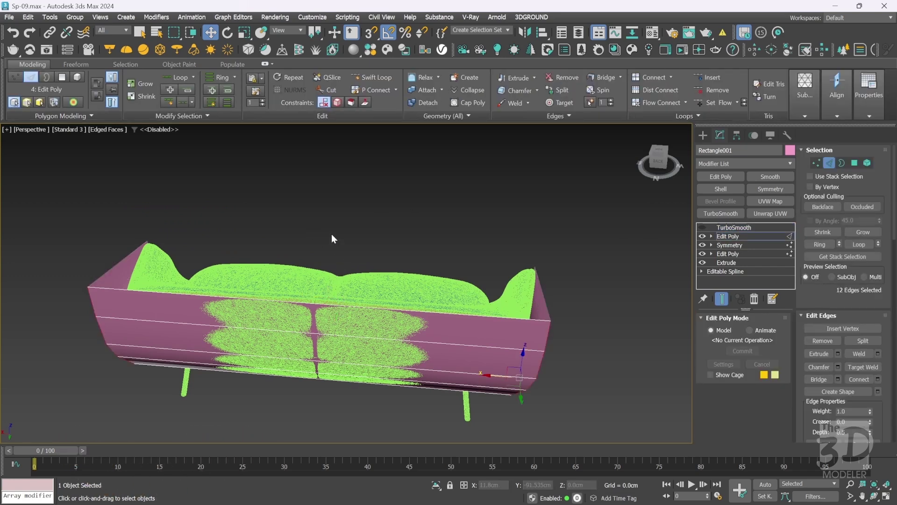
{"action": "left_click_drag", "start_coordinate": [332, 238], "coordinate": [298, 402]}
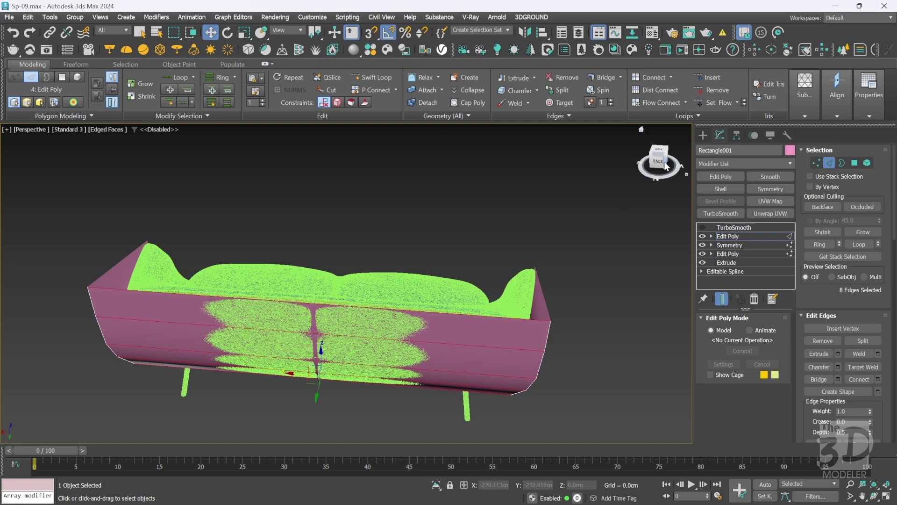
{"action": "left_click_drag", "start_coordinate": [664, 161], "coordinate": [652, 151]}
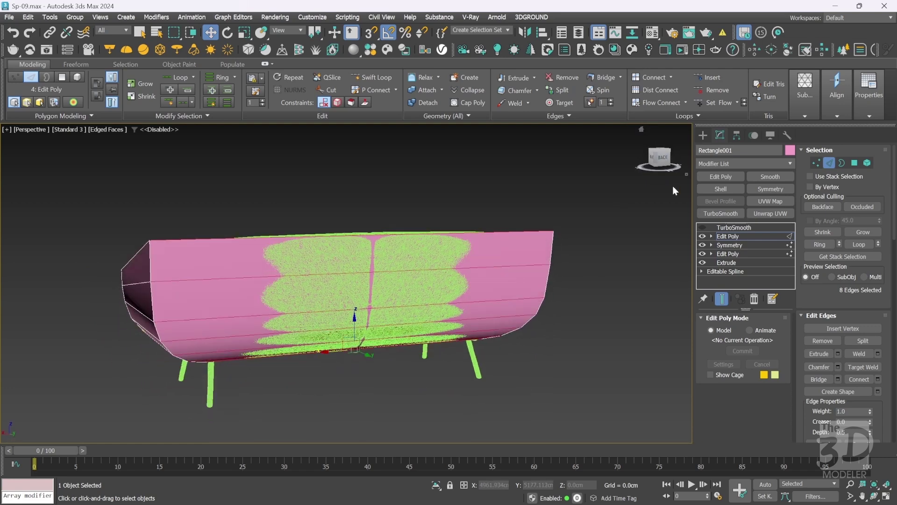
{"action": "left_click", "coordinate": [703, 228]}
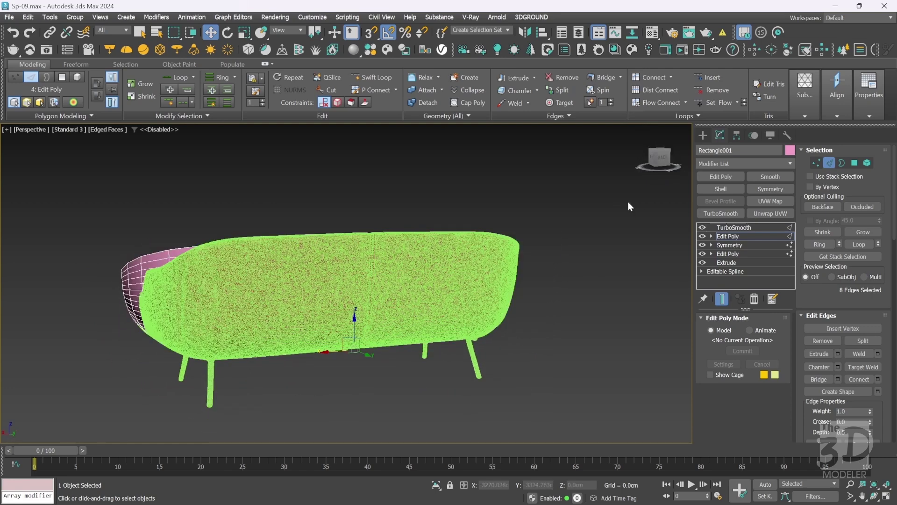
{"action": "right_click", "coordinate": [608, 242]}
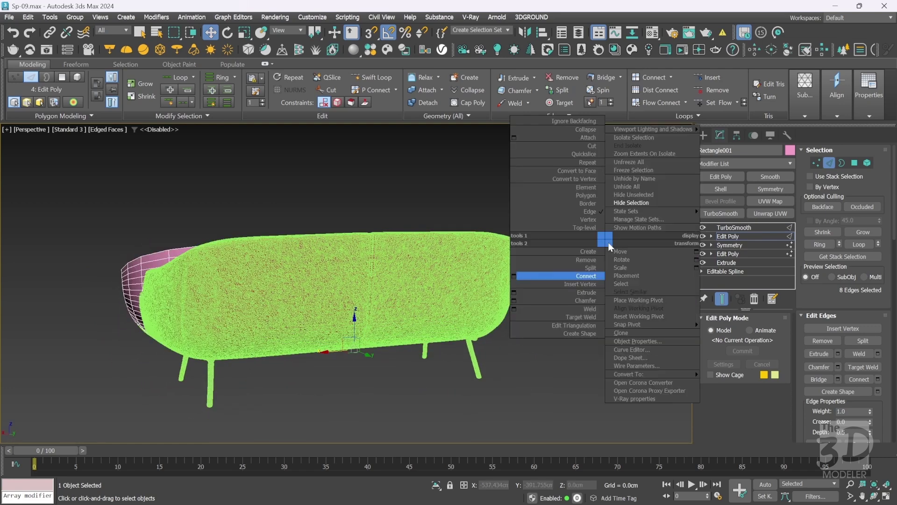
{"action": "left_click", "coordinate": [514, 277]}
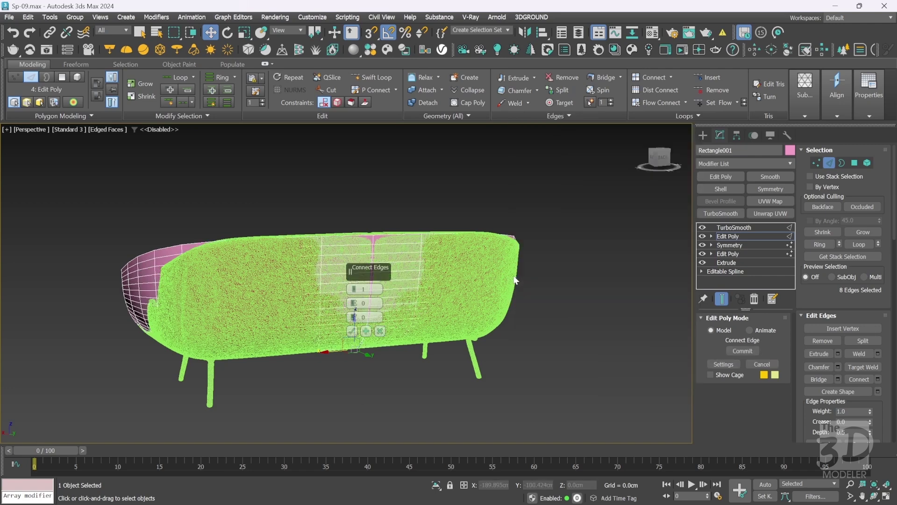
{"action": "left_click", "coordinate": [354, 289]}
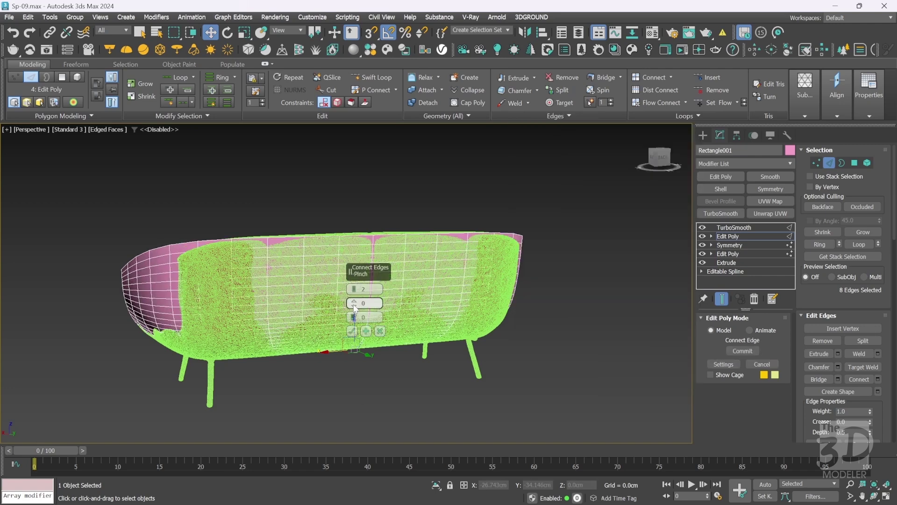
{"action": "mouse_move", "coordinate": [355, 307]}
{"action": "left_mouse_down"}
{"action": "mouse_move", "coordinate": [353, 277]}
{"action": "mouse_move", "coordinate": [354, 289]}
{"action": "left_mouse_up"}
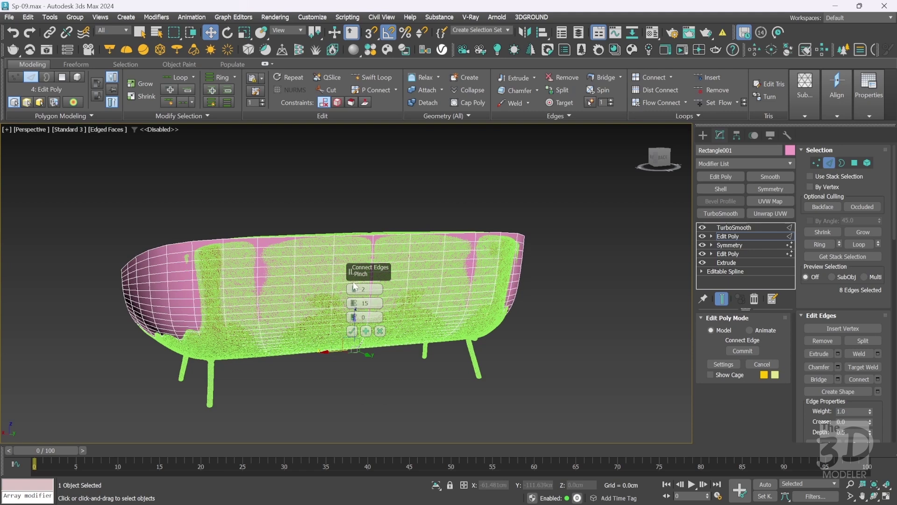
{"action": "left_click", "coordinate": [351, 331]}
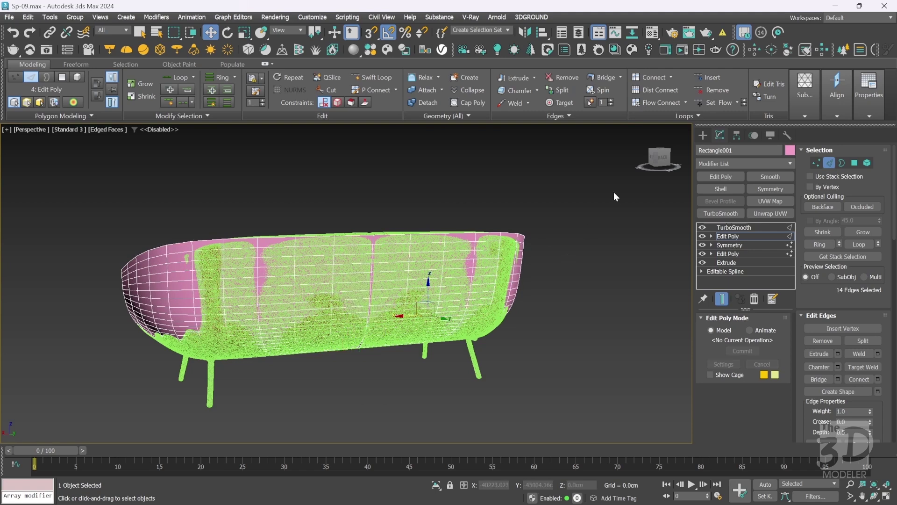
{"action": "key", "text": "F4"}
{"action": "left_click", "coordinate": [704, 136]}
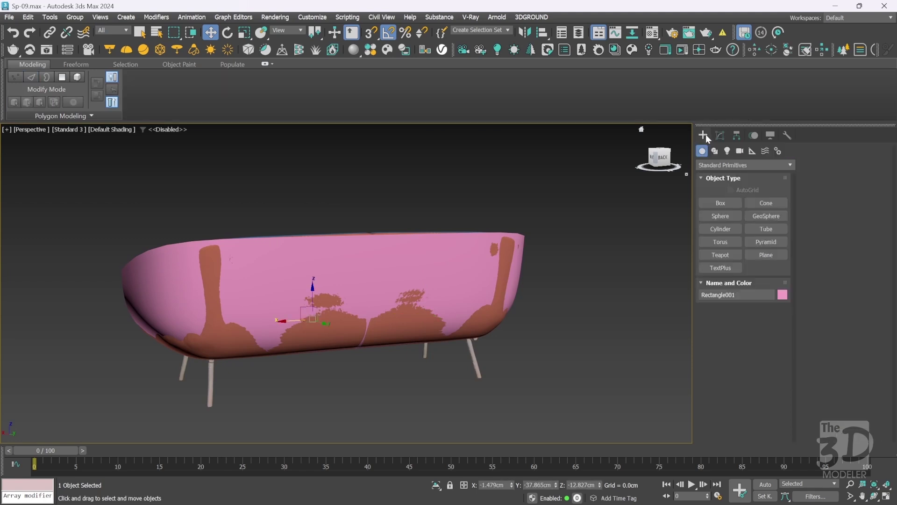
Isolate the shell with edged faces, set its TurboSmooth iterations to 1 and add an Edit Poly modifier on top
{"action": "middle_click_drag", "start_coordinate": [317, 338], "coordinate": [330, 339], "text": "alt"}
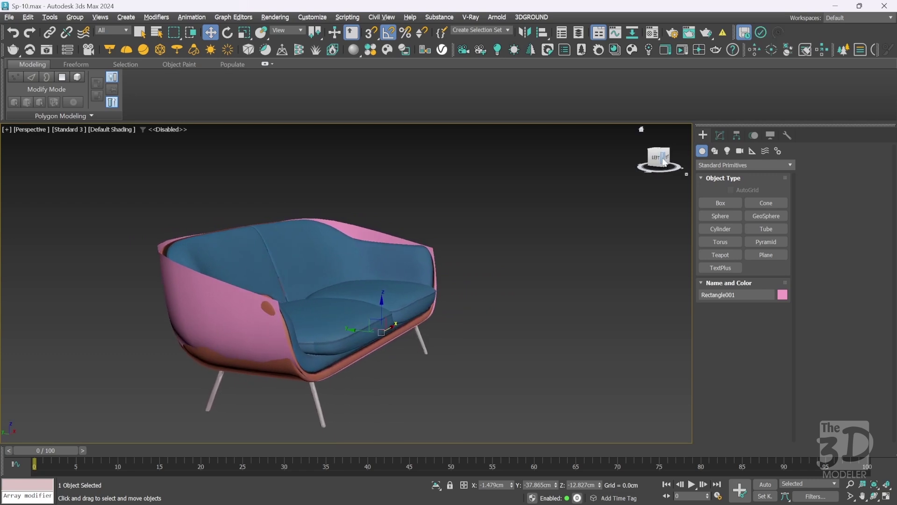
{"action": "key", "text": "alt+q"}
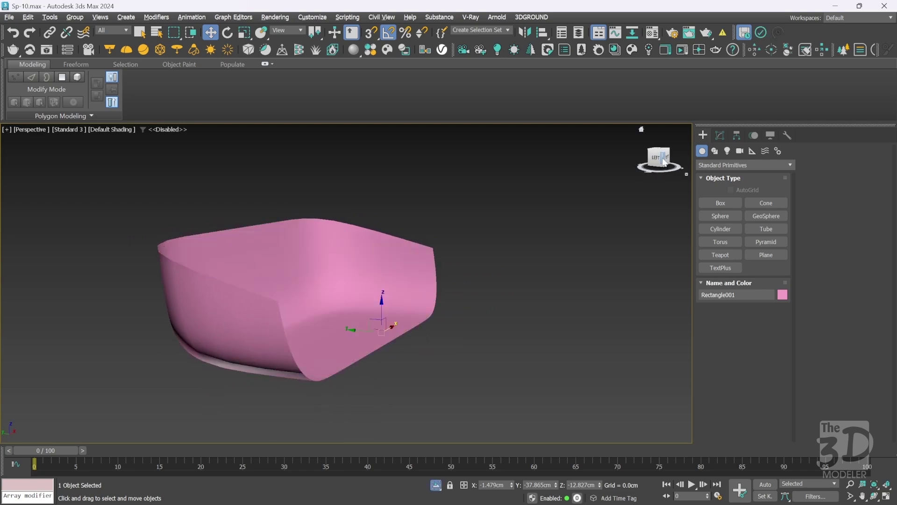
{"action": "left_click", "coordinate": [720, 136]}
{"action": "key", "text": "F4"}
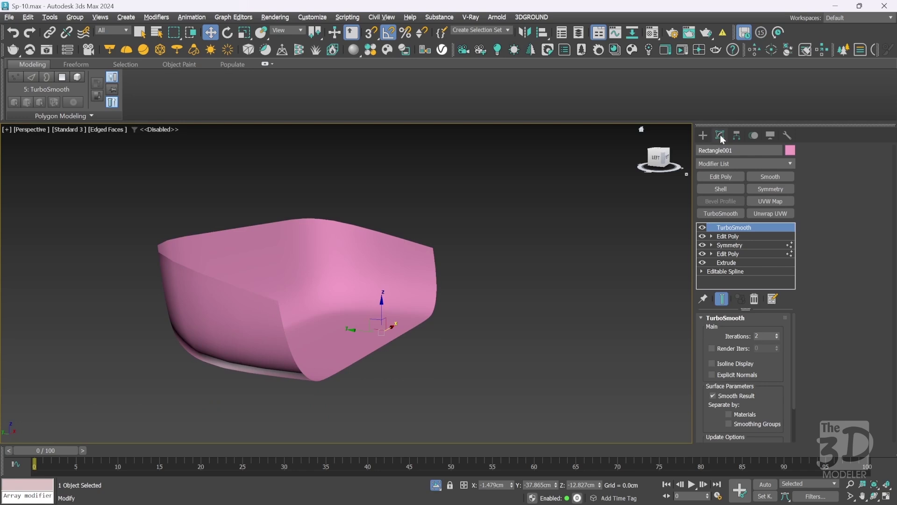
{"action": "left_click", "coordinate": [778, 338]}
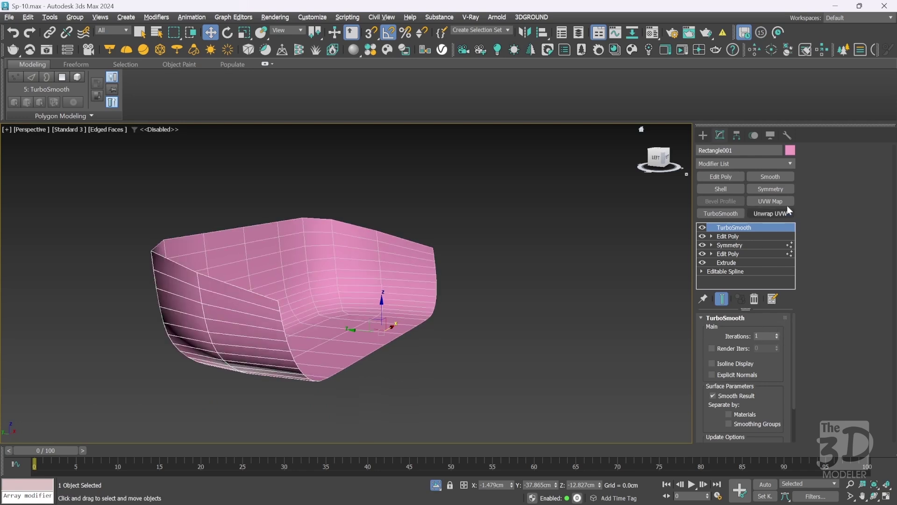
{"action": "left_click", "coordinate": [719, 176]}
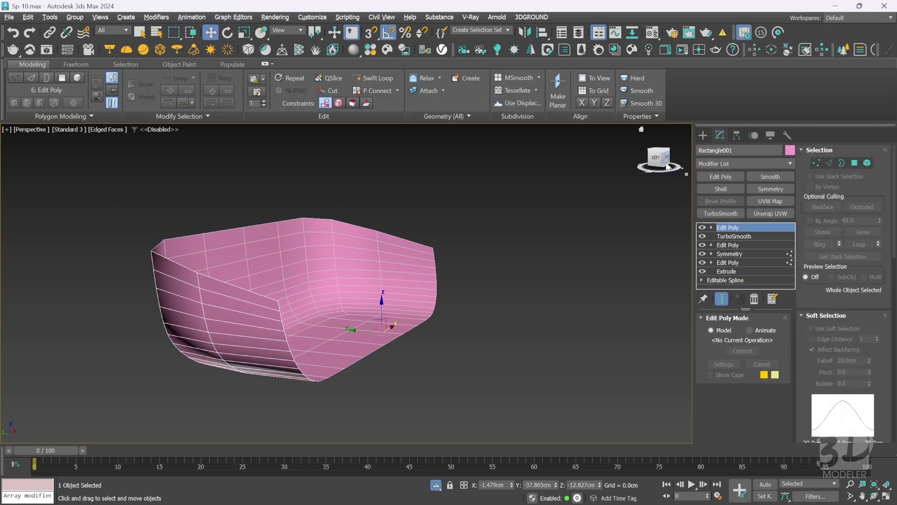
In the Left view, select every other horizontal edge loop of the shell, starting just below the rim, and remove them
{"action": "mouse_move", "coordinate": [312, 284]}
{"action": "middle_mouse_down", "text": "alt"}
{"action": "mouse_move", "coordinate": [269, 295]}
{"action": "mouse_move", "coordinate": [322, 286]}
{"action": "middle_mouse_up", "text": "alt"}
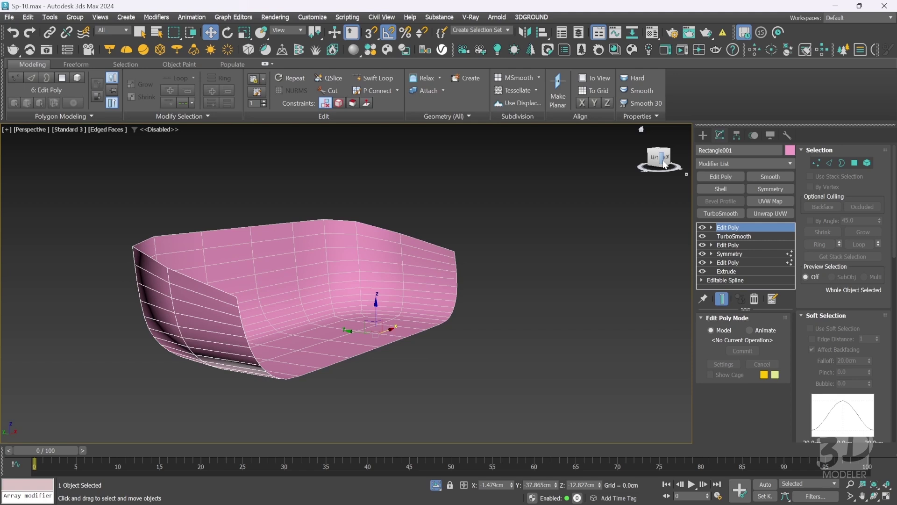
{"action": "left_click", "coordinate": [664, 164]}
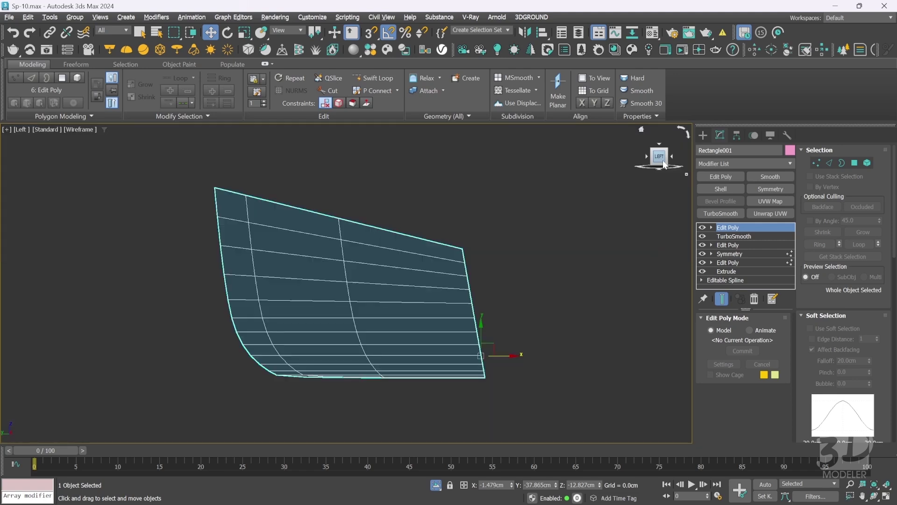
{"action": "key", "text": "2"}
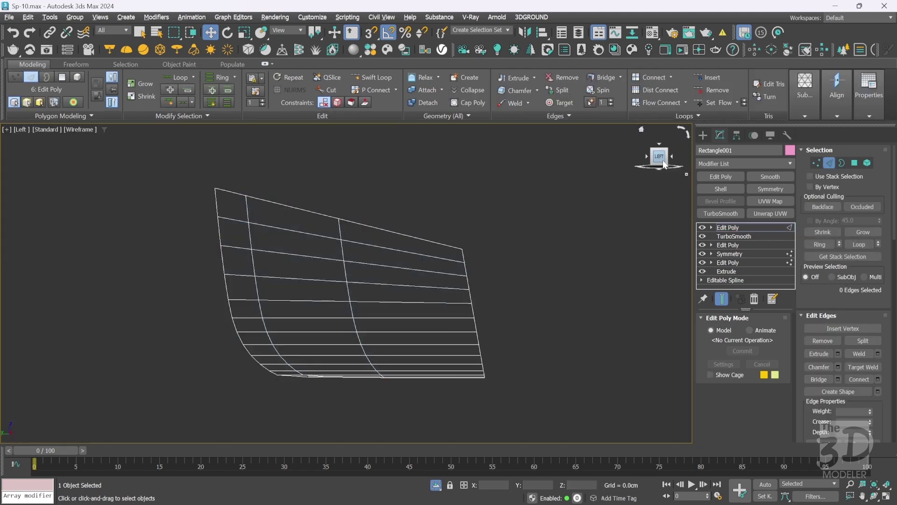
{"action": "double_click", "coordinate": [378, 244]}
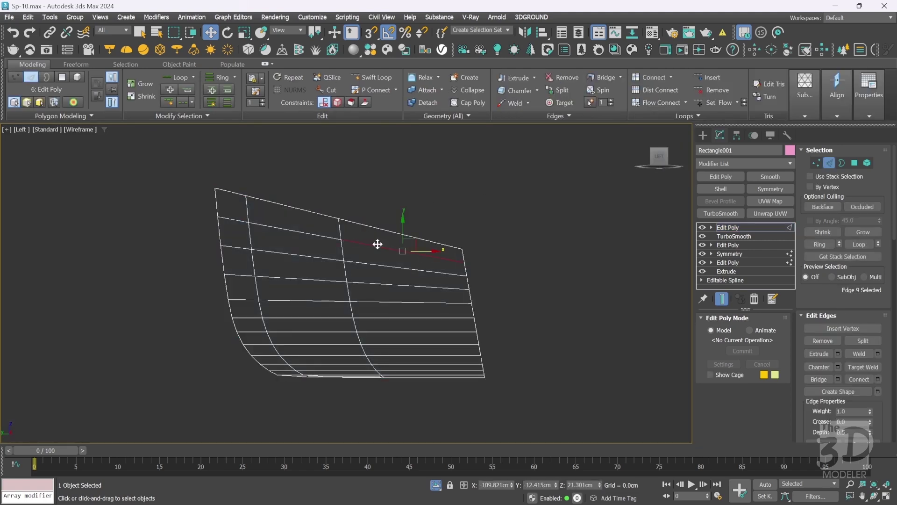
{"action": "double_click", "coordinate": [377, 283], "text": "ctrl"}
{"action": "double_click", "coordinate": [384, 318], "text": "ctrl"}
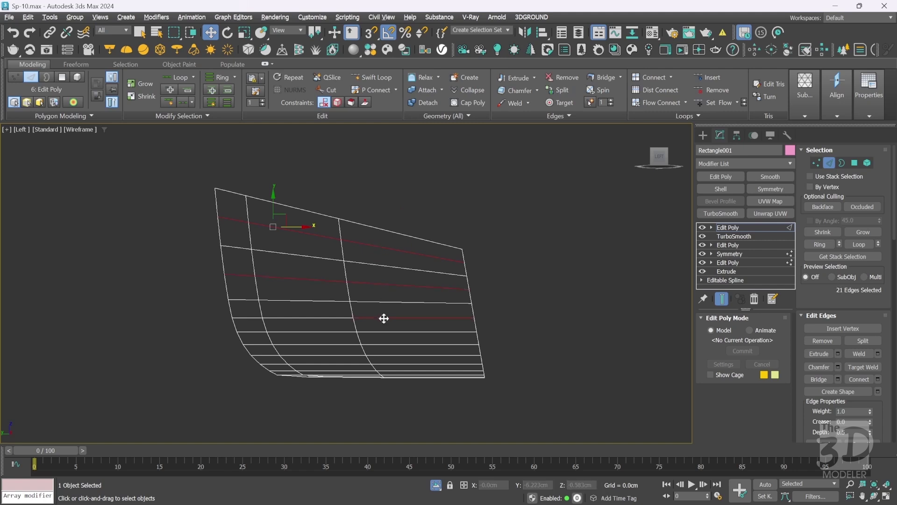
{"action": "double_click", "coordinate": [394, 344], "text": "ctrl"}
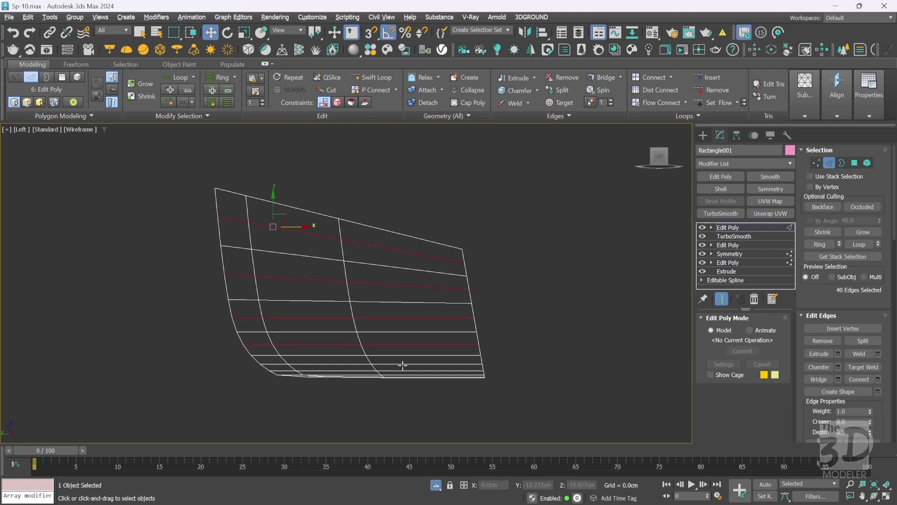
{"action": "left_click", "coordinate": [403, 365], "text": "ctrl"}
{"action": "double_click", "coordinate": [402, 365], "text": "ctrl"}
{"action": "double_click", "coordinate": [405, 374], "text": "ctrl"}
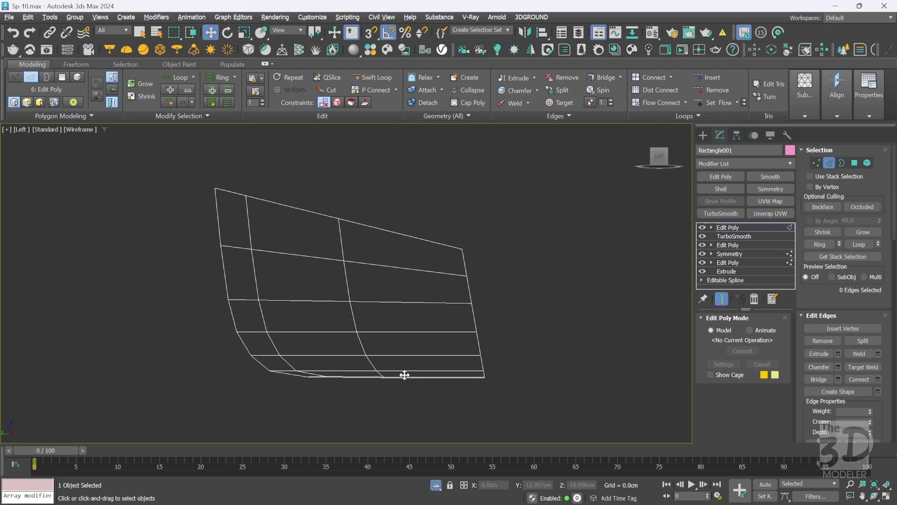
{"action": "left_click", "coordinate": [520, 265]}
{"action": "key", "text": "p"}
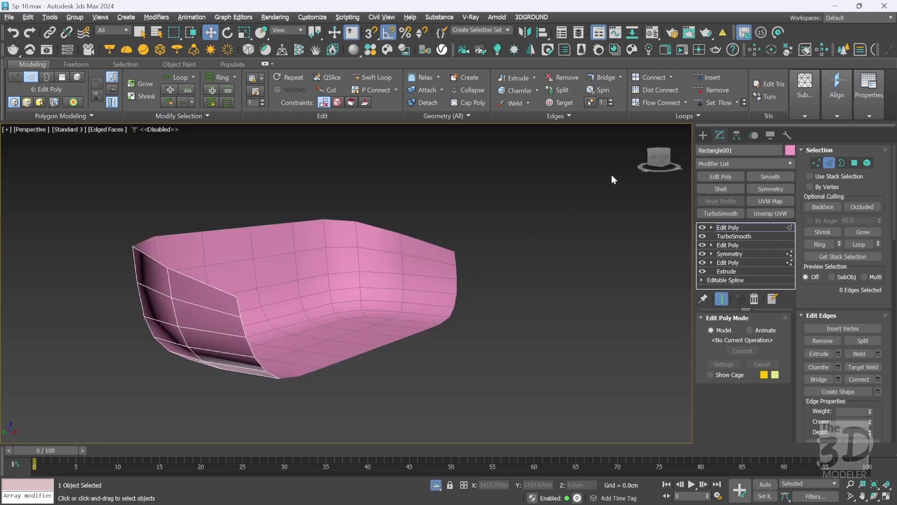
{"action": "mouse_move", "coordinate": [659, 159]}
{"action": "left_mouse_down"}
{"action": "mouse_move", "coordinate": [666, 161]}
{"action": "mouse_move", "coordinate": [645, 153]}
{"action": "mouse_move", "coordinate": [664, 163]}
{"action": "left_mouse_up"}
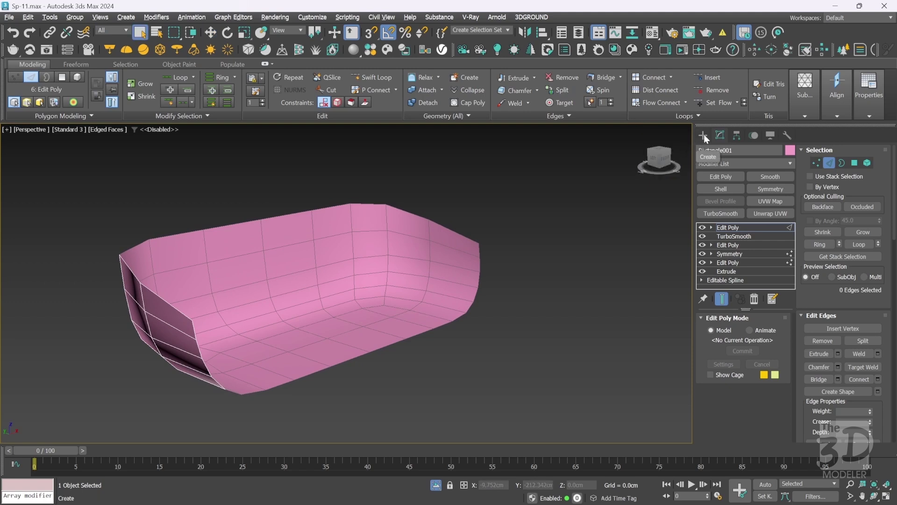
In the Top view, select all polygons on the right half of the shell and delete them
{"action": "key", "text": "4"}
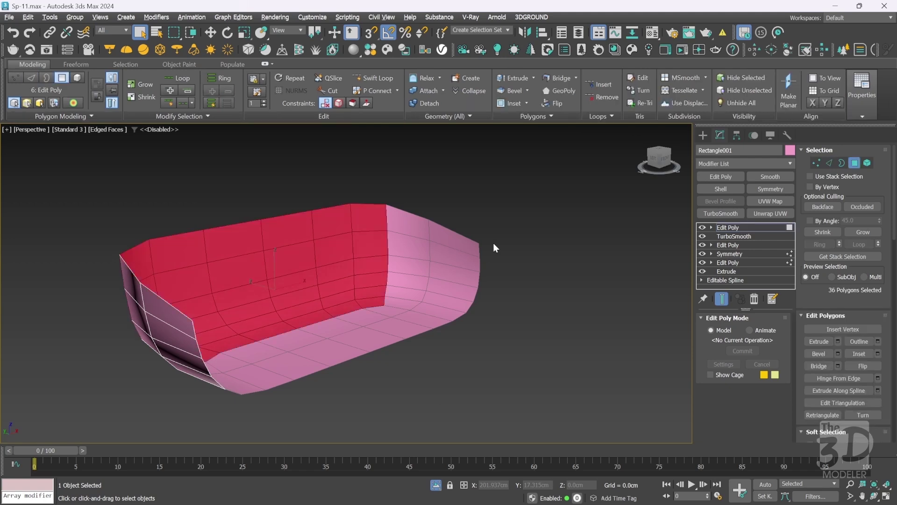
{"action": "key", "text": "t"}
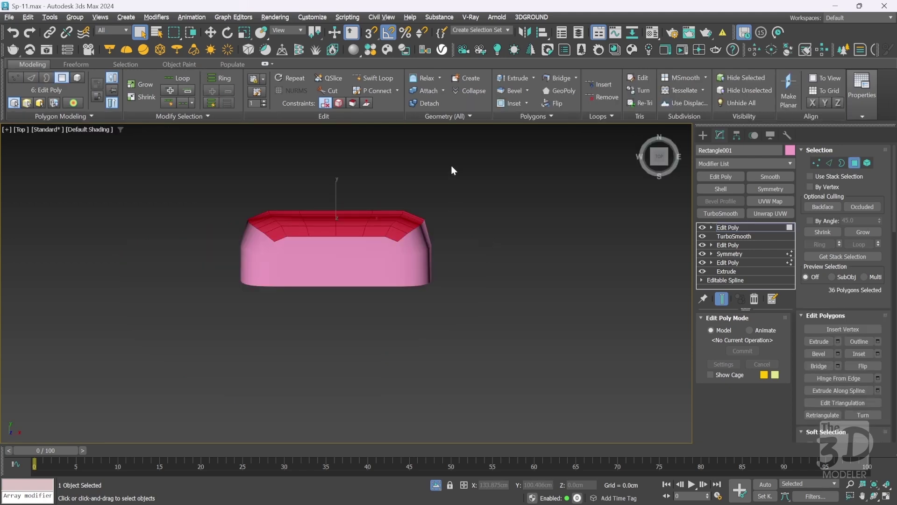
{"action": "left_click_drag", "start_coordinate": [452, 166], "coordinate": [350, 316]}
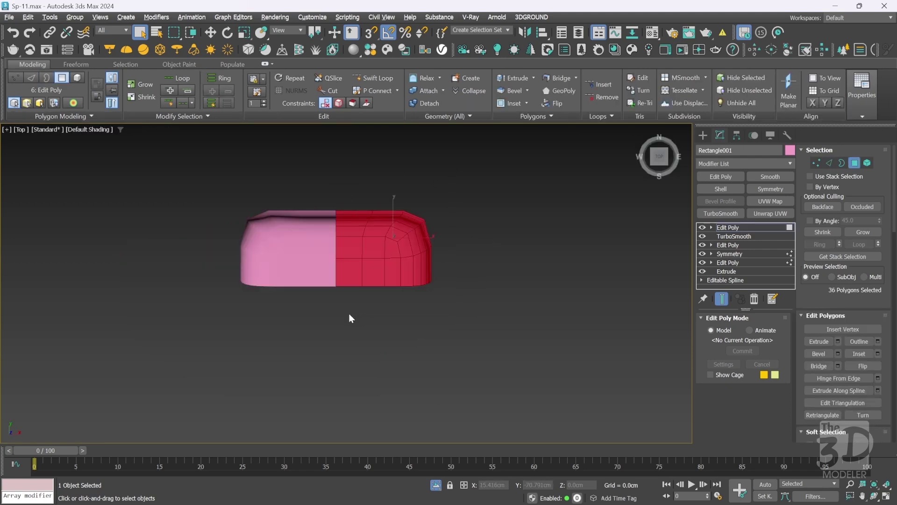
{"action": "key", "text": "Delete"}
{"action": "key", "text": "p"}
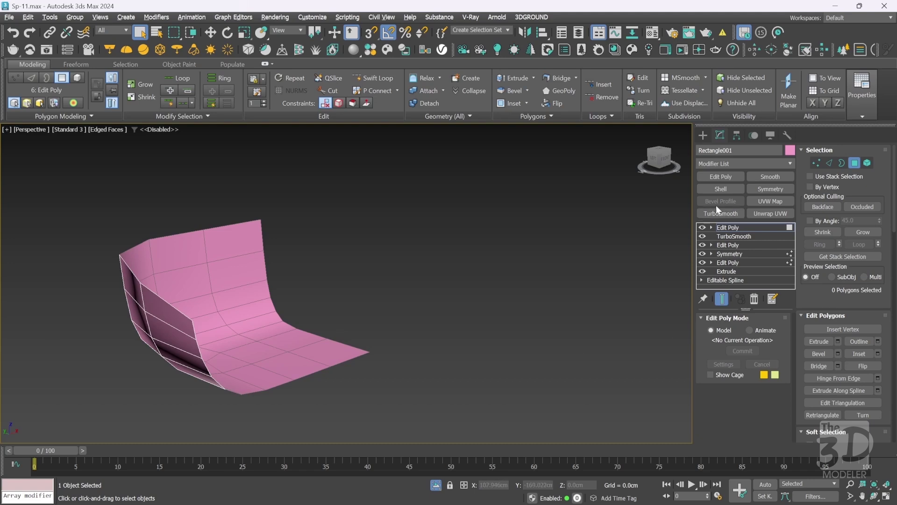
{"action": "left_click", "coordinate": [703, 136]}
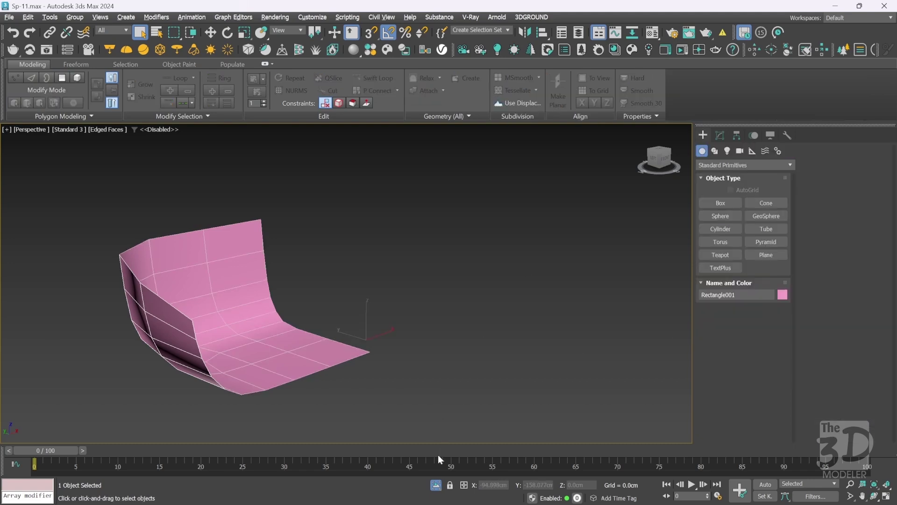
Exit isolation and show the shell over the full sofa in the Left view, shaded, see-through and without edged faces
{"action": "left_click", "coordinate": [436, 485]}
{"action": "key", "text": "l"}
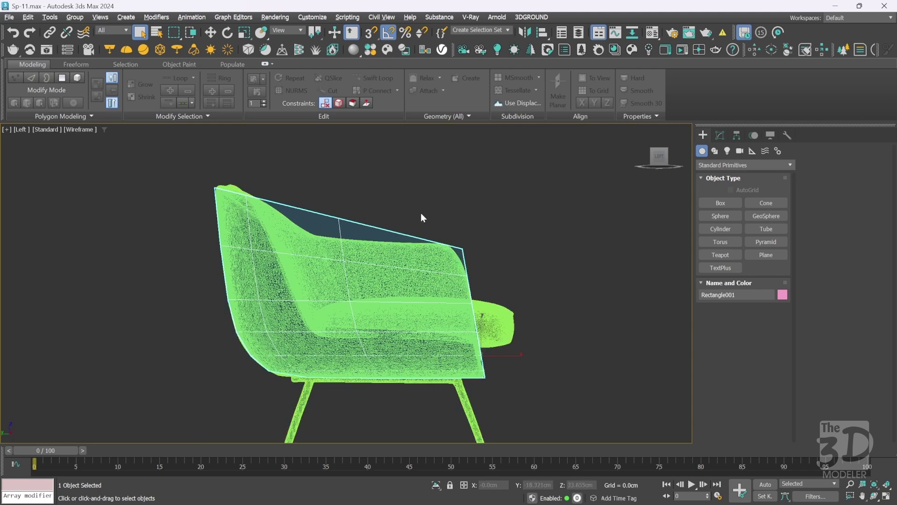
{"action": "key", "text": "F3"}
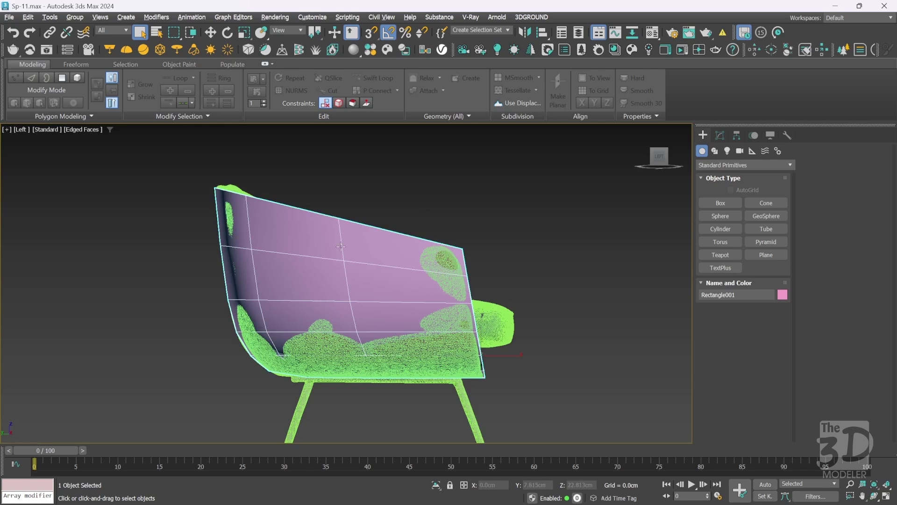
{"action": "key", "text": "alt+x"}
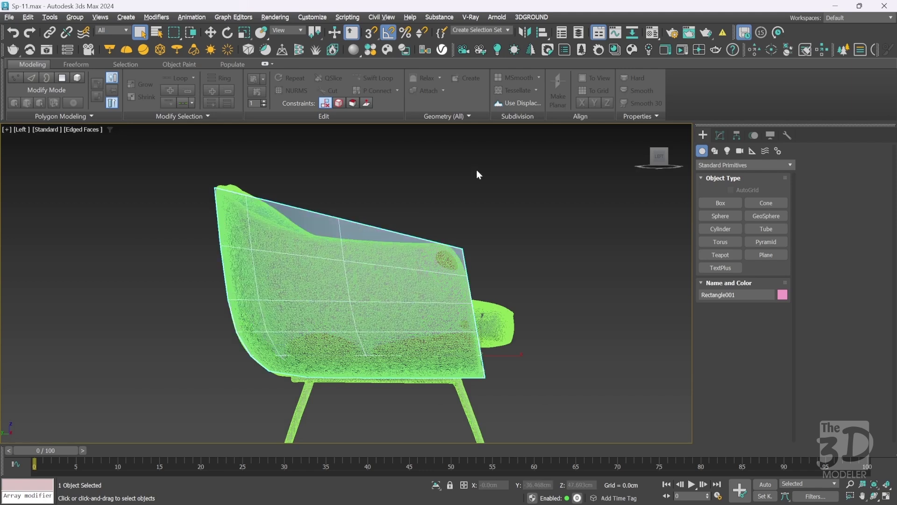
{"action": "key", "text": "F4"}
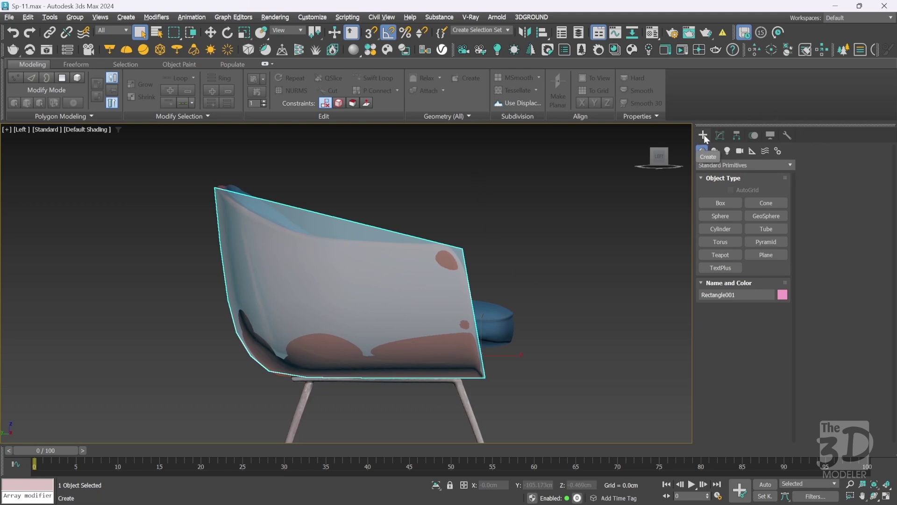
With the edge constraint on, slide the shell's upper rim vertices along their edges to match the reference sofa's back and armrest outline
{"action": "key", "text": "w"}
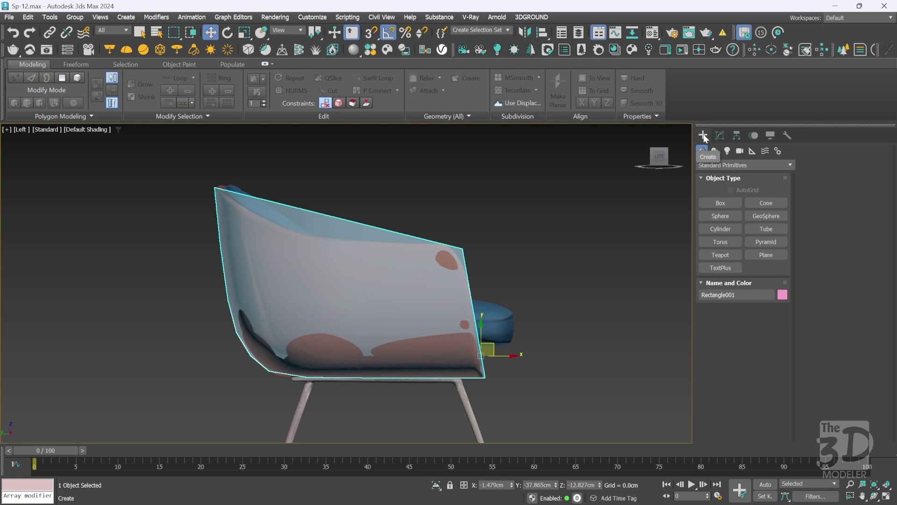
{"action": "left_click", "coordinate": [719, 136]}
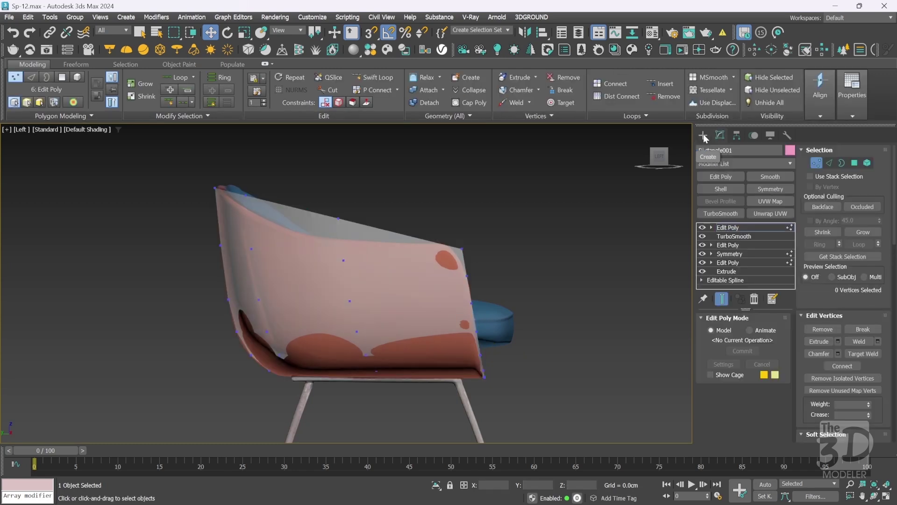
{"action": "left_click", "coordinate": [338, 103]}
{"action": "left_click_drag", "start_coordinate": [354, 192], "coordinate": [332, 228]}
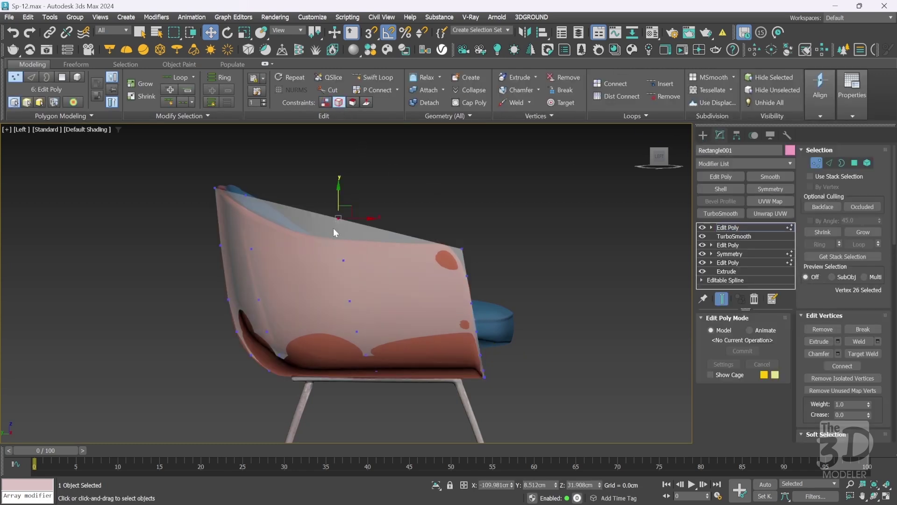
{"action": "left_click_drag", "start_coordinate": [338, 192], "coordinate": [338, 215]}
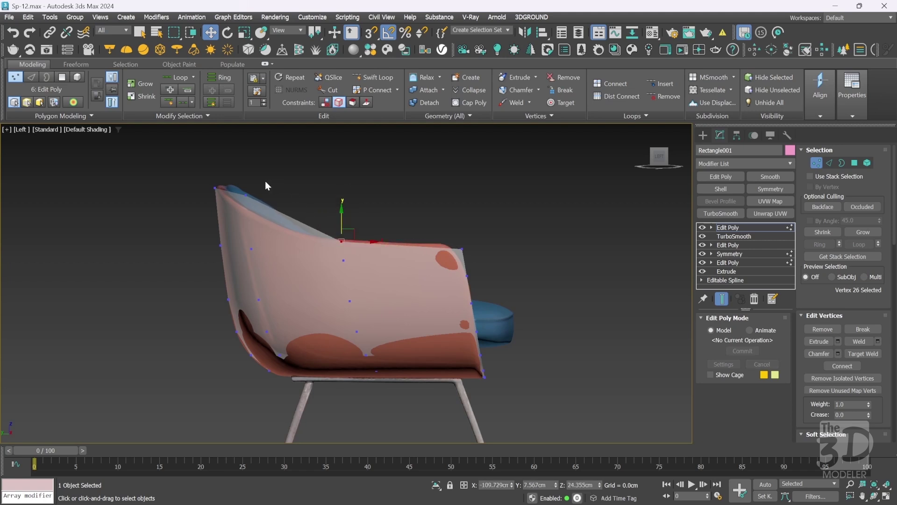
{"action": "left_click_drag", "start_coordinate": [265, 180], "coordinate": [232, 206]}
{"action": "left_click_drag", "start_coordinate": [244, 170], "coordinate": [246, 186]}
{"action": "left_click_drag", "start_coordinate": [497, 223], "coordinate": [476, 246]}
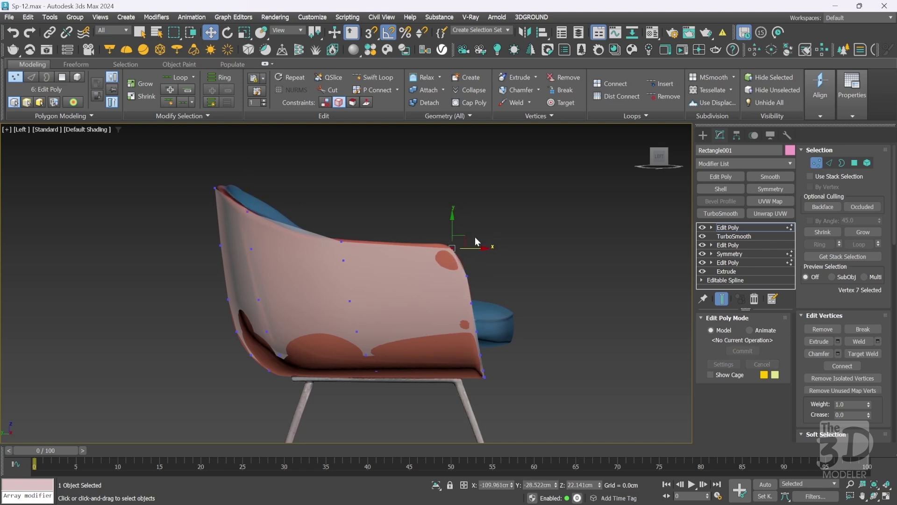
Add a TurboSmooth modifier above the topmost Edit Poly and deactivate the viewport to see the shell without selection highlights
{"action": "left_click", "coordinate": [748, 226]}
{"action": "left_click", "coordinate": [726, 214]}
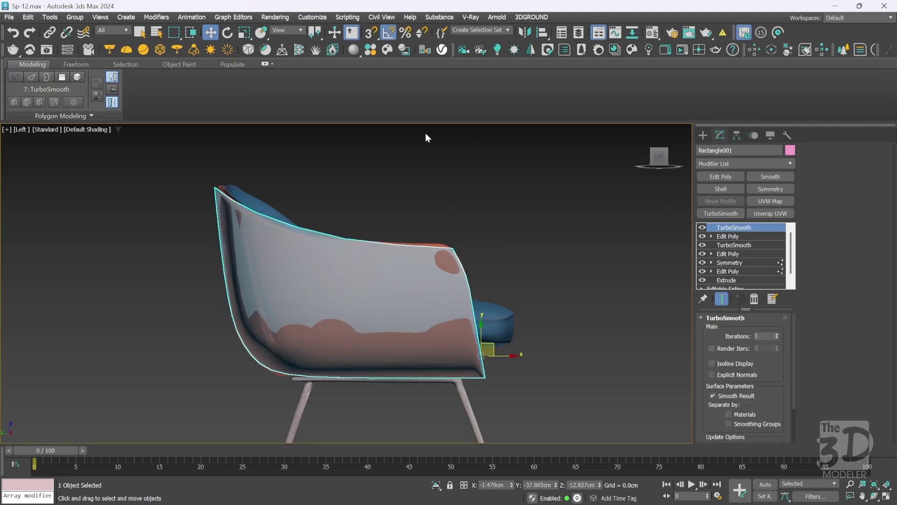
{"action": "key", "text": "d"}
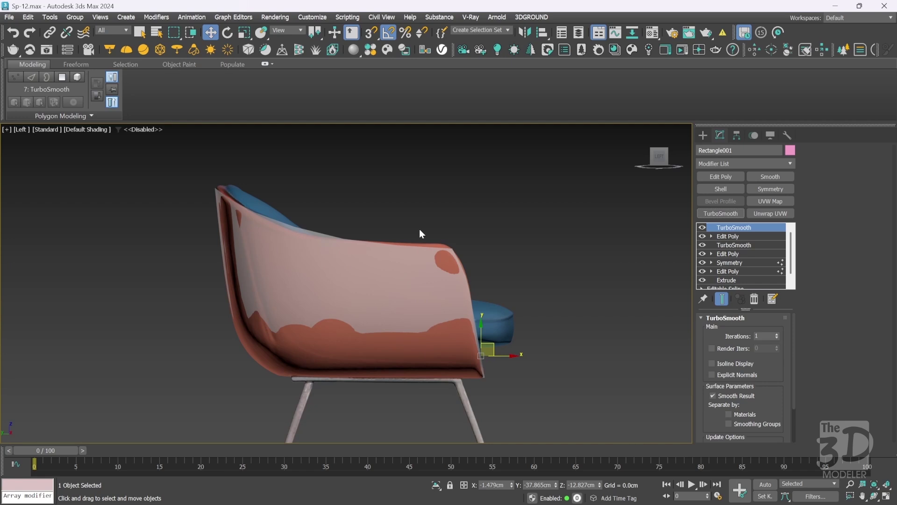
Hide the top TurboSmooth and insert a vertical Swift Loop in the shell's side between the two existing vertical loops, without constraints
{"action": "left_click", "coordinate": [728, 236]}
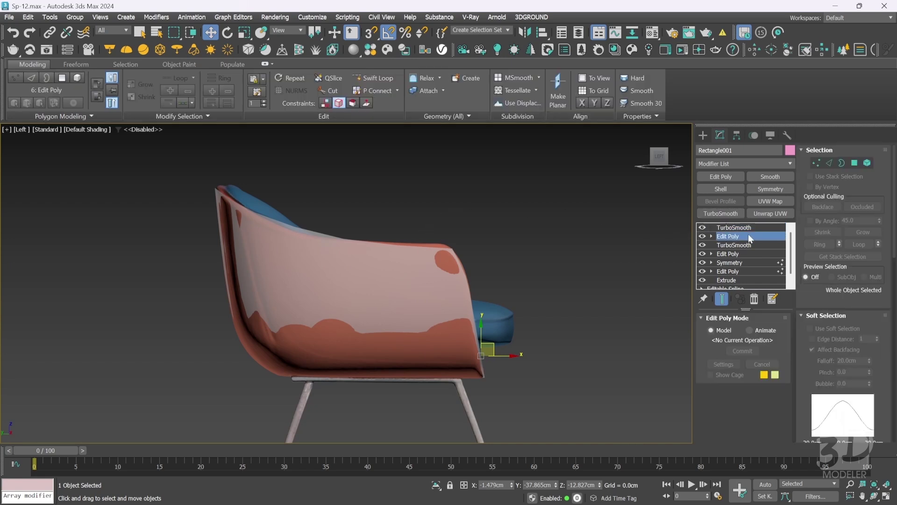
{"action": "left_click", "coordinate": [703, 228]}
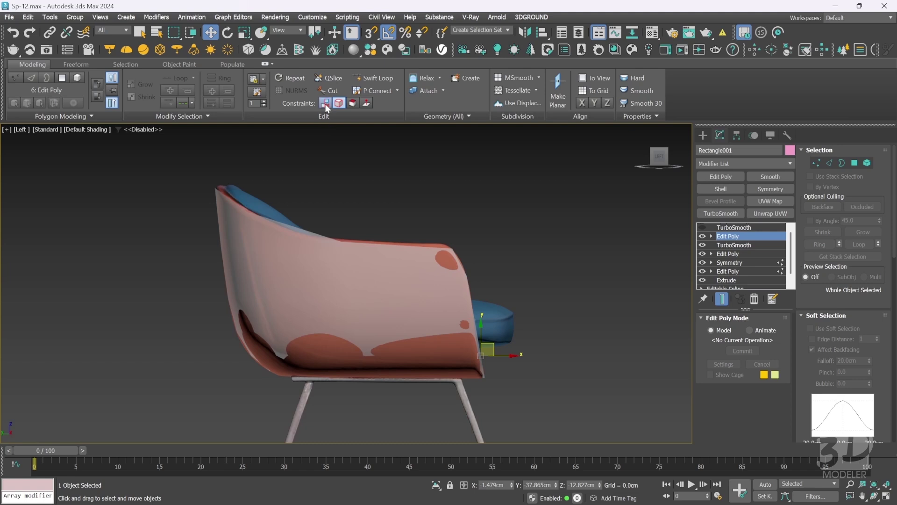
{"action": "left_click", "coordinate": [372, 76]}
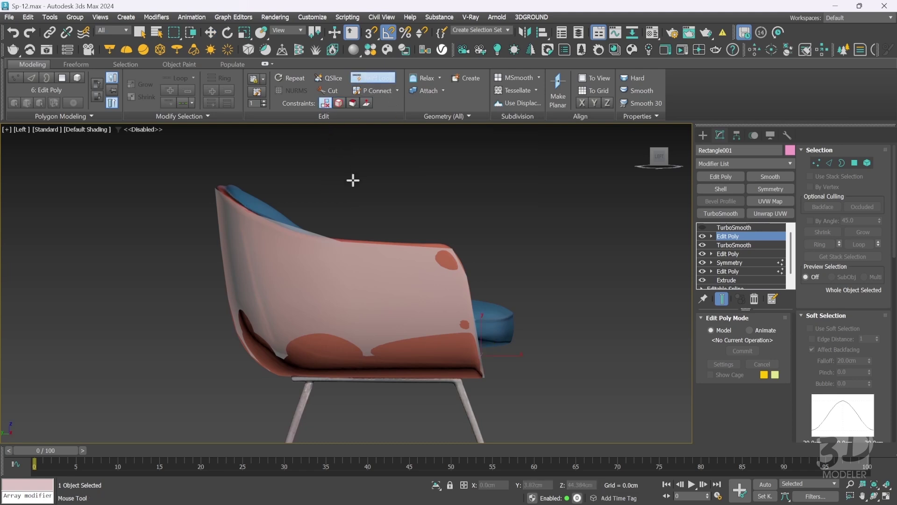
{"action": "key", "text": "F3"}
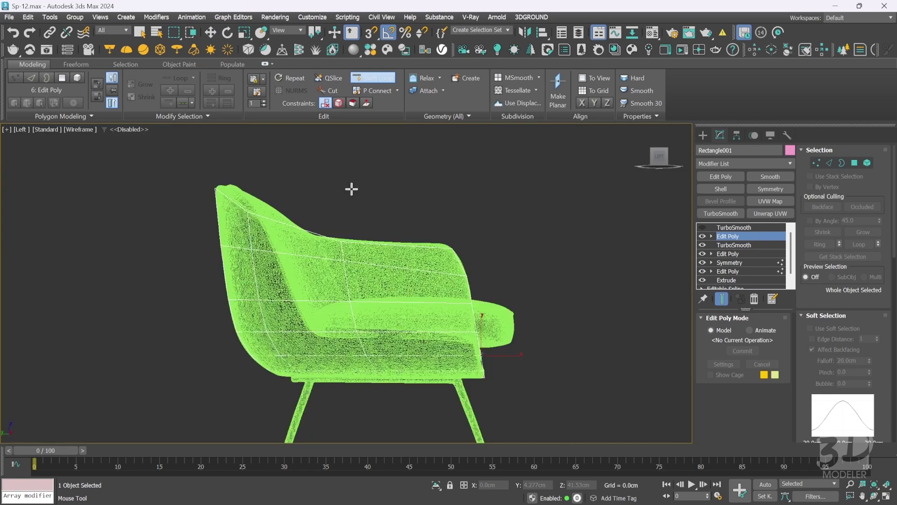
{"action": "left_click", "coordinate": [294, 255]}
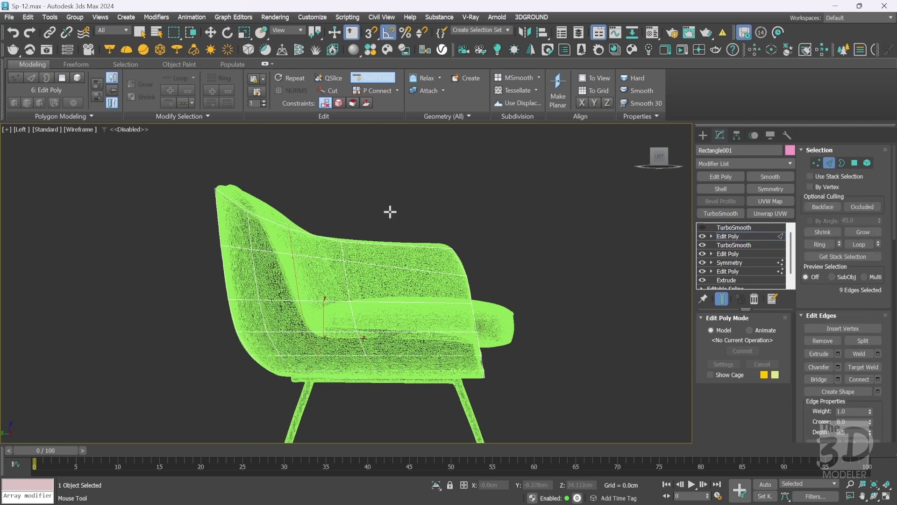
Slide the new loop's rim vertex slightly down along its edge to fit the reference curve, and re-enable the top TurboSmooth
{"action": "left_click", "coordinate": [816, 163]}
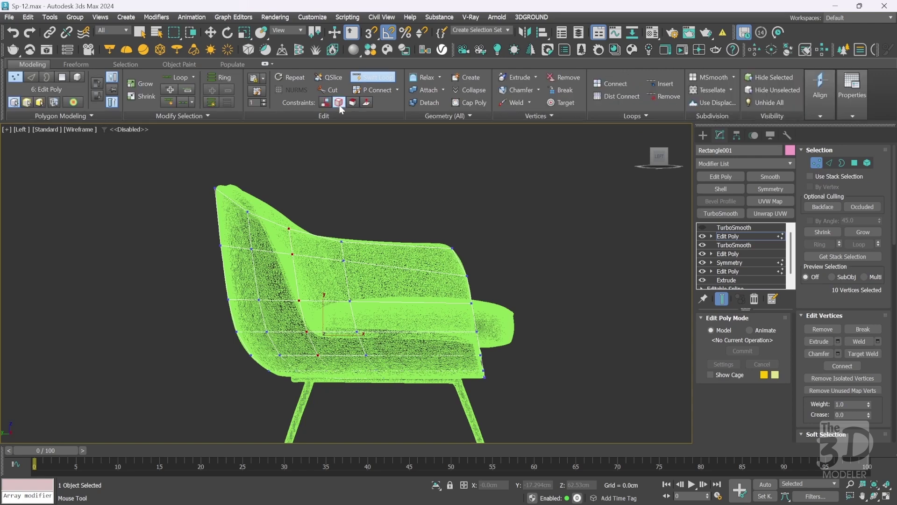
{"action": "key", "text": "w"}
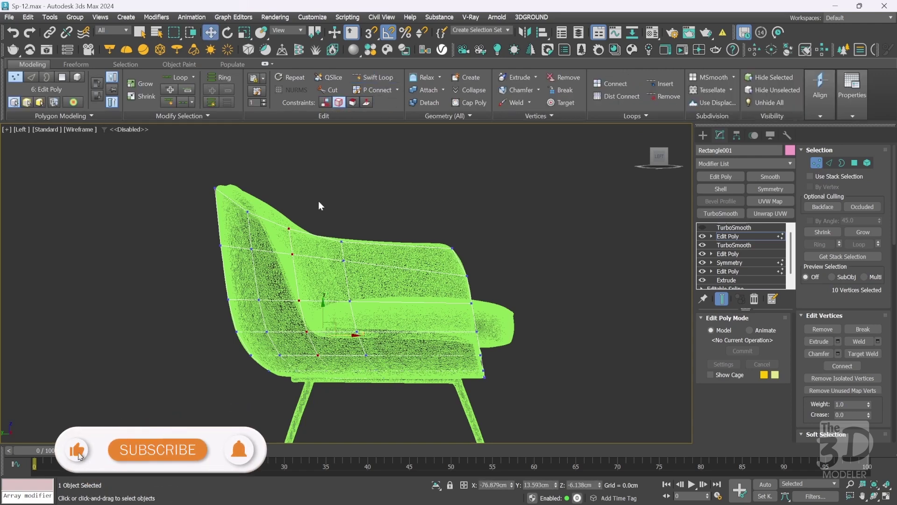
{"action": "left_click", "coordinate": [289, 228]}
{"action": "key", "text": "F3"}
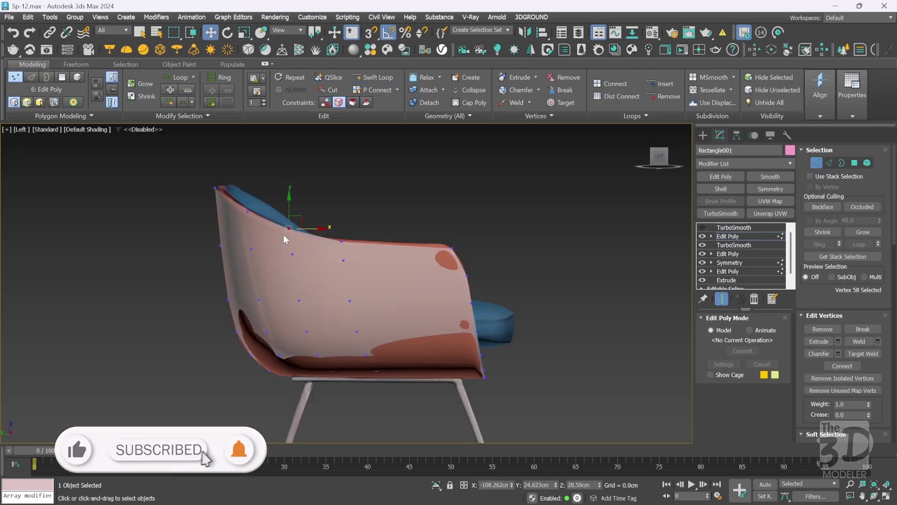
{"action": "left_click_drag", "start_coordinate": [289, 214], "coordinate": [290, 211]}
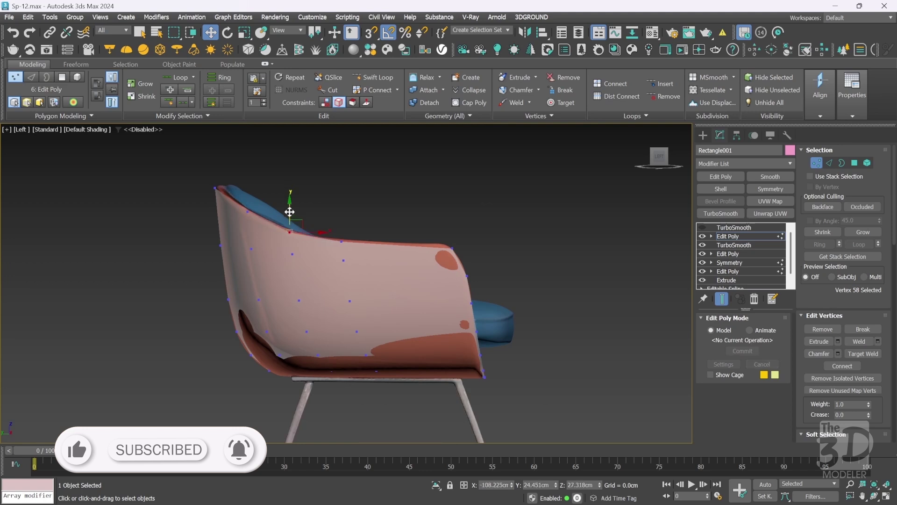
{"action": "left_click", "coordinate": [743, 227]}
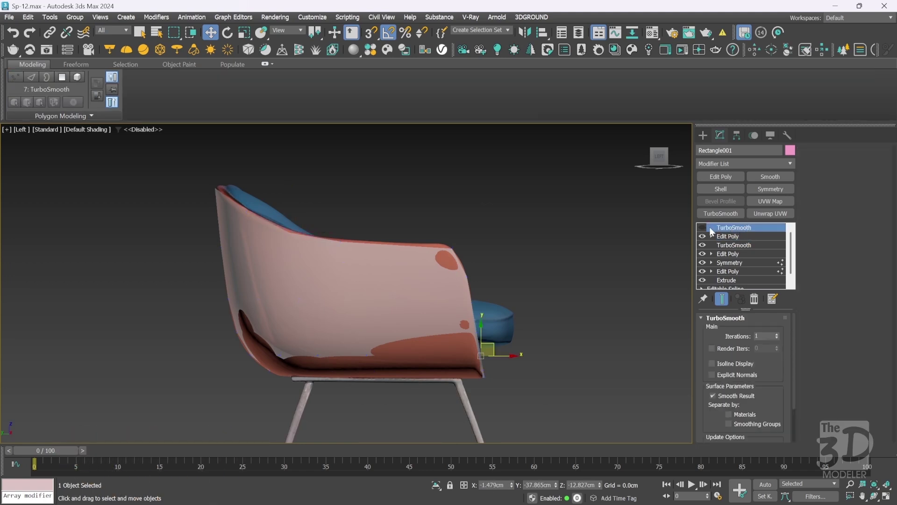
{"action": "left_click", "coordinate": [703, 228]}
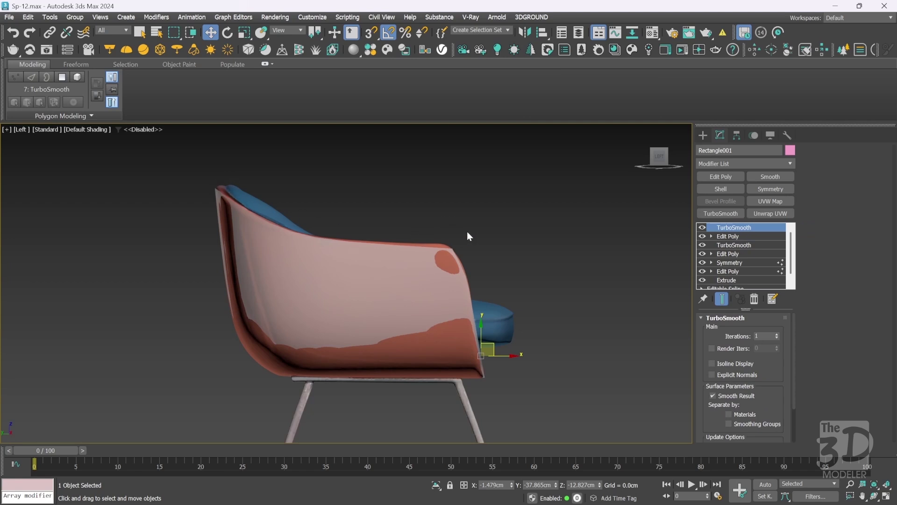
Isolate the shell, hide its top TurboSmooth and display edged faces
{"action": "left_click", "coordinate": [704, 135]}
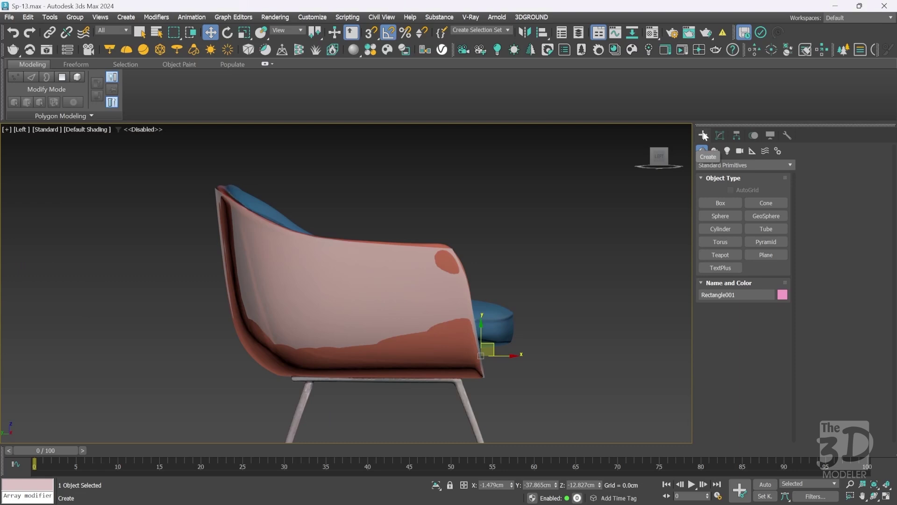
{"action": "key", "text": "alt+q"}
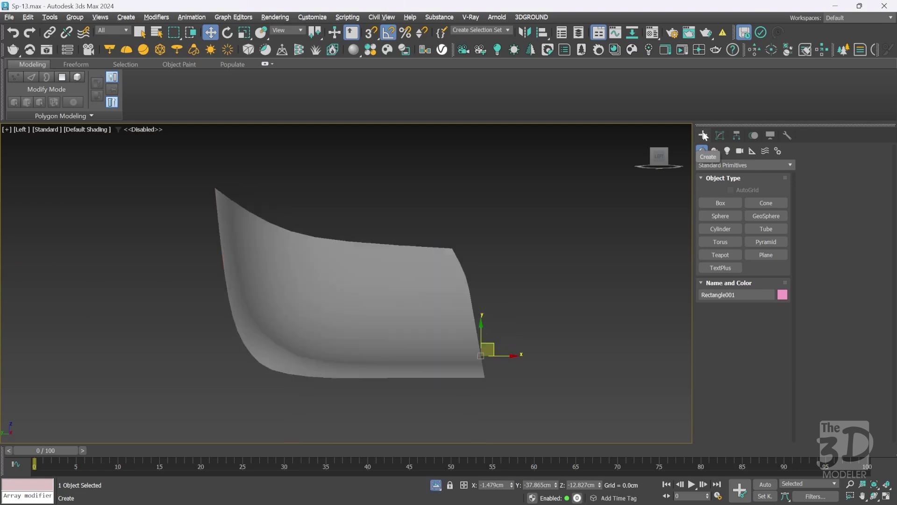
{"action": "left_click", "coordinate": [723, 134]}
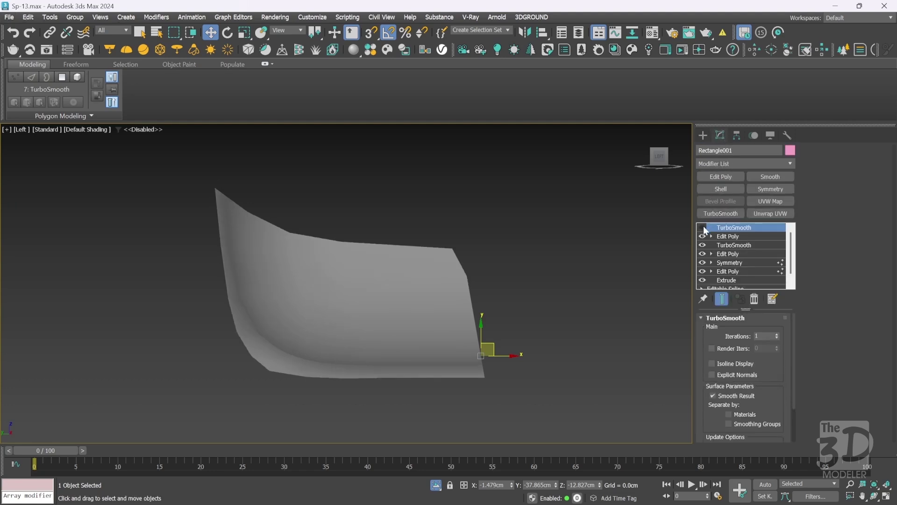
{"action": "key", "text": "F4"}
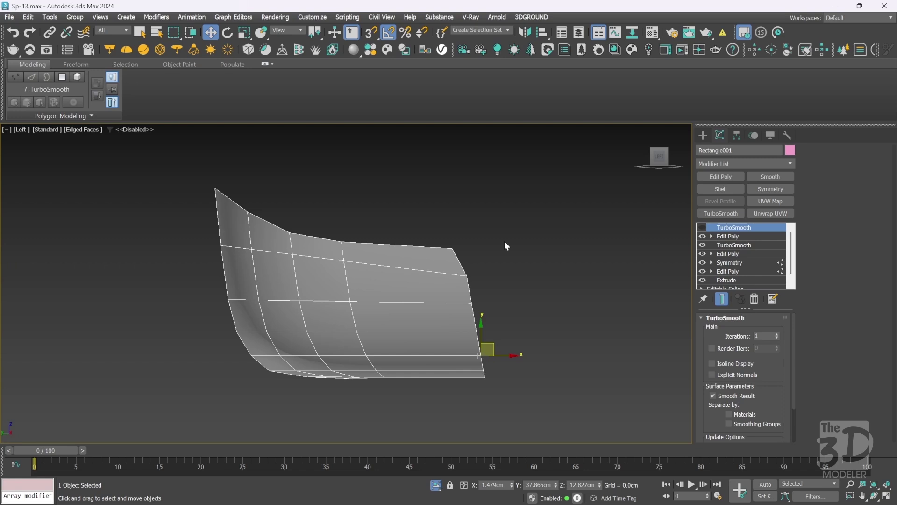
Lower three side vertices in the row below the rim along their edges so the row follows the rim curve
{"action": "left_click", "coordinate": [741, 238]}
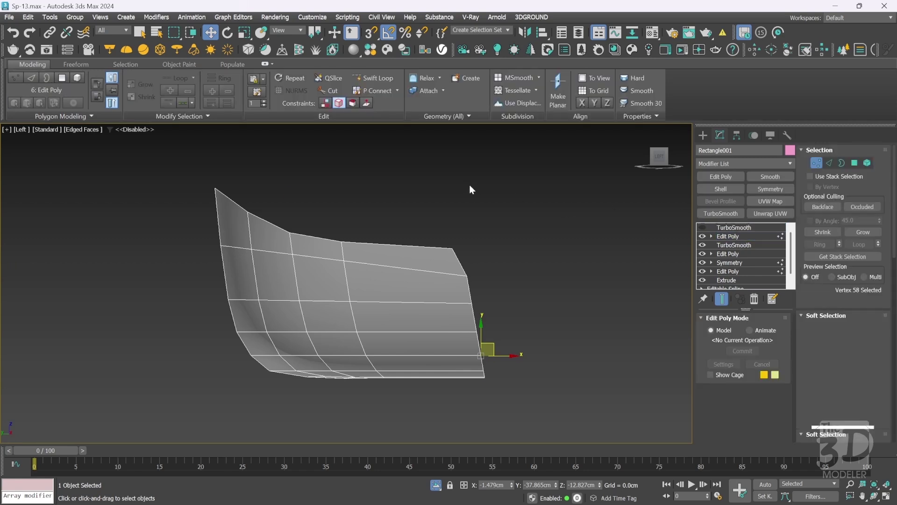
{"action": "key", "text": "1"}
{"action": "left_click_drag", "start_coordinate": [347, 270], "coordinate": [319, 251]}
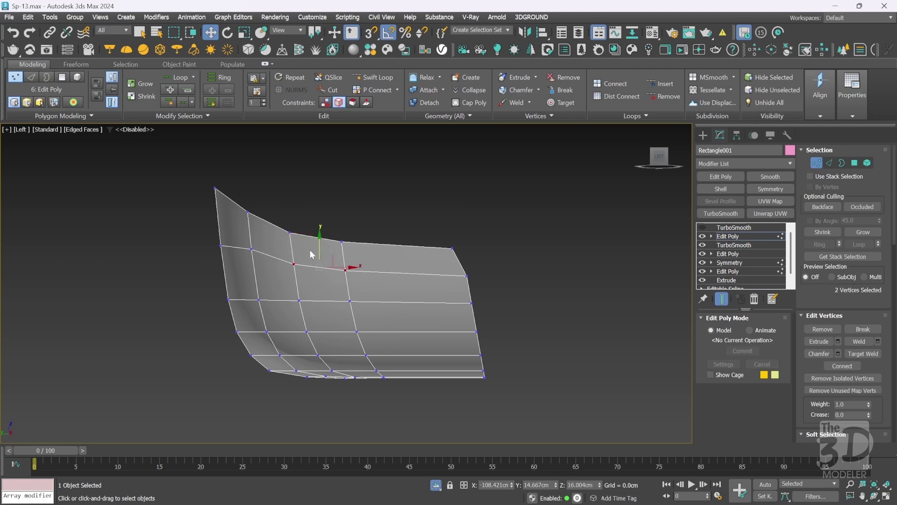
{"action": "left_click", "coordinate": [254, 245]}
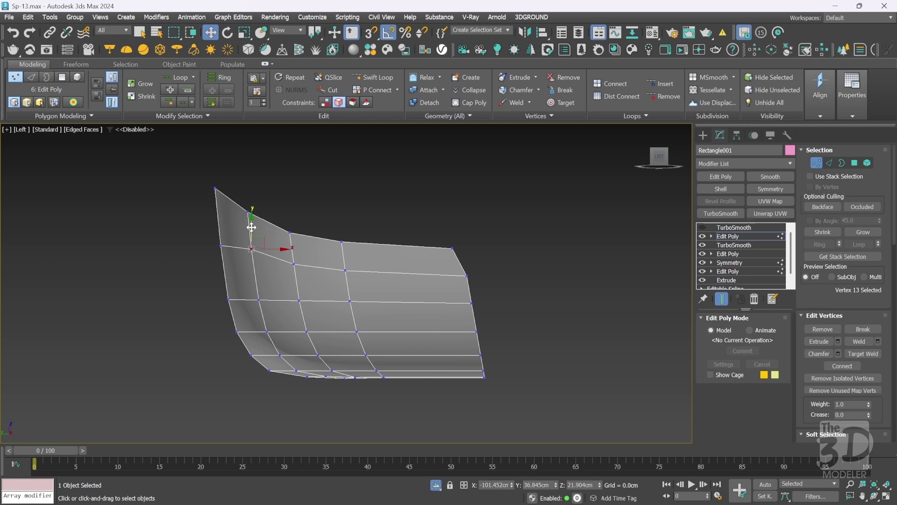
{"action": "left_click_drag", "start_coordinate": [250, 224], "coordinate": [251, 234]}
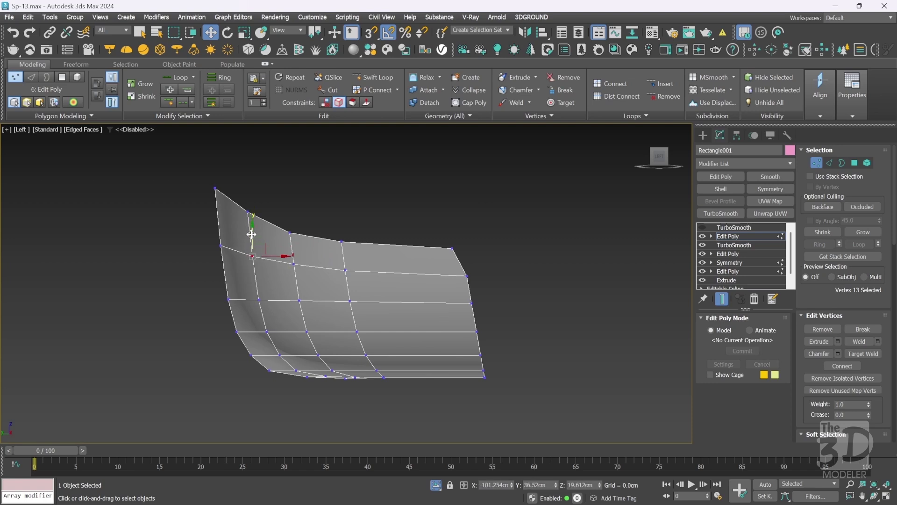
{"action": "left_click", "coordinate": [461, 204]}
In the top view, select the six-vertex column at the shell's rear corner and move it inward, unconstrained, onto the reference sofa's outline
{"action": "key", "text": "t"}
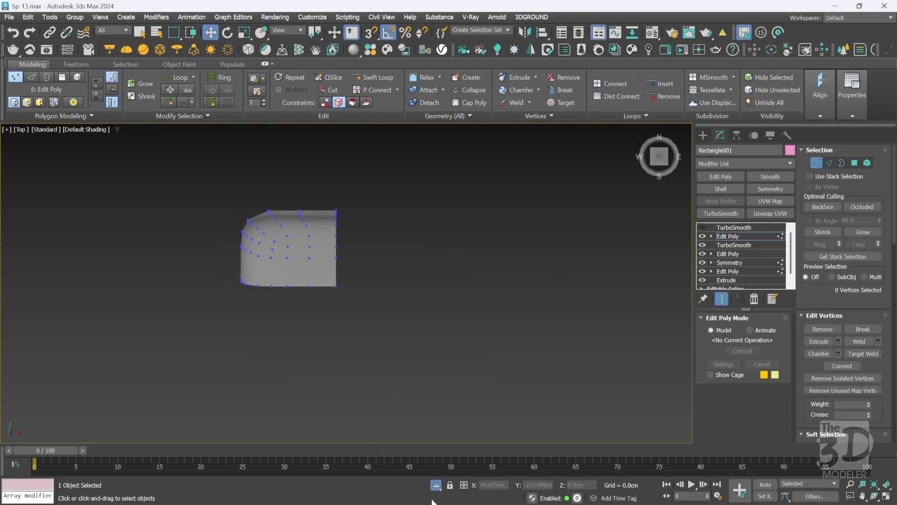
{"action": "left_click", "coordinate": [436, 485]}
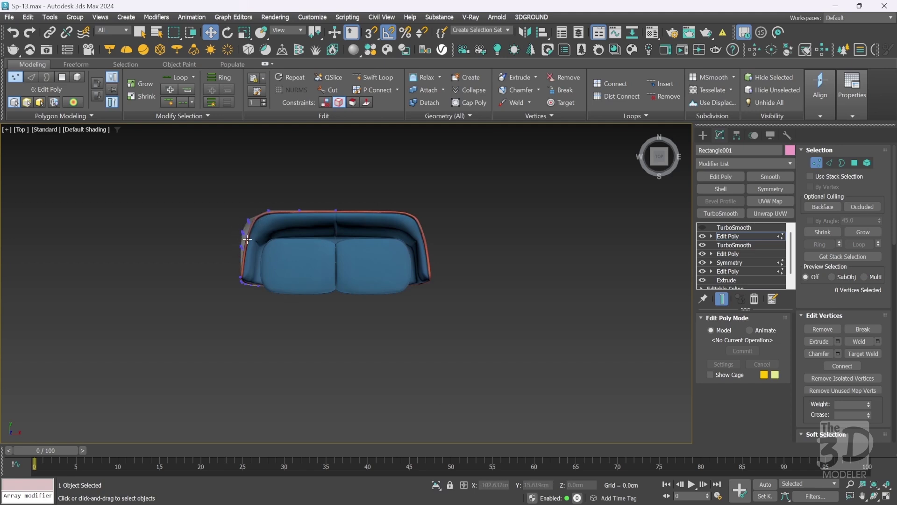
{"action": "left_click", "coordinate": [436, 485]}
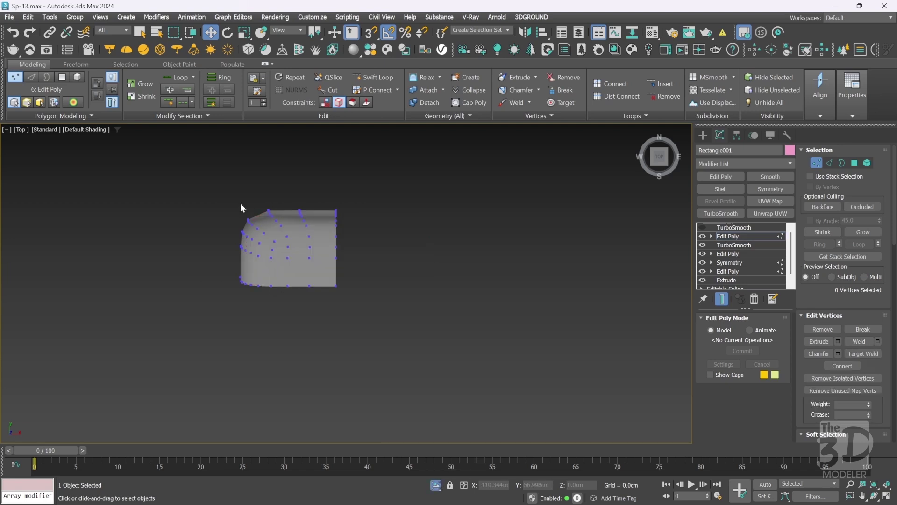
{"action": "left_click_drag", "start_coordinate": [268, 230], "coordinate": [269, 234]}
{"action": "scroll", "coordinate": [268, 234], "scroll_direction": "up", "scroll_amount": 2}
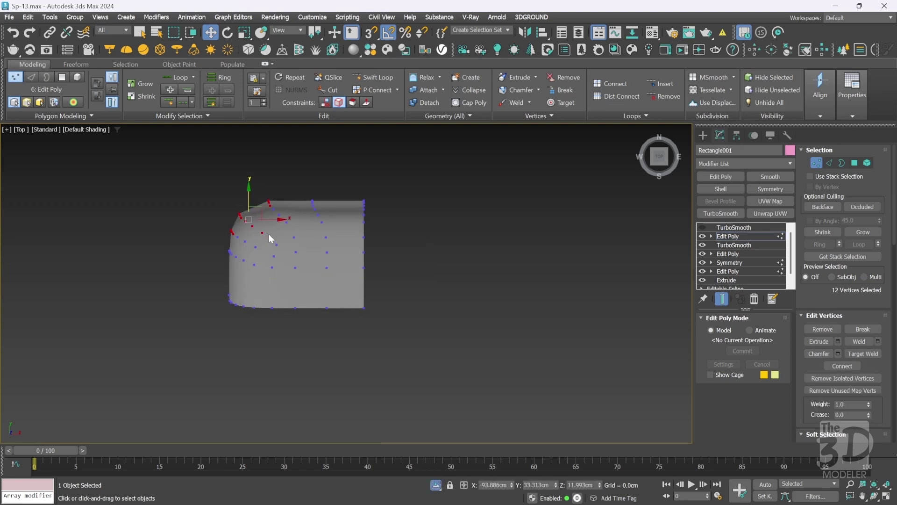
{"action": "left_click_drag", "start_coordinate": [229, 198], "coordinate": [256, 229]}
{"action": "left_click", "coordinate": [263, 234], "text": "ctrl"}
{"action": "left_click", "coordinate": [436, 485]}
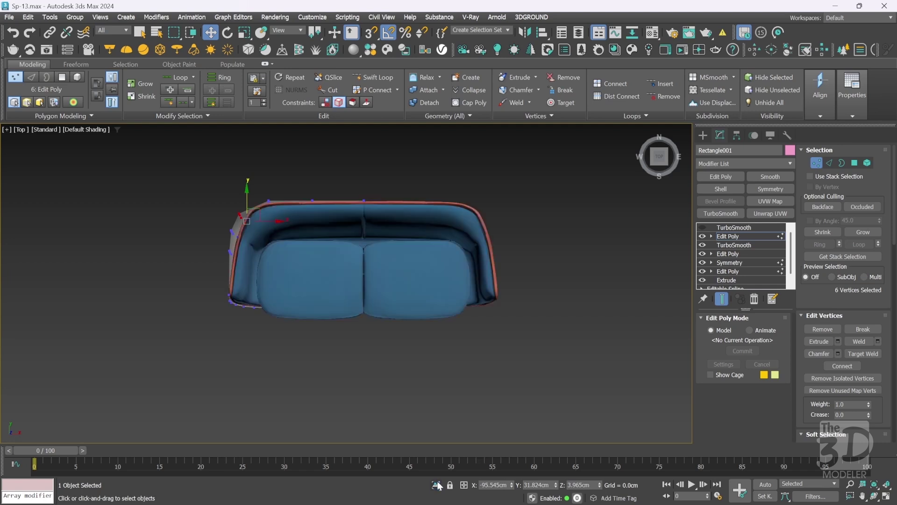
{"action": "left_click", "coordinate": [324, 102]}
{"action": "left_click_drag", "start_coordinate": [257, 210], "coordinate": [271, 208]}
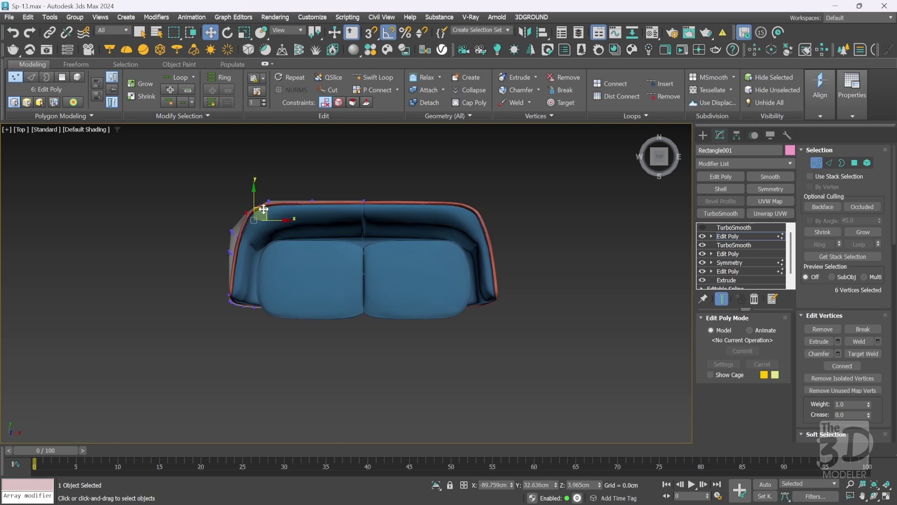
Isolate the shell to select the six-vertex column just in front of the rear corner, and move it inward onto the sofa outline
{"action": "left_click", "coordinate": [436, 486]}
{"action": "left_click_drag", "start_coordinate": [221, 223], "coordinate": [248, 249]}
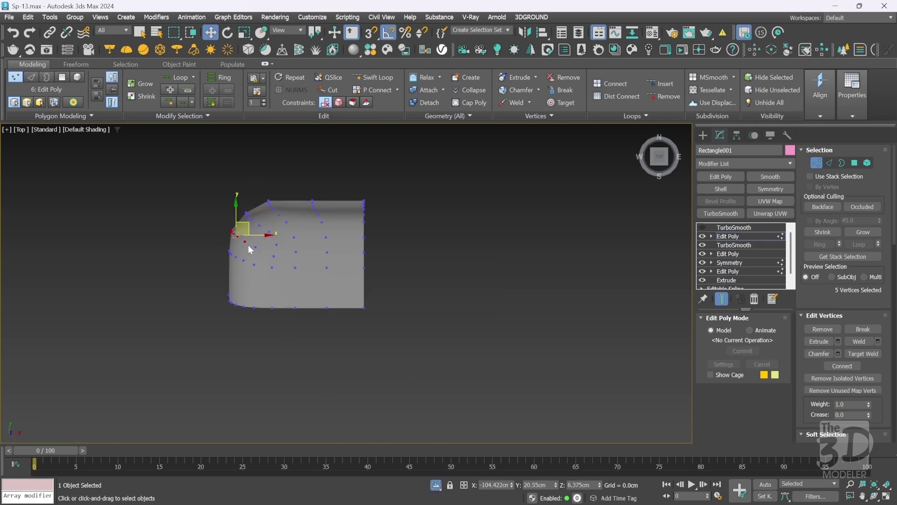
{"action": "left_click", "coordinate": [253, 245], "text": "ctrl"}
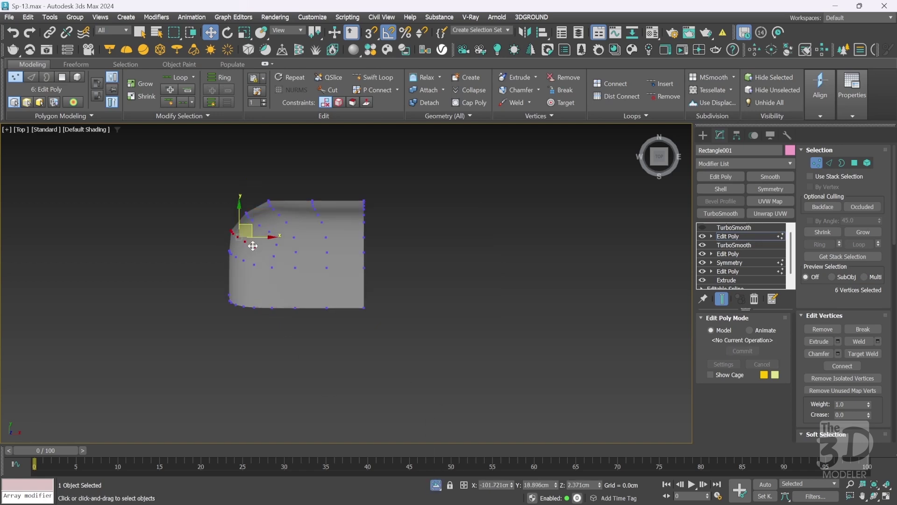
{"action": "left_click", "coordinate": [436, 486]}
{"action": "left_click_drag", "start_coordinate": [254, 226], "coordinate": [265, 226]}
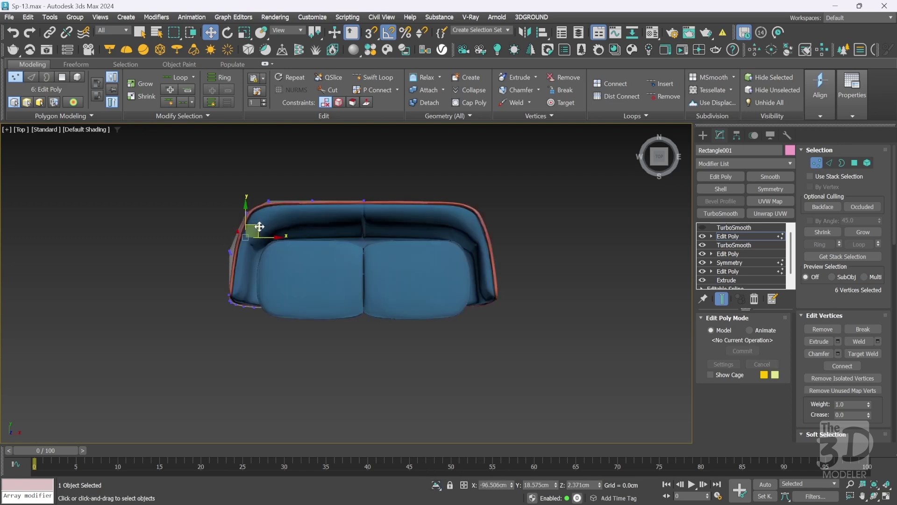
Move the six-vertex column at the middle of the shell's side slightly inward along X to match the reference sofa
{"action": "left_click", "coordinate": [436, 485]}
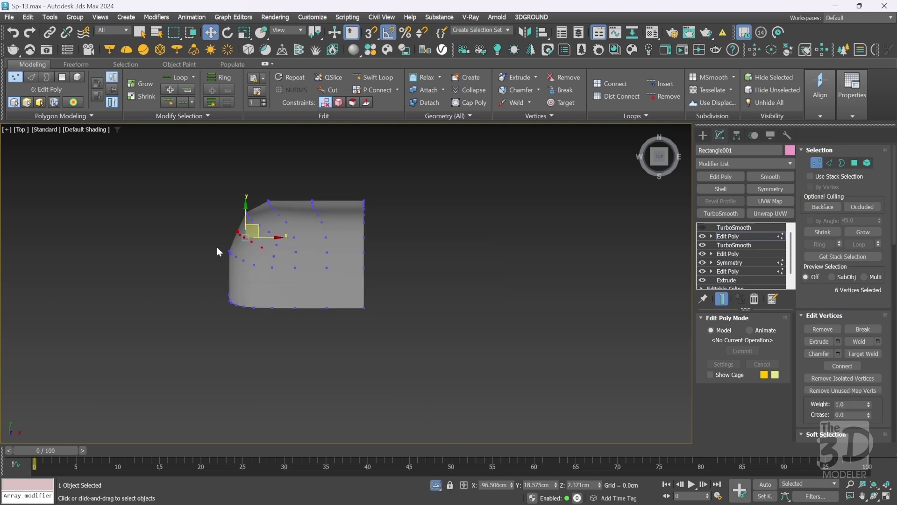
{"action": "left_click_drag", "start_coordinate": [252, 270], "coordinate": [257, 272]}
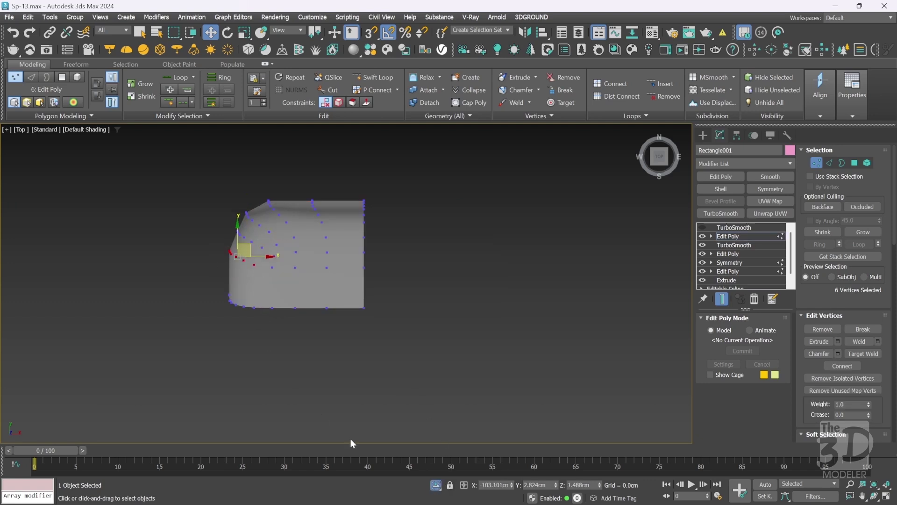
{"action": "left_click", "coordinate": [436, 486]}
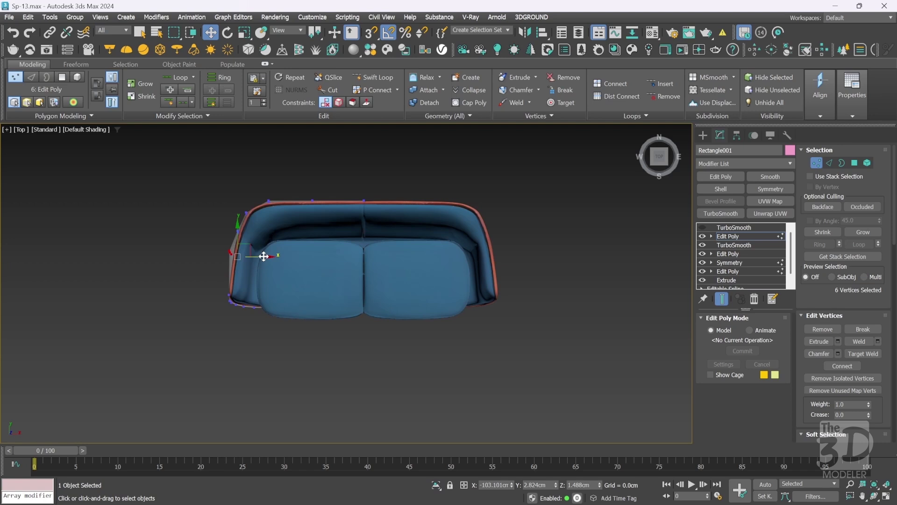
{"action": "left_click_drag", "start_coordinate": [263, 256], "coordinate": [266, 256]}
Move the six vertices at the shell's front side corner slightly outward along X to match the armrest end
{"action": "left_click", "coordinate": [436, 486]}
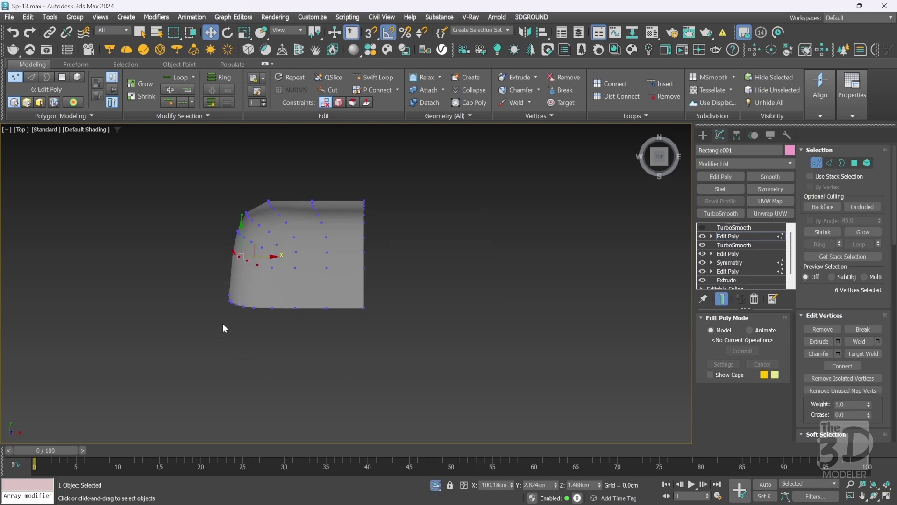
{"action": "left_click_drag", "start_coordinate": [220, 287], "coordinate": [268, 324]}
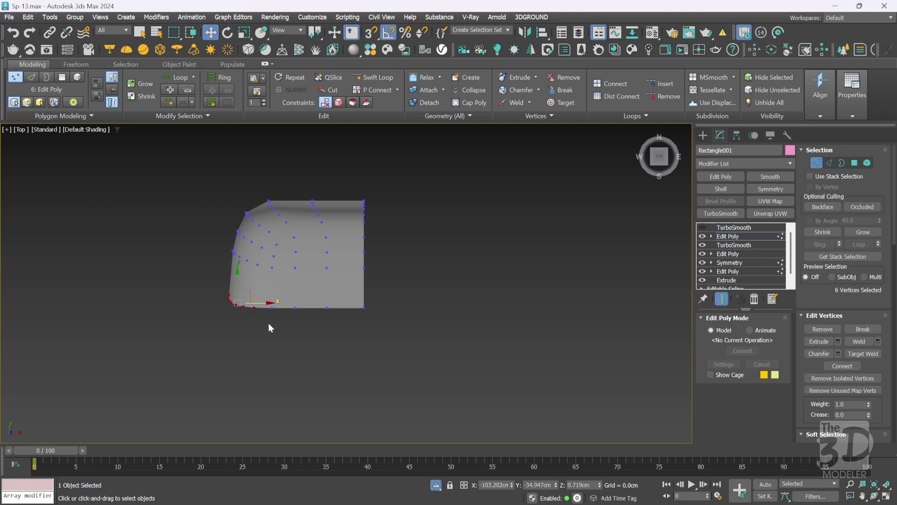
{"action": "left_click", "coordinate": [436, 486]}
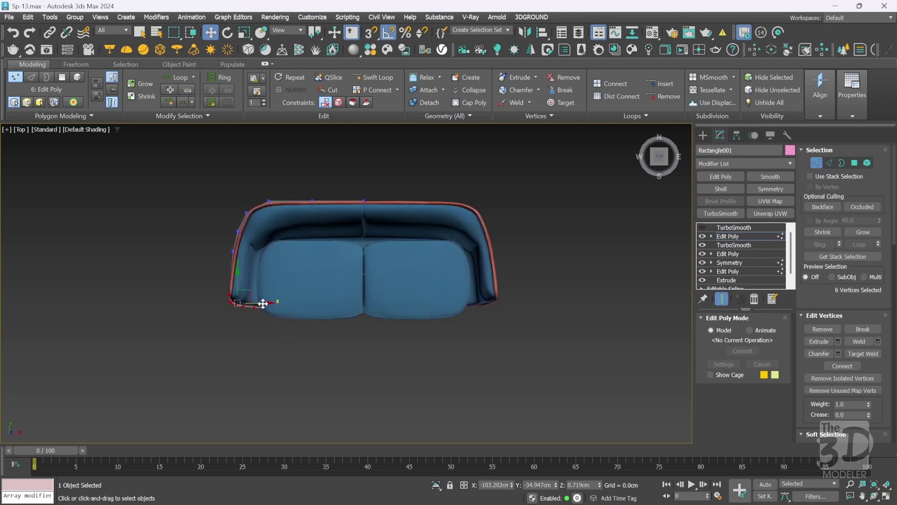
{"action": "left_click_drag", "start_coordinate": [262, 304], "coordinate": [260, 304]}
Isolate the shell in the left view and insert a vertical Swift Loop midway through the wide front section of its side
{"action": "key", "text": "l"}
{"action": "key", "text": "alt+q"}
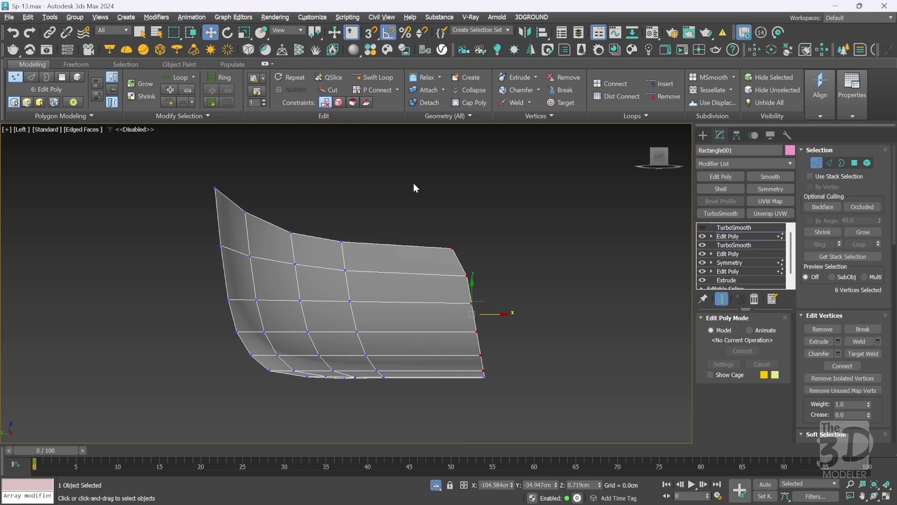
{"action": "left_click", "coordinate": [377, 76]}
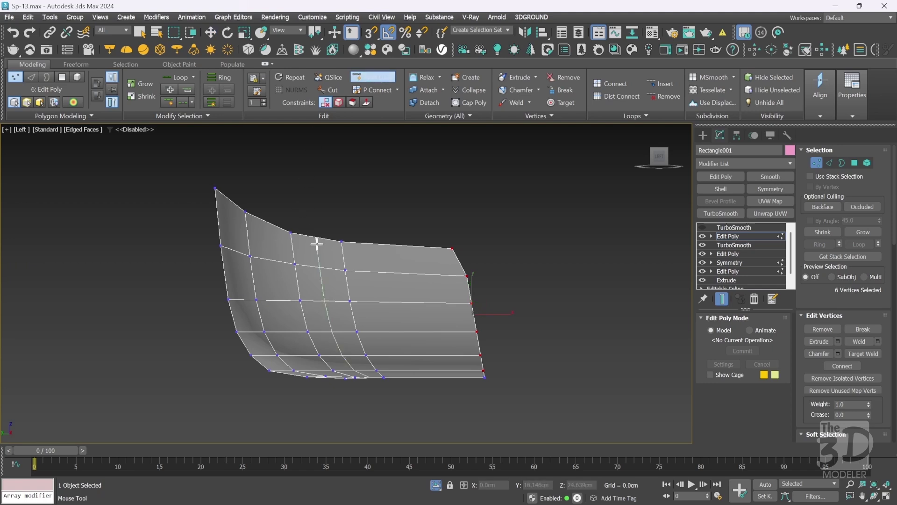
{"action": "left_click", "coordinate": [401, 284]}
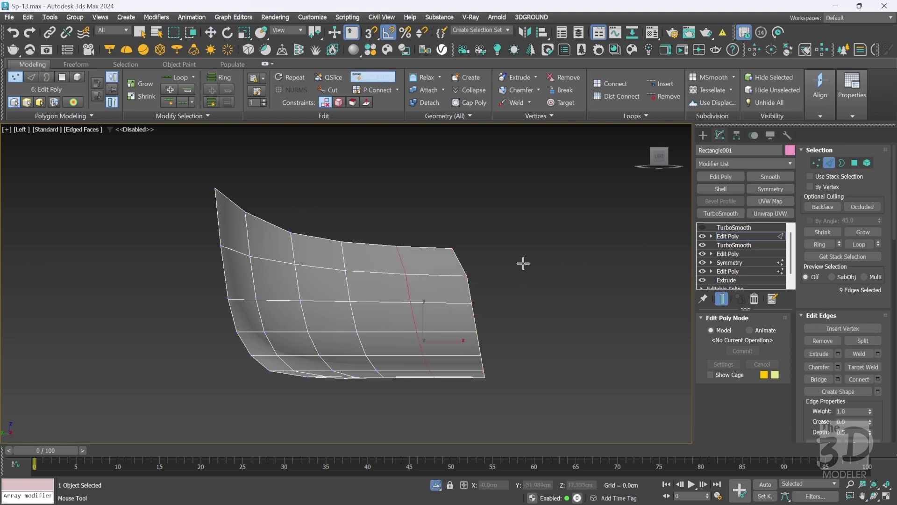
{"action": "left_click", "coordinate": [817, 163]}
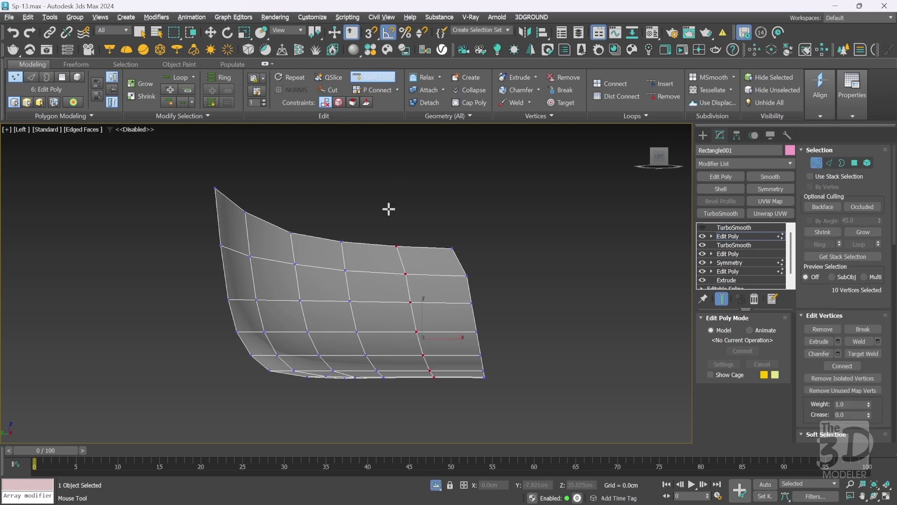
With the edge constraint on, slide the new loop's rim vertex slightly toward the front along the rim
{"action": "key", "text": "w"}
{"action": "left_click", "coordinate": [339, 103]}
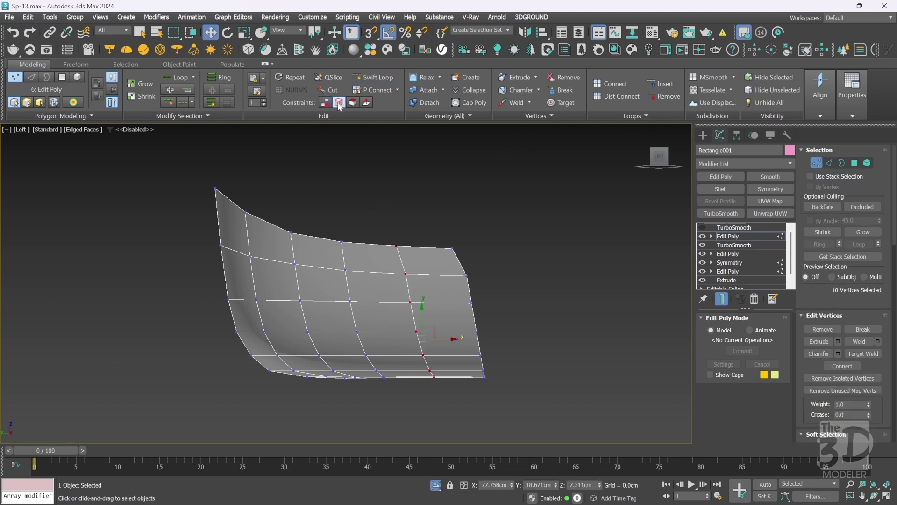
{"action": "left_click", "coordinate": [397, 247]}
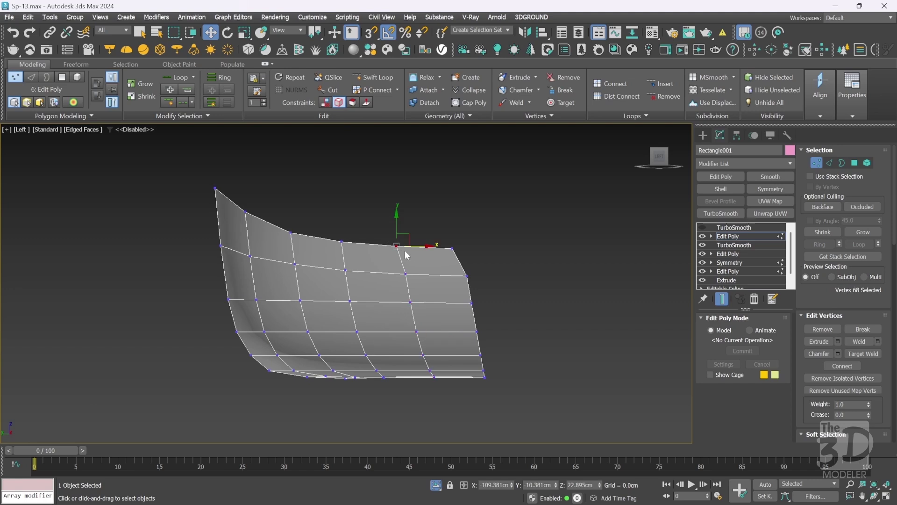
{"action": "left_click_drag", "start_coordinate": [416, 246], "coordinate": [420, 246]}
In the perspective view, slide three vertices of the shell's inner rear corner column slightly along their edges to even out the mesh
{"action": "key", "text": "p"}
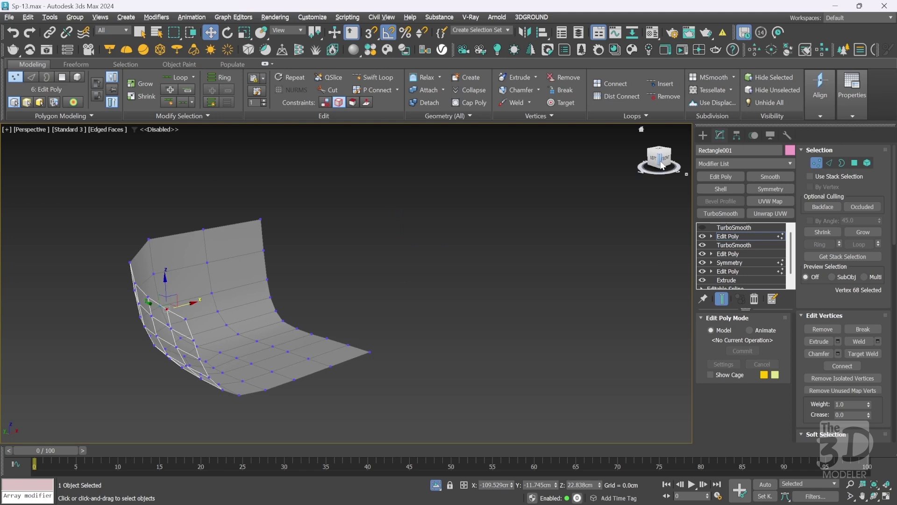
{"action": "left_click_drag", "start_coordinate": [663, 164], "coordinate": [662, 165]}
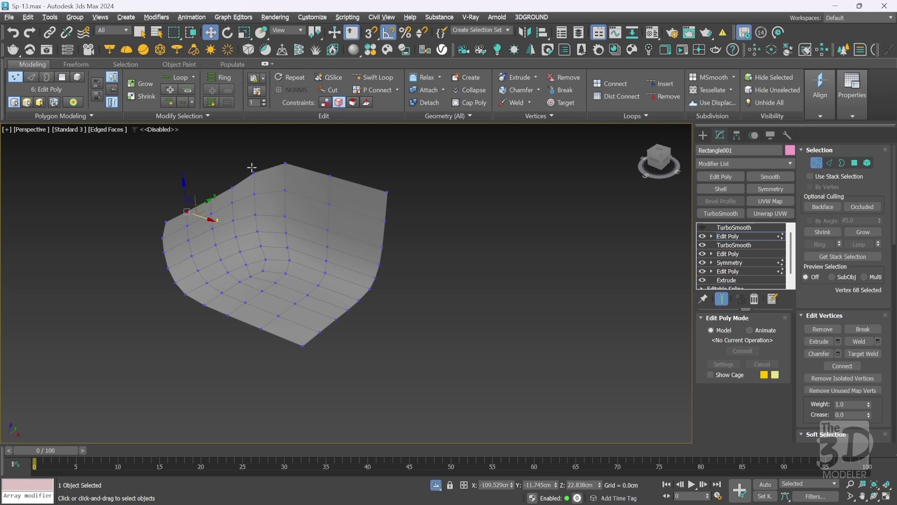
{"action": "left_click", "coordinate": [264, 260]}
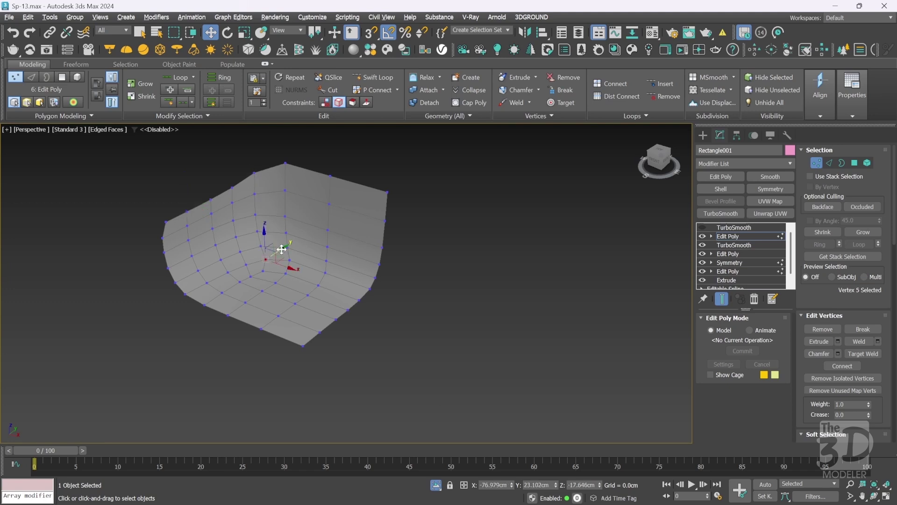
{"action": "left_click_drag", "start_coordinate": [280, 250], "coordinate": [279, 249]}
{"action": "left_click", "coordinate": [262, 246]}
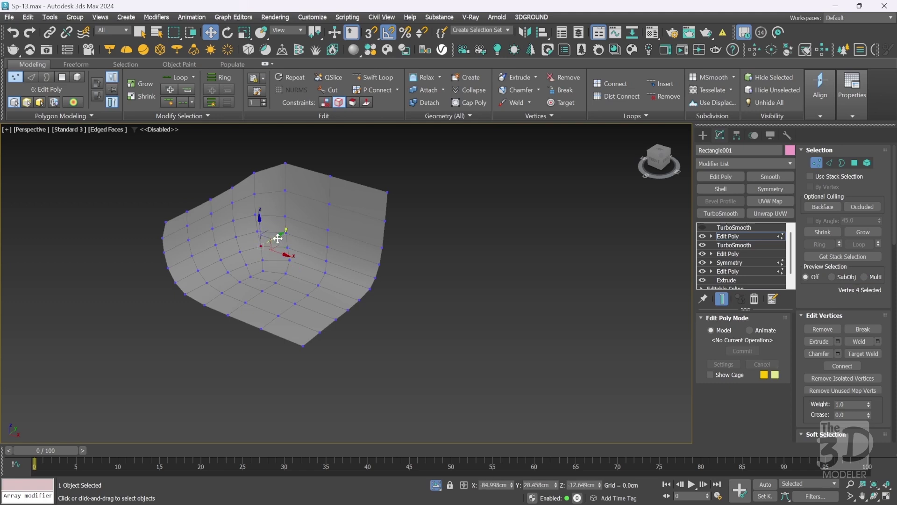
{"action": "left_click_drag", "start_coordinate": [276, 239], "coordinate": [276, 239]}
{"action": "left_click", "coordinate": [263, 260]}
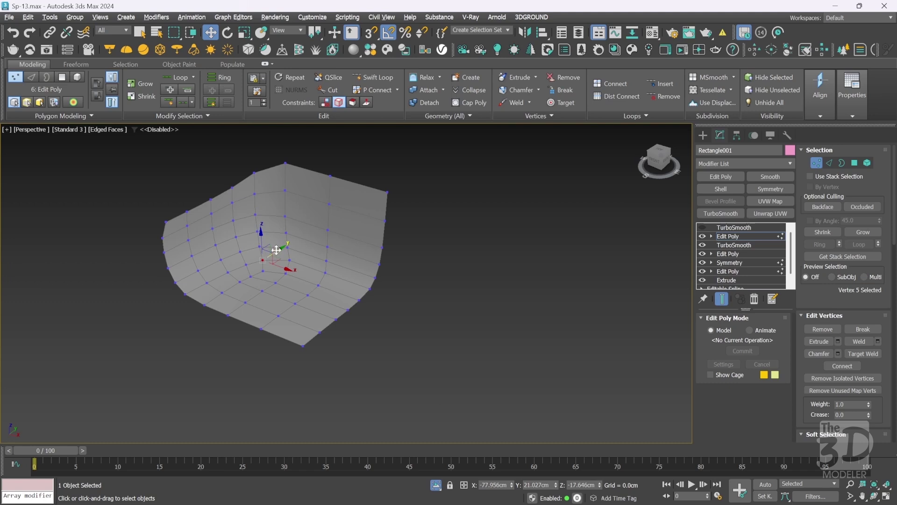
{"action": "left_click_drag", "start_coordinate": [276, 250], "coordinate": [275, 251]}
{"action": "left_click", "coordinate": [255, 214]}
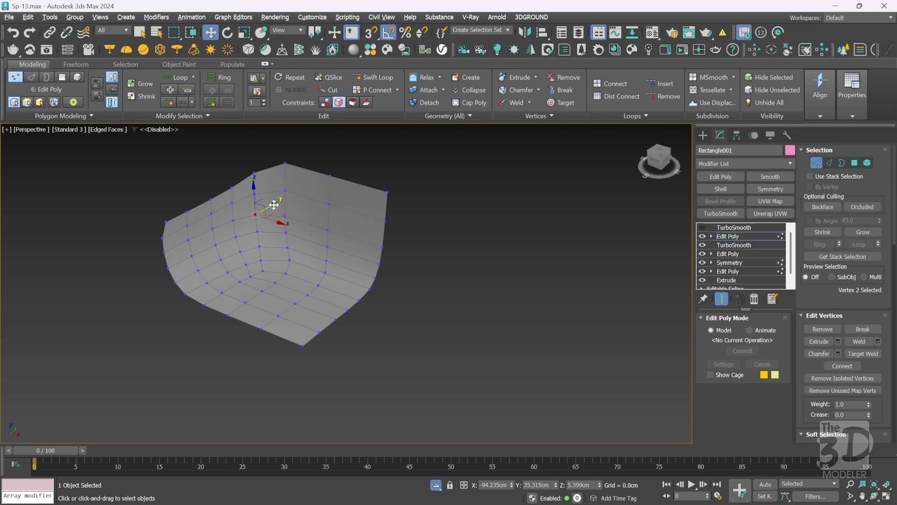
{"action": "left_click_drag", "start_coordinate": [274, 205], "coordinate": [273, 204]}
Leave vertex editing, re-enable the top TurboSmooth and turn off see-through display for the shell
{"action": "left_click", "coordinate": [445, 225]}
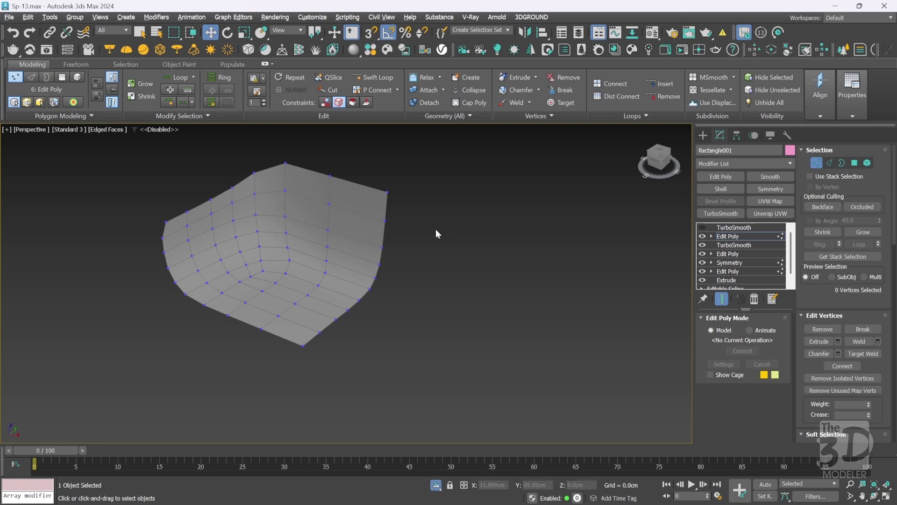
{"action": "left_click", "coordinate": [748, 237]}
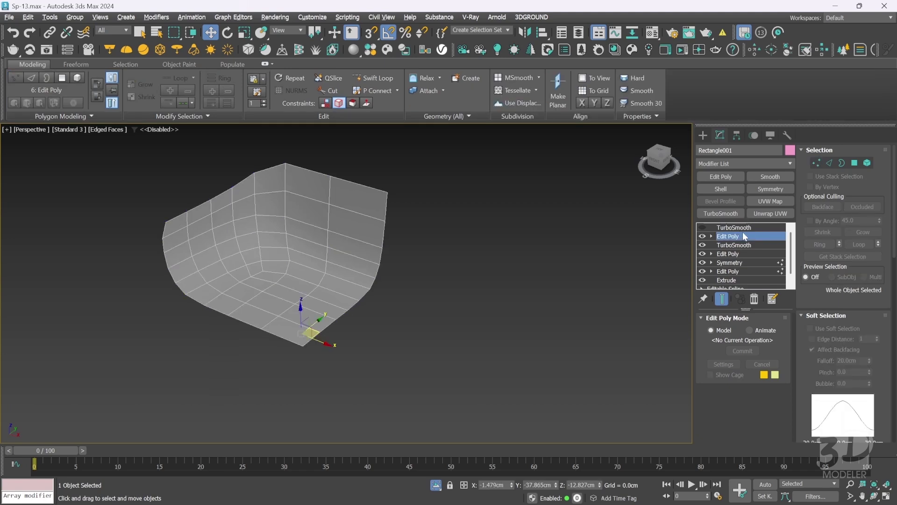
{"action": "left_click", "coordinate": [739, 227]}
{"action": "left_click", "coordinate": [703, 229]}
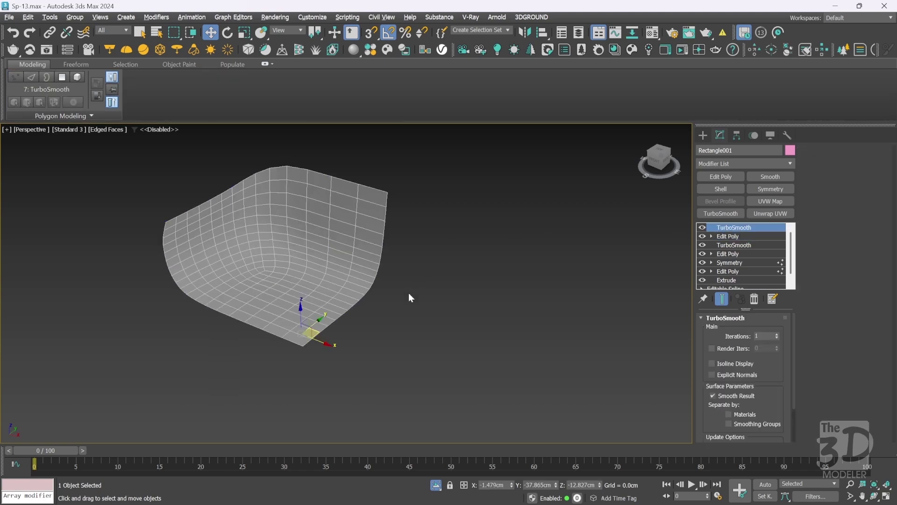
{"action": "key", "text": "alt+x"}
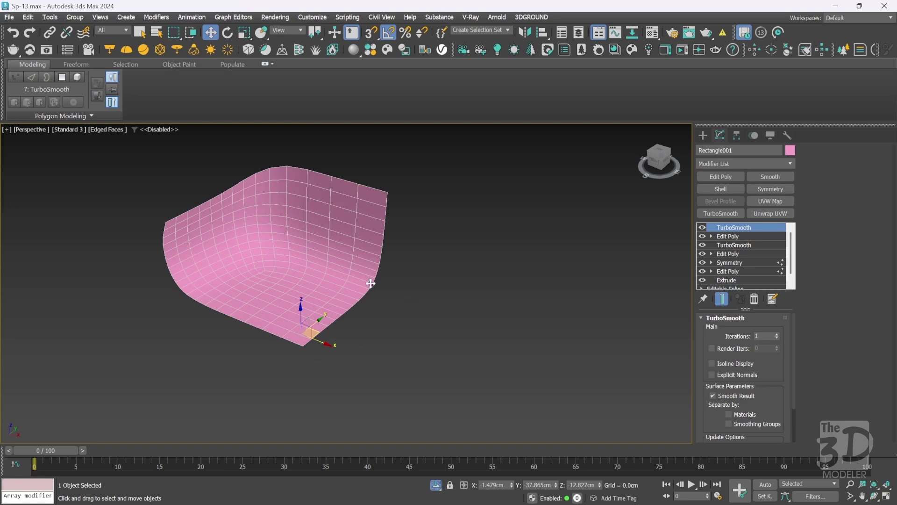
Mirror the half shell with a flipped X-axis Symmetry modifier below the top TurboSmooth, and add an Edit Poly modifier directly above it
{"action": "left_click", "coordinate": [731, 237]}
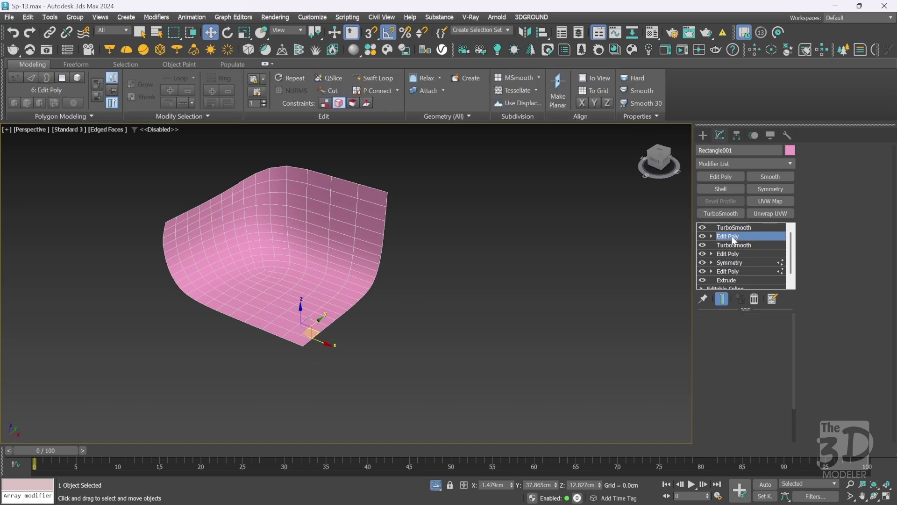
{"action": "left_click", "coordinate": [816, 164]}
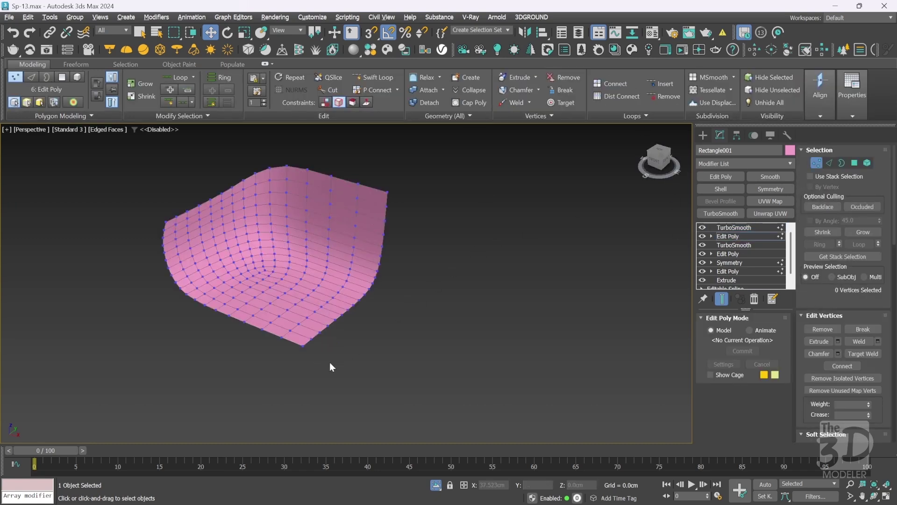
{"action": "left_click_drag", "start_coordinate": [299, 344], "coordinate": [298, 344]}
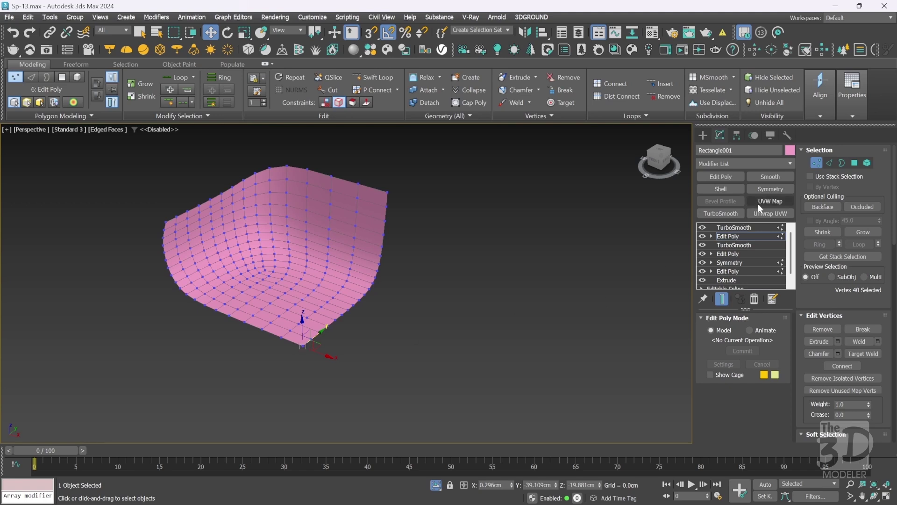
{"action": "left_click", "coordinate": [769, 189]}
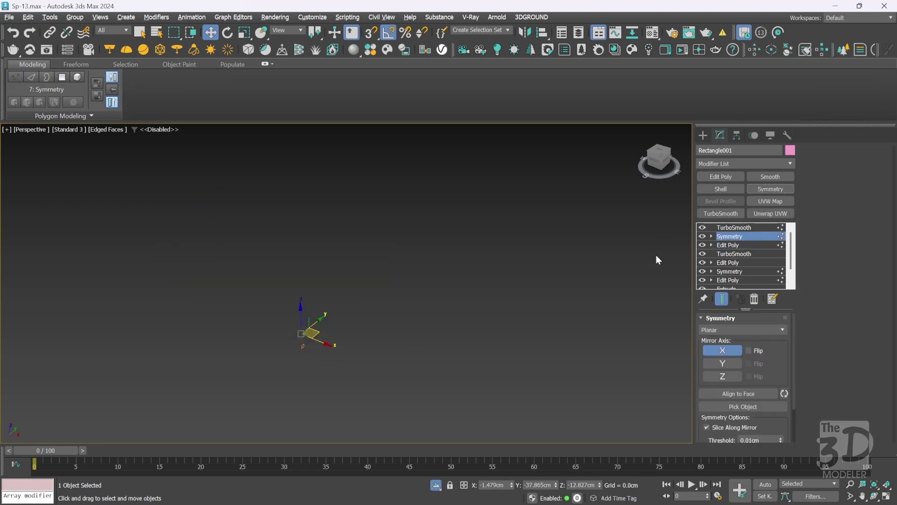
{"action": "left_click", "coordinate": [749, 350]}
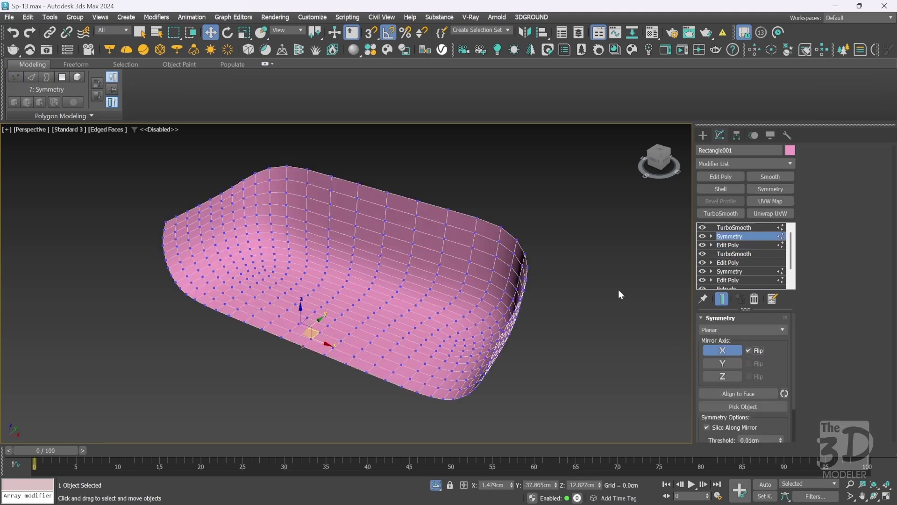
{"action": "left_click", "coordinate": [719, 177]}
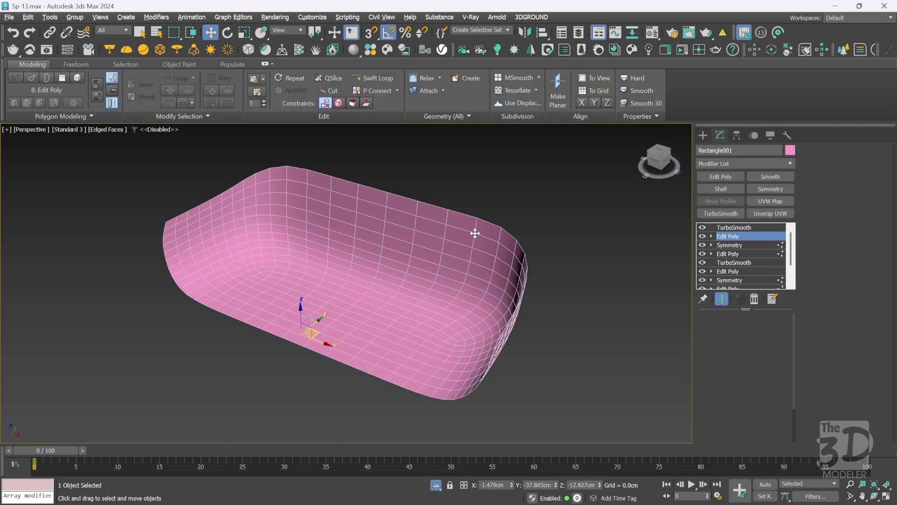
Hide the edged faces on the full shell and save the scene as the incremental file Sp-14.max
{"action": "mouse_move", "coordinate": [657, 161]}
{"action": "left_mouse_down"}
{"action": "mouse_move", "coordinate": [648, 163]}
{"action": "mouse_move", "coordinate": [822, 166]}
{"action": "left_mouse_up"}
{"action": "key", "text": "F4"}
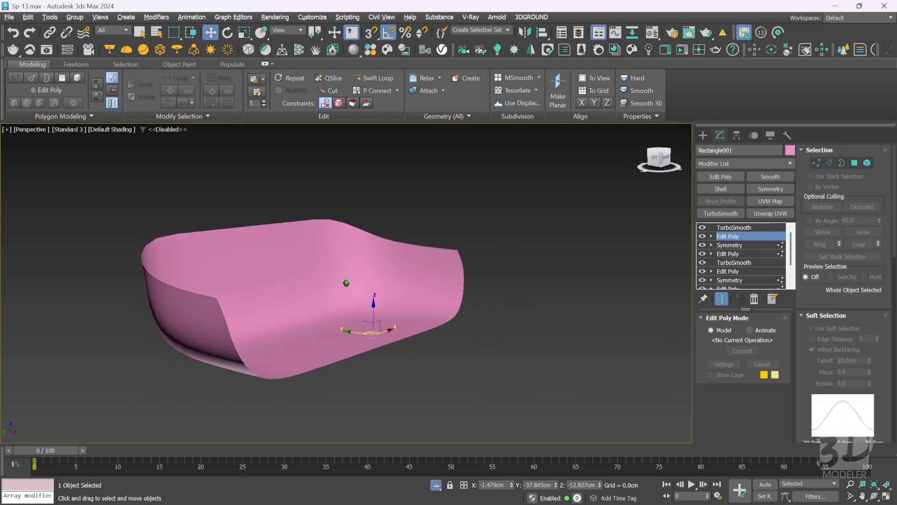
{"action": "left_click", "coordinate": [705, 135]}
{"action": "key", "text": "ctrl+s"}
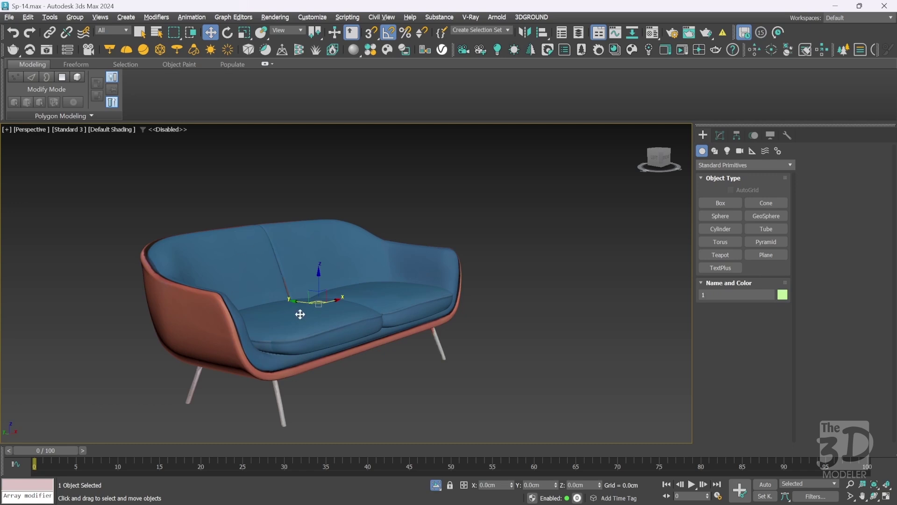
Select the remodeled pink shell among the original sofa parts and isolate it in the perspective view
{"action": "mouse_move", "coordinate": [660, 163]}
{"action": "left_mouse_down"}
{"action": "mouse_move", "coordinate": [649, 164]}
{"action": "mouse_move", "coordinate": [660, 163]}
{"action": "left_mouse_up"}
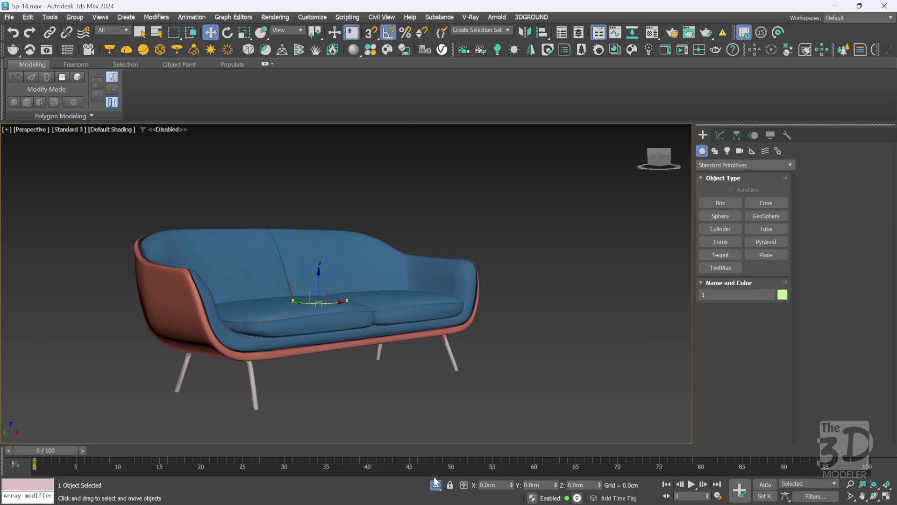
{"action": "left_click", "coordinate": [174, 288]}
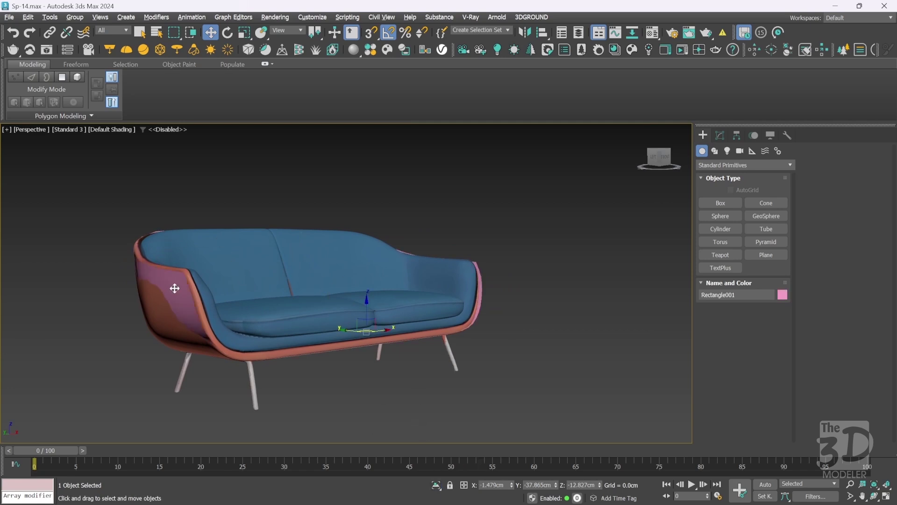
{"action": "key", "text": "alt+q"}
{"action": "left_click", "coordinate": [668, 162]}
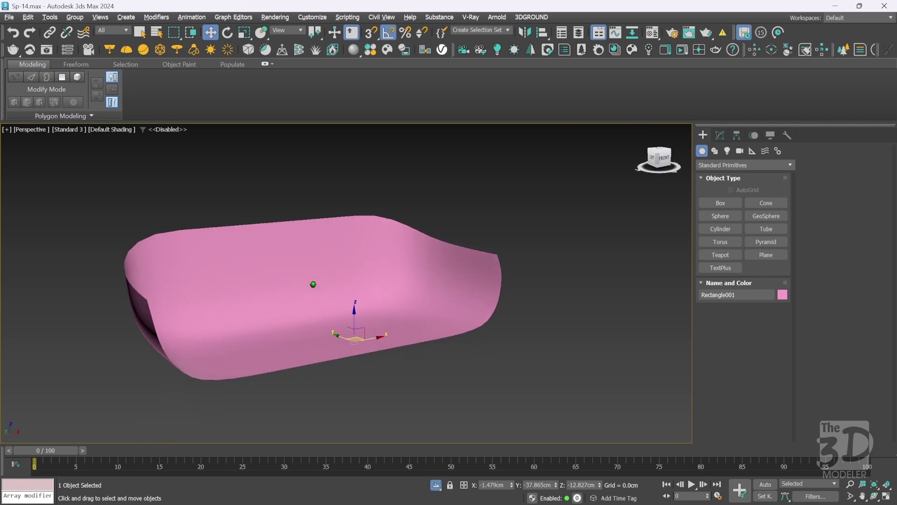
Delete the top TurboSmooth and add a Shell modifier with a 3.0 cm inner amount, 0.0 cm outer amount and 2 segments
{"action": "left_click", "coordinate": [721, 134]}
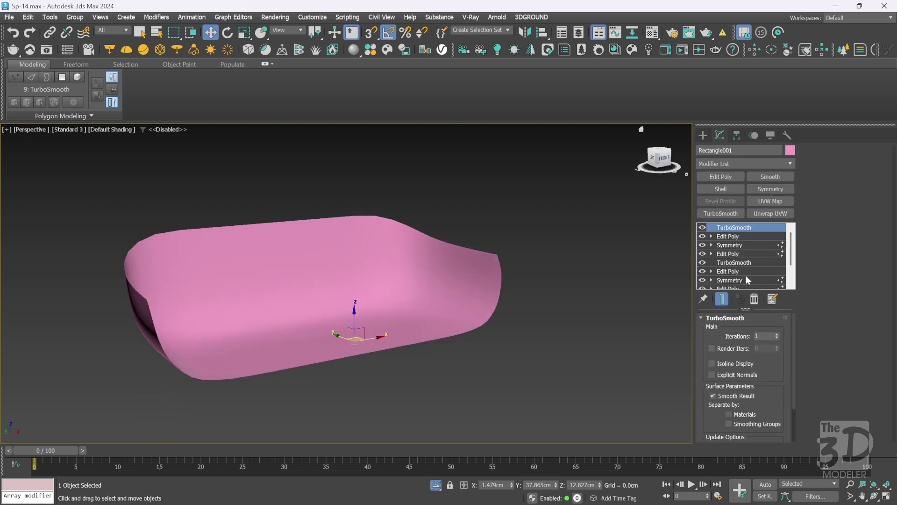
{"action": "left_click", "coordinate": [755, 300]}
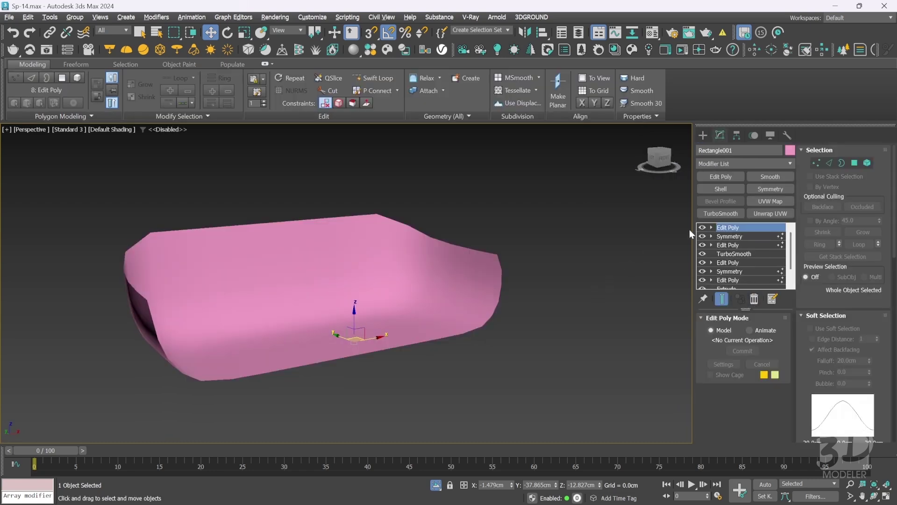
{"action": "left_click", "coordinate": [721, 189]}
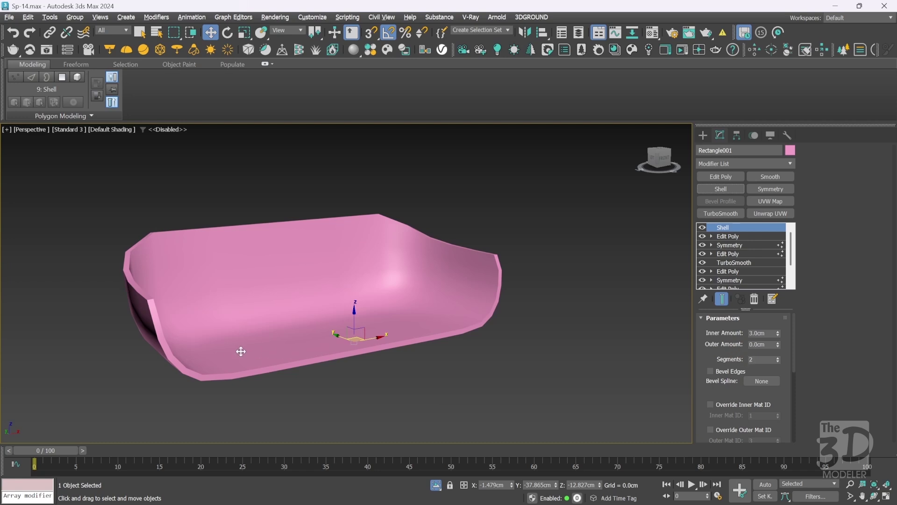
Inspect the thickened rim's mesh, add a TurboSmooth above the Shell modifier and check it with edged faces hidden
{"action": "key", "text": "F4"}
{"action": "scroll", "coordinate": [152, 309], "scroll_direction": "up", "scroll_amount": 2}
{"action": "scroll", "coordinate": [152, 309], "scroll_direction": "up", "scroll_amount": 3}
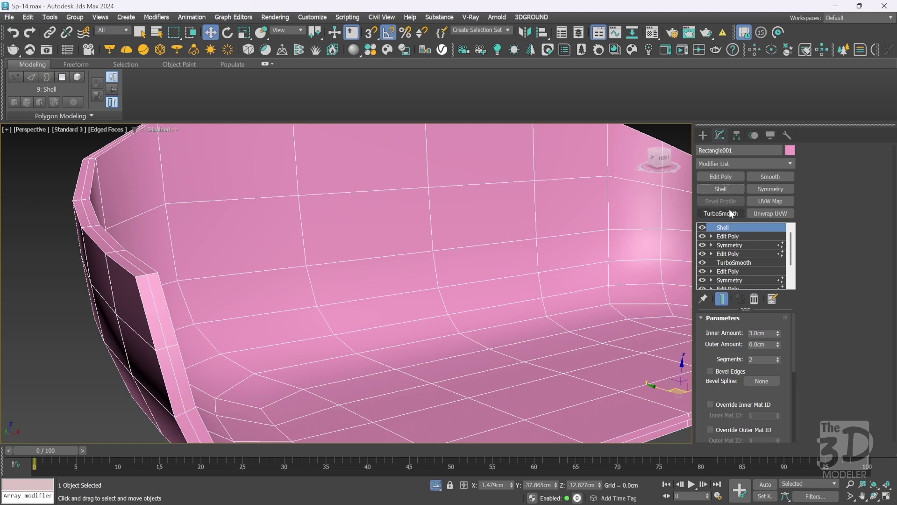
{"action": "left_click", "coordinate": [723, 213]}
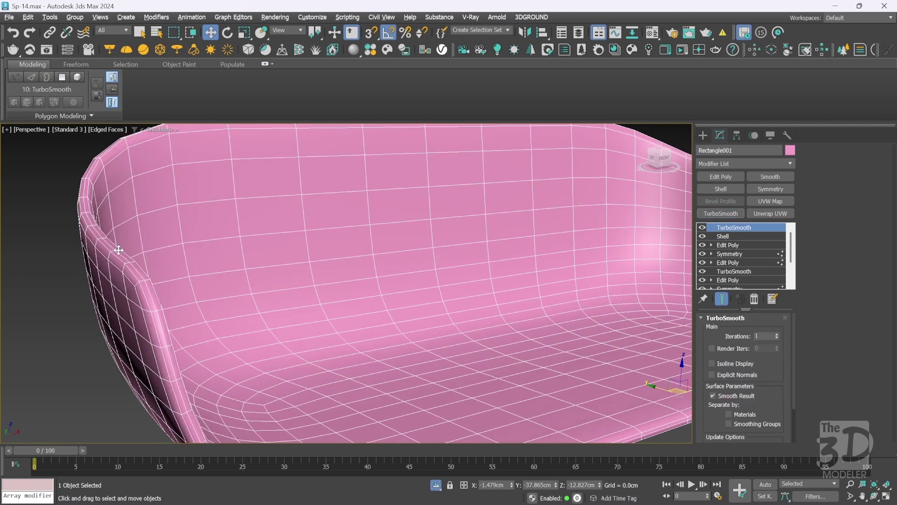
{"action": "key", "text": "F4"}
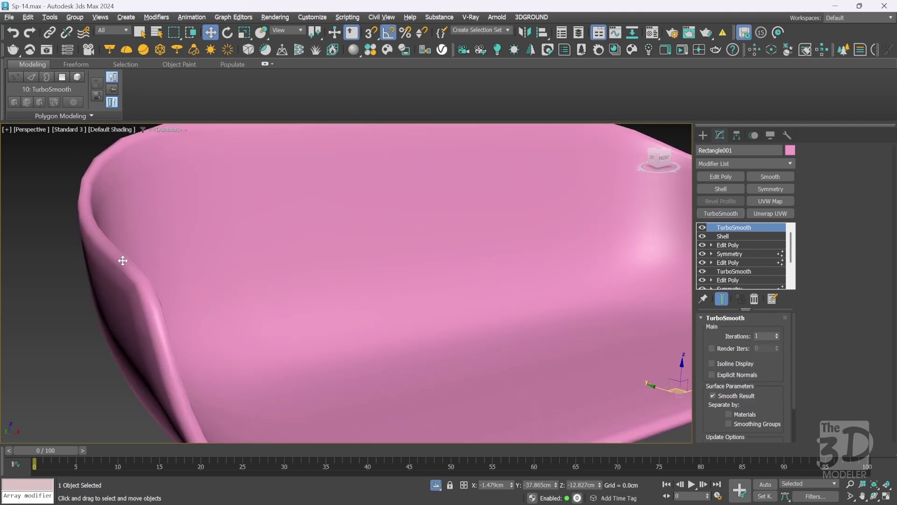
Disable the top TurboSmooth, insert an Edit Poly modifier above the Shell modifier and show edged faces
{"action": "left_click", "coordinate": [702, 228]}
{"action": "left_click", "coordinate": [726, 237]}
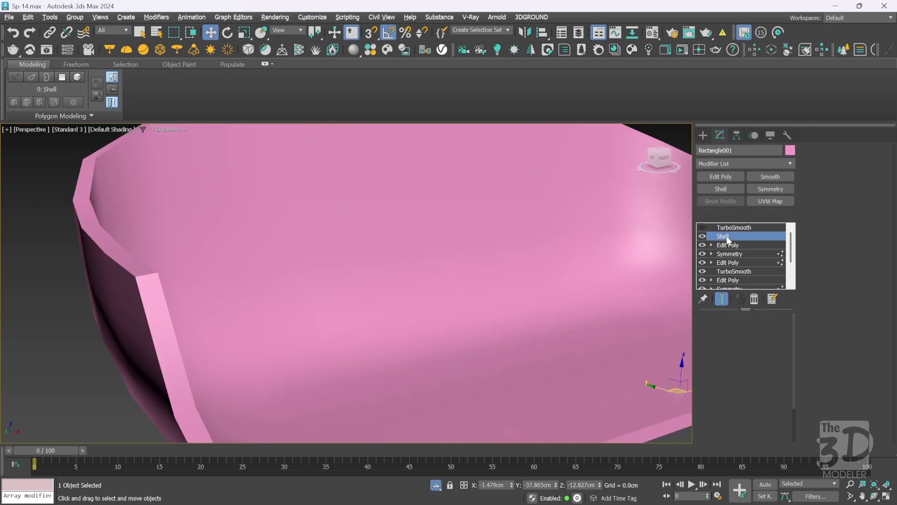
{"action": "left_click", "coordinate": [720, 177]}
{"action": "key", "text": "F4"}
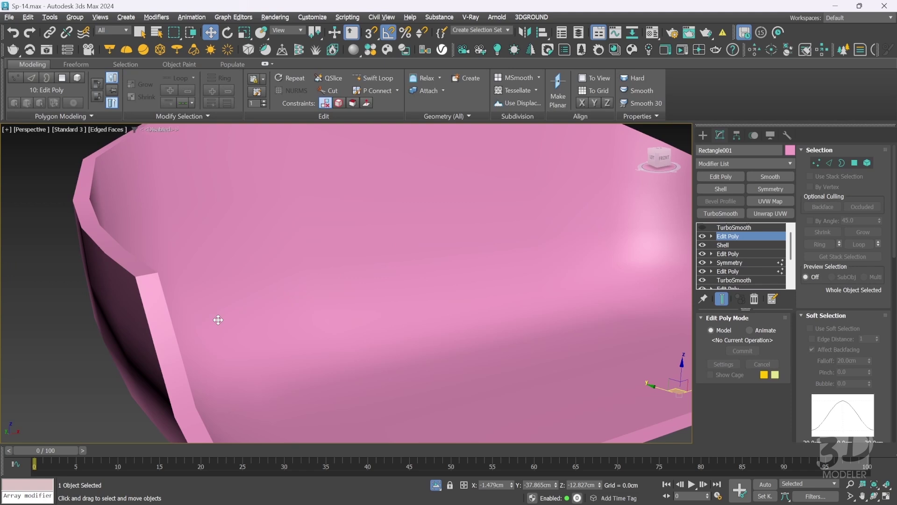
Select the ring of edges crossing the rim's thickness and connect them with 1 segment, keeping pinch and slide at 0
{"action": "left_click", "coordinate": [829, 163]}
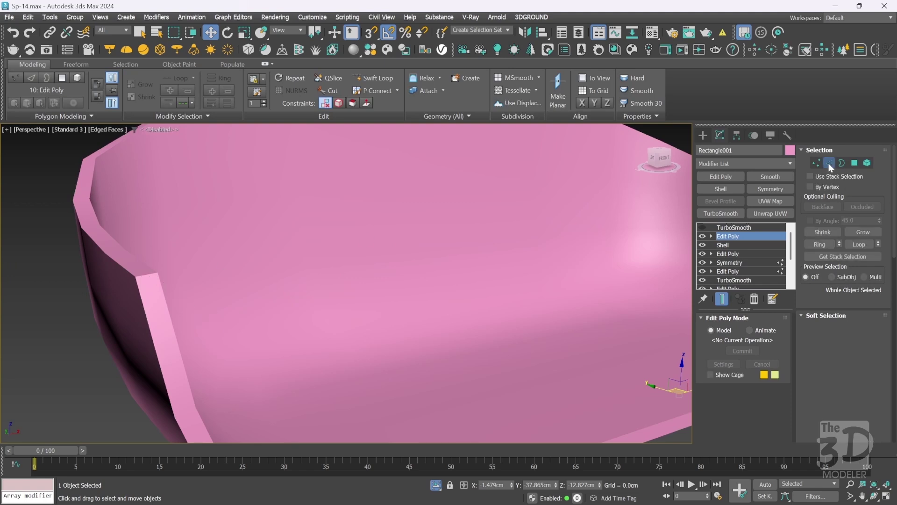
{"action": "left_click", "coordinate": [141, 274]}
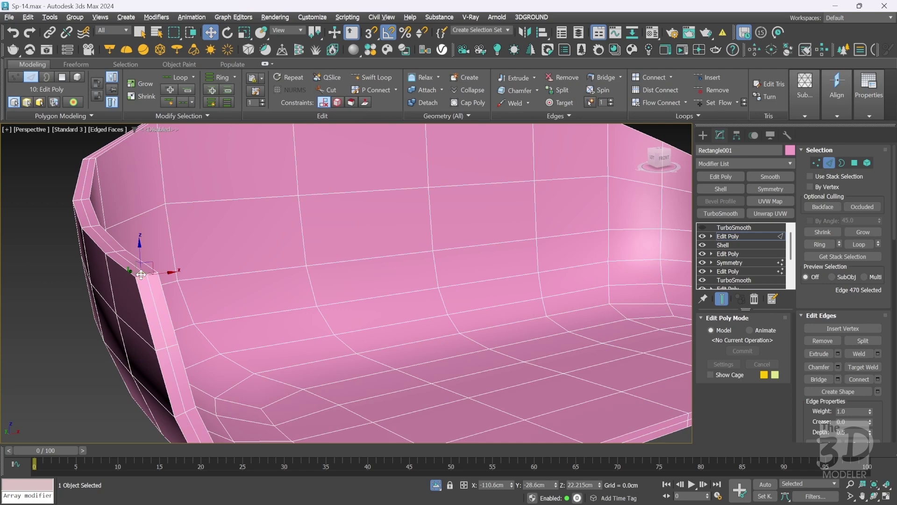
{"action": "left_click", "coordinate": [215, 80]}
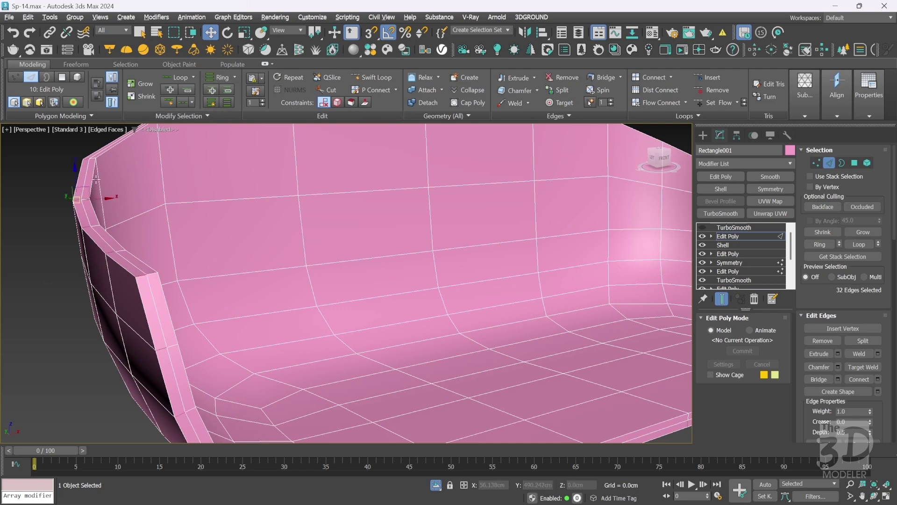
{"action": "left_click", "coordinate": [141, 277]}
{"action": "right_click", "coordinate": [141, 277]}
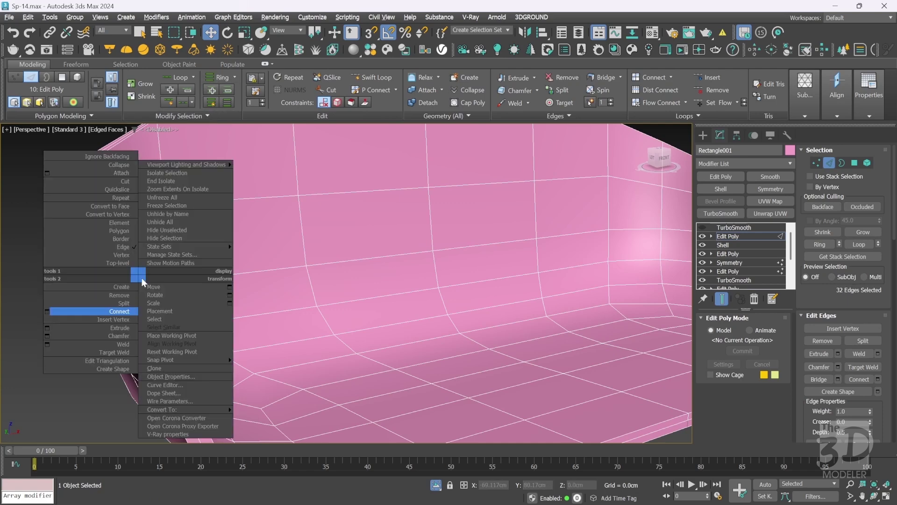
{"action": "left_click", "coordinate": [49, 311]}
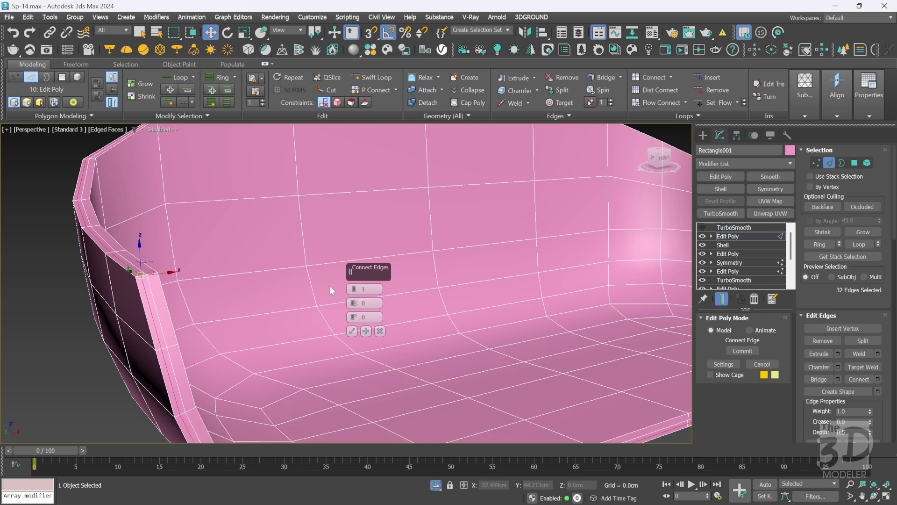
{"action": "left_click", "coordinate": [351, 331]}
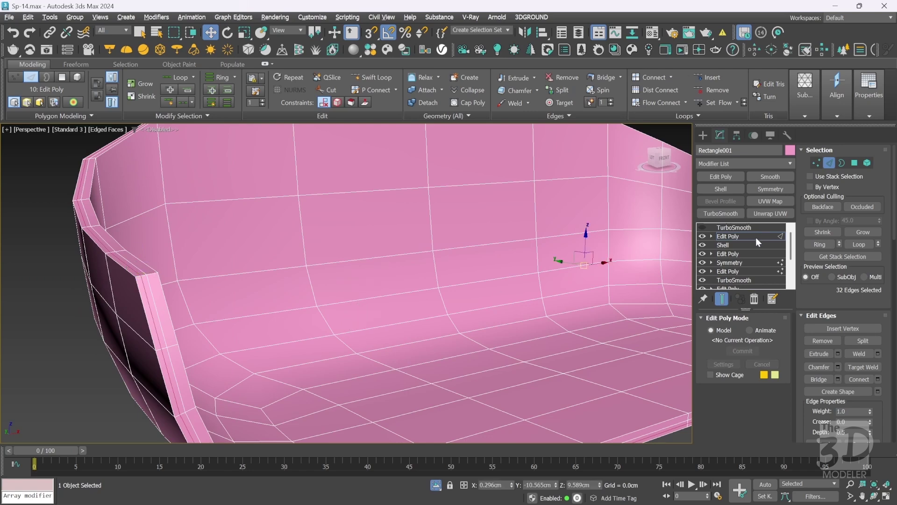
Leave edge editing, re-enable the top TurboSmooth and hide the edged faces
{"action": "left_click", "coordinate": [756, 237]}
{"action": "left_click", "coordinate": [726, 228]}
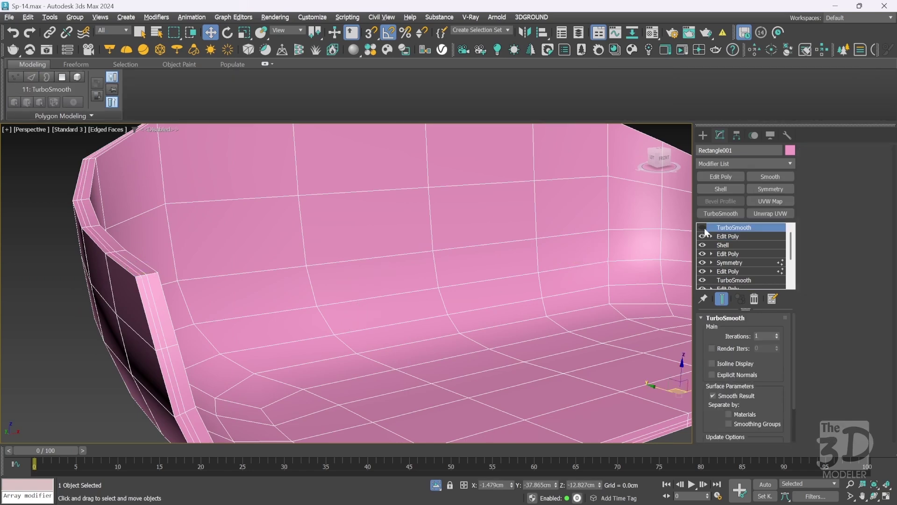
{"action": "left_click", "coordinate": [703, 228]}
{"action": "key", "text": "F4"}
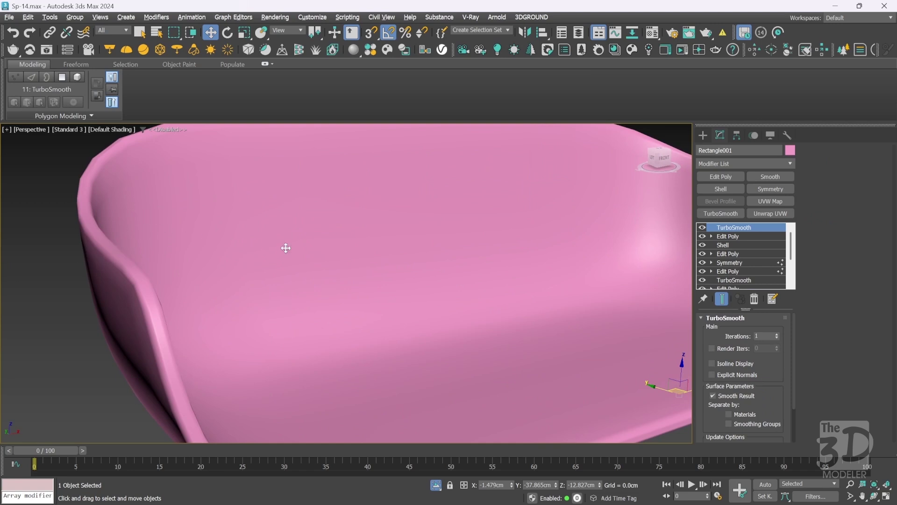
Try 2 TurboSmooth iterations, return to 1, and save the scene as the incremental file Sp-15.max
{"action": "left_click", "coordinate": [776, 334]}
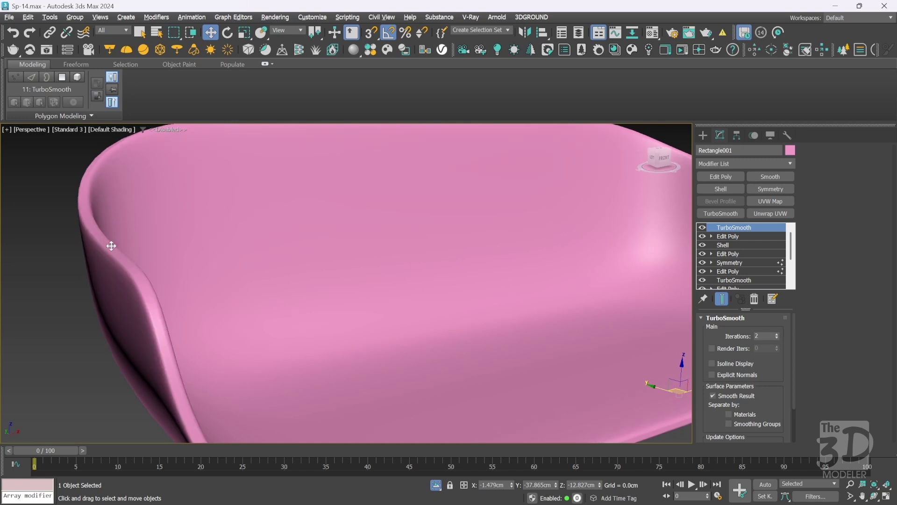
{"action": "left_click", "coordinate": [777, 338]}
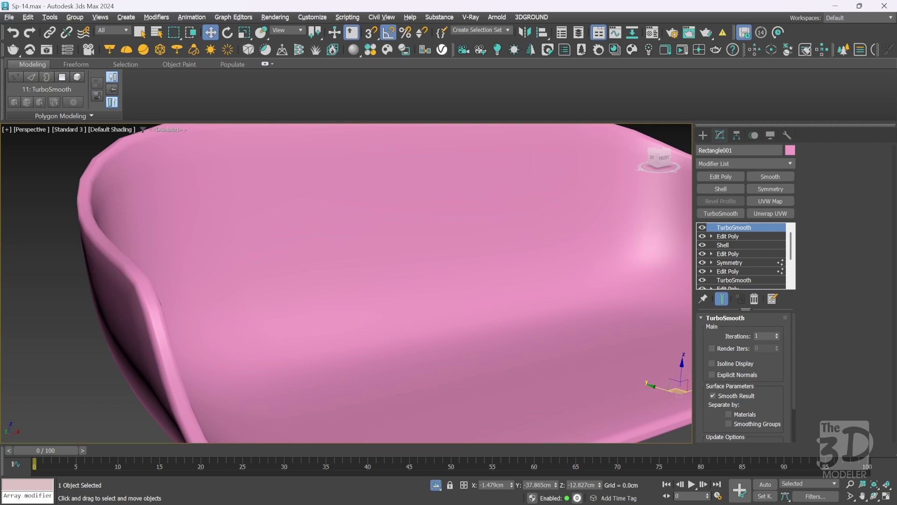
{"action": "key", "text": "z"}
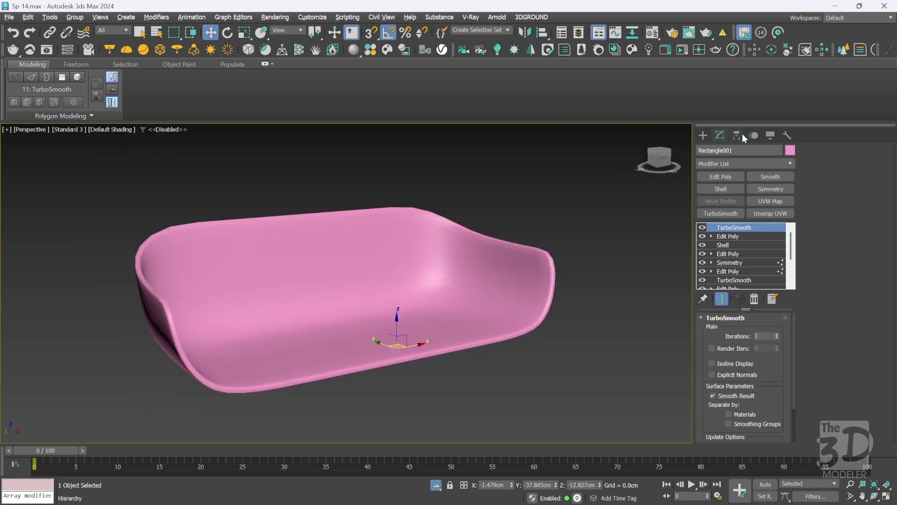
{"action": "key", "text": "ctrl+s"}
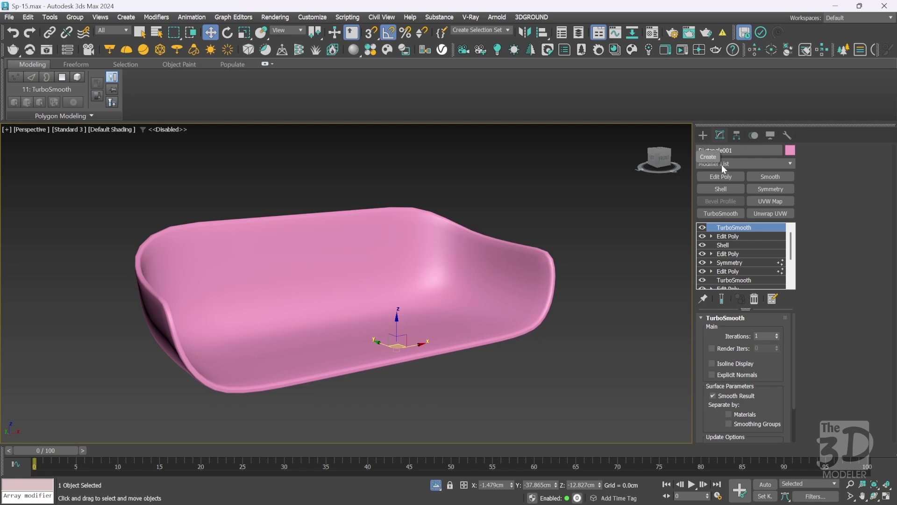
Delete the top TurboSmooth, then select the full edge loop around the shell's inner rim with edged faces shown and split it
{"action": "left_click", "coordinate": [755, 300]}
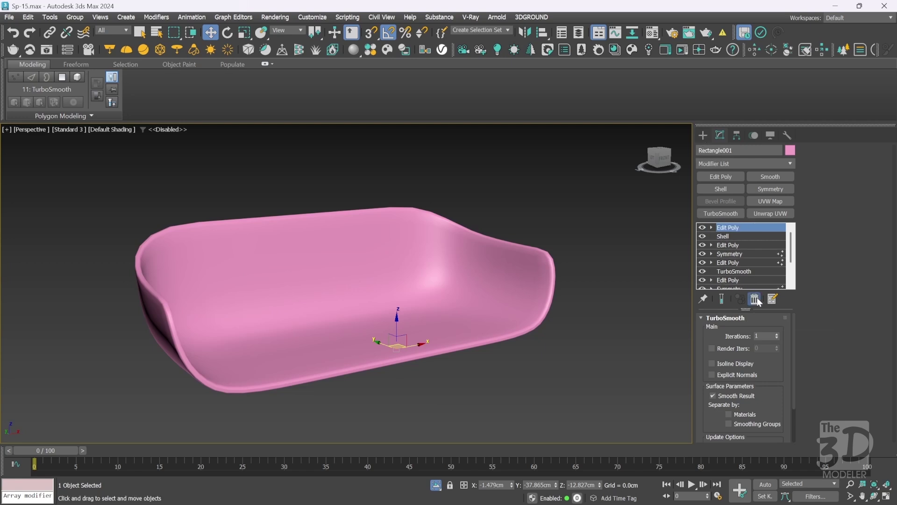
{"action": "key", "text": "2"}
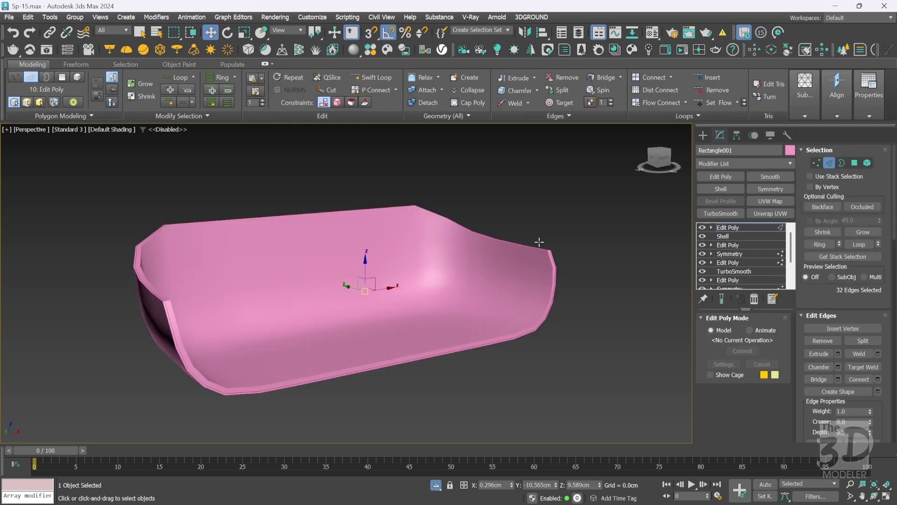
{"action": "left_click", "coordinate": [537, 250]}
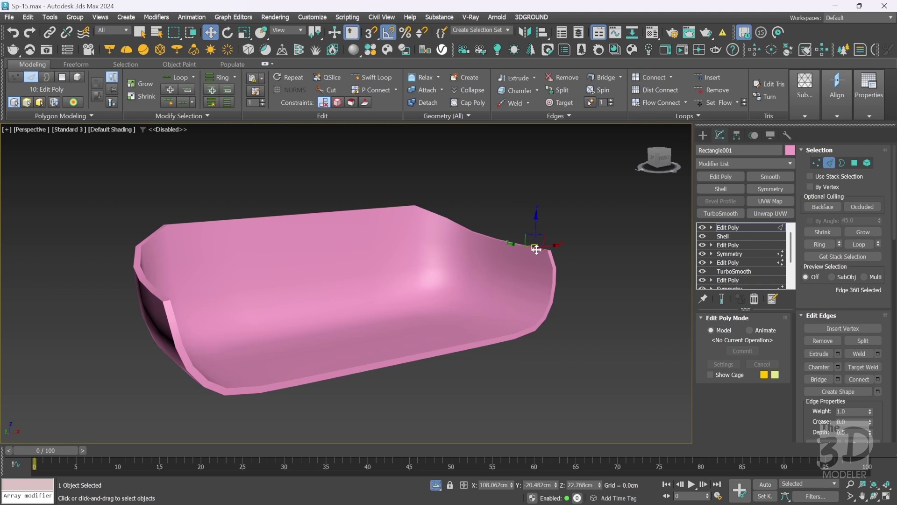
{"action": "key", "text": "F4"}
{"action": "double_click", "coordinate": [536, 249]}
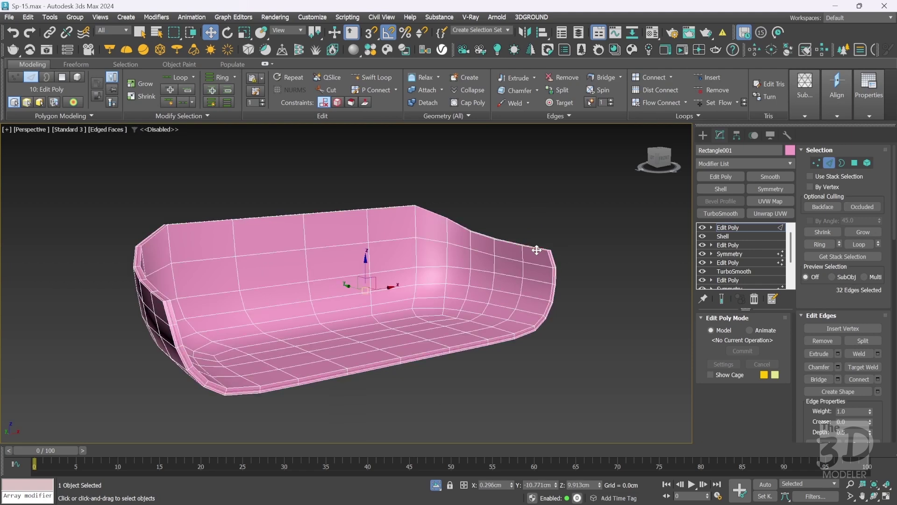
{"action": "left_click", "coordinate": [549, 258]}
{"action": "double_click", "coordinate": [549, 257]}
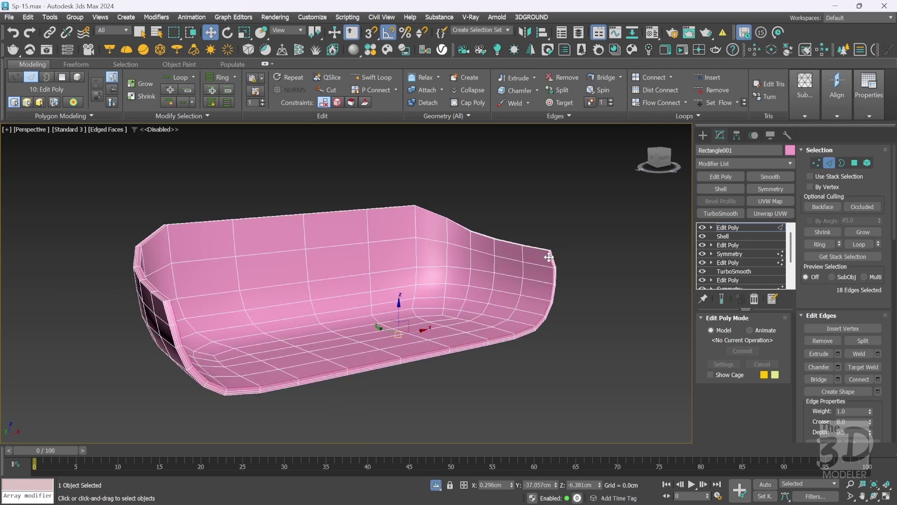
{"action": "double_click", "coordinate": [541, 251], "text": "ctrl"}
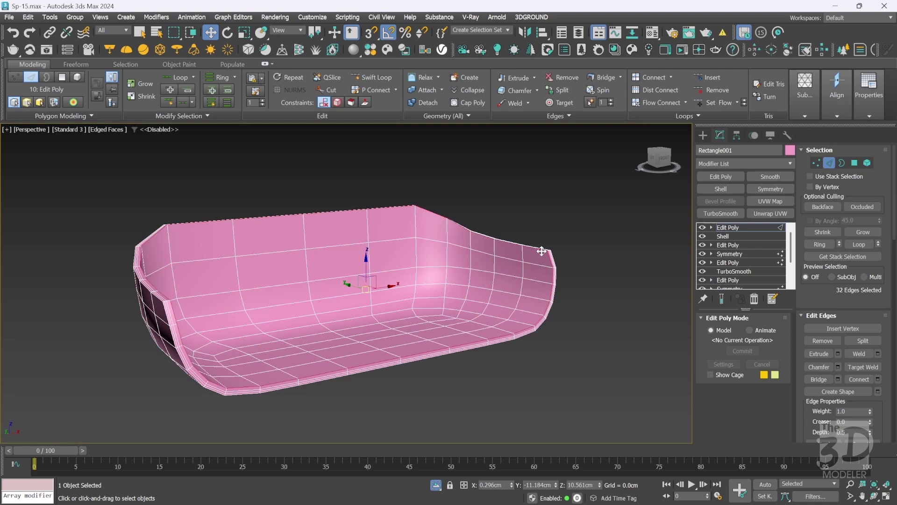
{"action": "right_click", "coordinate": [581, 240]}
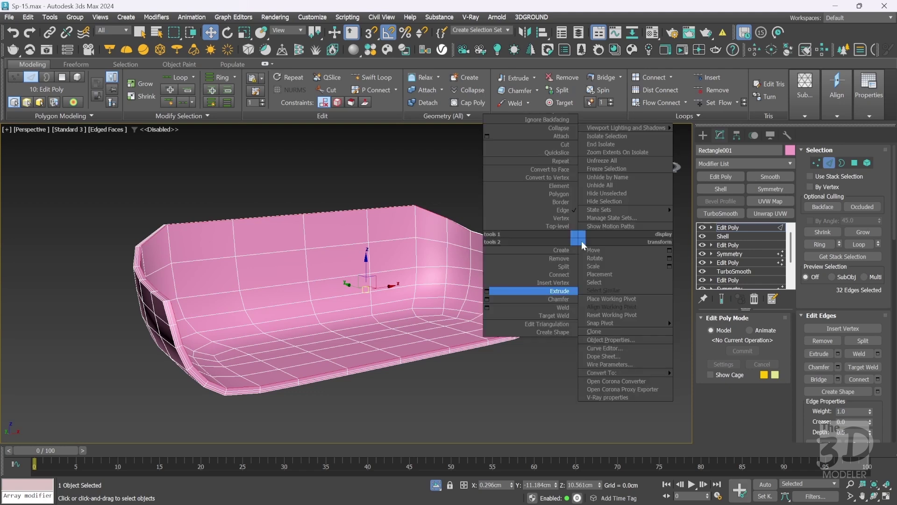
{"action": "left_click", "coordinate": [568, 267]}
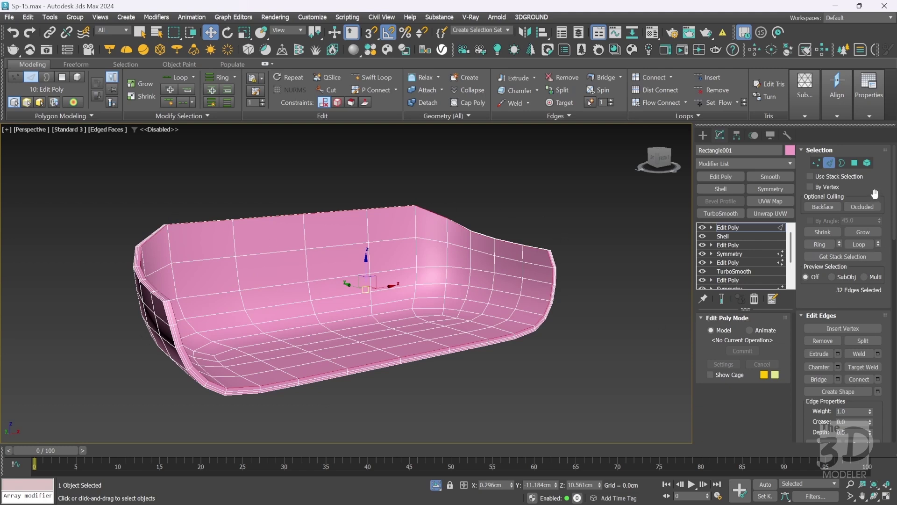
Select the whole inner shell element, convert it to a polygon selection and inset it by 0.5 cm
{"action": "left_click", "coordinate": [867, 162]}
{"action": "left_click", "coordinate": [424, 279]}
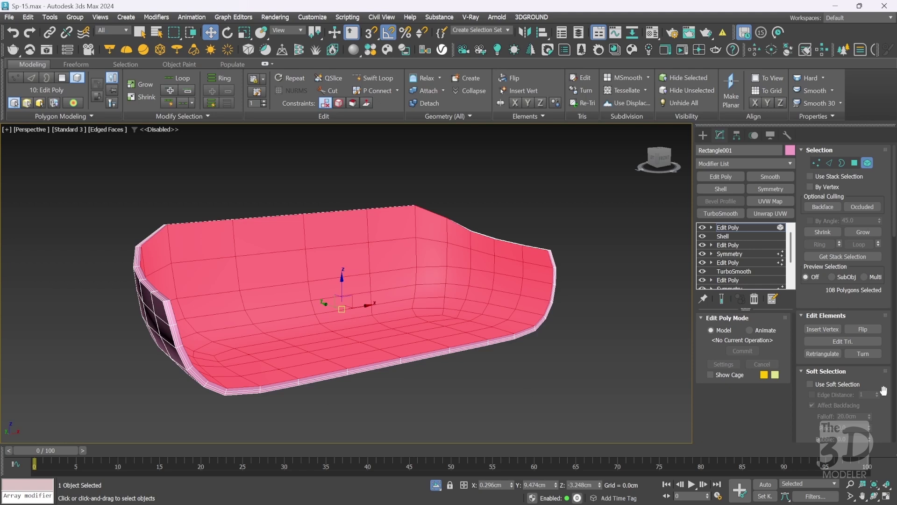
{"action": "left_click", "coordinate": [855, 165]}
{"action": "left_click", "coordinate": [856, 167]}
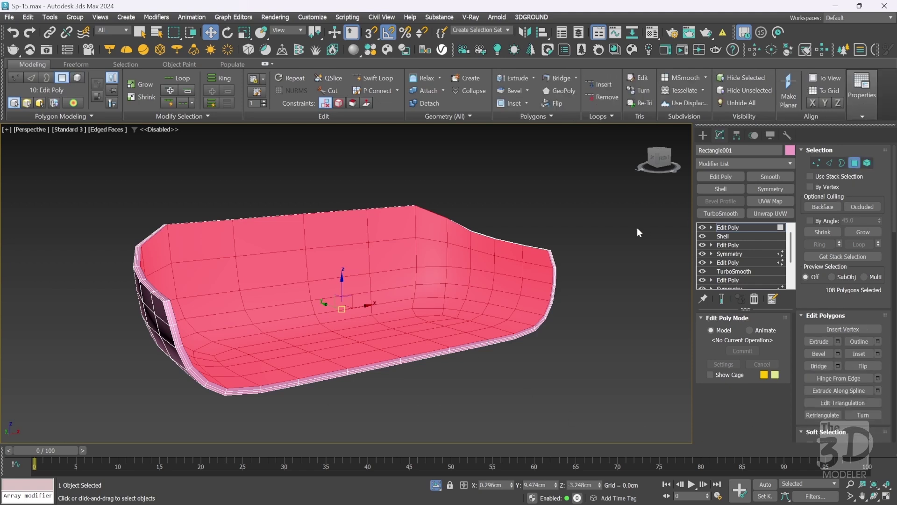
{"action": "right_click", "coordinate": [604, 234]}
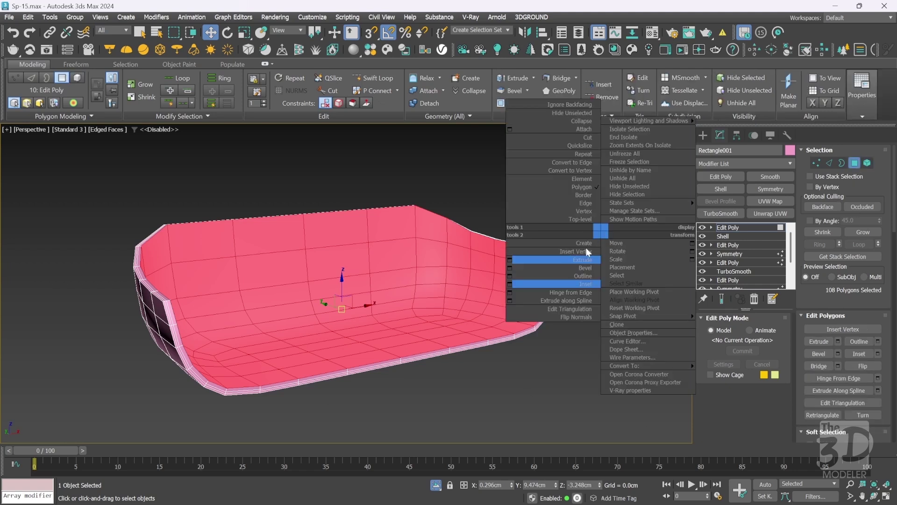
{"action": "left_click", "coordinate": [519, 283]}
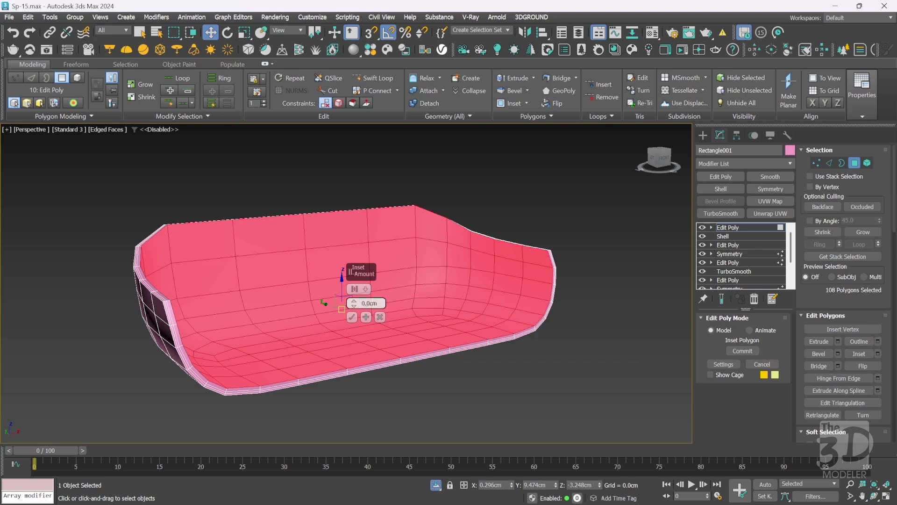
{"action": "left_click_drag", "start_coordinate": [369, 304], "coordinate": [347, 303]}
{"action": "type", "text": ".5"}
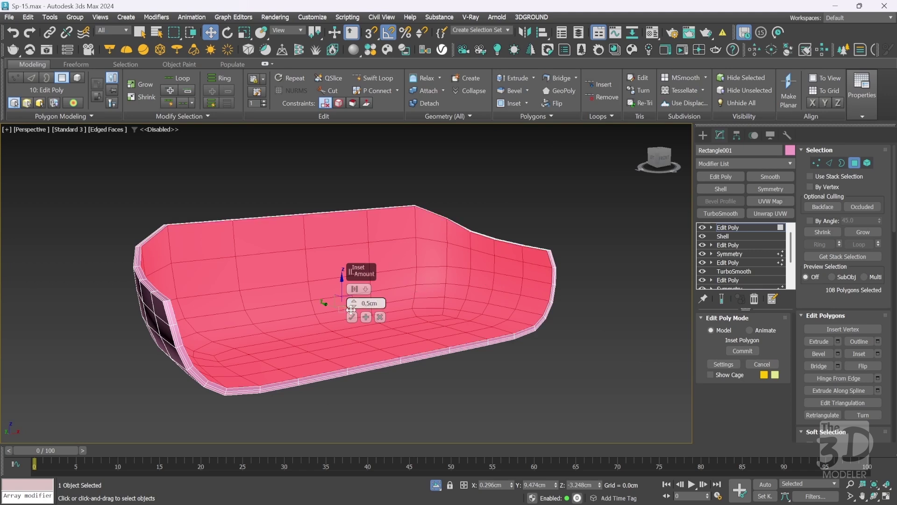
{"action": "left_click", "coordinate": [352, 316]}
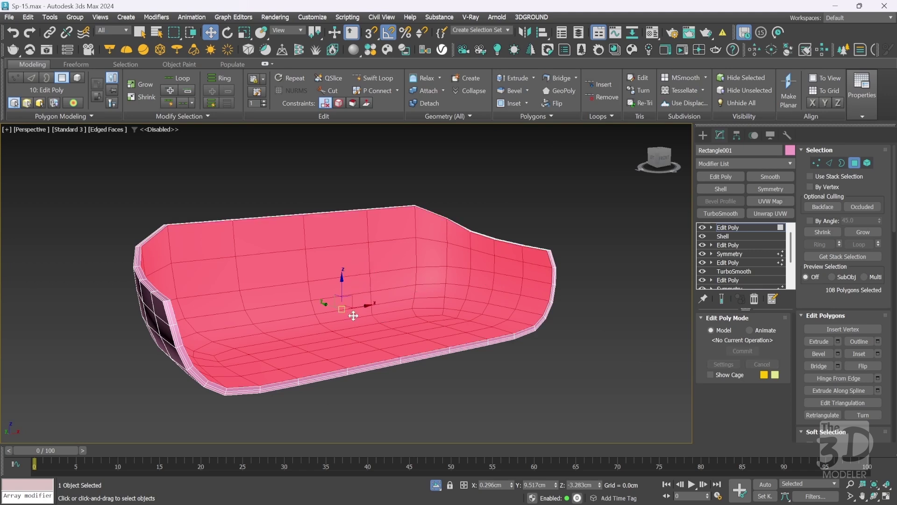
Extrude the selected inner shell polygons by 10 cm using the Local Normal type
{"action": "right_click", "coordinate": [616, 237]}
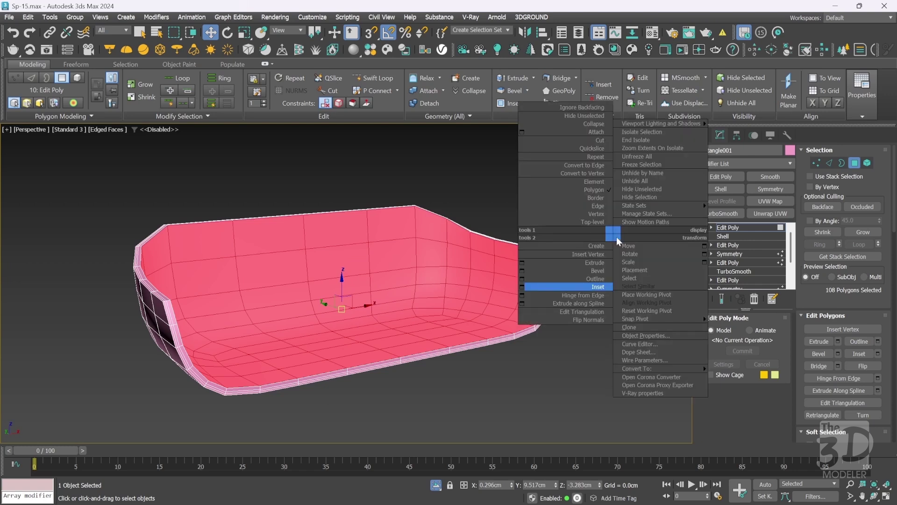
{"action": "left_click", "coordinate": [523, 264]}
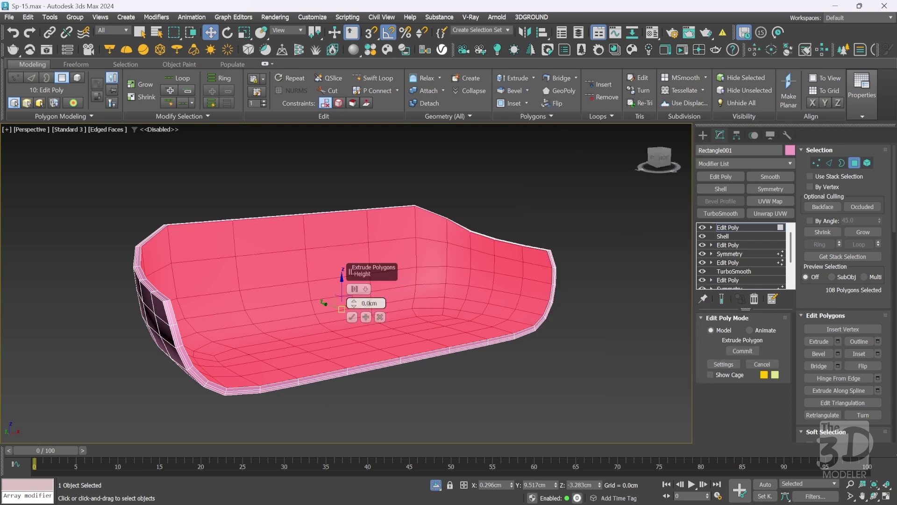
{"action": "type", "text": "1"}
{"action": "key", "text": "Return"}
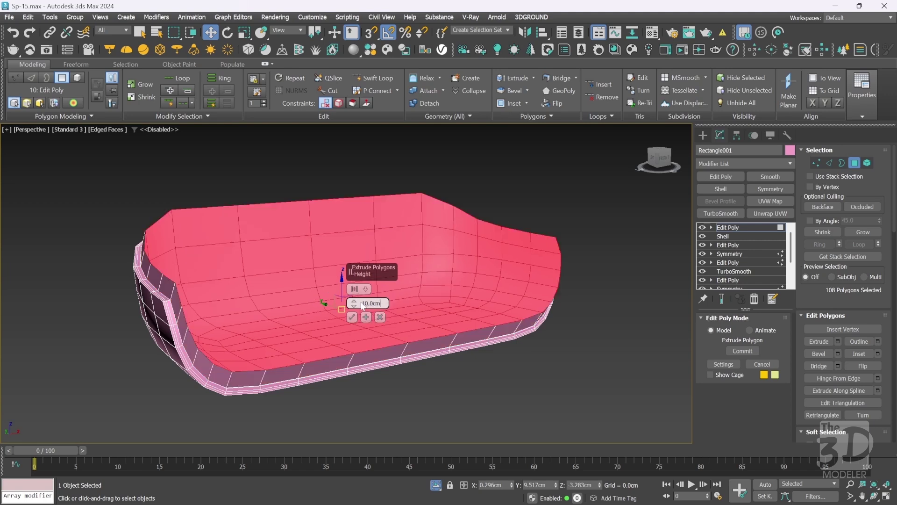
{"action": "left_click", "coordinate": [356, 290]}
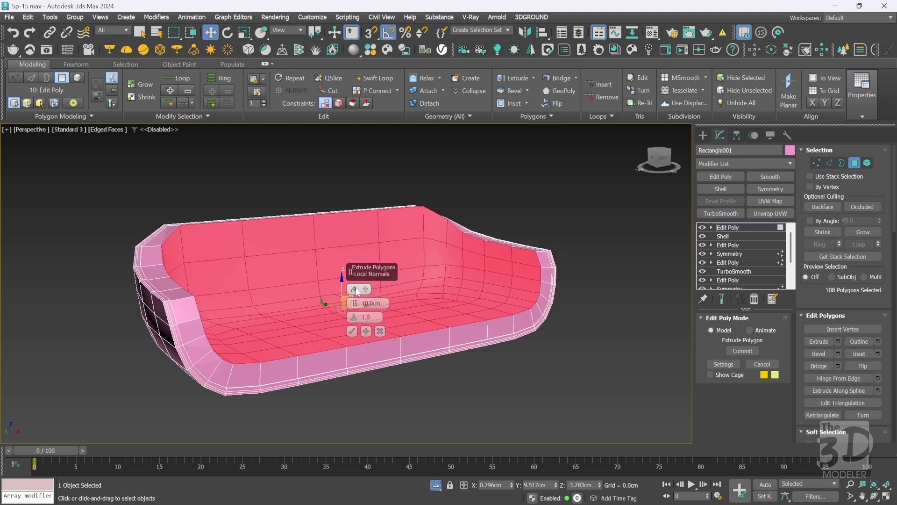
{"action": "left_click", "coordinate": [352, 331]}
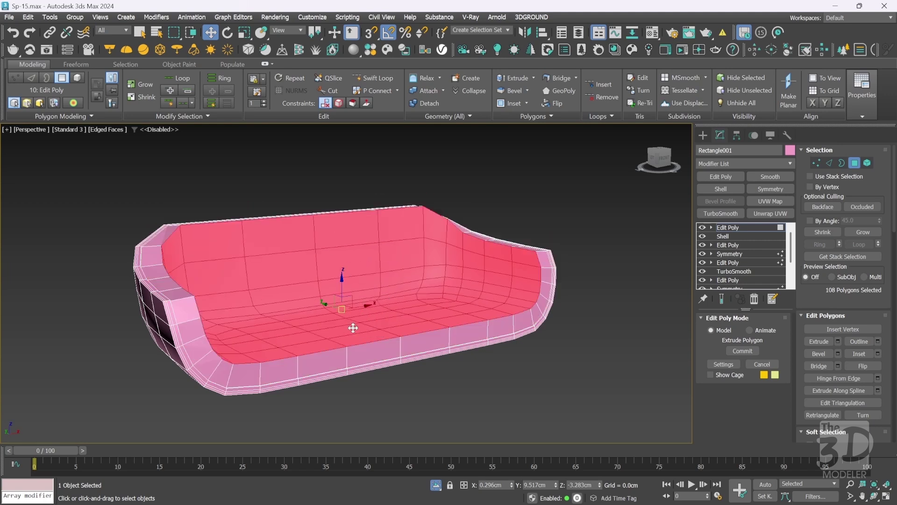
Leave polygon editing, add a TurboSmooth modifier with 1 iteration and hide the edged faces
{"action": "left_click", "coordinate": [749, 228]}
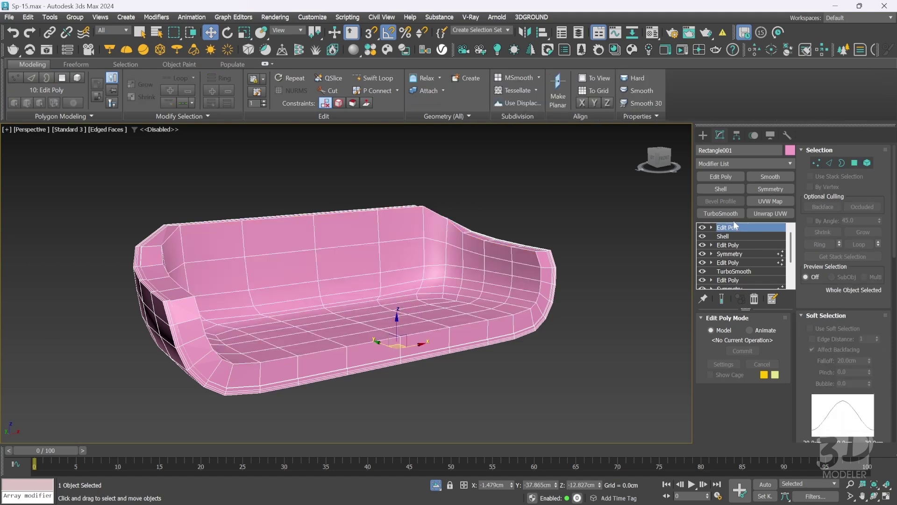
{"action": "left_click", "coordinate": [728, 215]}
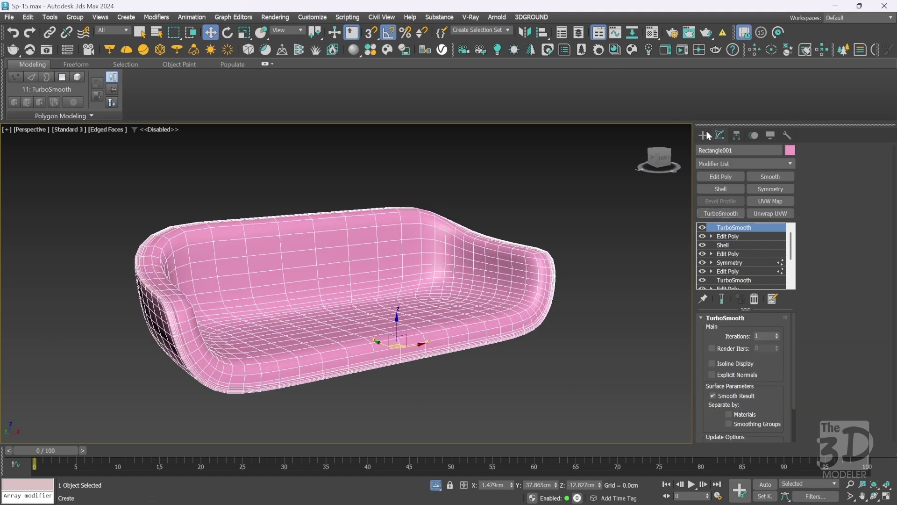
{"action": "key", "text": "F4"}
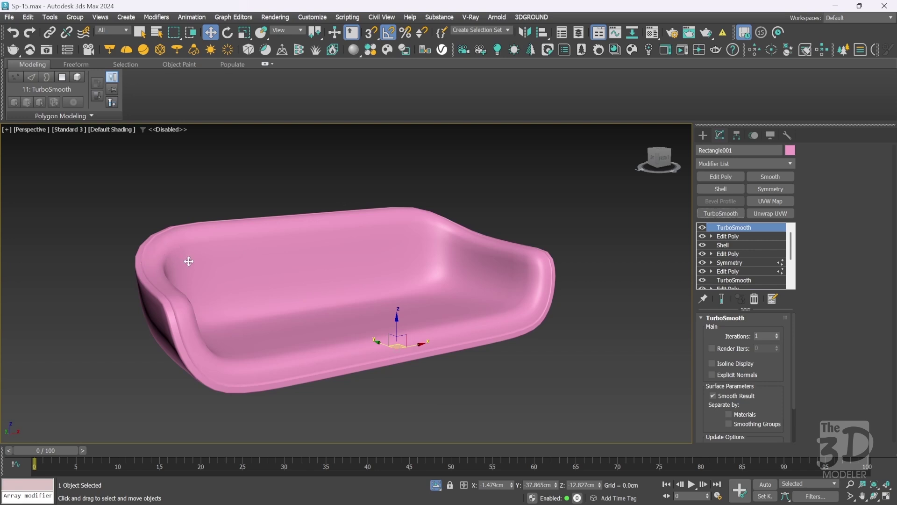
In the Edit Poly below TurboSmooth, select the polygon ring around the padding's front face and extrude it 1 cm along local normals
{"action": "left_click", "coordinate": [737, 236]}
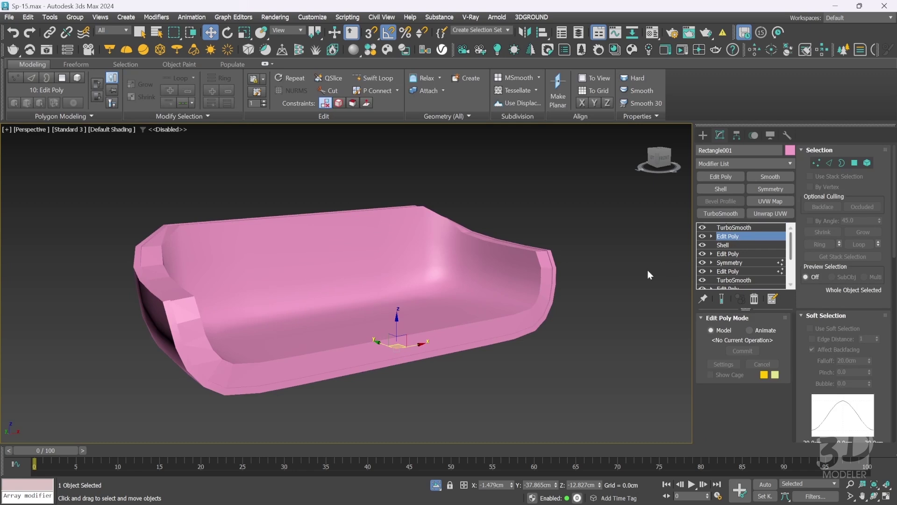
{"action": "left_click", "coordinate": [855, 162]}
{"action": "left_click", "coordinate": [544, 260]}
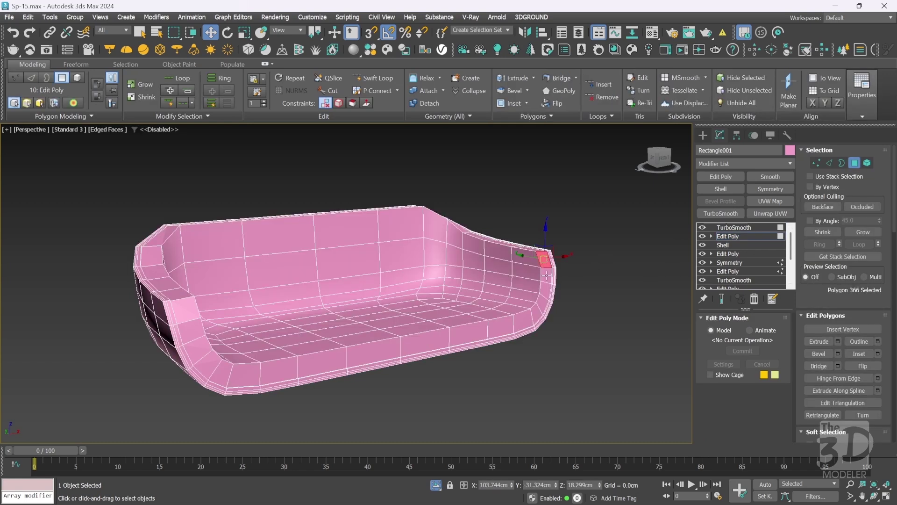
{"action": "left_click", "coordinate": [546, 275], "text": "shift"}
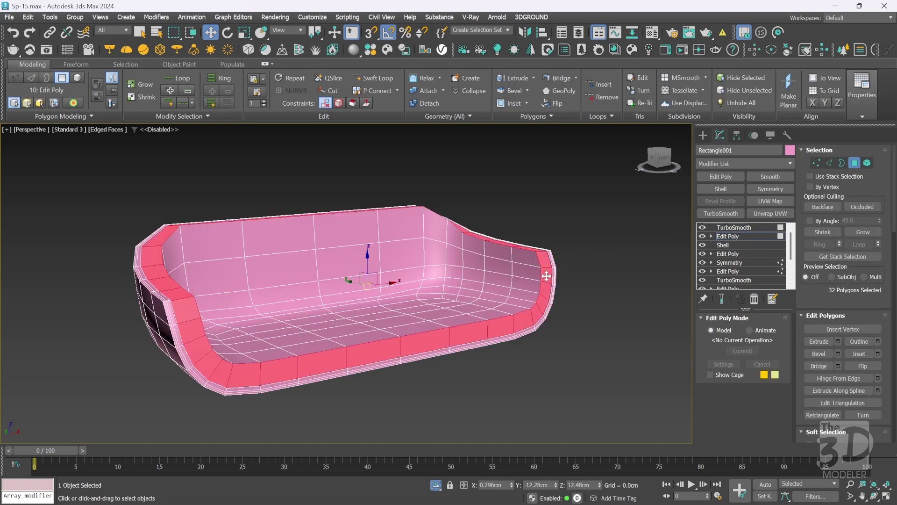
{"action": "right_click", "coordinate": [601, 239]}
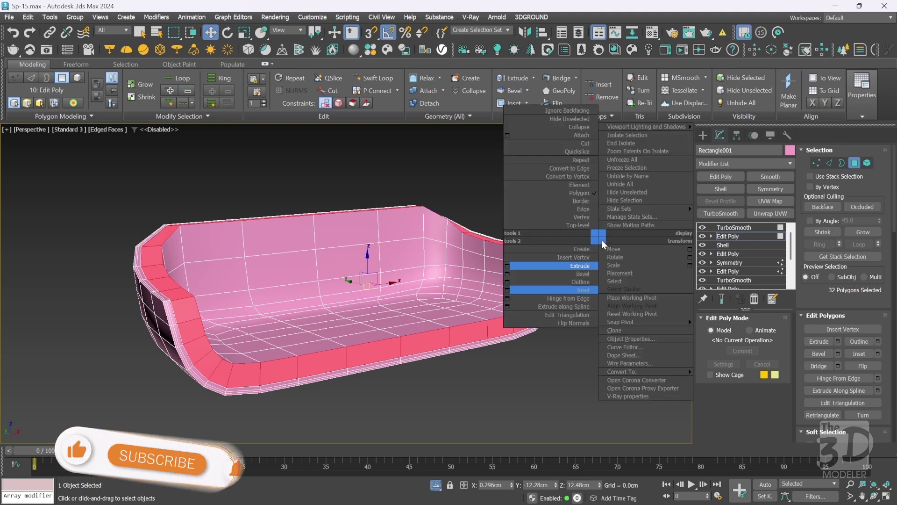
{"action": "left_click", "coordinate": [508, 266]}
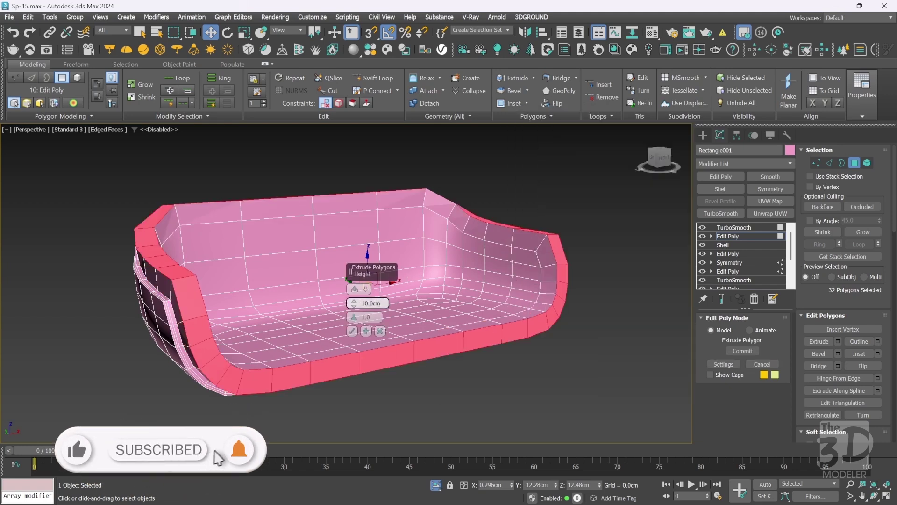
{"action": "double_click", "coordinate": [370, 302]}
{"action": "type", "text": "1"}
{"action": "key", "text": "Return"}
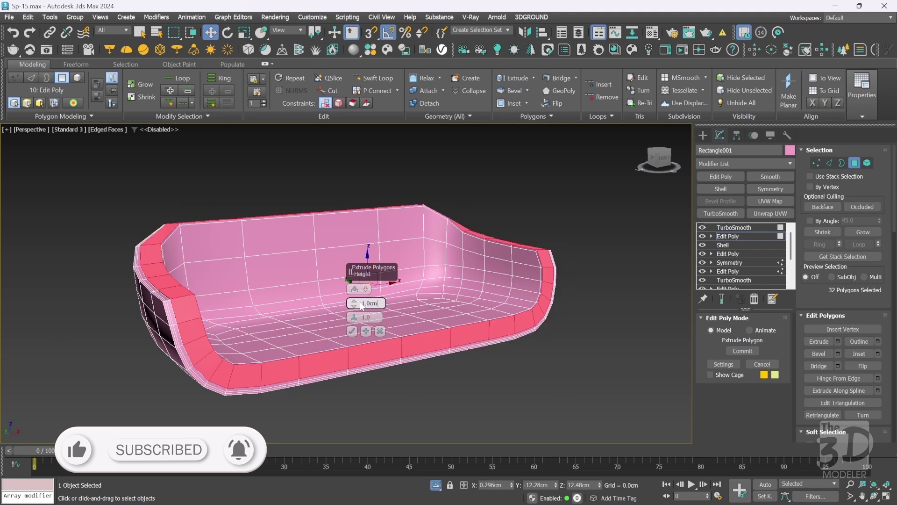
{"action": "left_click", "coordinate": [352, 331]}
{"action": "left_click", "coordinate": [352, 330]}
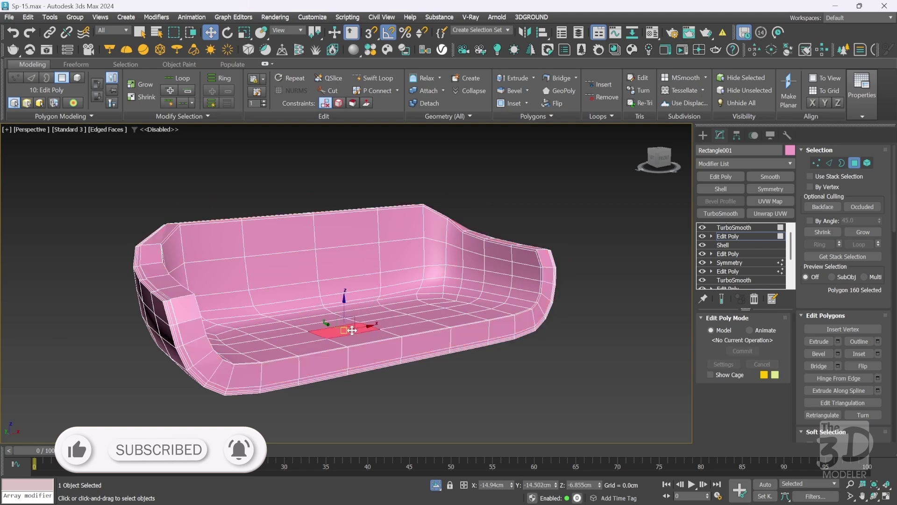
{"action": "key", "text": "ctrl+z"}
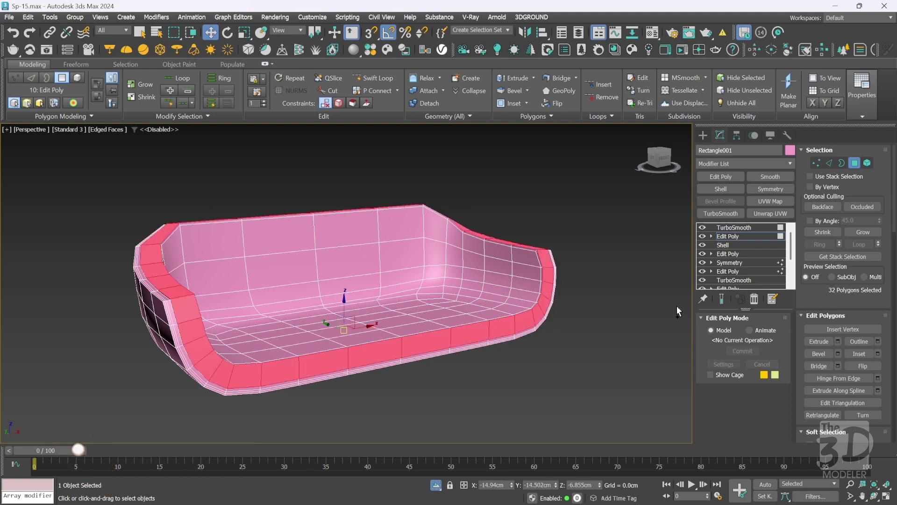
Leave polygon editing, return to the top TurboSmooth and hide the edged faces
{"action": "left_click", "coordinate": [754, 237]}
{"action": "left_click", "coordinate": [741, 228]}
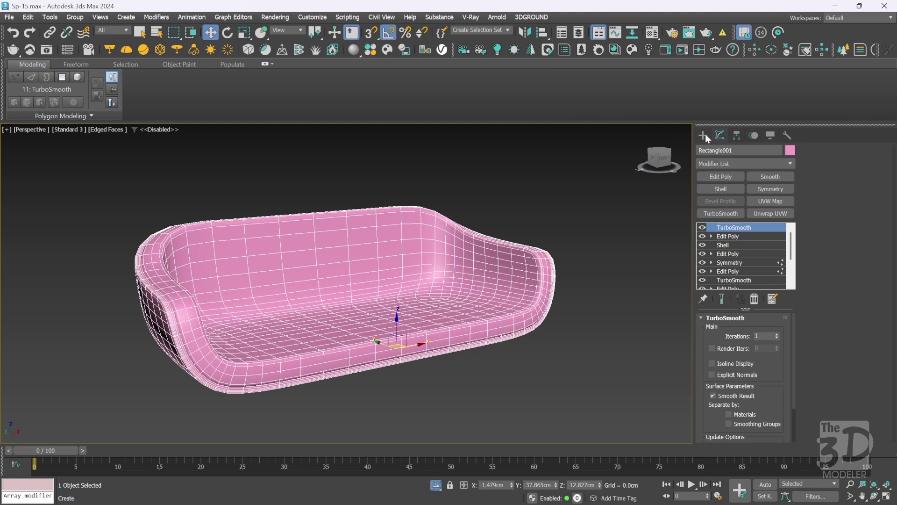
{"action": "key", "text": "F4"}
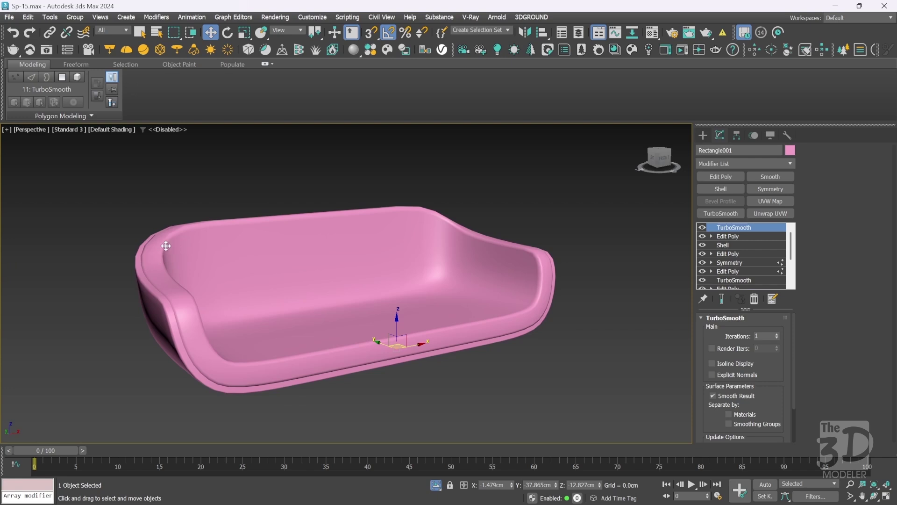
In the Edit Poly below TurboSmooth, show edged faces, select the edge loop along the padding's inner rim and remove it
{"action": "left_click", "coordinate": [742, 234]}
{"action": "left_click", "coordinate": [830, 162]}
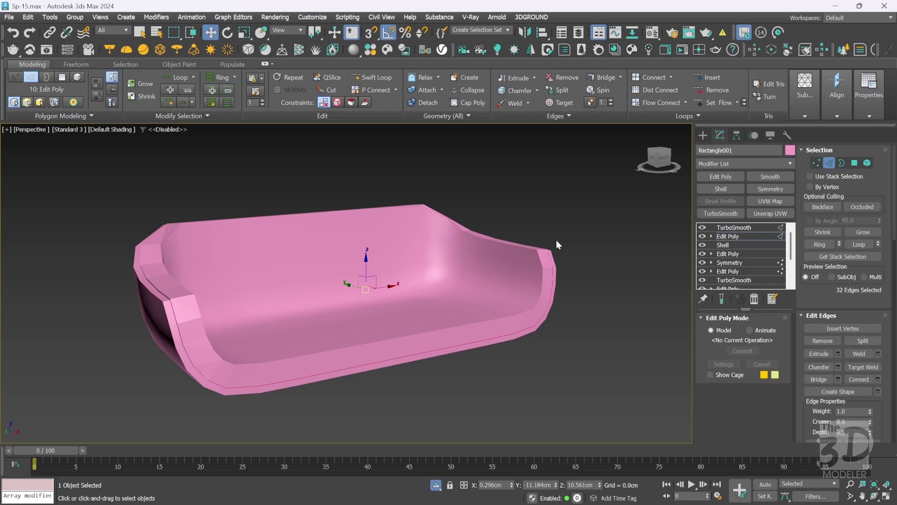
{"action": "key", "text": "F4"}
{"action": "left_click", "coordinate": [520, 249]}
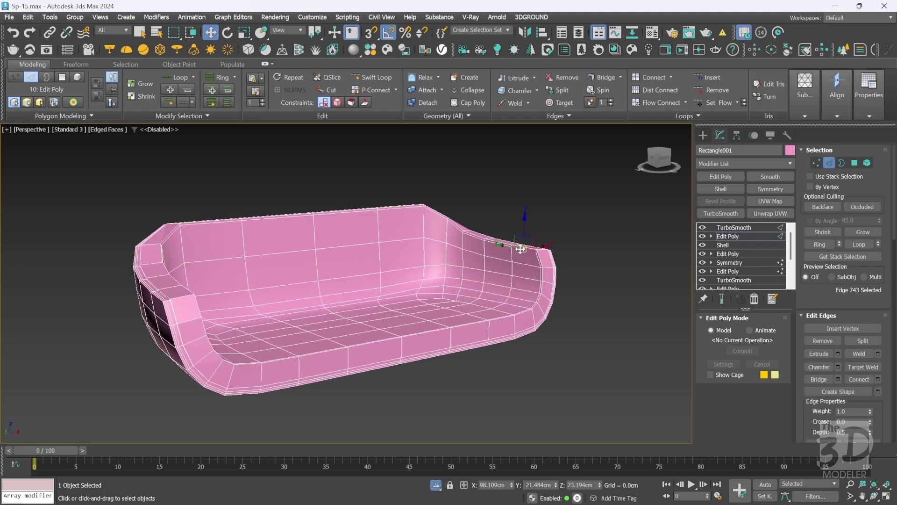
{"action": "double_click", "coordinate": [521, 248]}
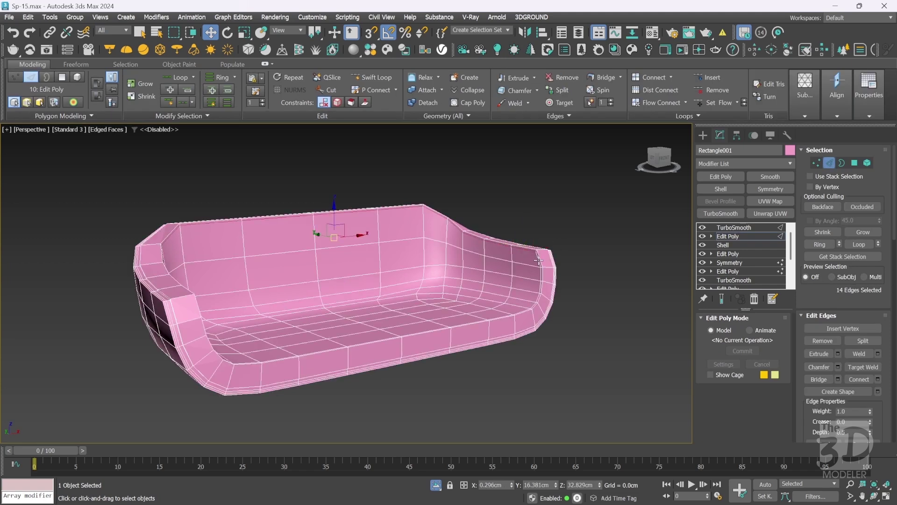
{"action": "double_click", "coordinate": [539, 260], "text": "ctrl"}
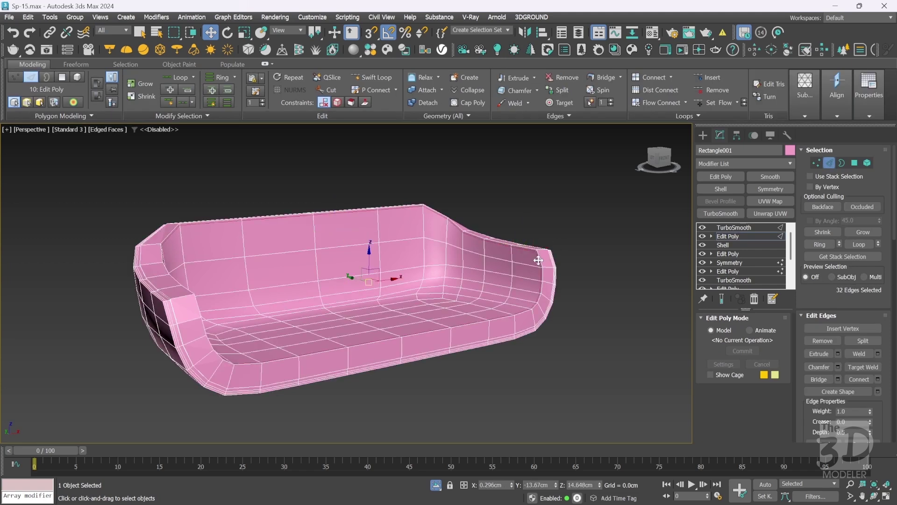
{"action": "left_click", "coordinate": [592, 249]}
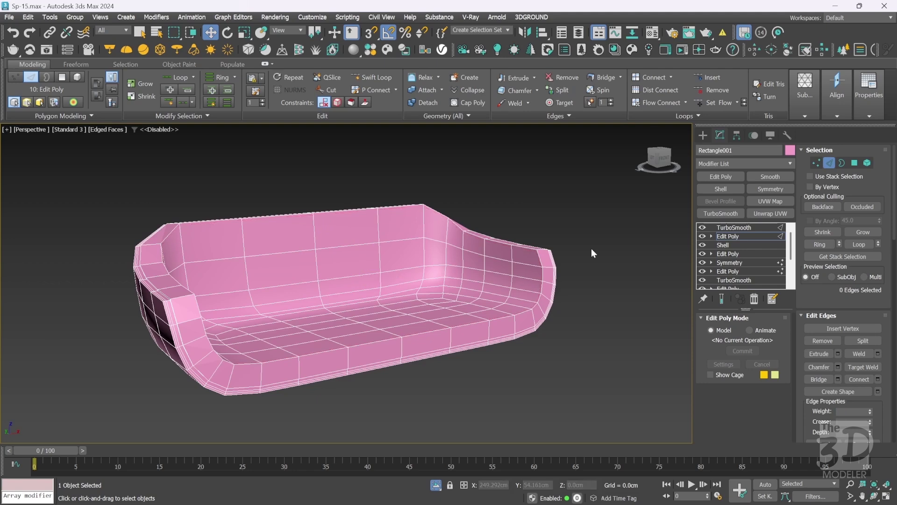
Leave edge editing, return to the top TurboSmooth and hide the edged faces to check the softened rim
{"action": "left_click", "coordinate": [728, 233]}
{"action": "left_click", "coordinate": [745, 226]}
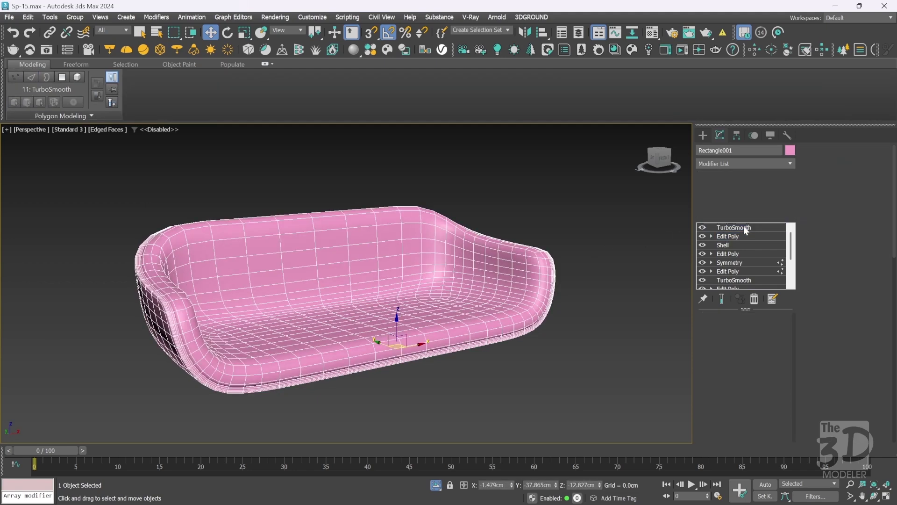
{"action": "key", "text": "F4"}
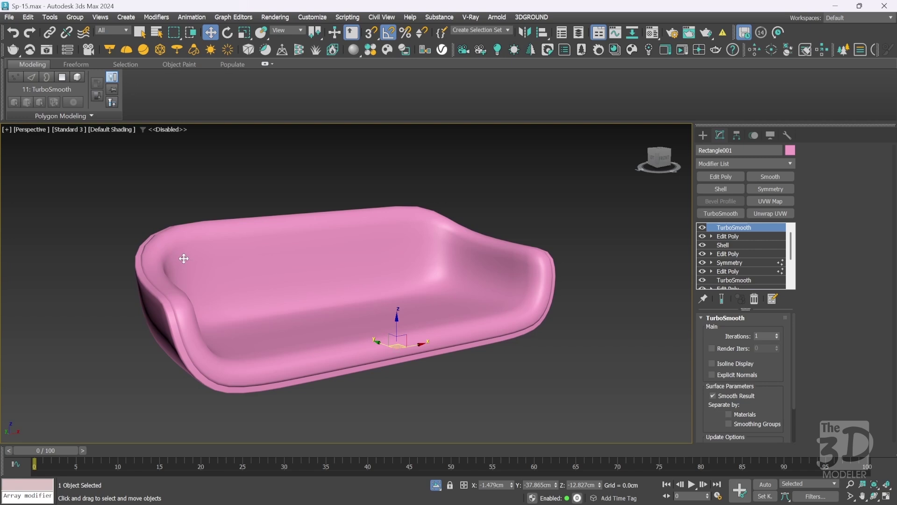
In the top Edit Poly, select all vertices and weld them, leave vertex editing and return to TurboSmooth
{"action": "left_click", "coordinate": [736, 235]}
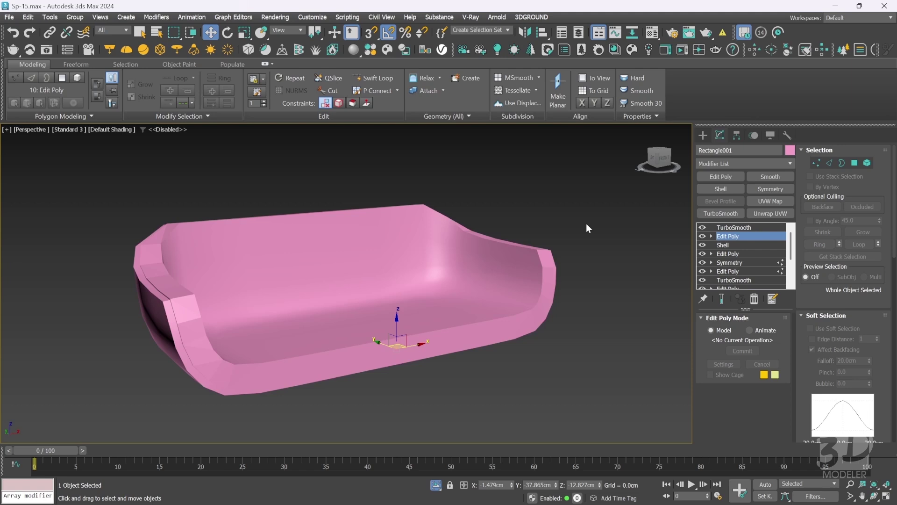
{"action": "key", "text": "1"}
{"action": "key", "text": "ctrl+a"}
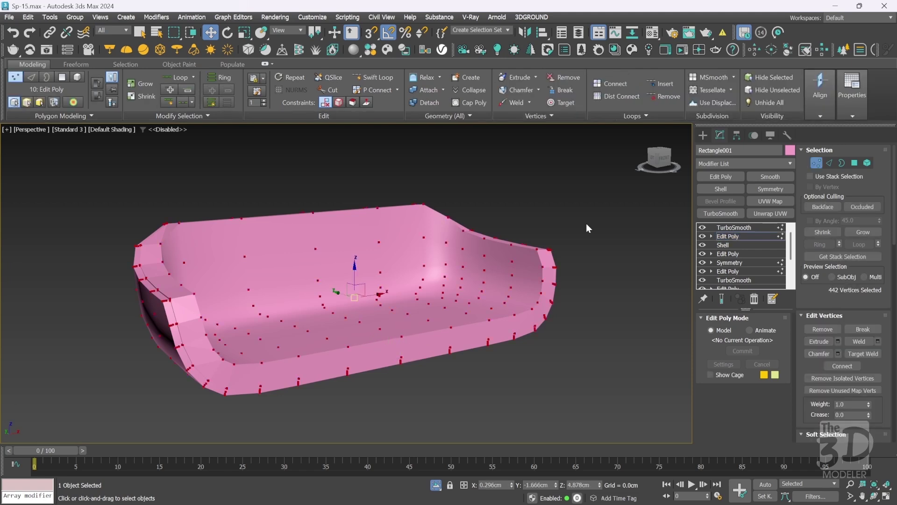
{"action": "right_click", "coordinate": [586, 224]}
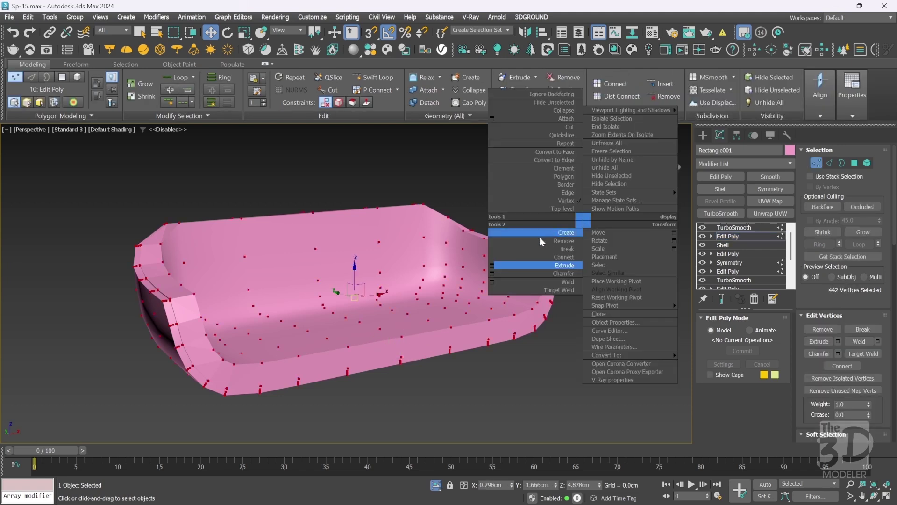
{"action": "left_click", "coordinate": [492, 282]}
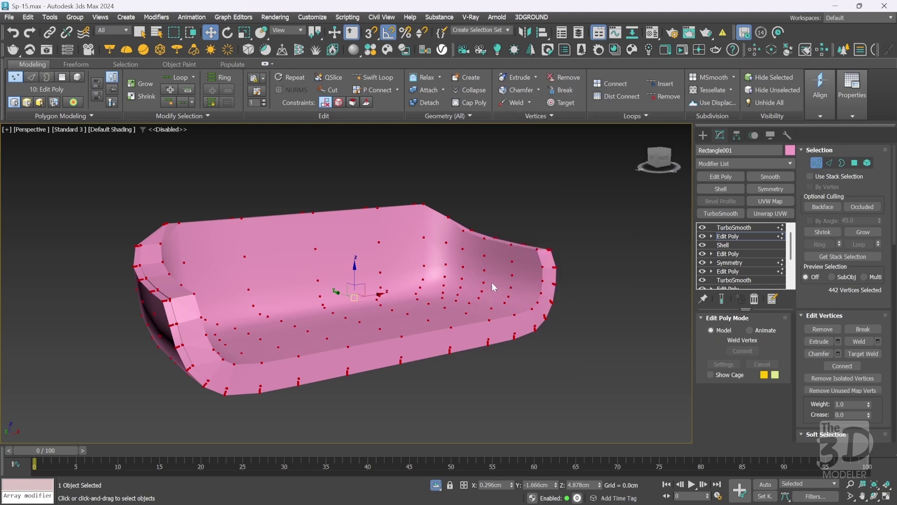
{"action": "left_click", "coordinate": [352, 323]}
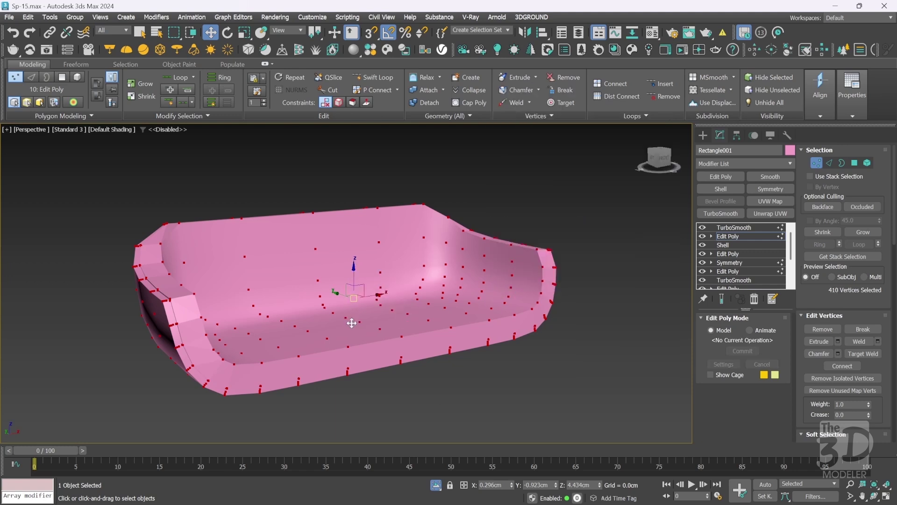
{"action": "left_click", "coordinate": [746, 235]}
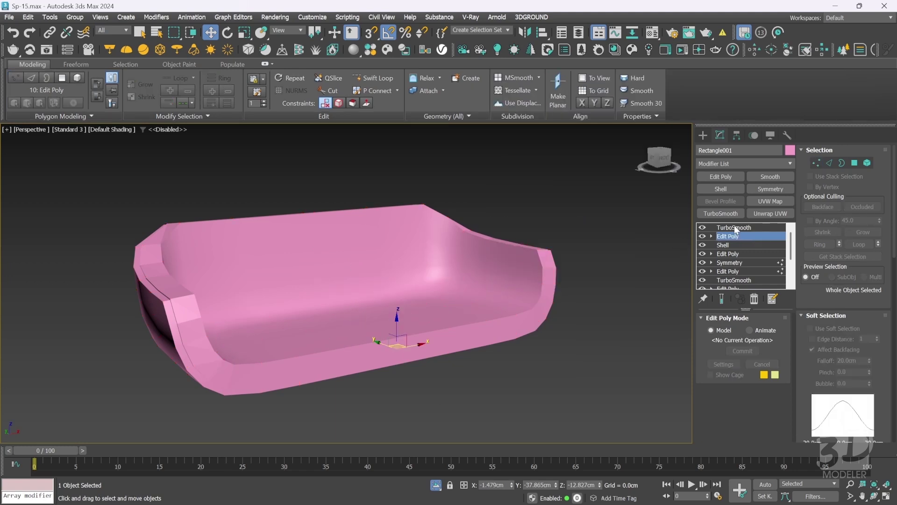
{"action": "left_click", "coordinate": [735, 227]}
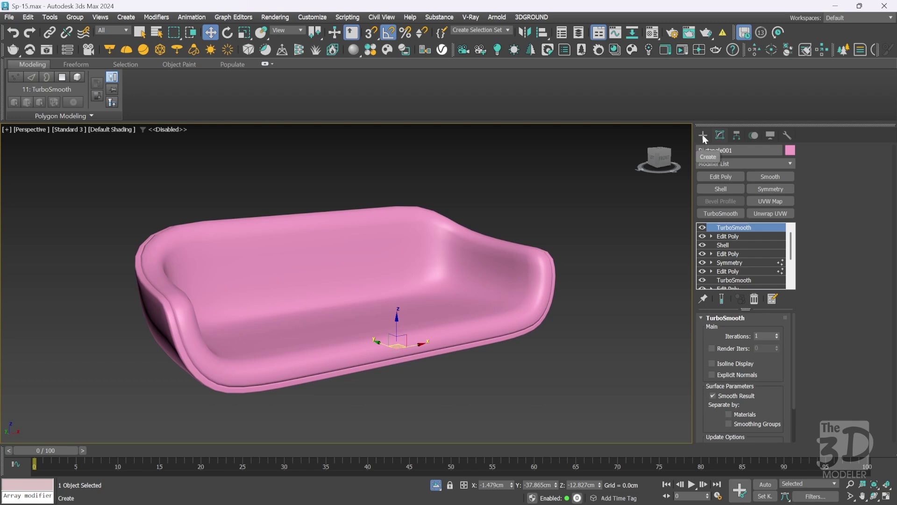
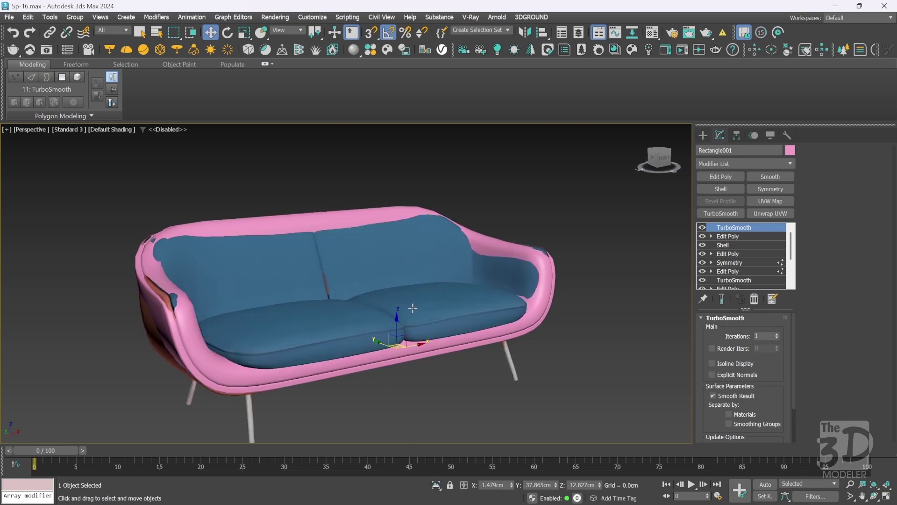
Isolate the original sofa mesh, examine its inner padding from several angles, and exit isolation
{"action": "left_click", "coordinate": [412, 307]}
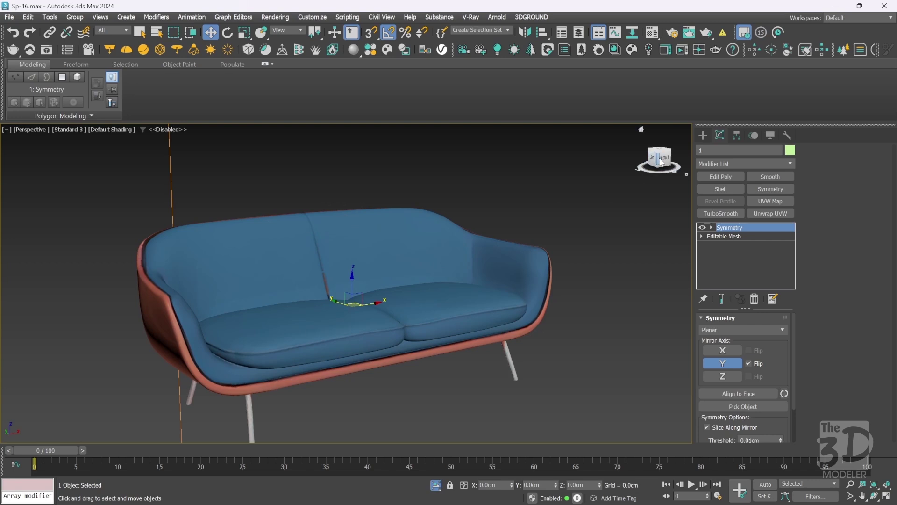
{"action": "left_click_drag", "start_coordinate": [660, 162], "coordinate": [656, 185]}
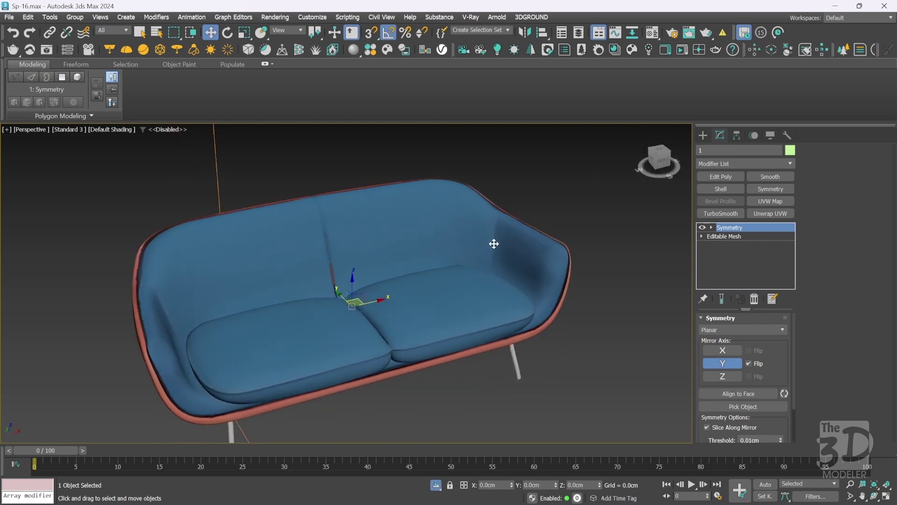
{"action": "left_click", "coordinate": [656, 162]}
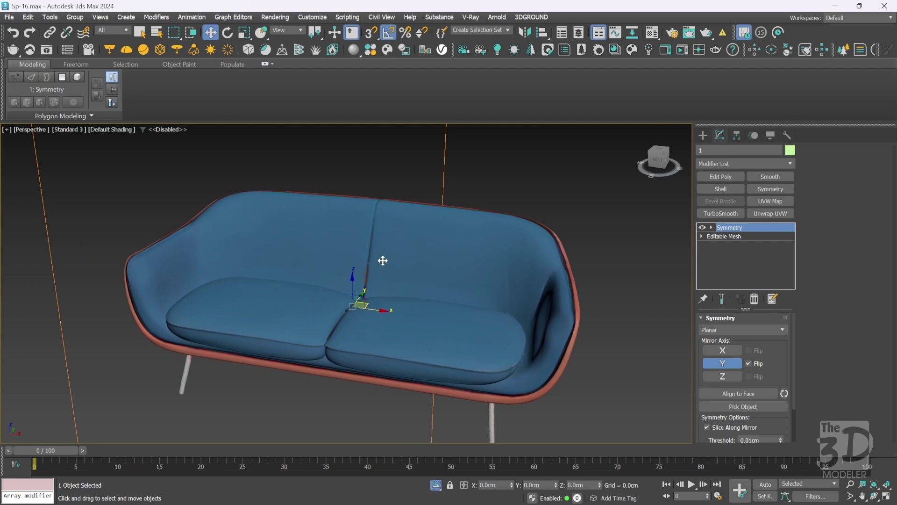
{"action": "left_click", "coordinate": [658, 159]}
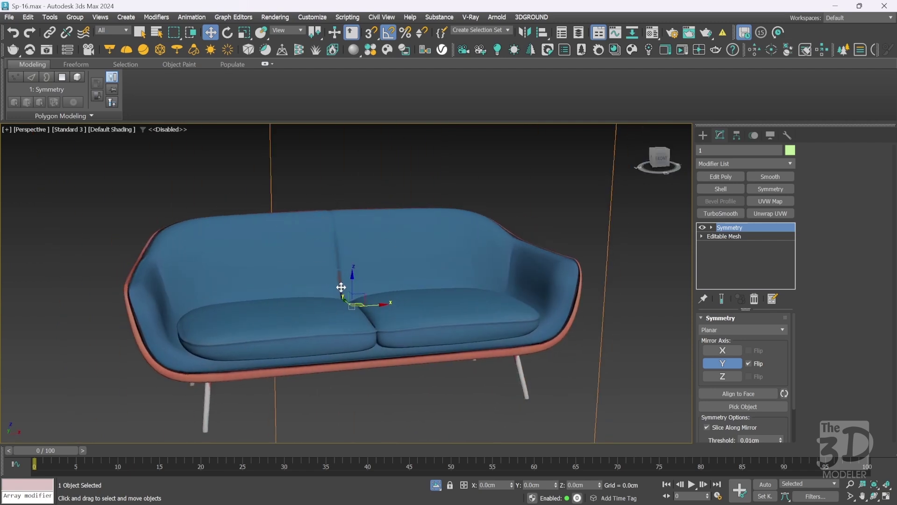
{"action": "left_click", "coordinate": [435, 485]}
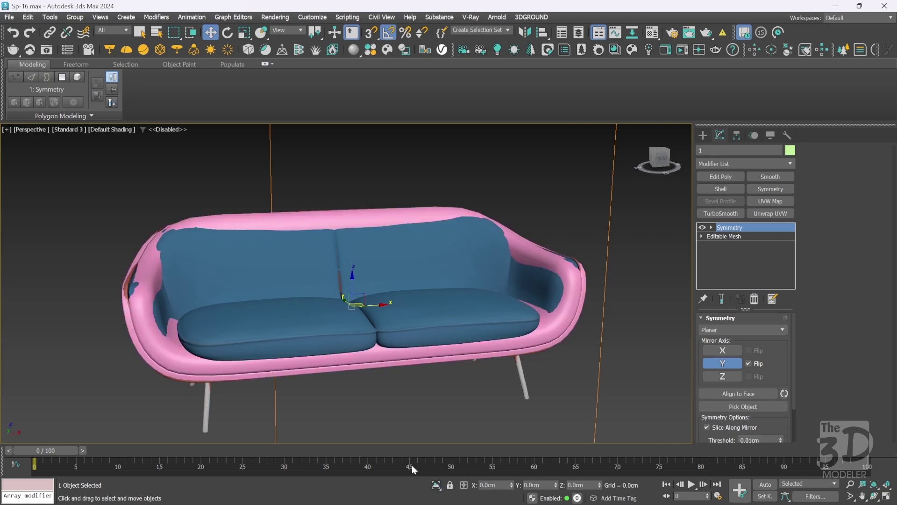
Isolate the pink sofa body and enter edge editing in its top Edit Poly with edged faces shown
{"action": "left_click", "coordinate": [358, 218]}
{"action": "key", "text": "alt+q"}
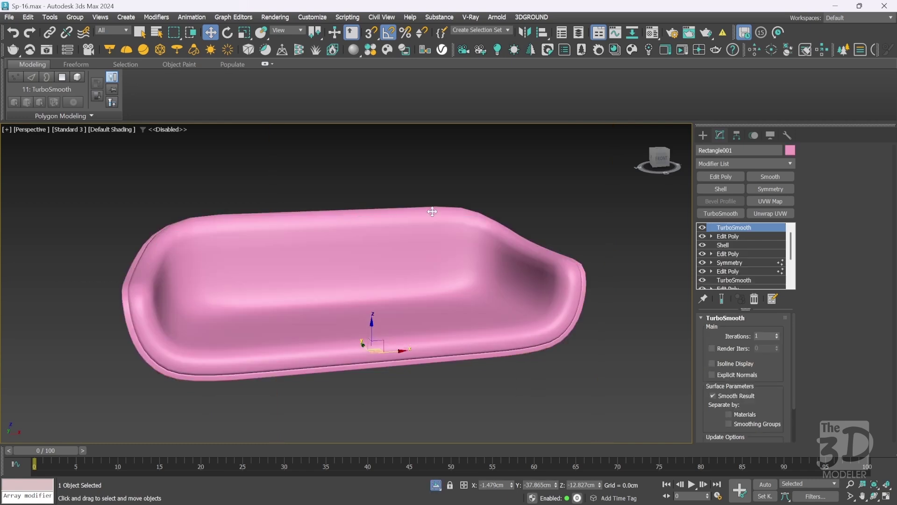
{"action": "left_click", "coordinate": [723, 237]}
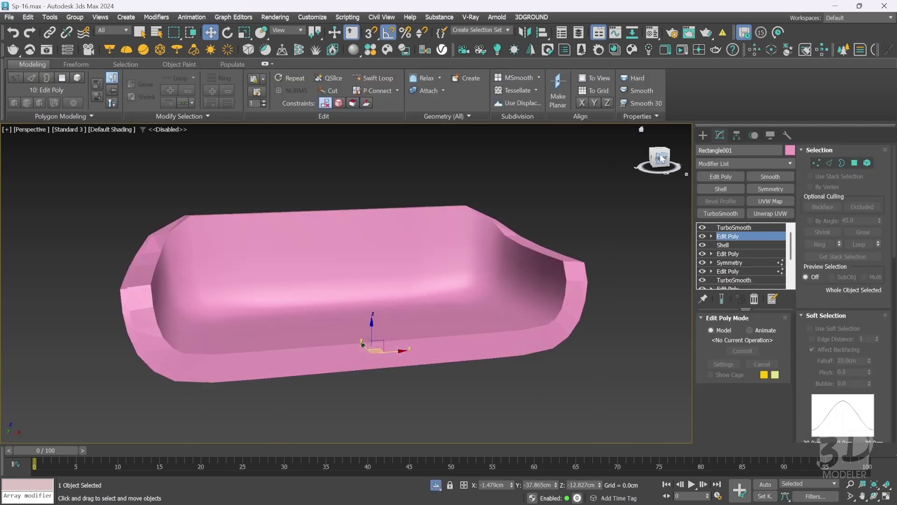
{"action": "mouse_move", "coordinate": [351, 282]}
{"action": "middle_mouse_down", "text": "alt"}
{"action": "mouse_move", "coordinate": [383, 285]}
{"action": "mouse_move", "coordinate": [354, 282]}
{"action": "middle_mouse_up", "text": "alt"}
{"action": "key", "text": "F4"}
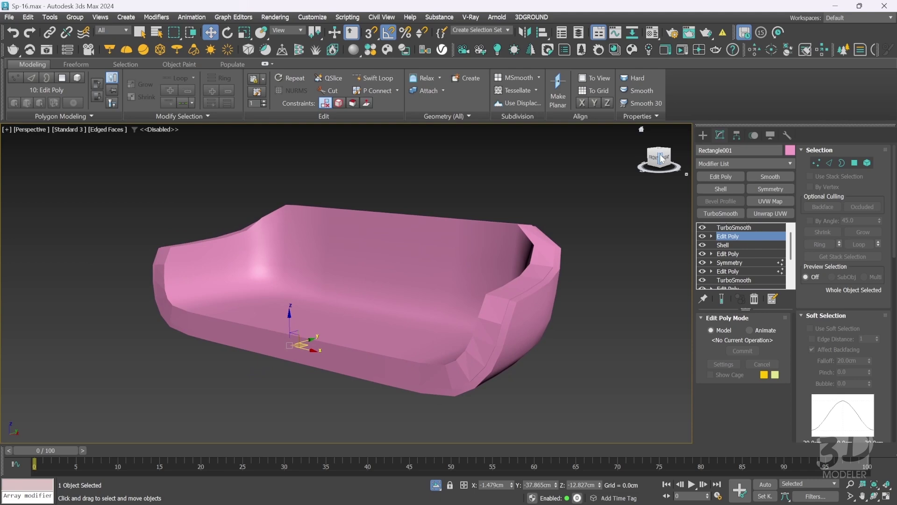
{"action": "key", "text": "2"}
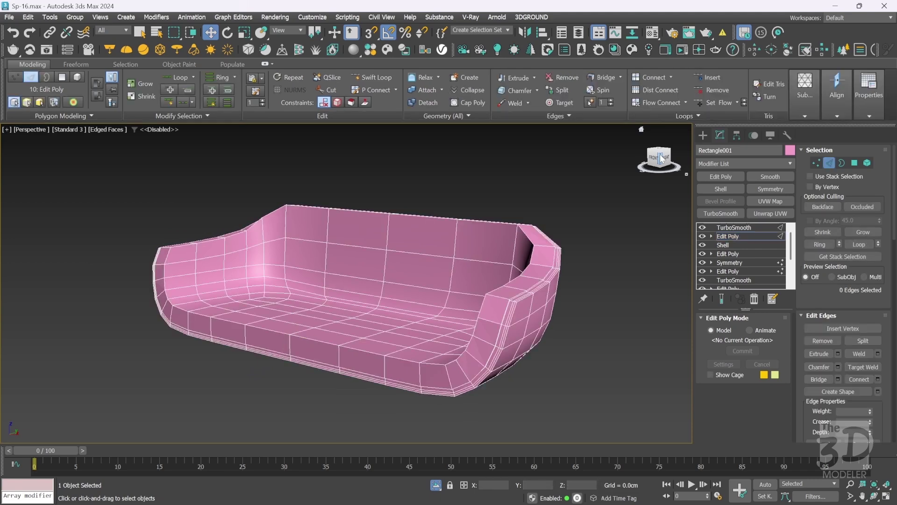
Select the vertical edge loop at the padding's inner rear corner and examine the corner's topology up close
{"action": "double_click", "coordinate": [265, 255]}
{"action": "key", "text": "z"}
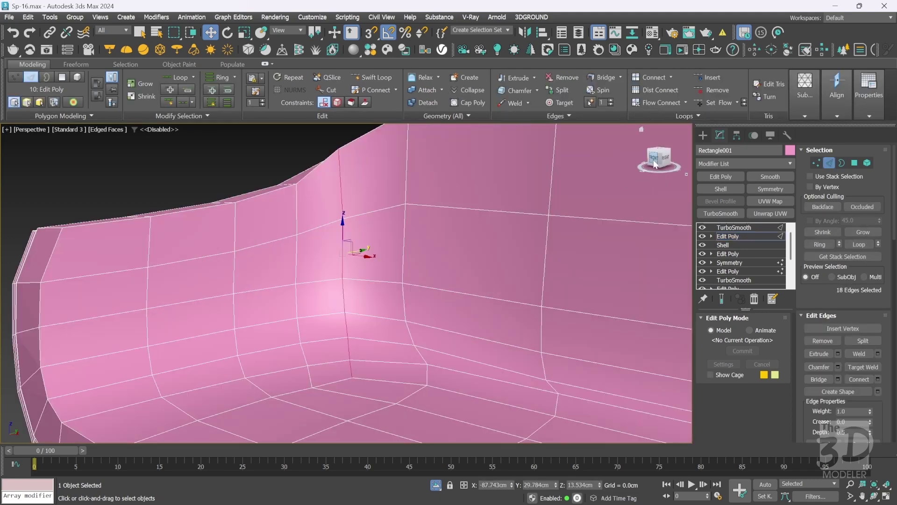
{"action": "middle_click_drag", "start_coordinate": [347, 282], "coordinate": [348, 299], "text": "alt"}
{"action": "left_click_drag", "start_coordinate": [661, 156], "coordinate": [641, 131]}
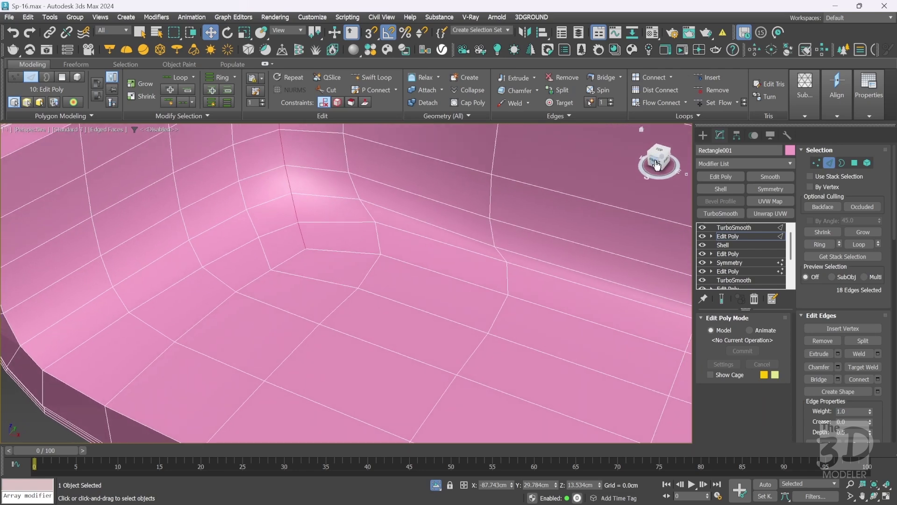
{"action": "key", "text": "shift+z"}
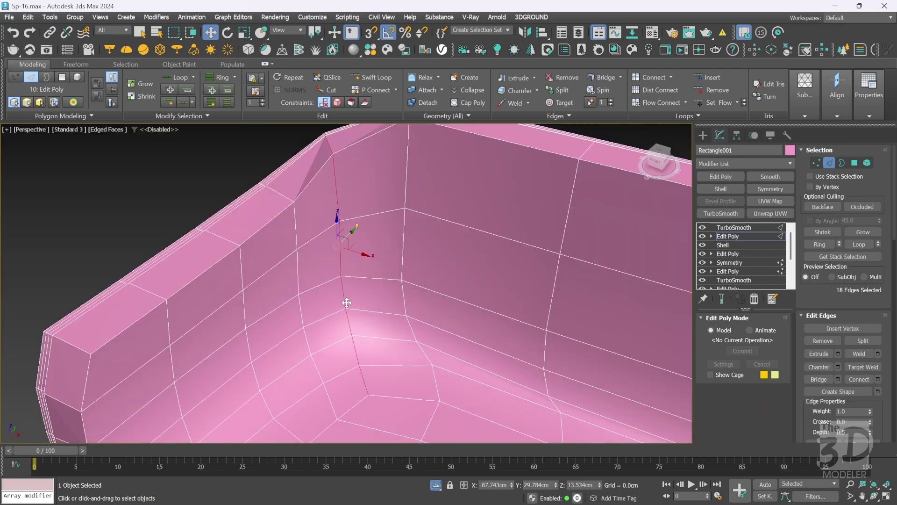
Turn on the edge constraint and slide the vertices of the inner rear corner's loop slightly along their edges
{"action": "key", "text": "1"}
{"action": "left_click", "coordinate": [338, 102]}
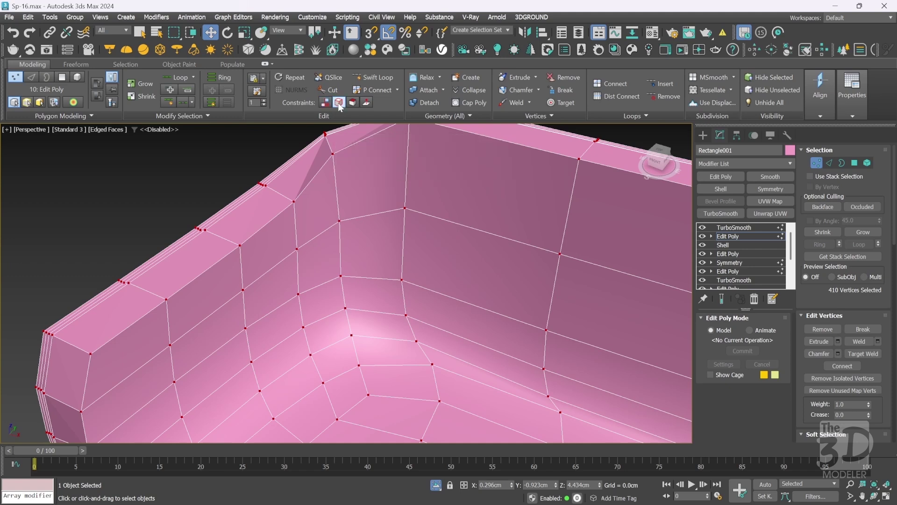
{"action": "left_click", "coordinate": [345, 276]}
{"action": "left_click_drag", "start_coordinate": [353, 264], "coordinate": [352, 262]}
{"action": "left_click", "coordinate": [352, 334]}
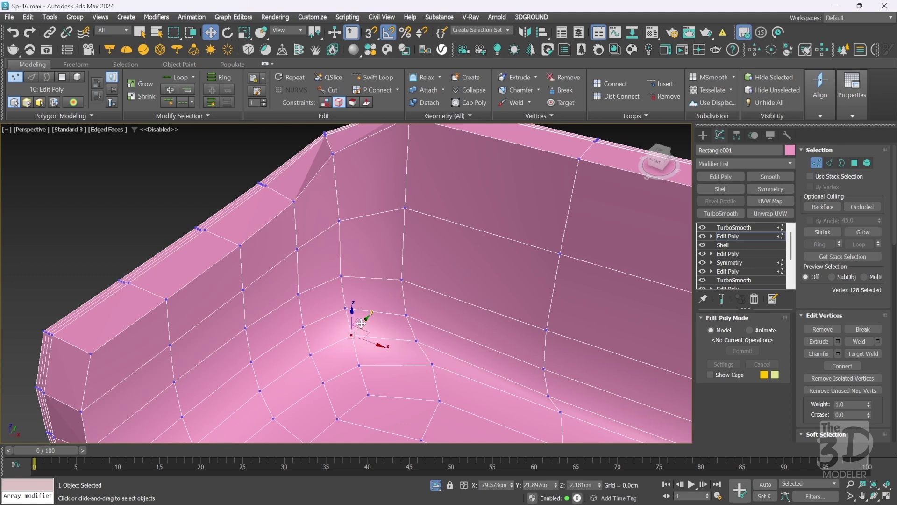
{"action": "left_click_drag", "start_coordinate": [361, 323], "coordinate": [359, 324]}
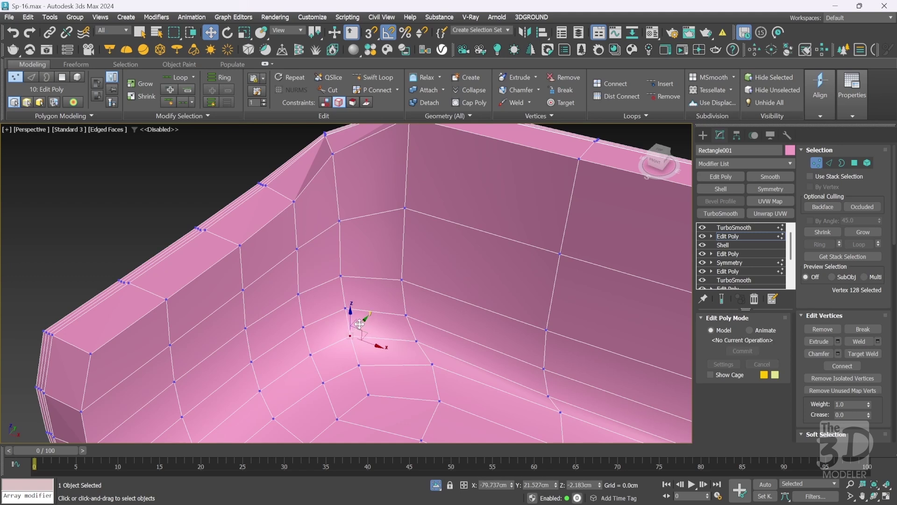
{"action": "left_click", "coordinate": [360, 365]}
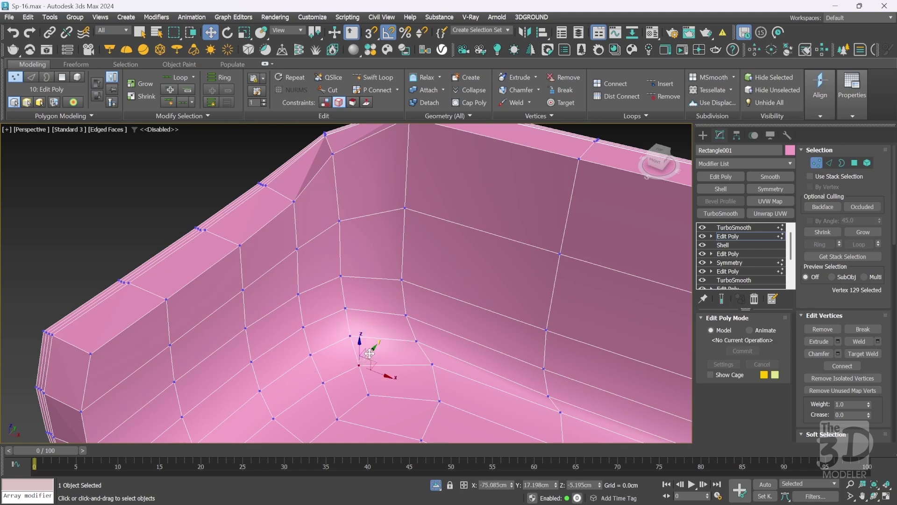
{"action": "left_click_drag", "start_coordinate": [369, 354], "coordinate": [367, 355]}
{"action": "left_click", "coordinate": [369, 293]}
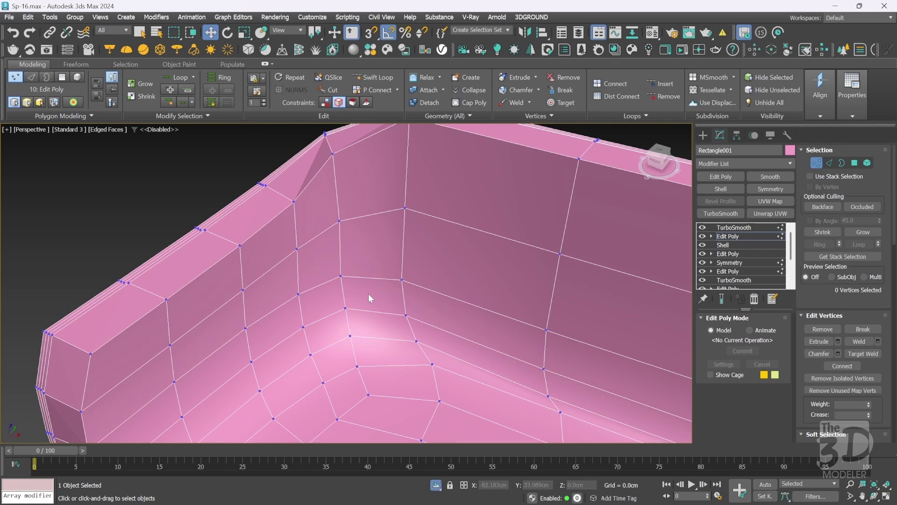
Select the backrest's centre vertex, then add a Symmetry modifier above the Edit Poly, mirroring on X with Flip enabled
{"action": "key", "text": "z"}
{"action": "left_click", "coordinate": [368, 265]}
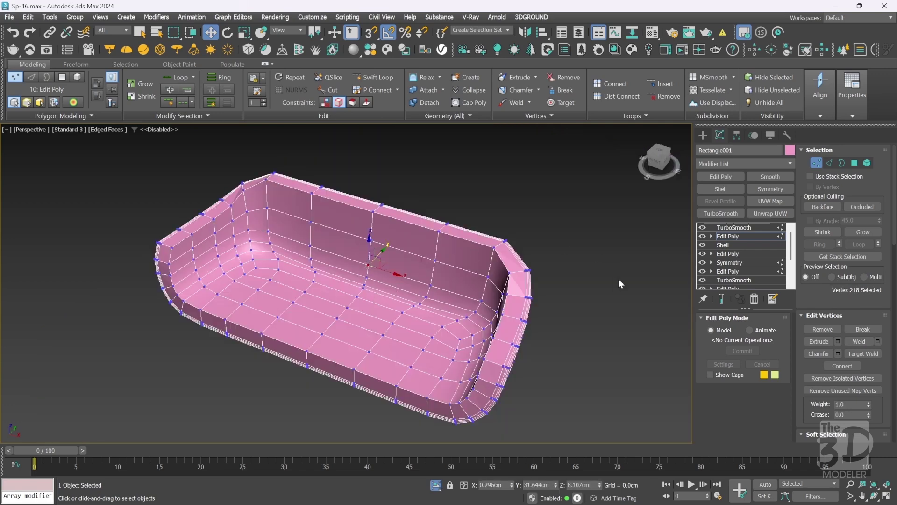
{"action": "left_click", "coordinate": [772, 191]}
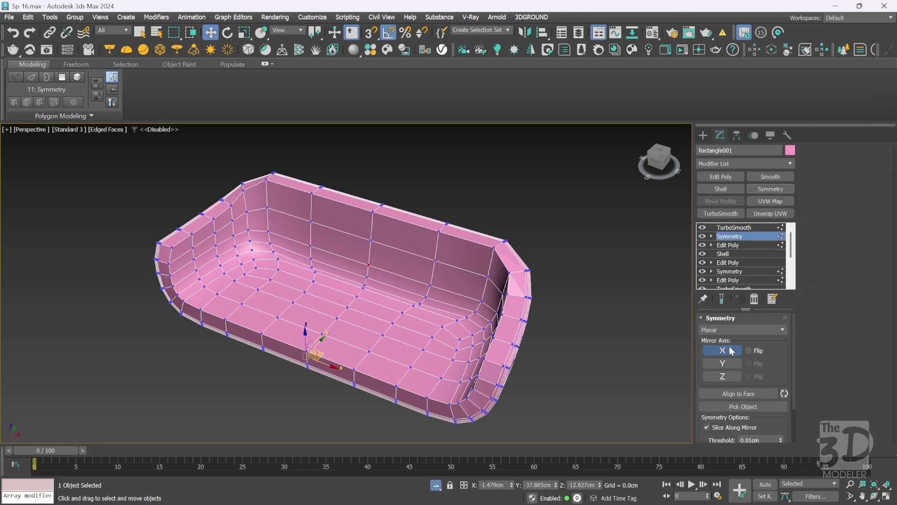
{"action": "left_click", "coordinate": [748, 350]}
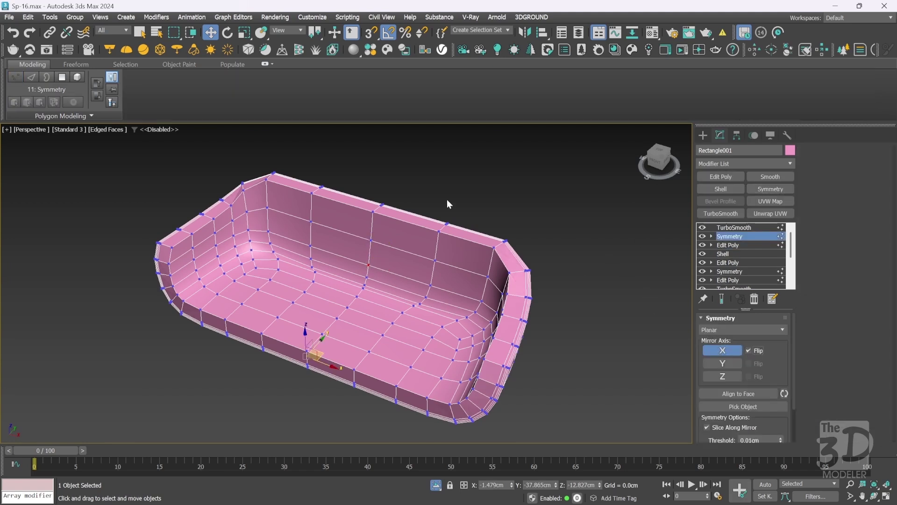
Add an Edit Poly modifier above the Symmetry and set the TurboSmooth at the top of the stack to 2 iterations
{"action": "left_click", "coordinate": [721, 176]}
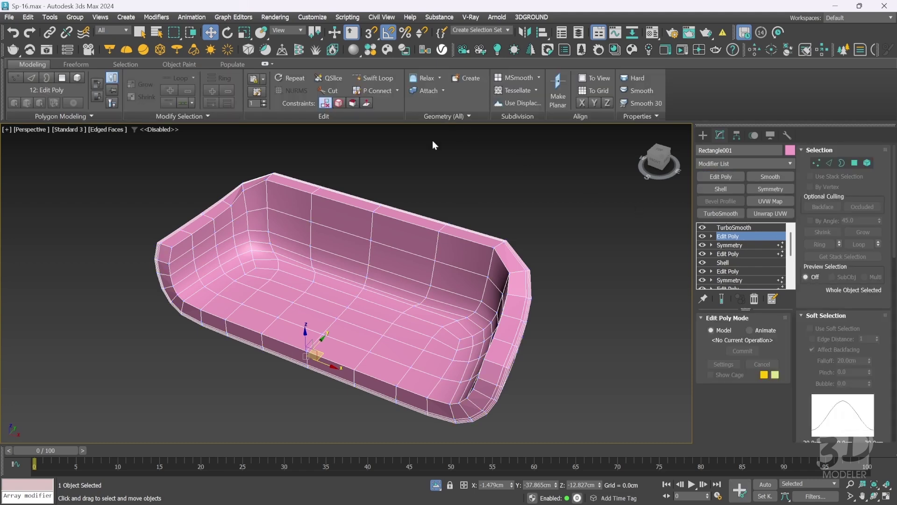
{"action": "left_click", "coordinate": [755, 226]}
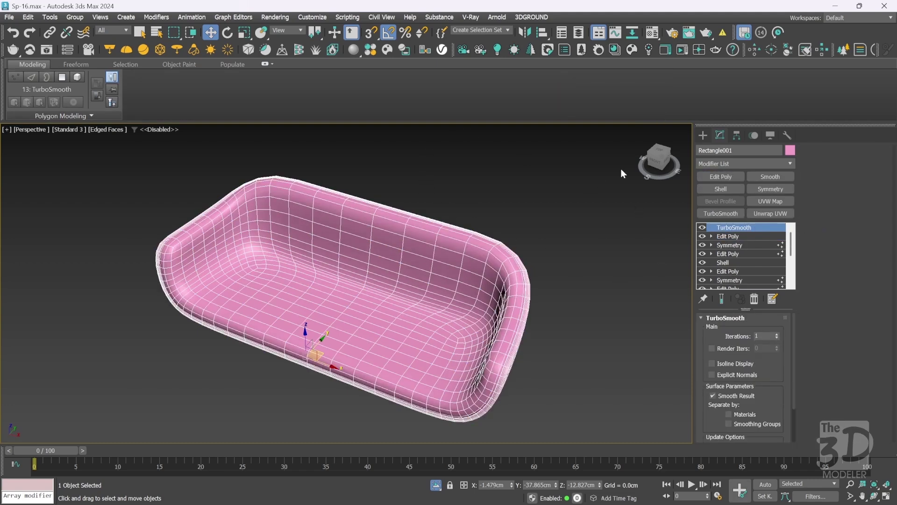
{"action": "left_click", "coordinate": [656, 163]}
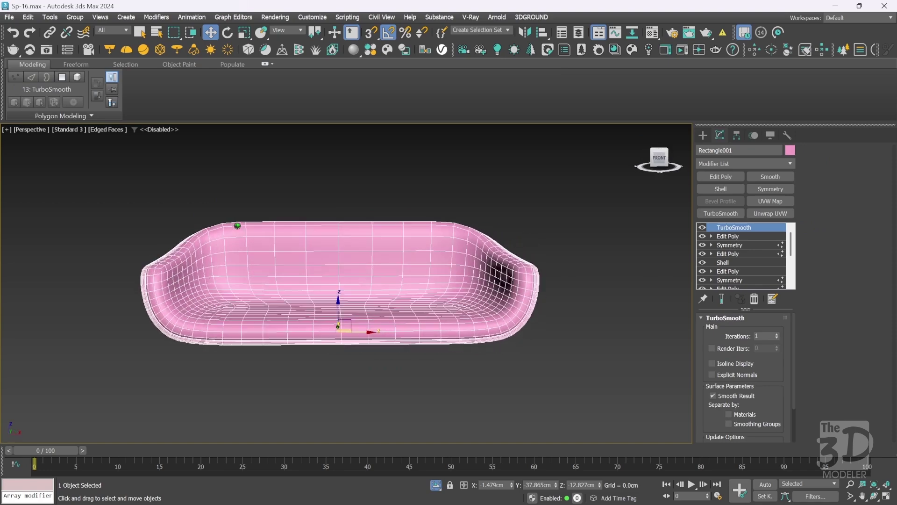
{"action": "middle_click_drag", "start_coordinate": [237, 226], "coordinate": [488, 234], "text": "alt"}
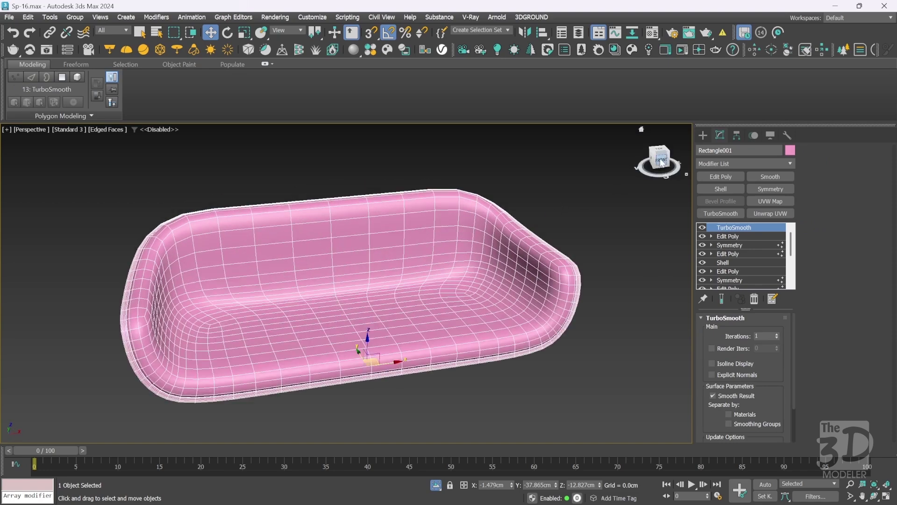
{"action": "mouse_move", "coordinate": [662, 163]}
{"action": "left_mouse_down"}
{"action": "mouse_move", "coordinate": [656, 155]}
{"action": "mouse_move", "coordinate": [655, 169]}
{"action": "mouse_move", "coordinate": [667, 164]}
{"action": "left_mouse_up"}
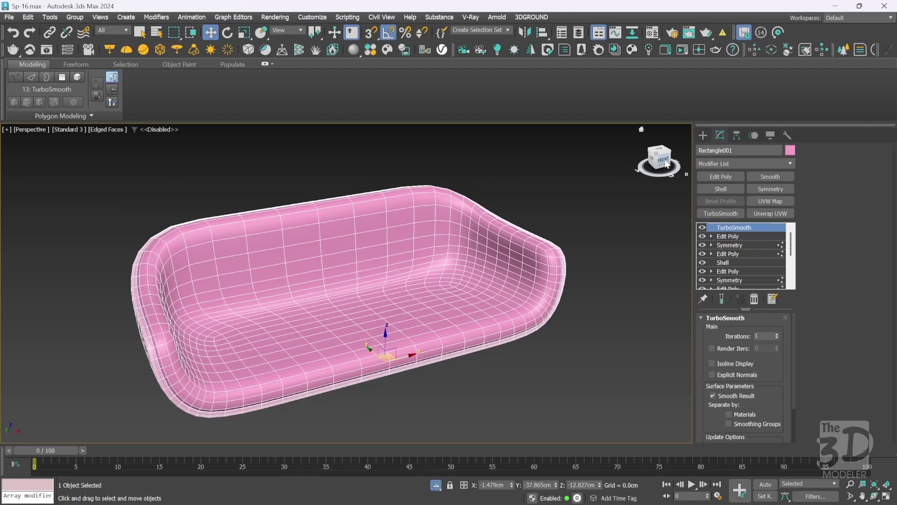
{"action": "left_click", "coordinate": [776, 334]}
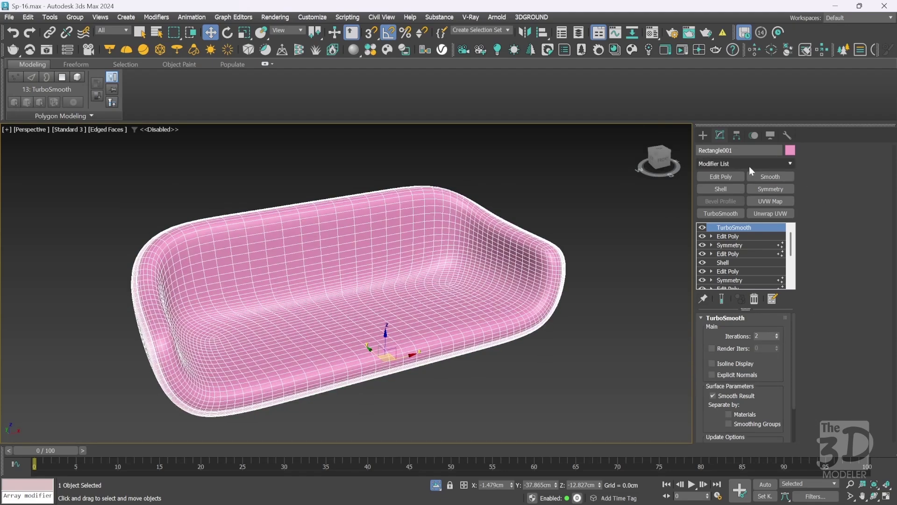
Add an Edit Poly above the TurboSmooth and select the vertical edge loops running through both inner rear corners of the sofa body
{"action": "left_click", "coordinate": [725, 177]}
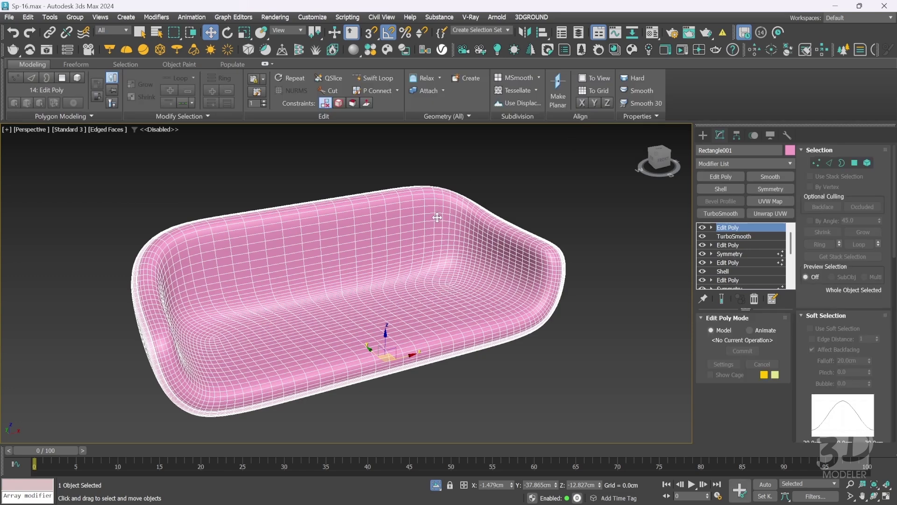
{"action": "left_click", "coordinate": [828, 163]}
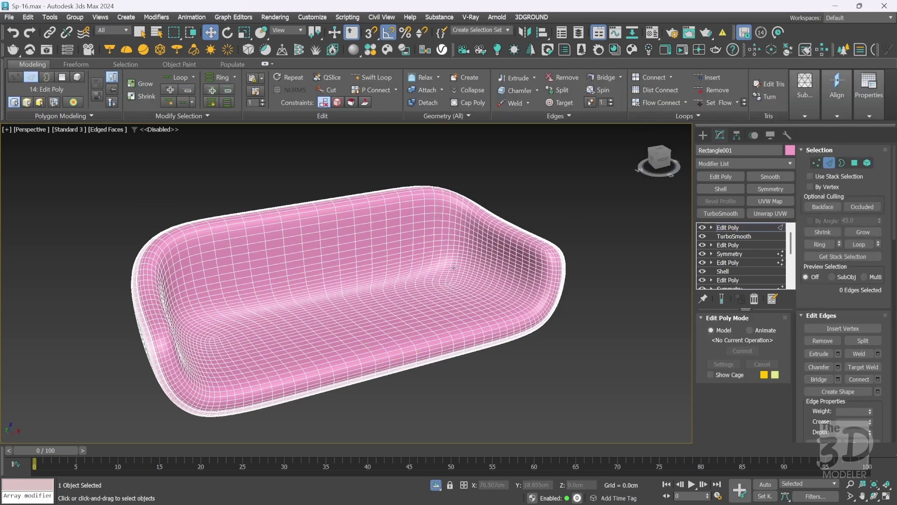
{"action": "scroll", "coordinate": [455, 267], "scroll_direction": "up", "scroll_amount": 8}
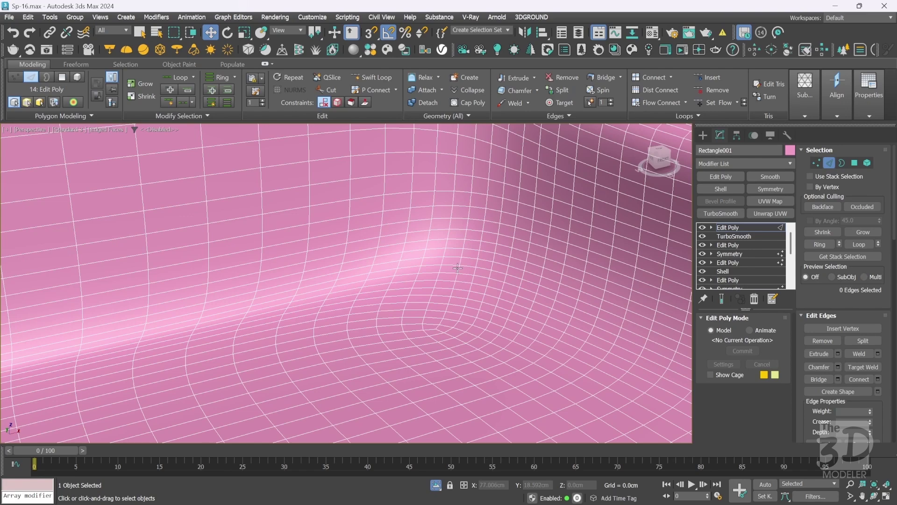
{"action": "double_click", "coordinate": [458, 270]}
{"action": "scroll", "coordinate": [458, 269], "scroll_direction": "down", "scroll_amount": 8}
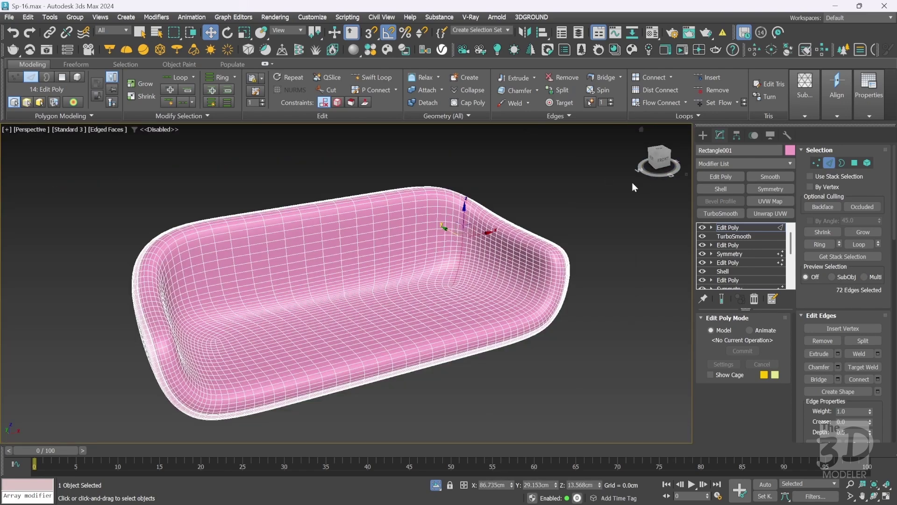
{"action": "left_click_drag", "start_coordinate": [660, 162], "coordinate": [664, 169]}
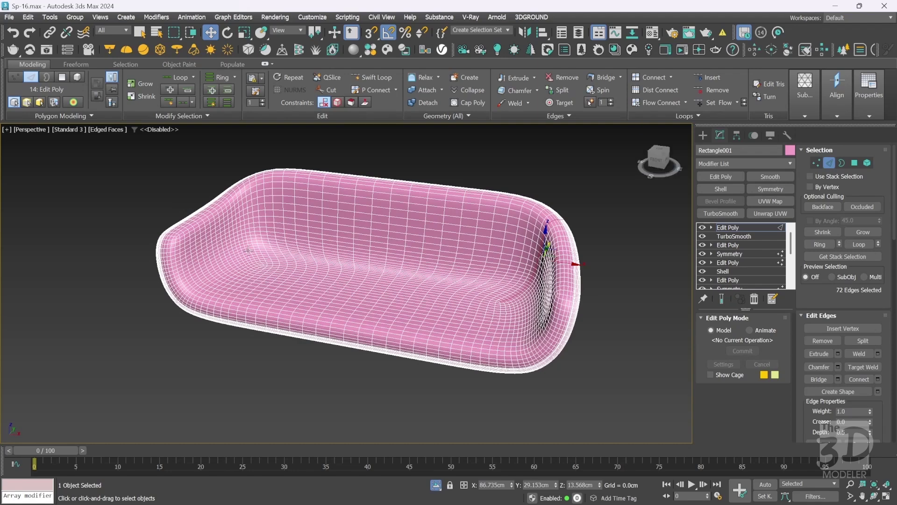
{"action": "scroll", "coordinate": [255, 254], "scroll_direction": "up", "scroll_amount": 10}
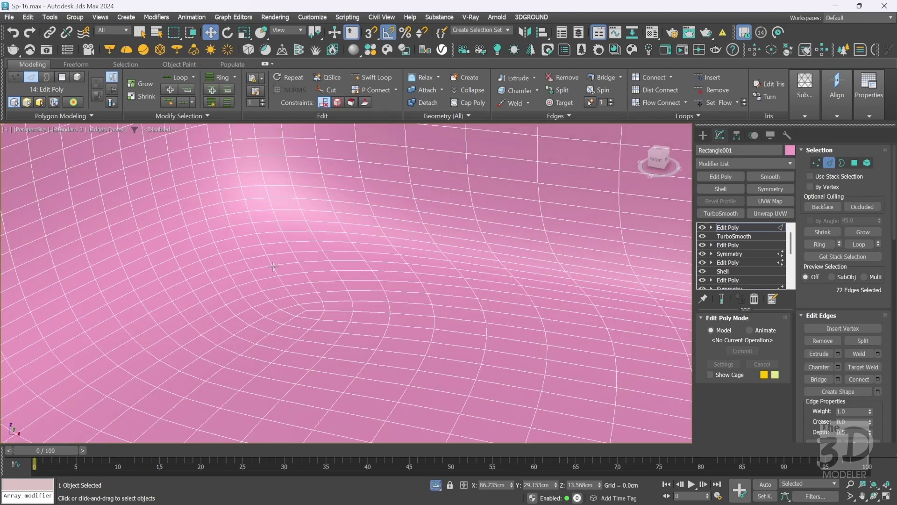
{"action": "double_click", "coordinate": [276, 271], "text": "ctrl"}
{"action": "scroll", "coordinate": [275, 268], "scroll_direction": "down", "scroll_amount": 10}
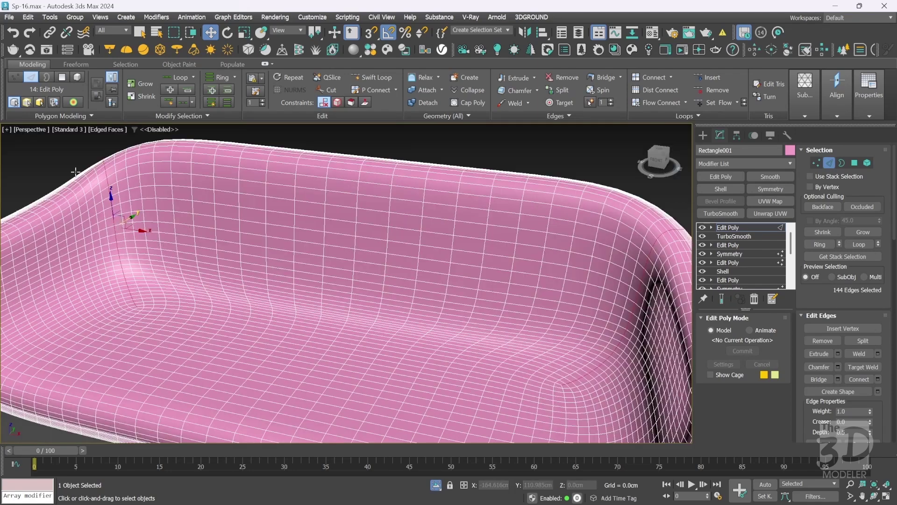
Start extruding the two selected corner loops inward with a height of -0.3 cm, with edged faces hidden
{"action": "key", "text": "z"}
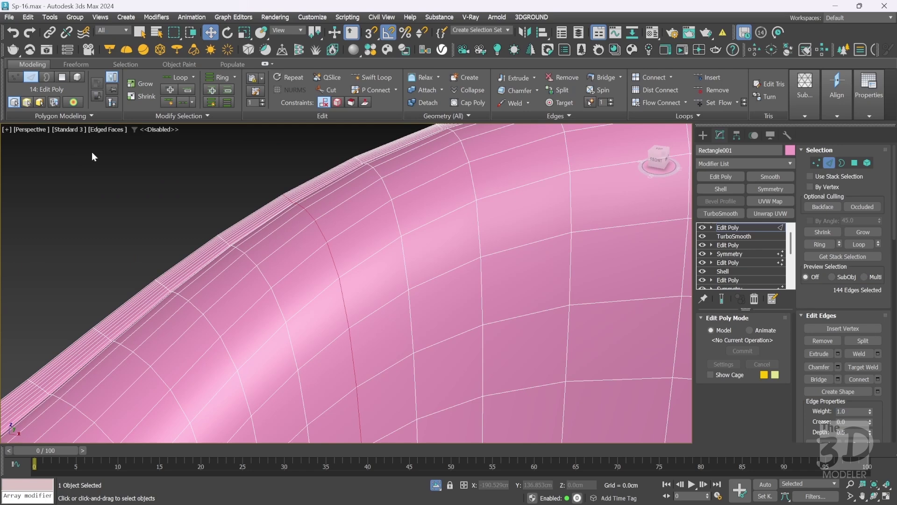
{"action": "right_click", "coordinate": [105, 164]}
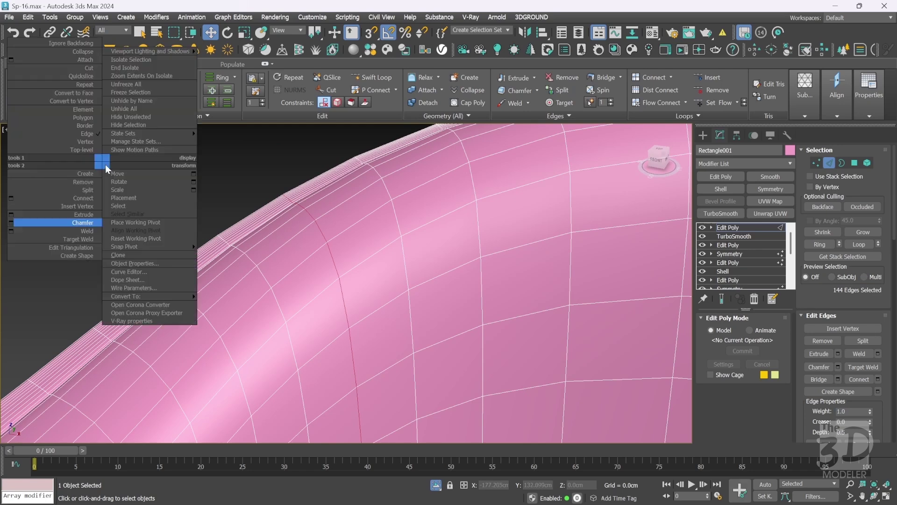
{"action": "left_click", "coordinate": [12, 215]}
{"action": "key", "text": "F4"}
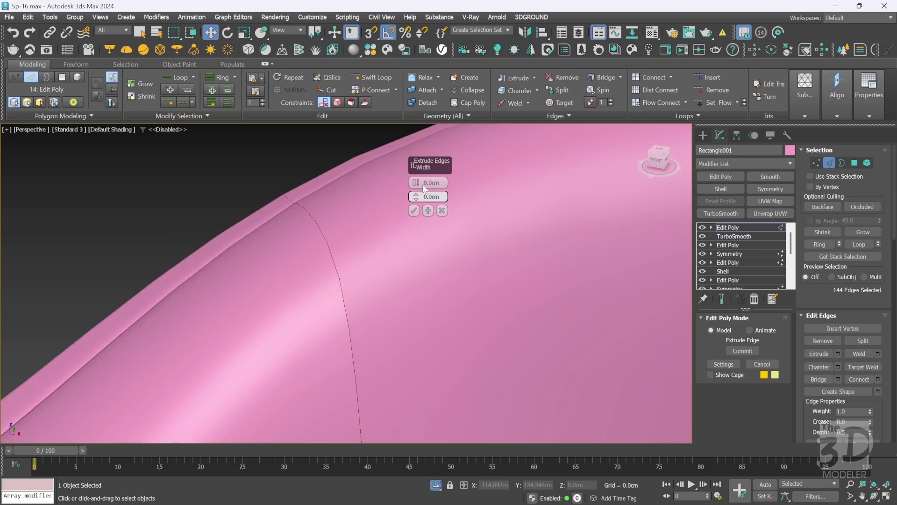
{"action": "left_click", "coordinate": [428, 182]}
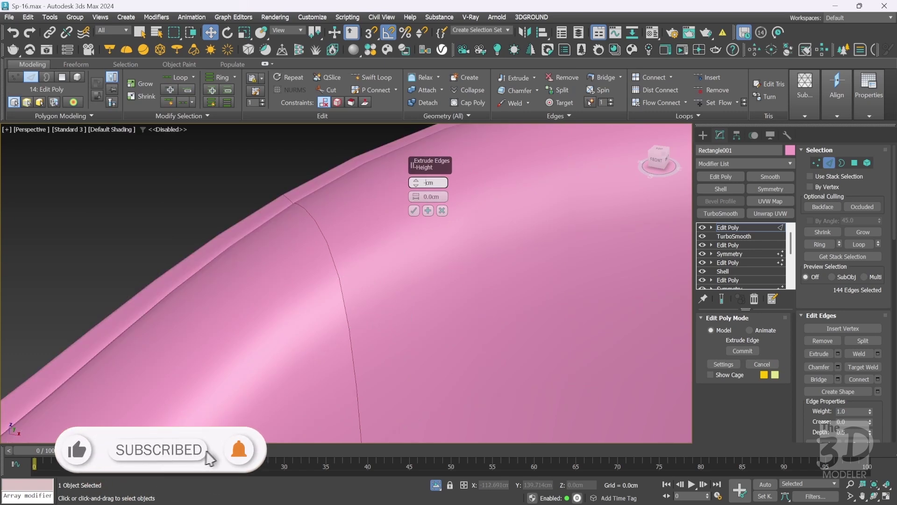
{"action": "type", "text": "-0.3"}
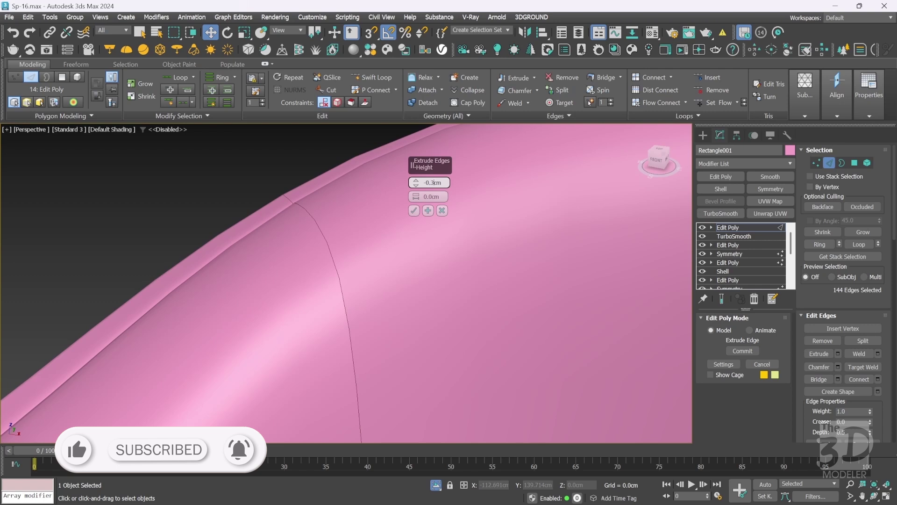
{"action": "key", "text": "Tab"}
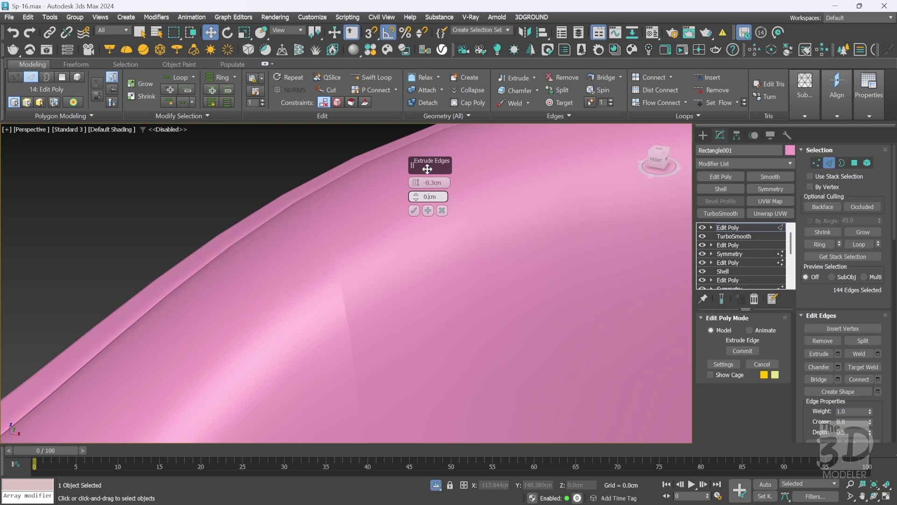
Set the extrusion width to 0.1 cm and apply the -0.3 cm extrusion to the corner seam edges
{"action": "type", "text": "1"}
{"action": "key", "text": "Return"}
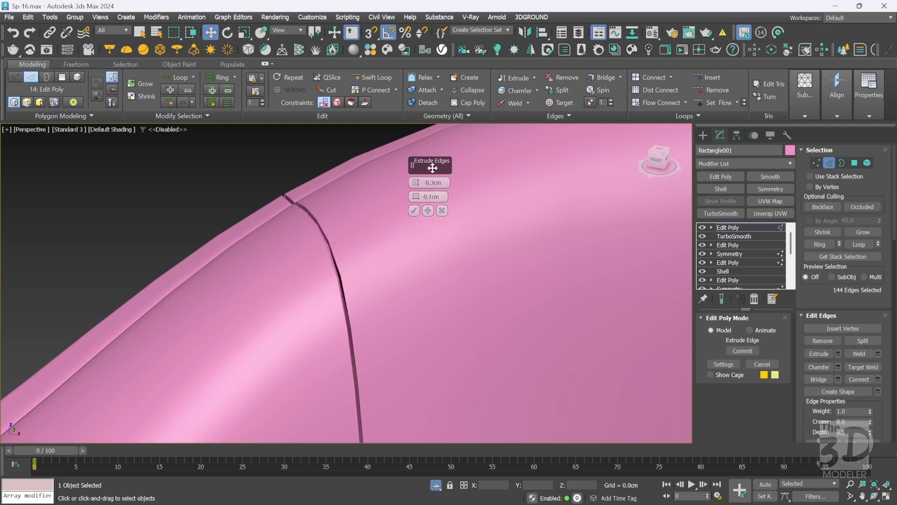
{"action": "left_click", "coordinate": [413, 211]}
Select the edge loops bordering both corner seam grooves and chamfer them by 0.1 cm
{"action": "key", "text": "F4"}
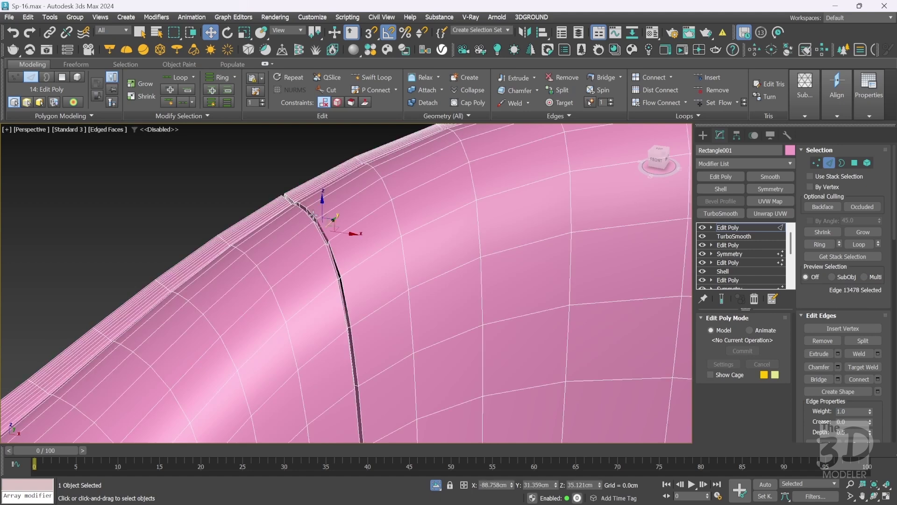
{"action": "left_click", "coordinate": [313, 214], "text": "ctrl"}
{"action": "key", "text": "z"}
{"action": "scroll", "coordinate": [313, 215], "scroll_direction": "down", "scroll_amount": 8}
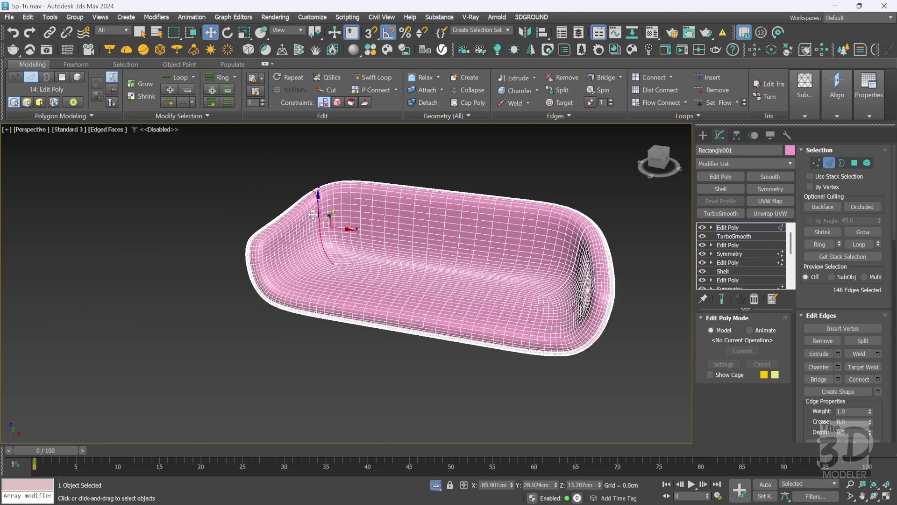
{"action": "scroll", "coordinate": [591, 228], "scroll_direction": "up", "scroll_amount": 12}
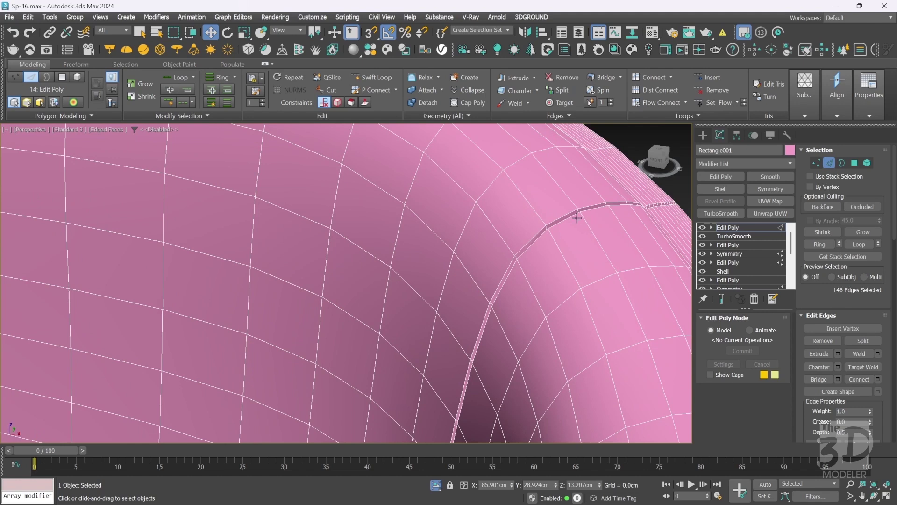
{"action": "double_click", "coordinate": [572, 216], "text": "ctrl"}
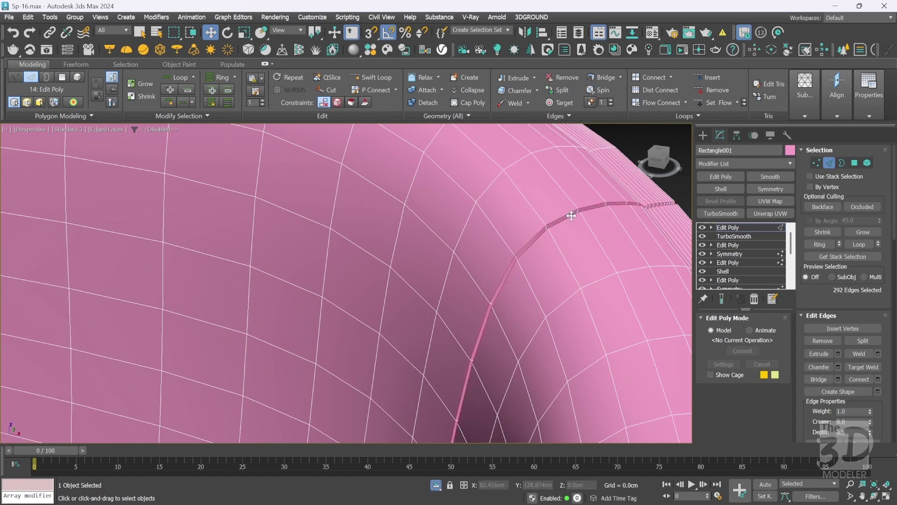
{"action": "right_click", "coordinate": [414, 205]}
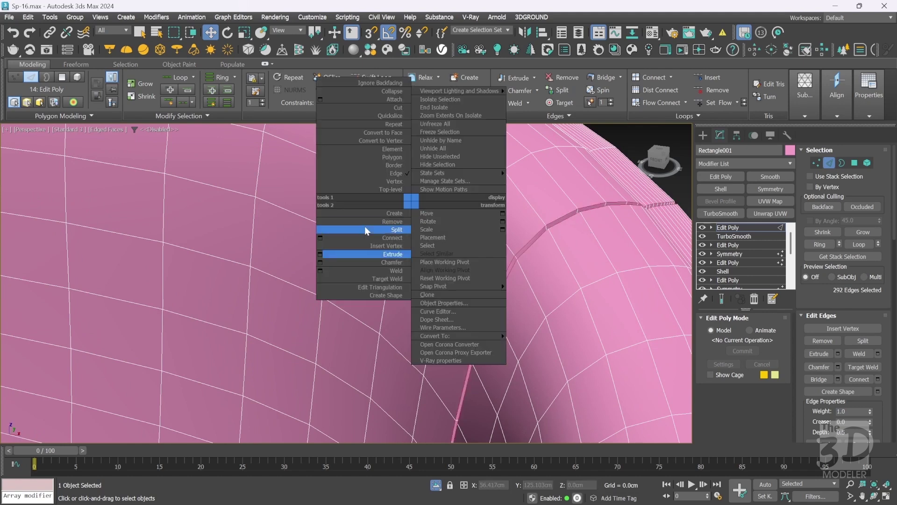
{"action": "left_click", "coordinate": [320, 263]}
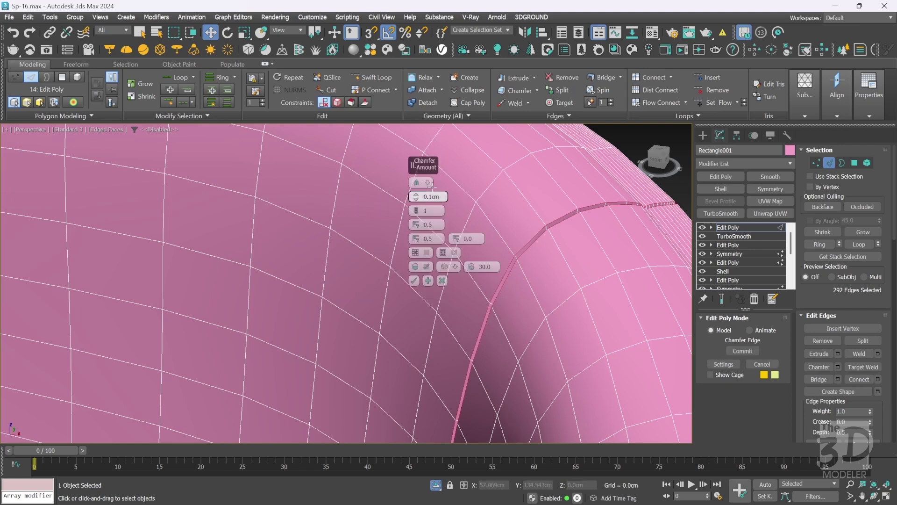
{"action": "key", "text": "Return"}
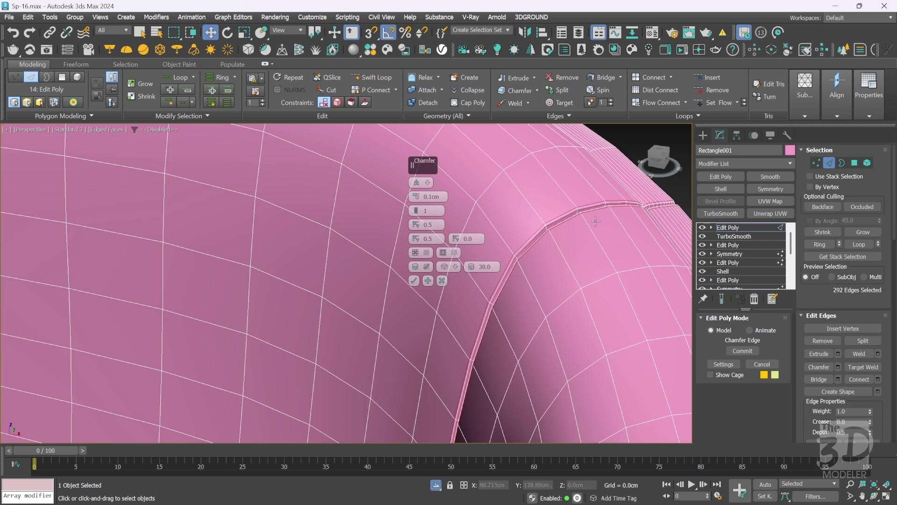
{"action": "left_click", "coordinate": [414, 281]}
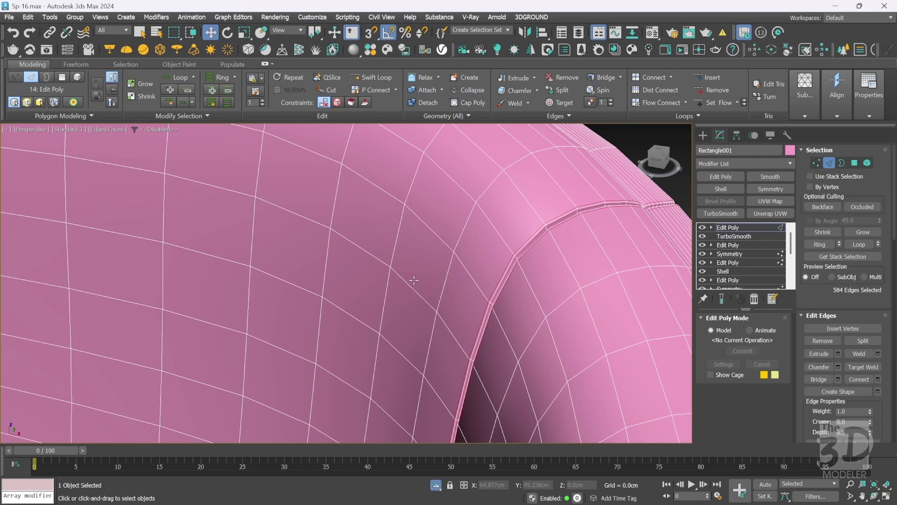
Add a TurboSmooth modifier above the Edit Poly and inspect the sofa's corner seams with edged faces hidden
{"action": "left_click", "coordinate": [742, 226]}
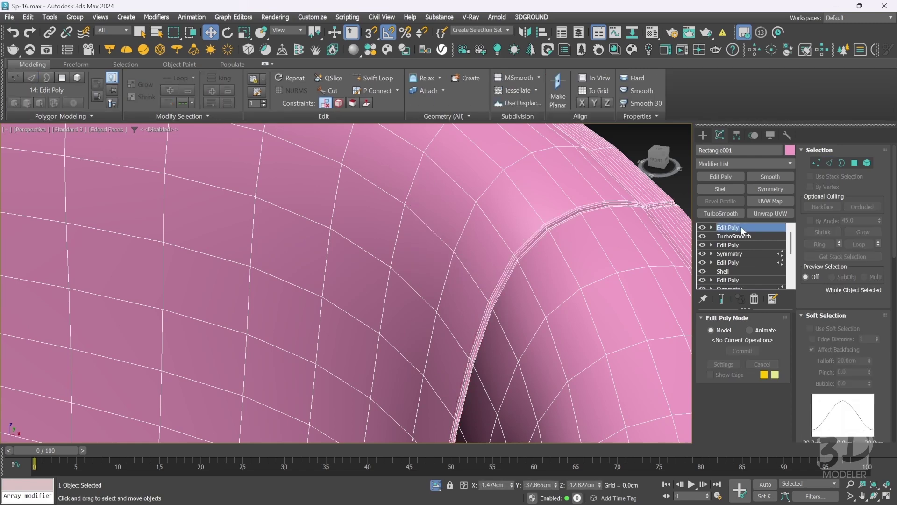
{"action": "left_click", "coordinate": [721, 213]}
{"action": "key", "text": "z"}
{"action": "key", "text": "F4"}
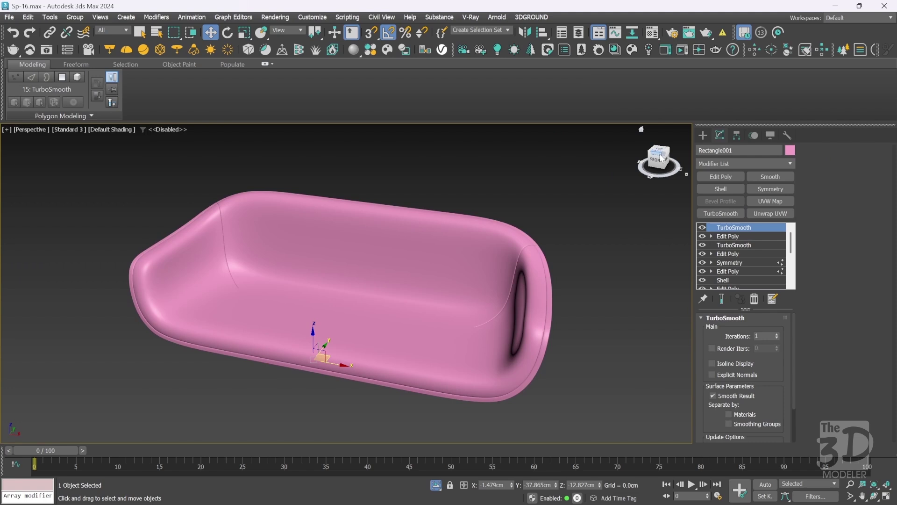
{"action": "middle_click_drag", "start_coordinate": [402, 230], "coordinate": [264, 222], "text": "alt"}
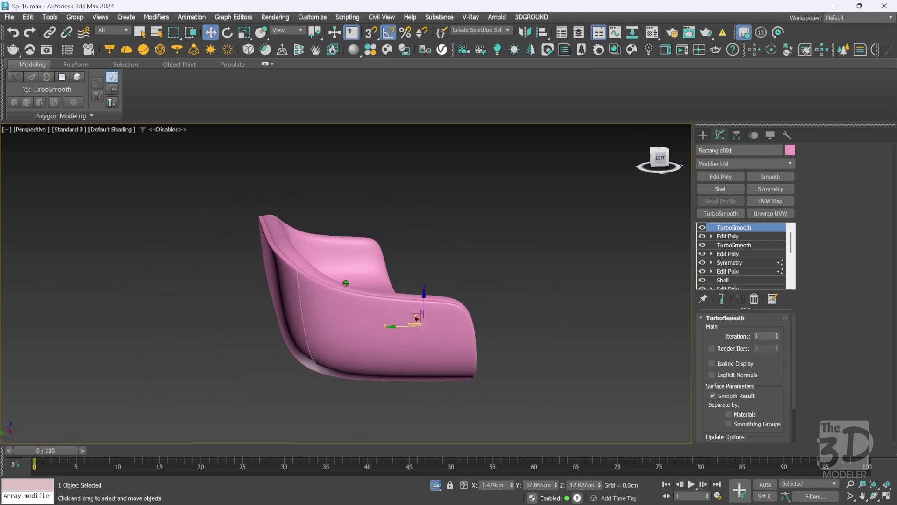
{"action": "left_click_drag", "start_coordinate": [662, 159], "coordinate": [722, 160]}
{"action": "middle_click_drag", "start_coordinate": [346, 282], "coordinate": [341, 254], "text": "alt"}
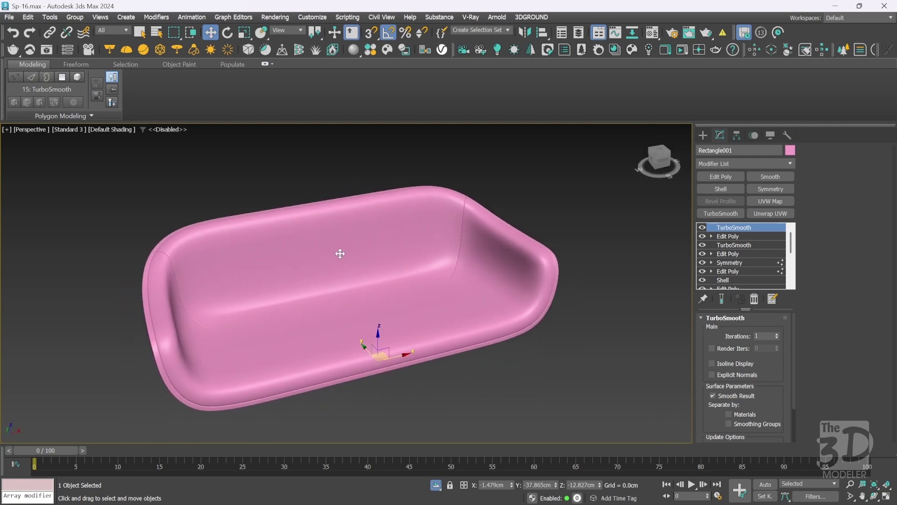
In the Edit Poly below the top TurboSmooth, select the sofa's central edge loop and deselect its front seat portion
{"action": "left_click", "coordinate": [736, 237]}
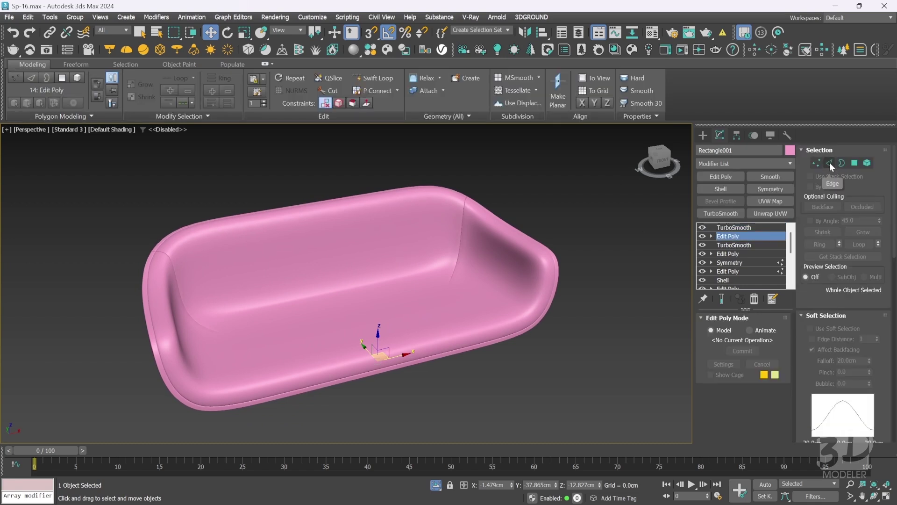
{"action": "left_click", "coordinate": [830, 162]}
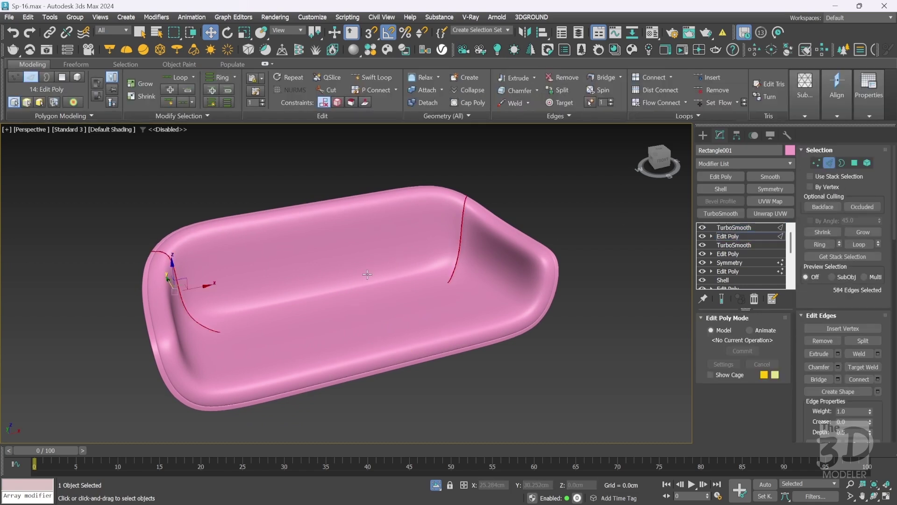
{"action": "key", "text": "2"}
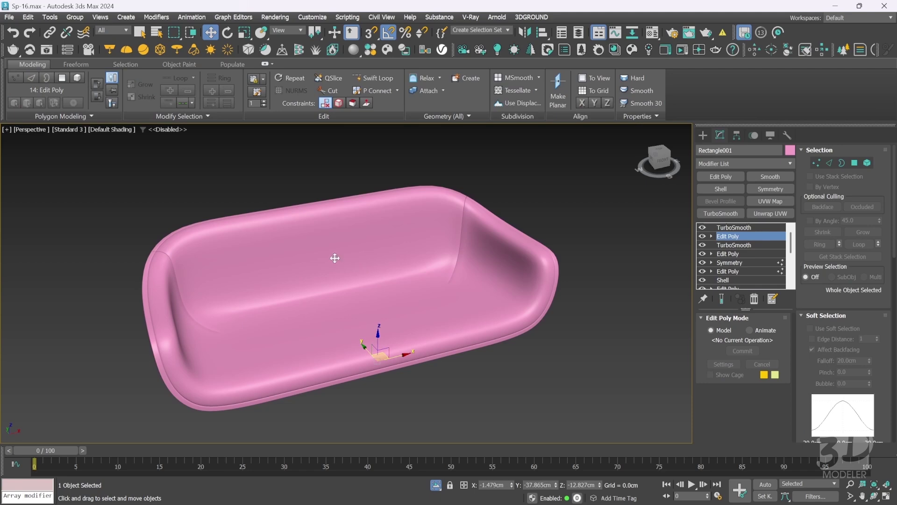
{"action": "key", "text": "2"}
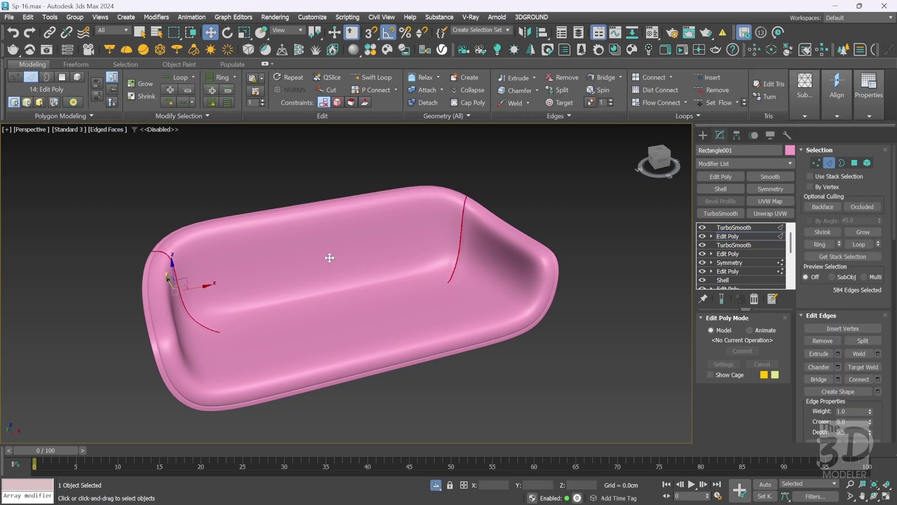
{"action": "left_click", "coordinate": [326, 244]}
{"action": "key", "text": "F4"}
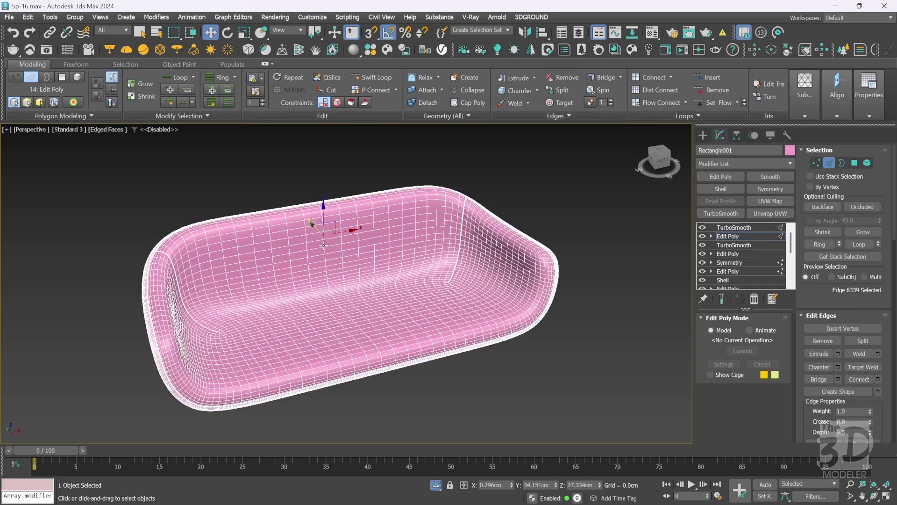
{"action": "double_click", "coordinate": [324, 245]}
{"action": "key", "text": "t"}
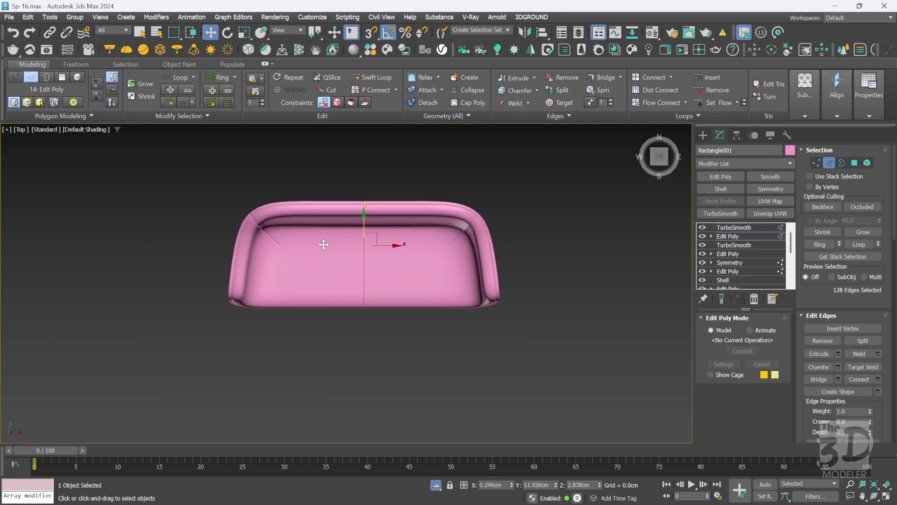
{"action": "left_click_drag", "start_coordinate": [352, 333], "coordinate": [382, 245], "text": "alt"}
{"action": "key", "text": "p"}
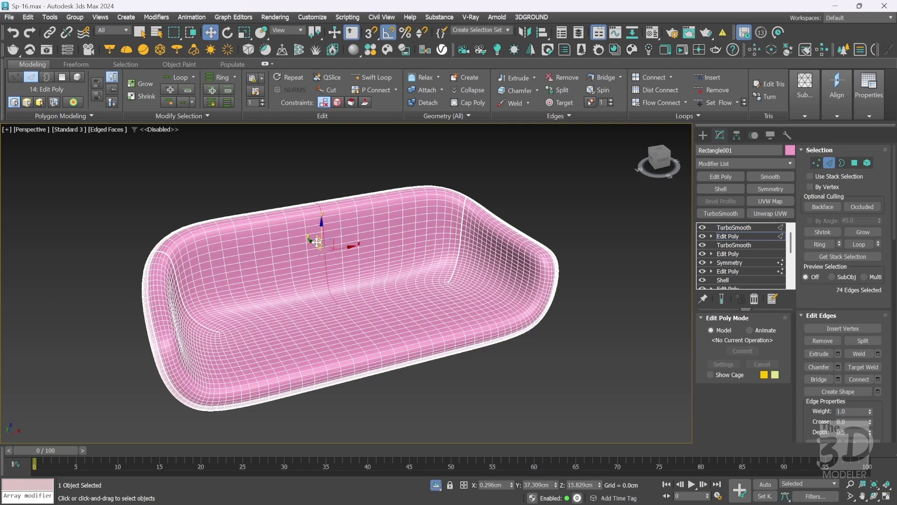
Extrude the selected central backrest edges with a height of -0.6 cm and a width of 0.7 cm
{"action": "scroll", "coordinate": [317, 242], "scroll_direction": "up", "scroll_amount": 3}
{"action": "right_click", "coordinate": [290, 148]}
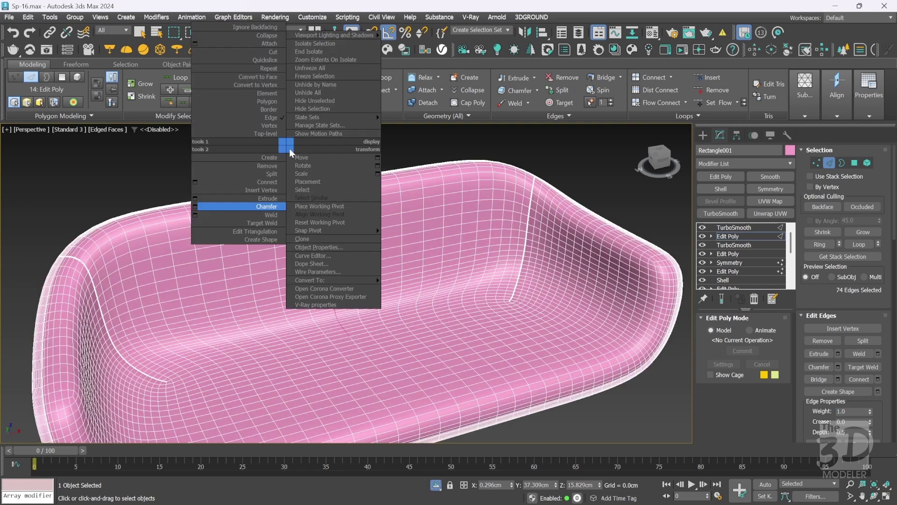
{"action": "left_click", "coordinate": [195, 199]}
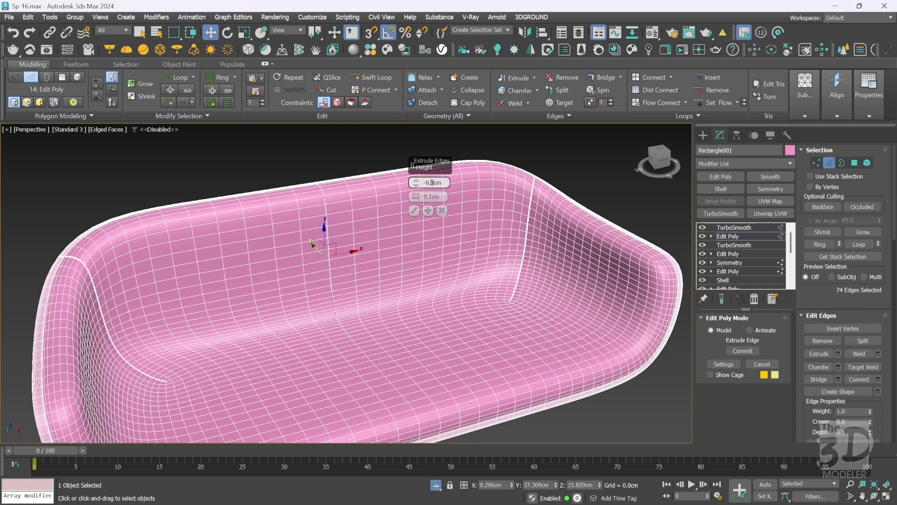
{"action": "key", "text": "Tab"}
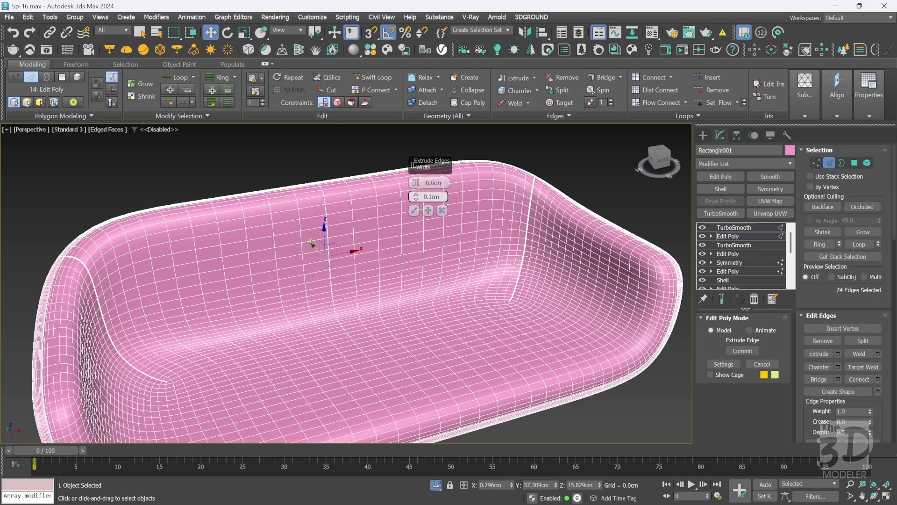
{"action": "key", "text": "Return"}
{"action": "key", "text": "Return"}
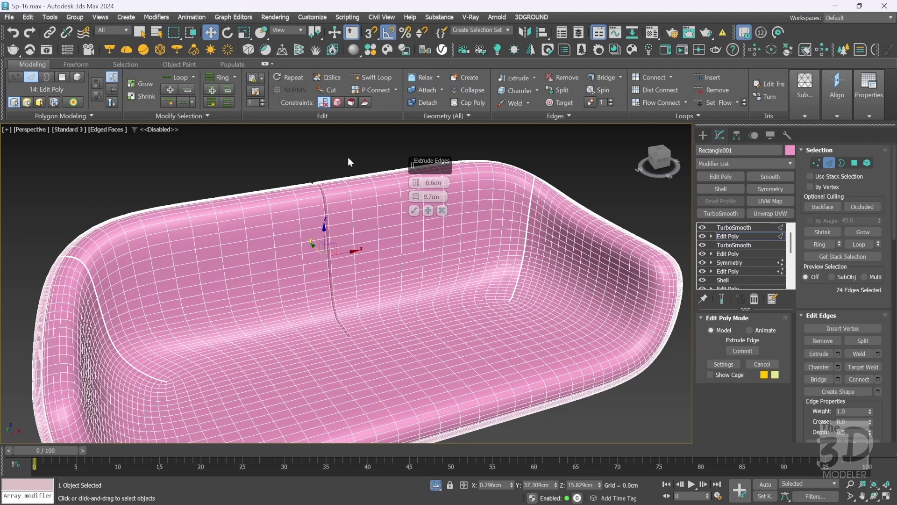
{"action": "left_click", "coordinate": [414, 211]}
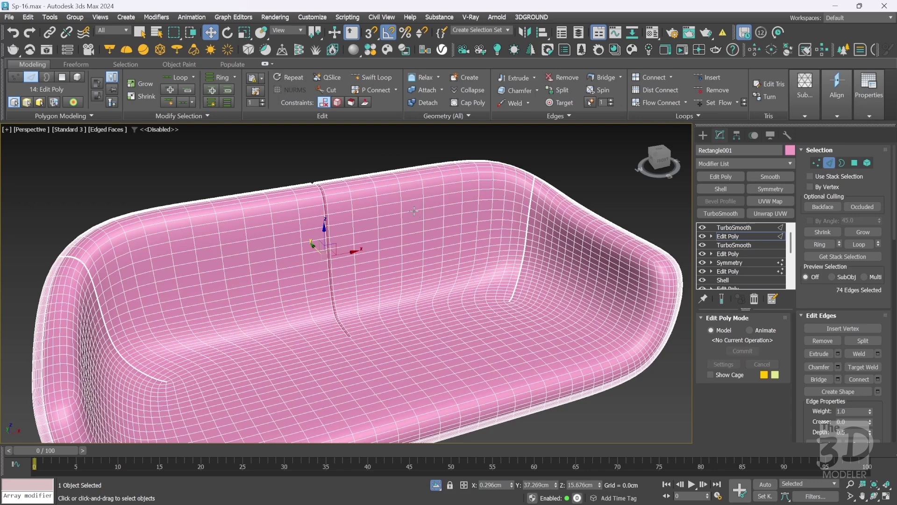
Select the edge loops bordering the central backrest groove and chamfer them by 0.8 cm
{"action": "double_click", "coordinate": [327, 209], "text": "ctrl"}
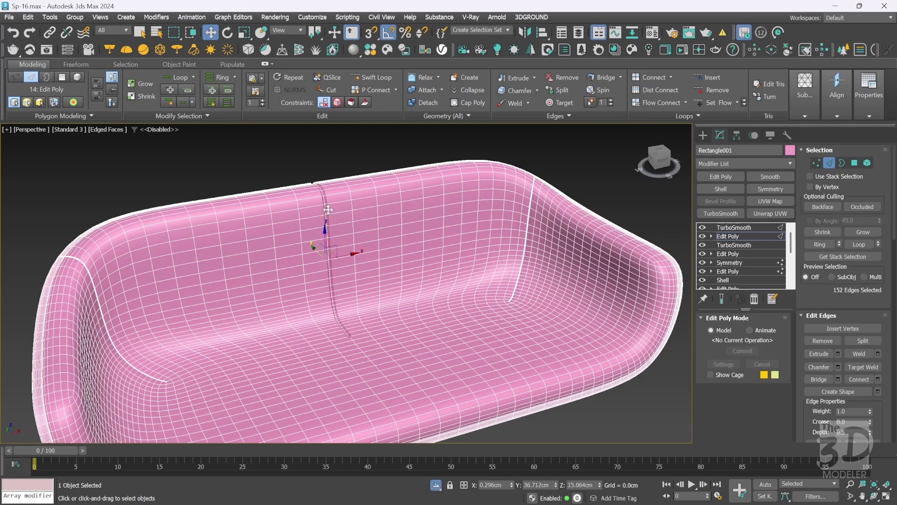
{"action": "right_click", "coordinate": [328, 209]}
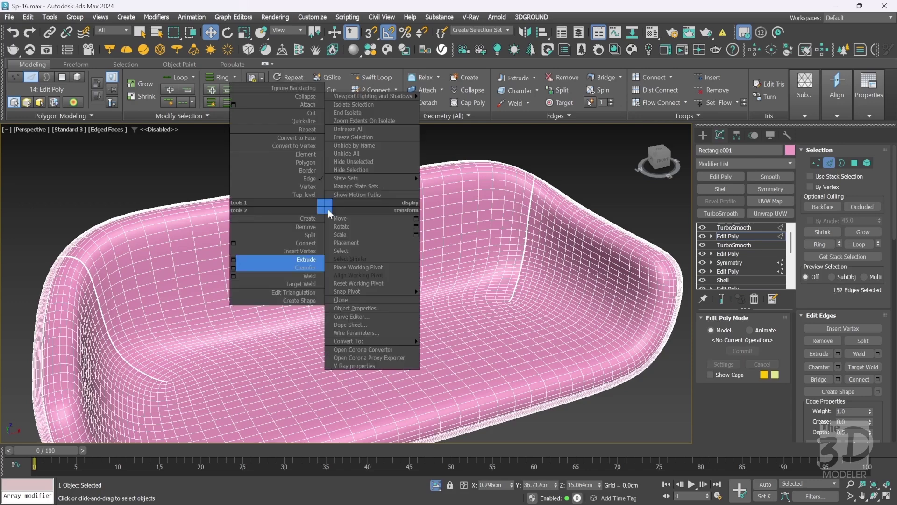
{"action": "left_click", "coordinate": [237, 270]}
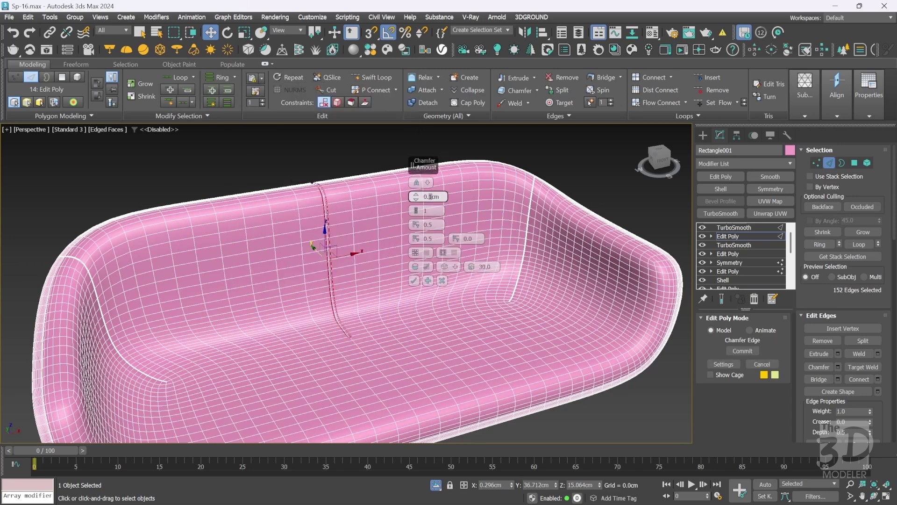
{"action": "key", "text": "Return"}
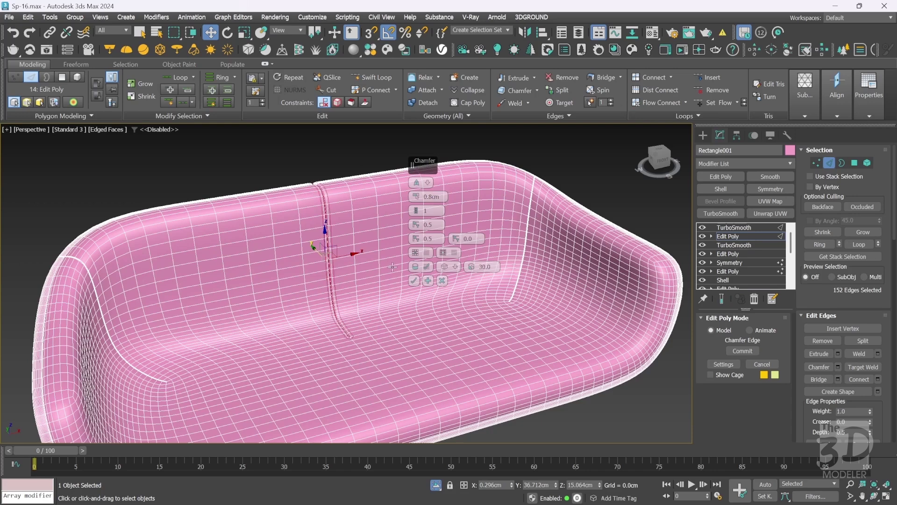
{"action": "left_click", "coordinate": [413, 280]}
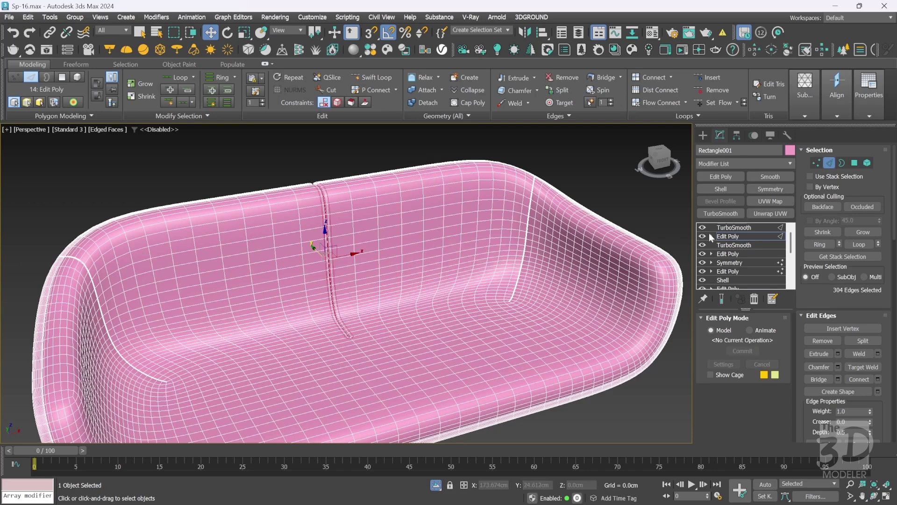
Inspect the top TurboSmooth result on the sofa with edged faces hidden, and save the scene as Sp-17.max
{"action": "left_click", "coordinate": [740, 236]}
{"action": "left_click", "coordinate": [749, 227]}
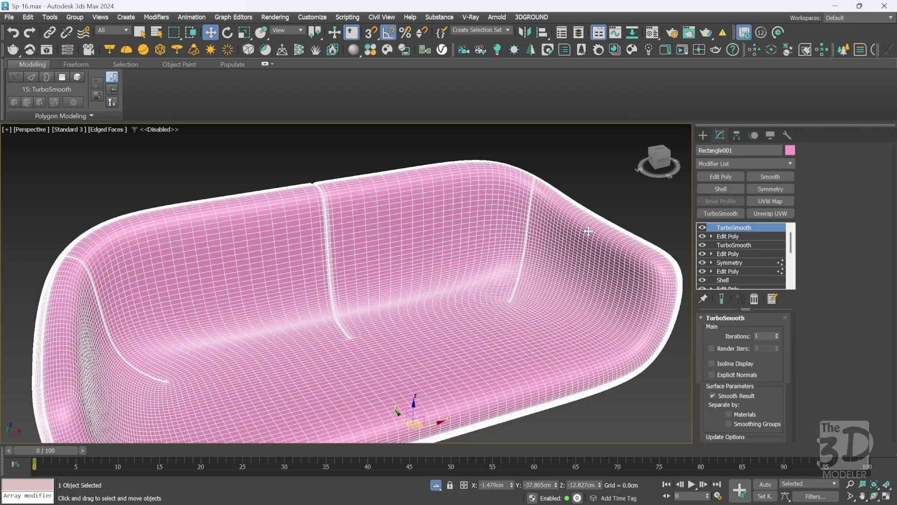
{"action": "scroll", "coordinate": [367, 275], "scroll_direction": "down", "scroll_amount": 5}
{"action": "key", "text": "F4"}
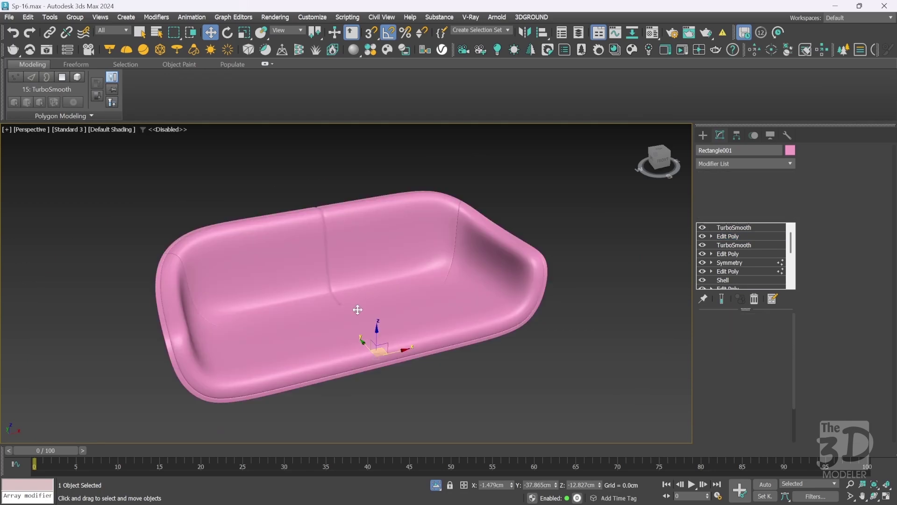
{"action": "middle_click_drag", "start_coordinate": [349, 283], "coordinate": [418, 286], "text": "alt"}
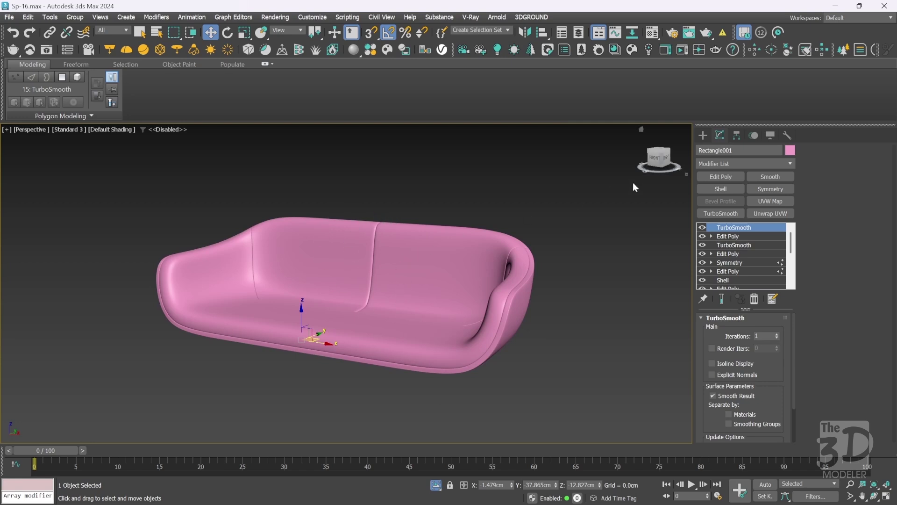
{"action": "left_click_drag", "start_coordinate": [658, 158], "coordinate": [654, 168]}
{"action": "middle_click_drag", "start_coordinate": [346, 283], "coordinate": [346, 283], "text": "alt"}
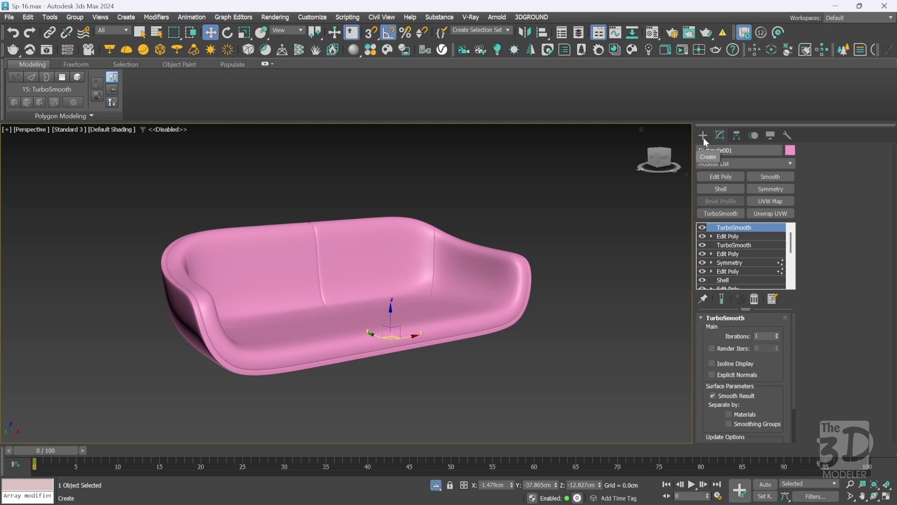
{"action": "key", "text": "ctrl+s"}
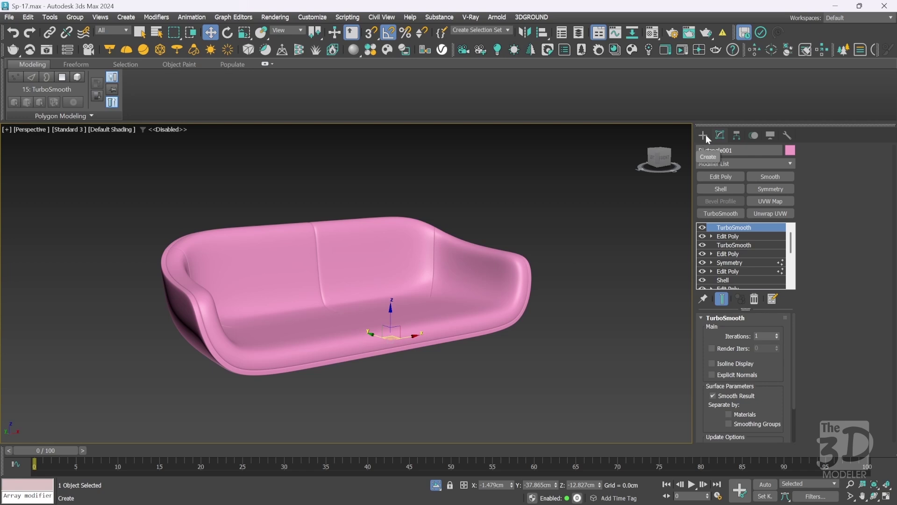
Leave isolation to compare the shell with the reference sofa in the front view, and isolate the pink shell again in perspective
{"action": "left_click", "coordinate": [437, 486]}
{"action": "left_click", "coordinate": [427, 304]}
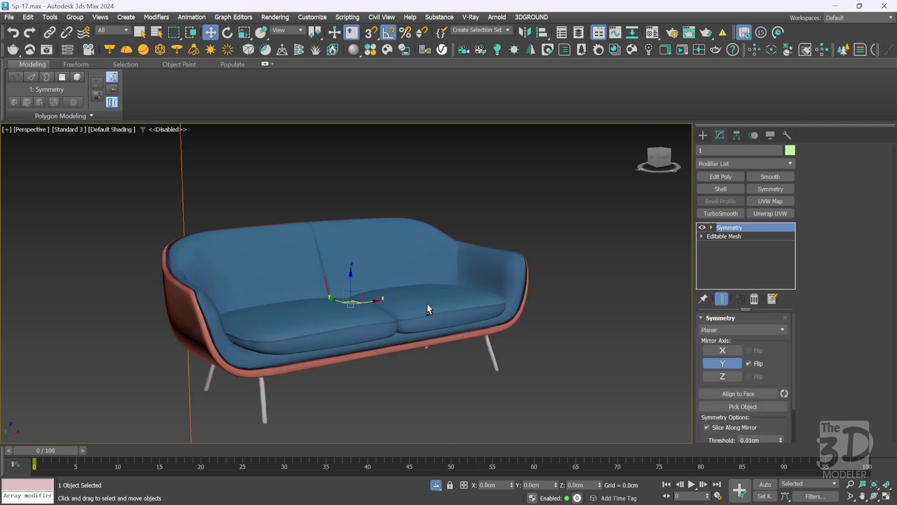
{"action": "key", "text": "f"}
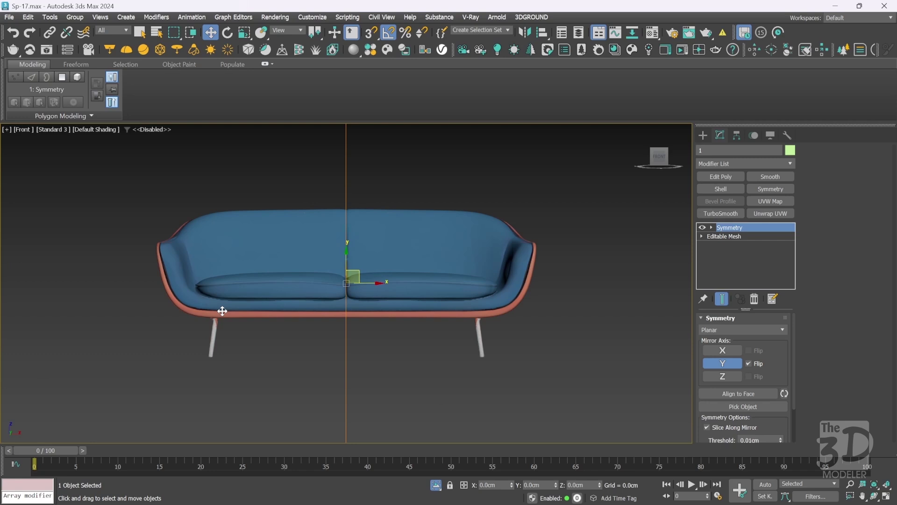
{"action": "left_click", "coordinate": [436, 485]}
{"action": "left_click", "coordinate": [389, 216]}
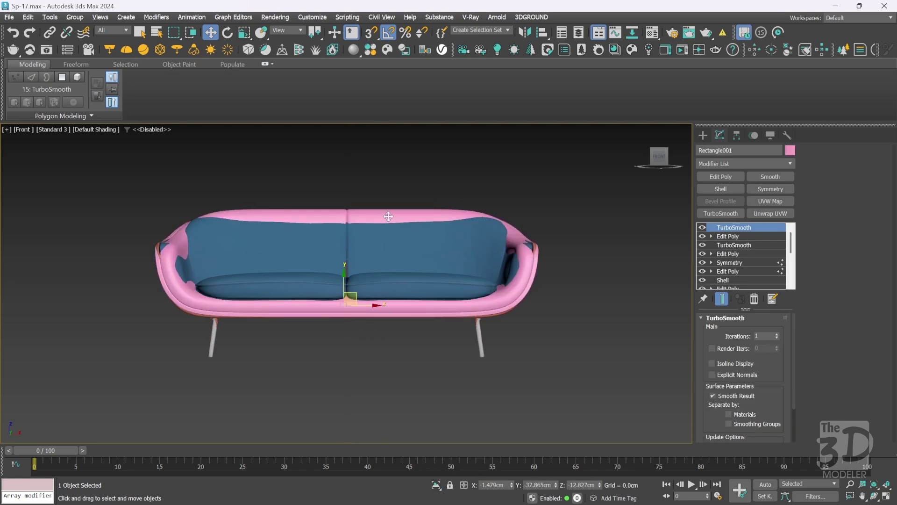
{"action": "key", "text": "alt+q"}
{"action": "key", "text": "p"}
{"action": "scroll", "coordinate": [389, 216], "scroll_direction": "up", "scroll_amount": 4}
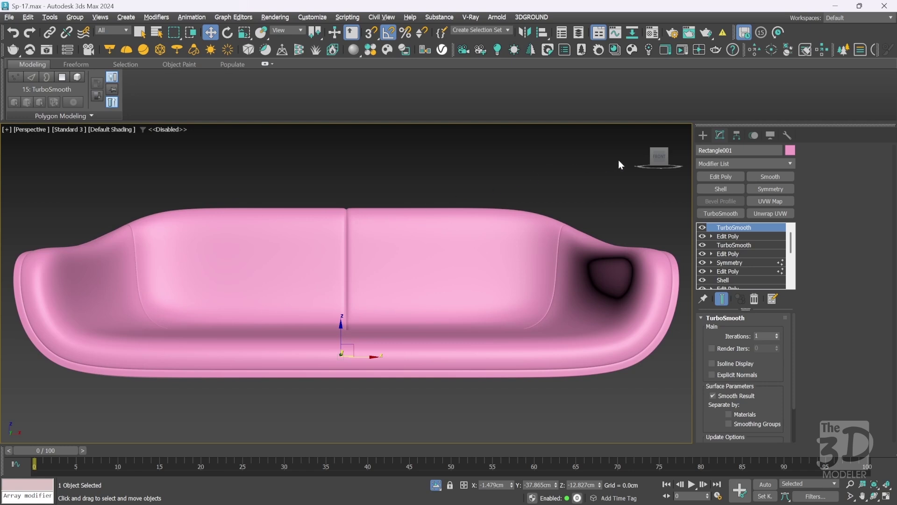
{"action": "left_click_drag", "start_coordinate": [657, 154], "coordinate": [664, 164]}
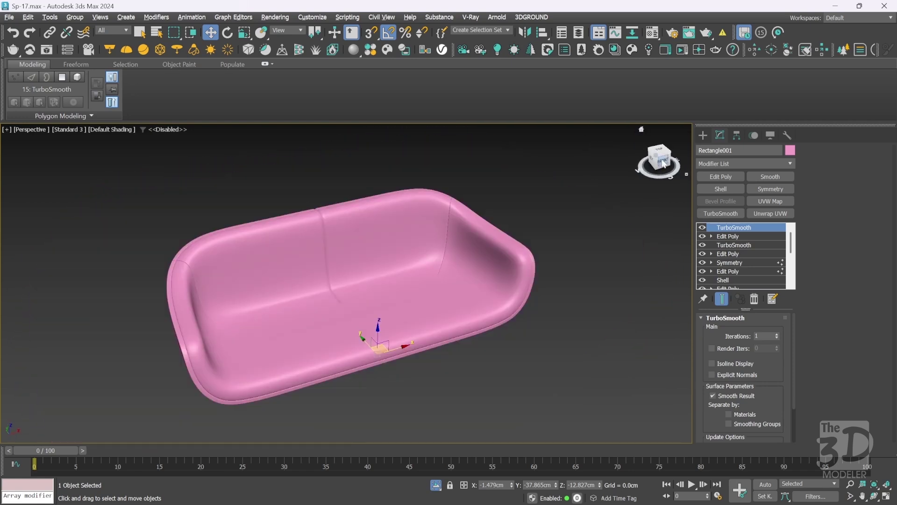
Clone the sofa shell as a copy and delete the copy's upper TurboSmooth, Edit Poly and lower TurboSmooth modifiers
{"action": "key", "text": "ctrl+v"}
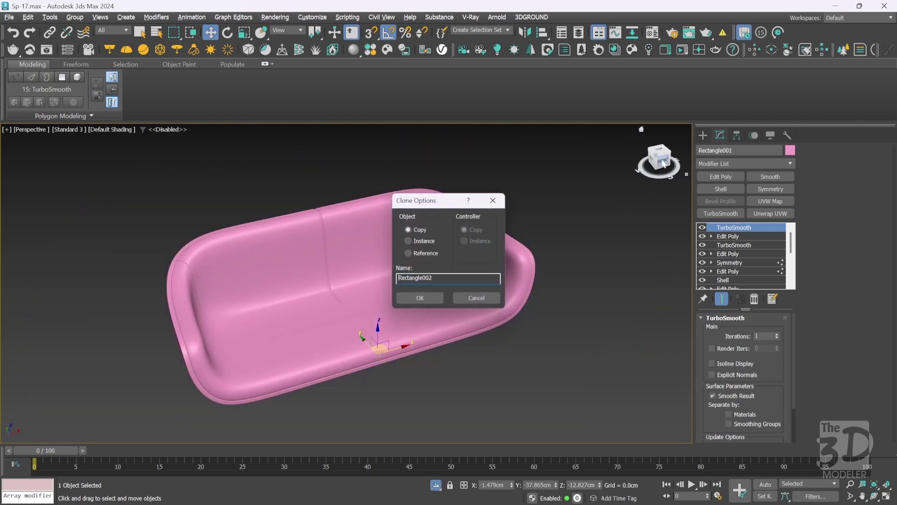
{"action": "left_click", "coordinate": [419, 299]}
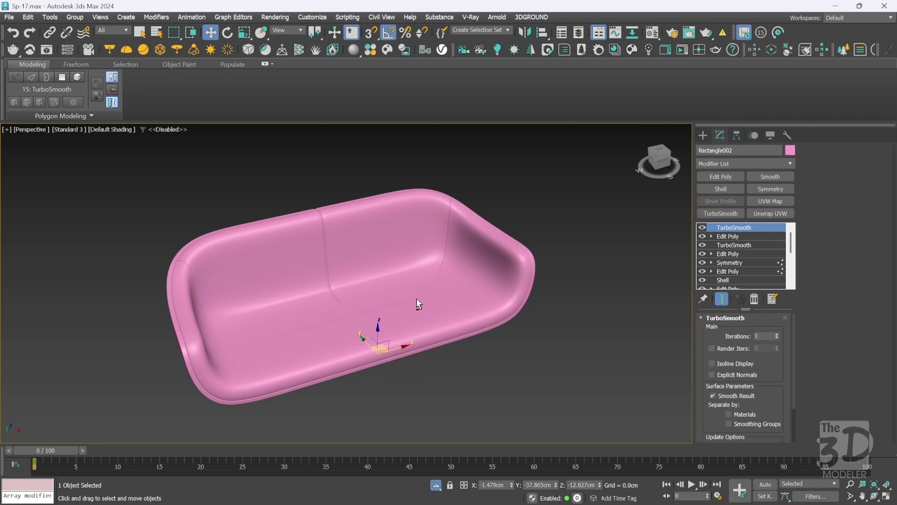
{"action": "left_click", "coordinate": [753, 299]}
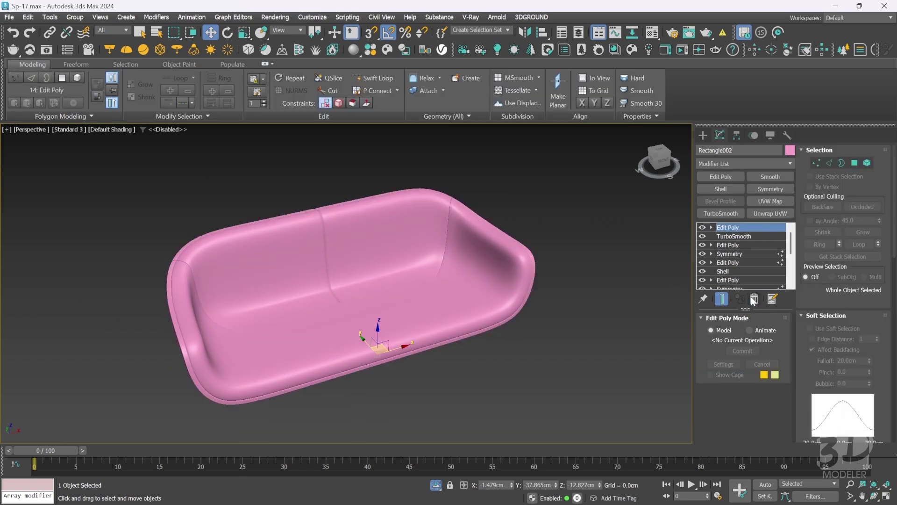
{"action": "left_click", "coordinate": [753, 299]}
{"action": "left_click", "coordinate": [754, 300]}
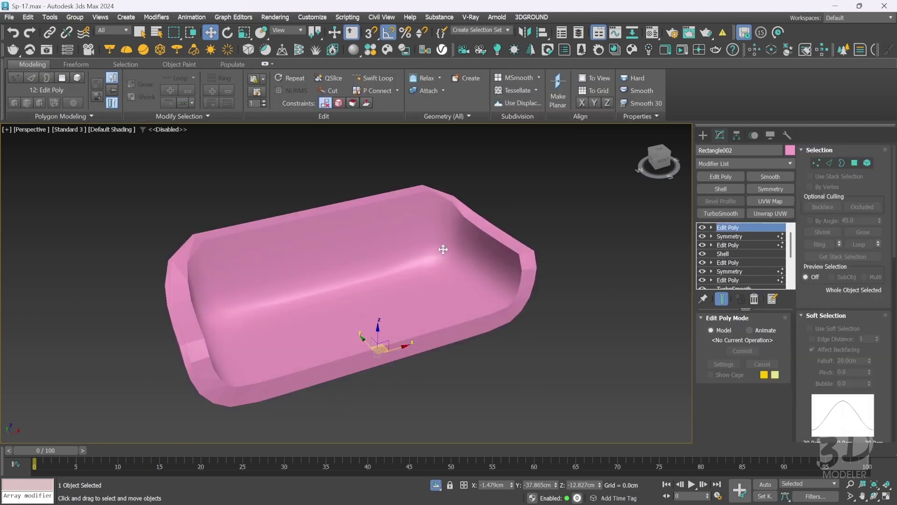
Collapse the copied shell's modifier stack into an Editable Poly and save the scene as Sp-18.max
{"action": "key", "text": "f"}
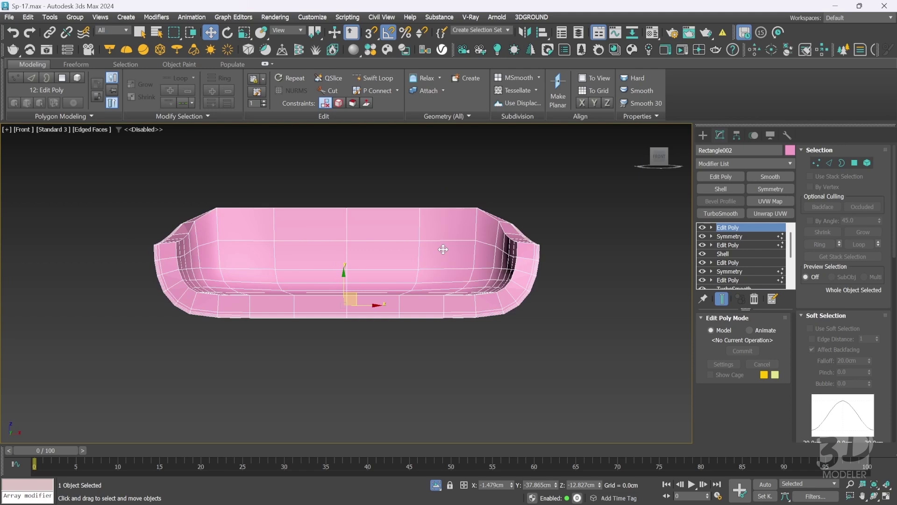
{"action": "key", "text": "z"}
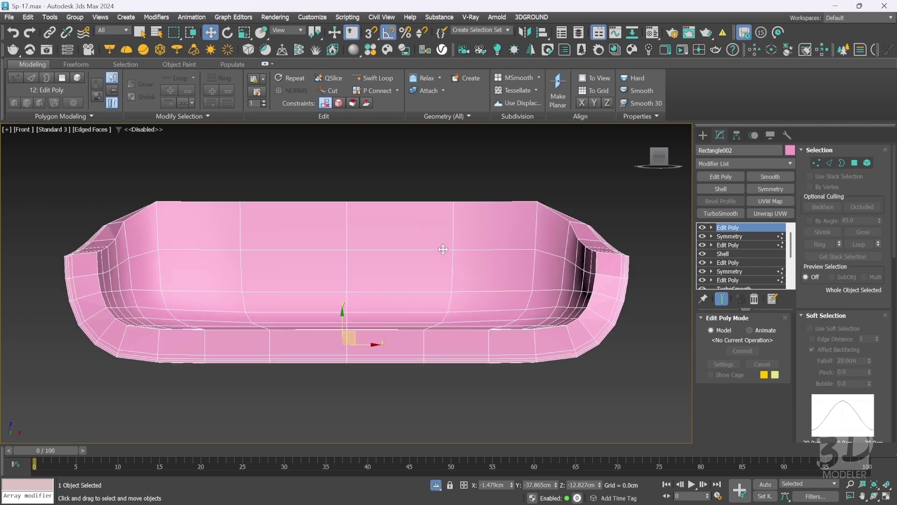
{"action": "right_click", "coordinate": [755, 227]}
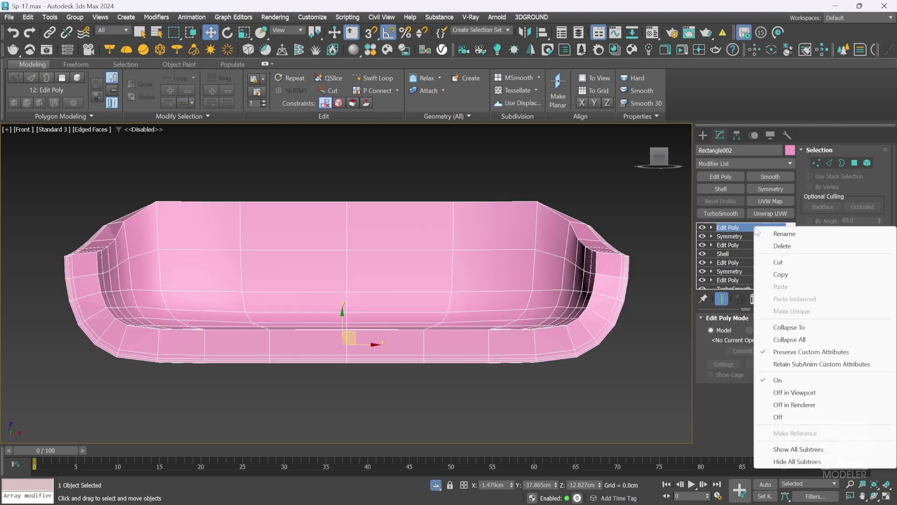
{"action": "left_click", "coordinate": [790, 327]}
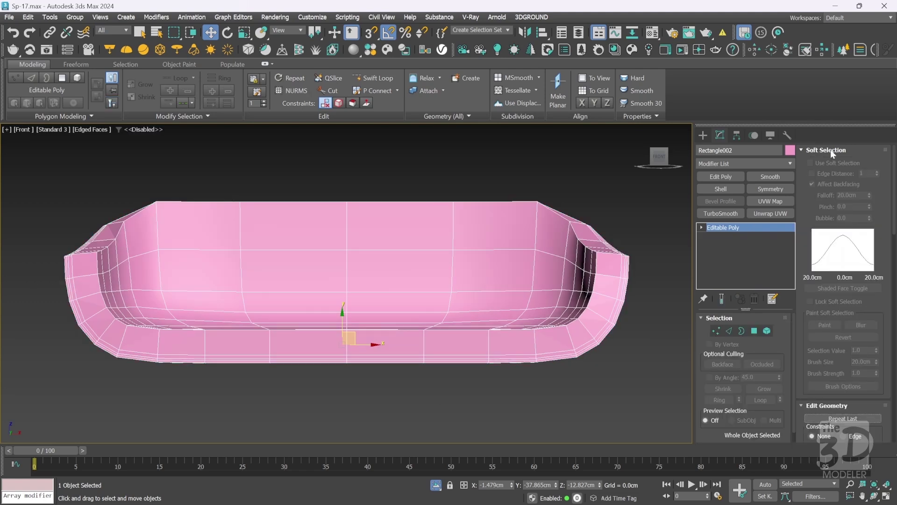
{"action": "key", "text": "ctrl+s"}
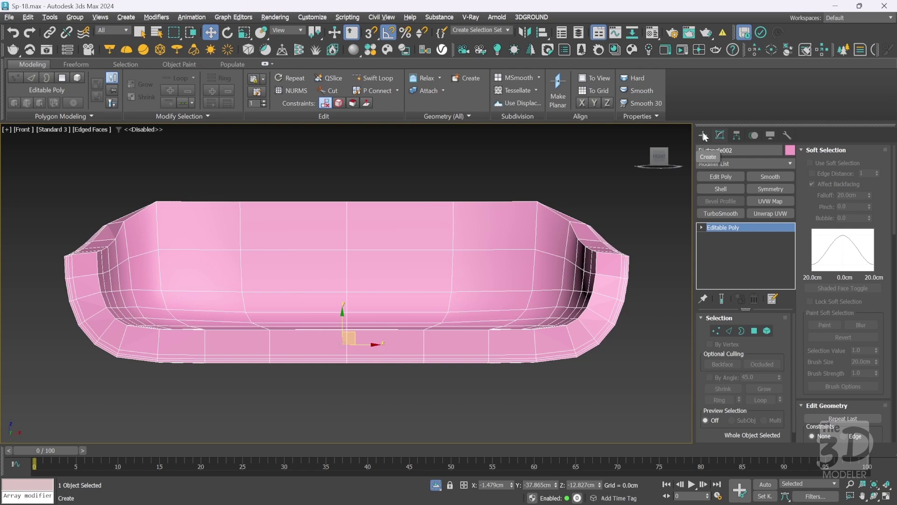
Split the copy along the edge loop around its inner rim and delete the outer shell element, keeping only the inner surface
{"action": "left_click", "coordinate": [729, 330]}
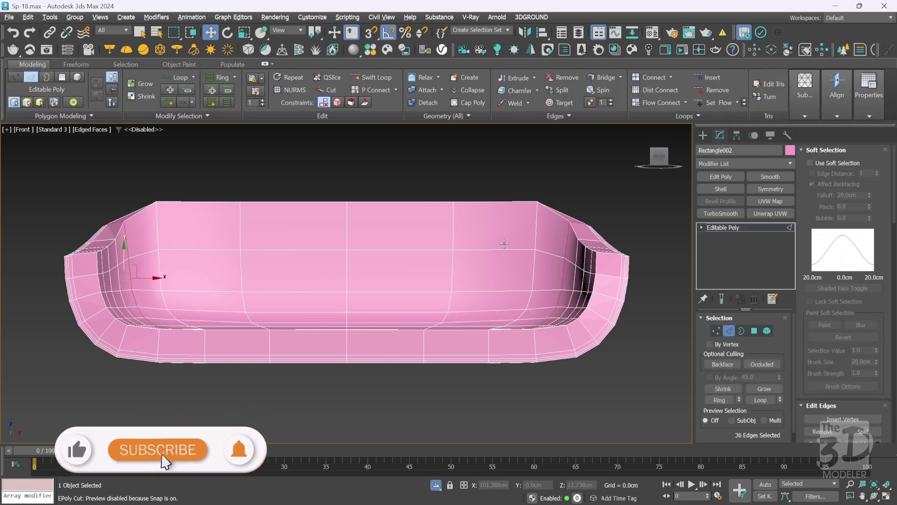
{"action": "double_click", "coordinate": [97, 265]}
{"action": "double_click", "coordinate": [118, 233]}
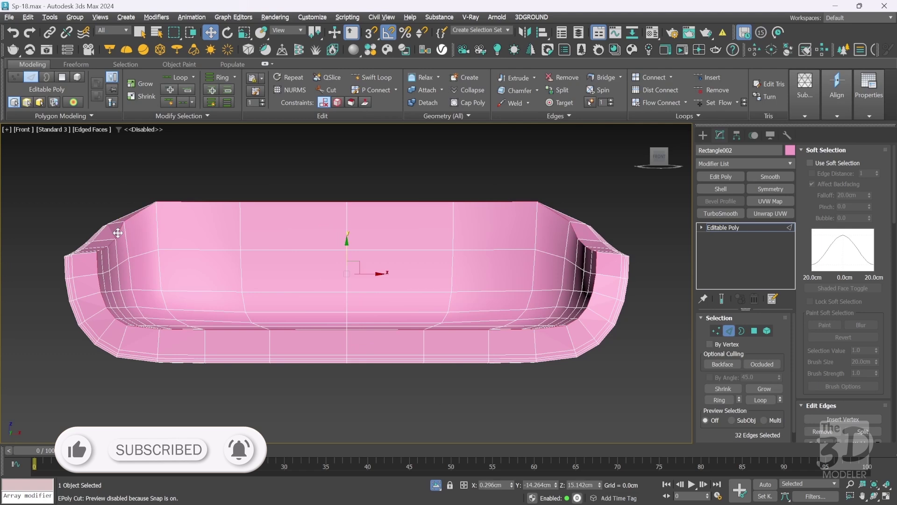
{"action": "right_click", "coordinate": [75, 189]}
{"action": "left_click", "coordinate": [82, 215]}
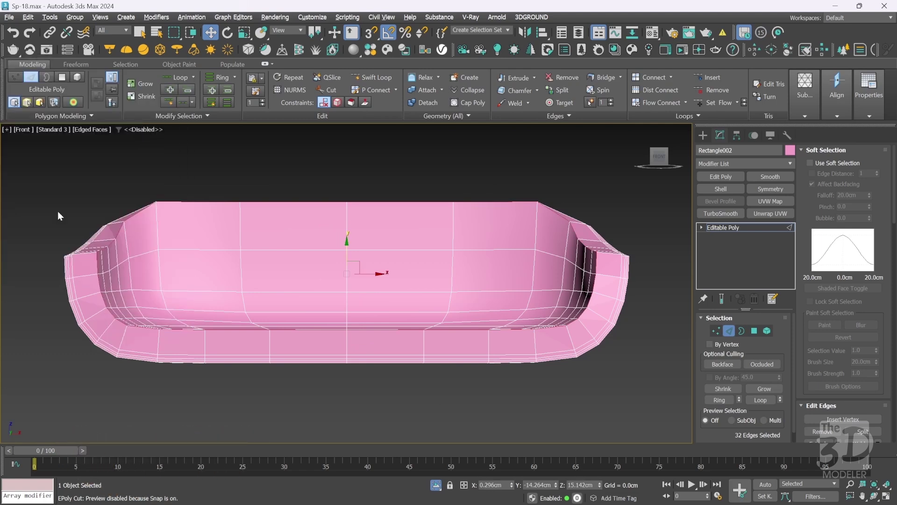
{"action": "key", "text": "5"}
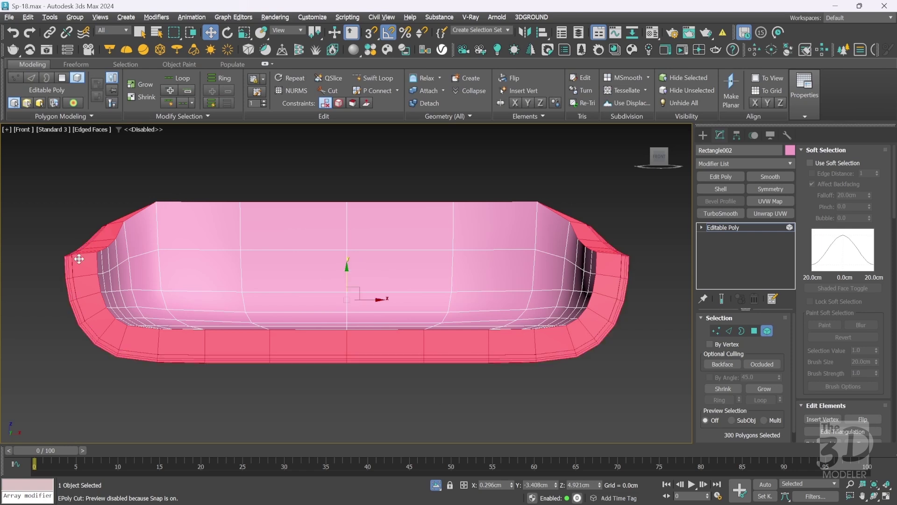
{"action": "key", "text": "Delete"}
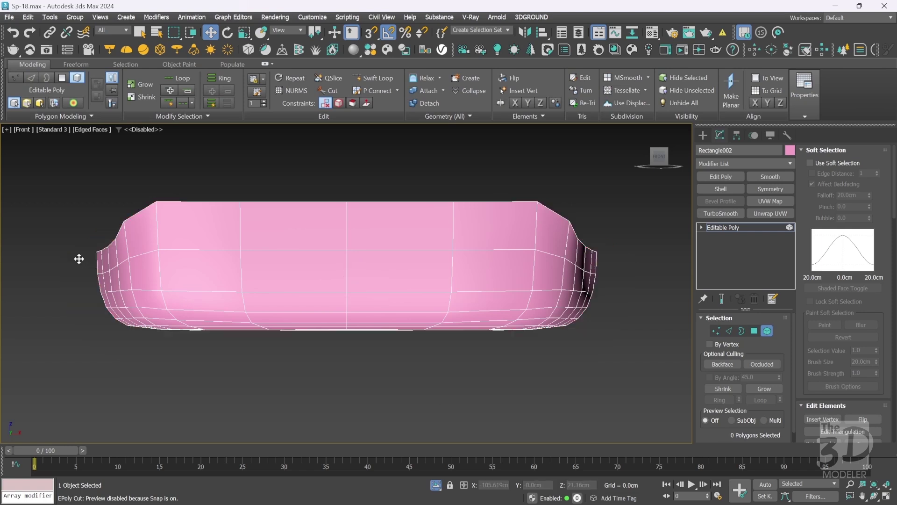
Flatten the five backrest vertices in the row above the seat bend with Scale along Y, and snap the row level with the neighbouring side vertices
{"action": "left_click", "coordinate": [728, 331]}
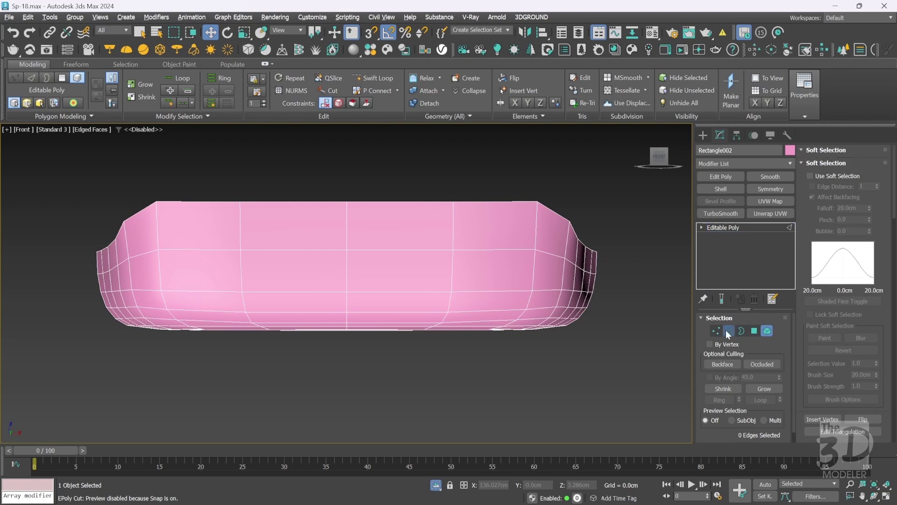
{"action": "double_click", "coordinate": [302, 310]}
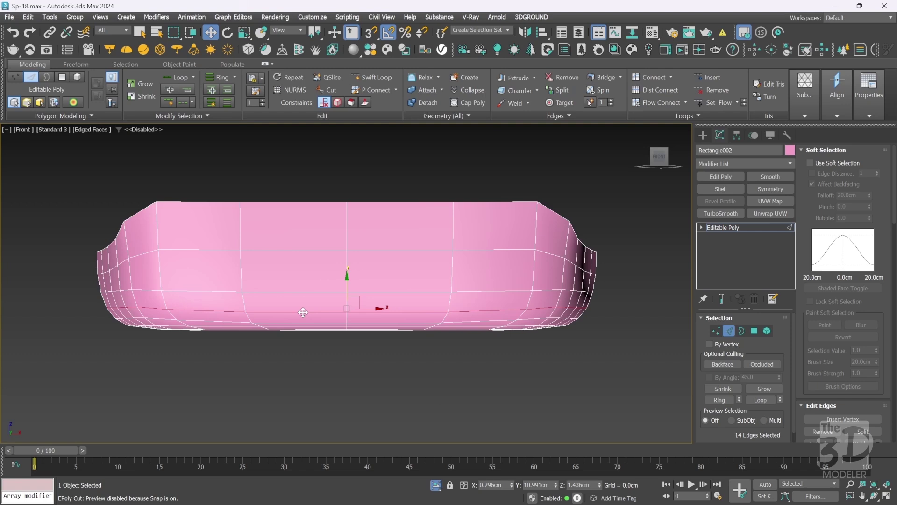
{"action": "left_click", "coordinate": [715, 331]}
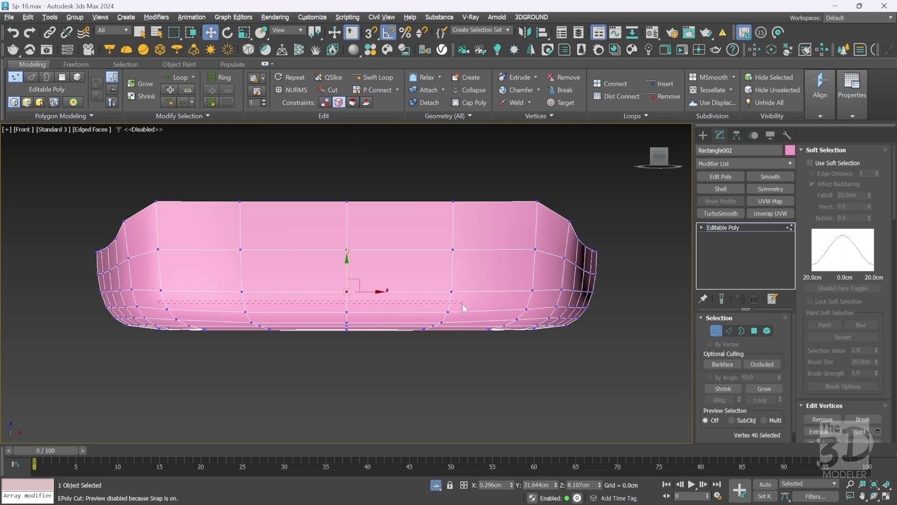
{"action": "left_click", "coordinate": [533, 311], "text": "shift"}
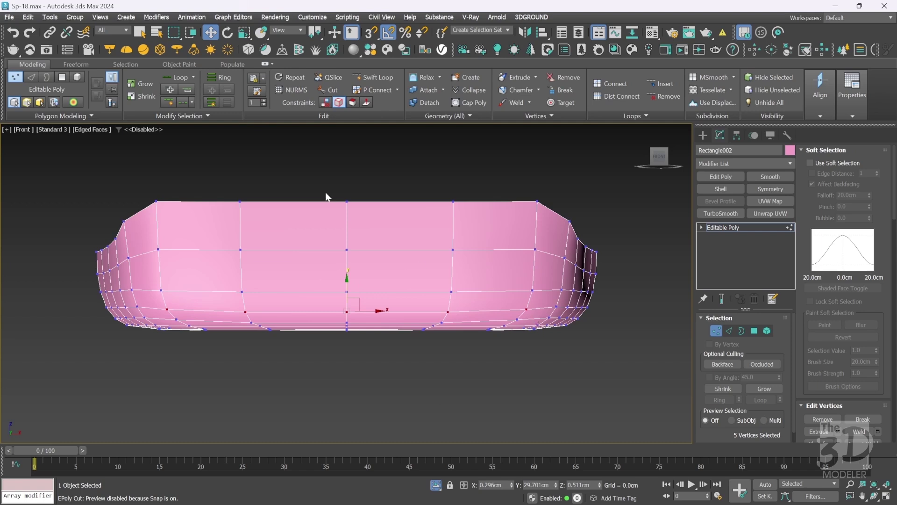
{"action": "right_click", "coordinate": [245, 33]}
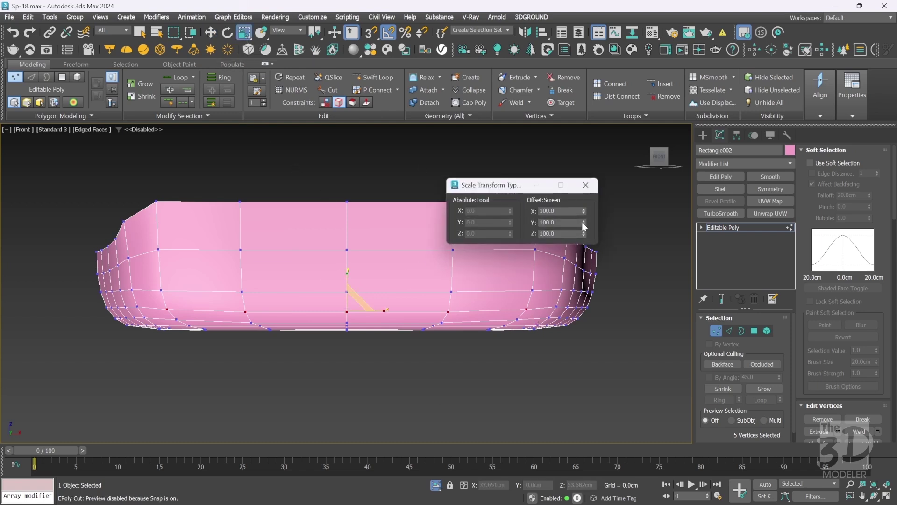
{"action": "left_click_drag", "start_coordinate": [584, 227], "coordinate": [583, 228]}
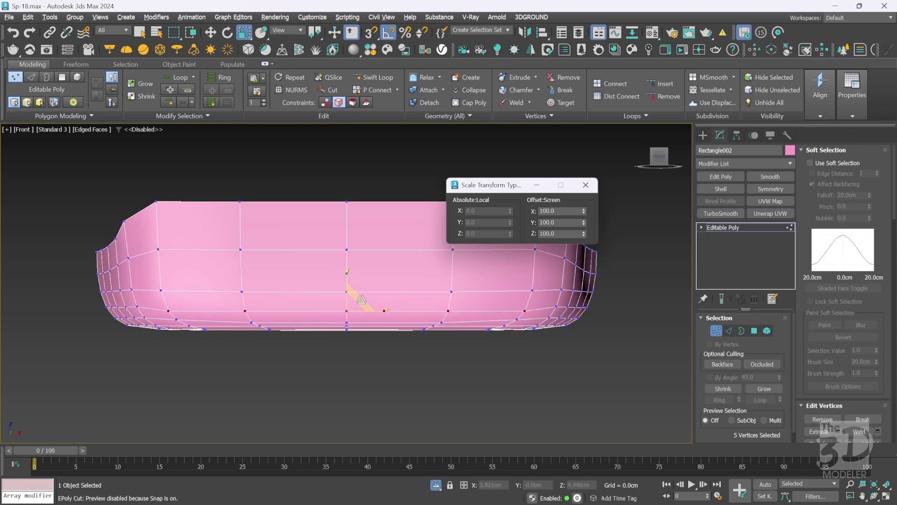
{"action": "key", "text": "w"}
{"action": "key", "text": "s"}
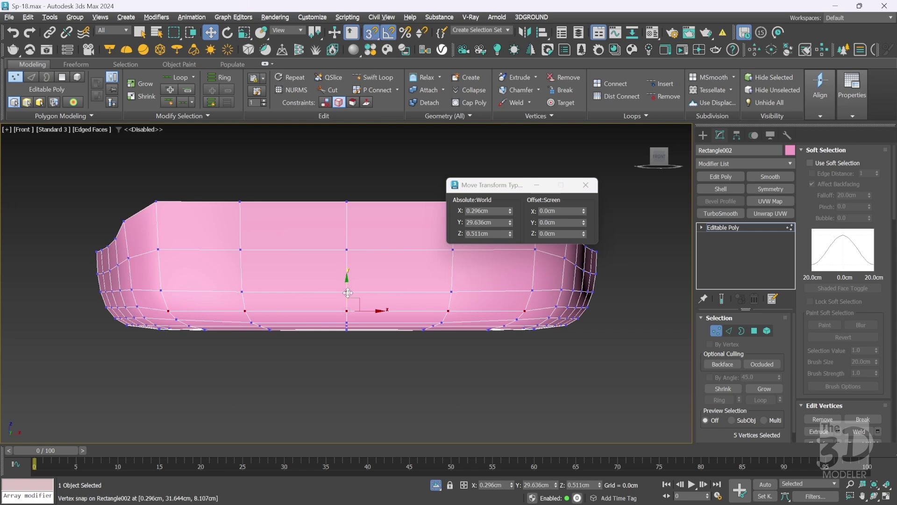
{"action": "left_click_drag", "start_coordinate": [348, 293], "coordinate": [149, 309]}
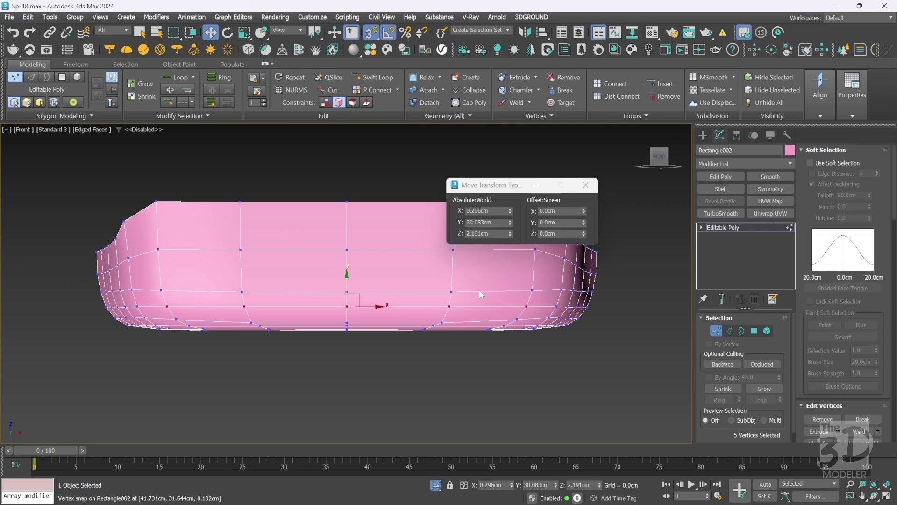
Flatten the next lower row of five backrest vertices along Y and snap it to the height of the adjoining side vertices
{"action": "left_click", "coordinate": [177, 319]}
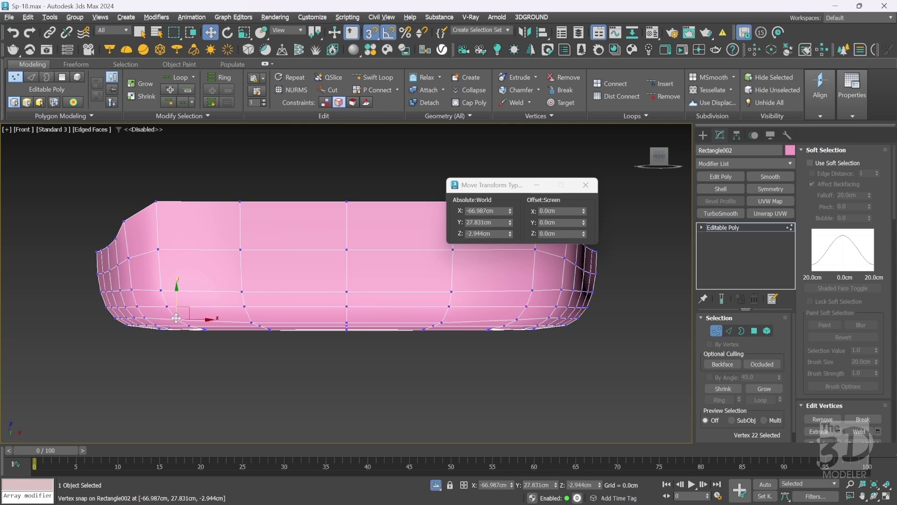
{"action": "left_click", "coordinate": [251, 322], "text": "ctrl"}
{"action": "left_click", "coordinate": [346, 322], "text": "ctrl"}
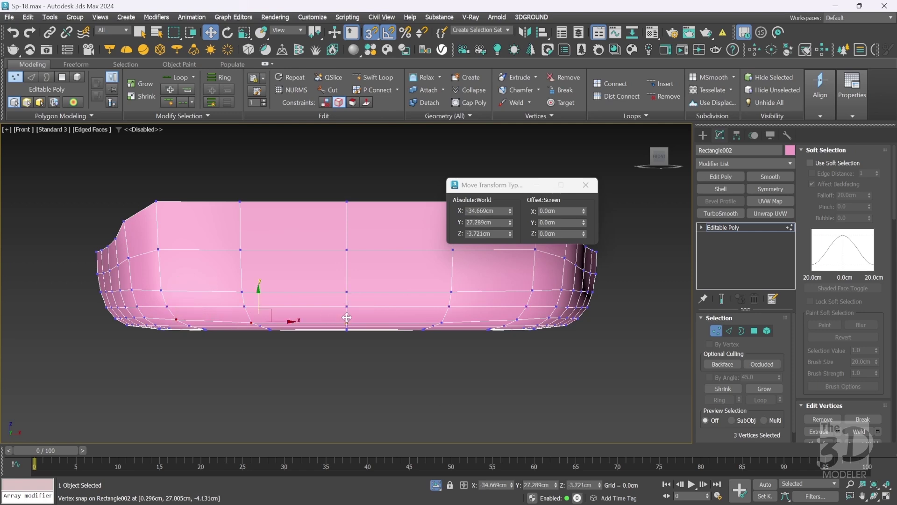
{"action": "left_click", "coordinate": [442, 322], "text": "ctrl"}
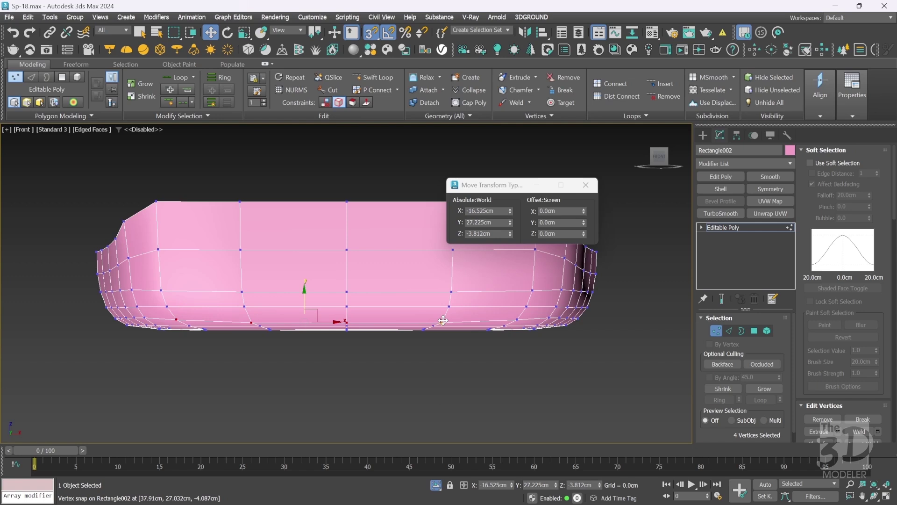
{"action": "left_click", "coordinate": [515, 318], "text": "ctrl"}
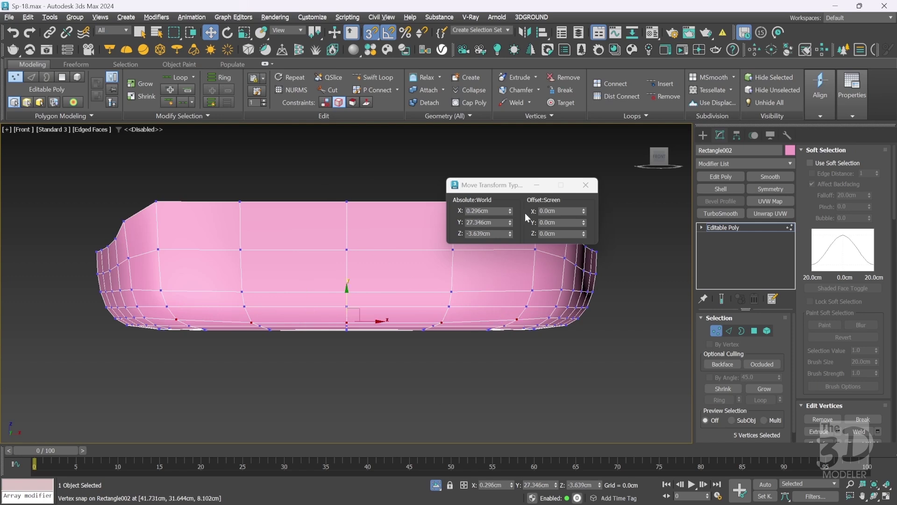
{"action": "key", "text": "r"}
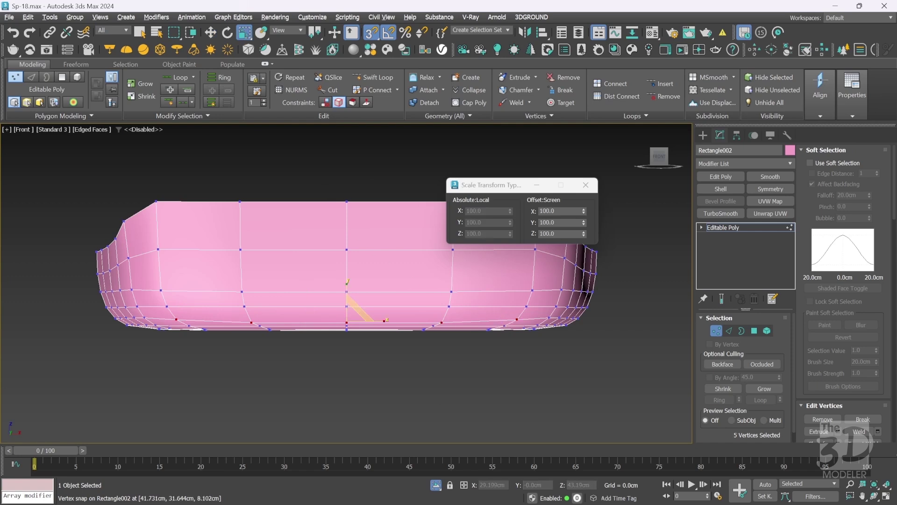
{"action": "right_click", "coordinate": [583, 225]}
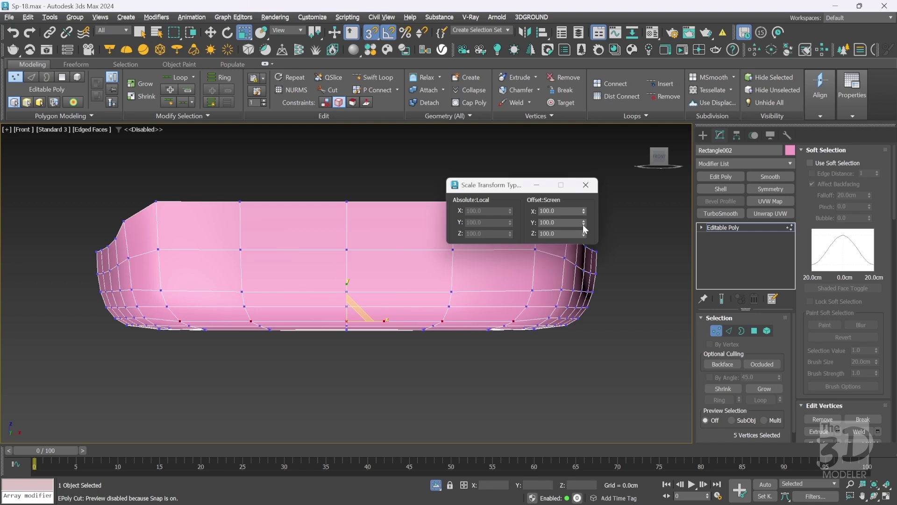
{"action": "key", "text": "w"}
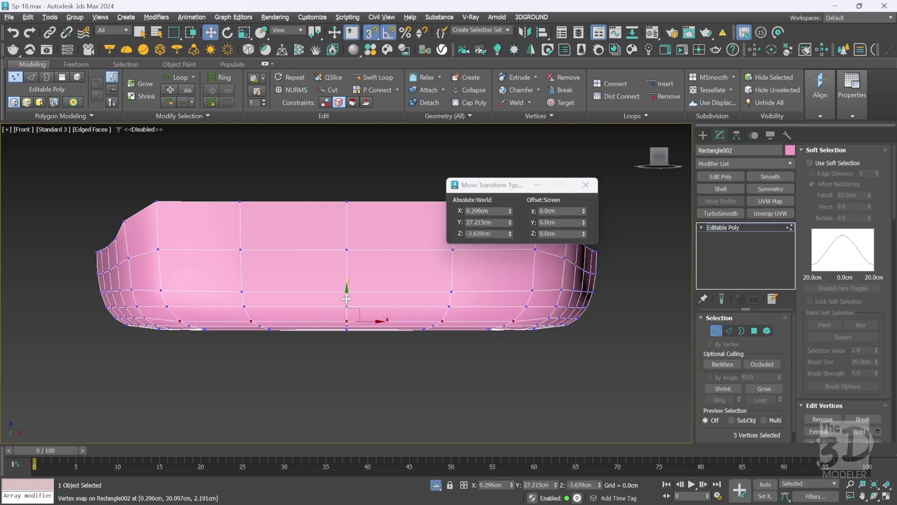
{"action": "left_click_drag", "start_coordinate": [347, 320], "coordinate": [146, 317]}
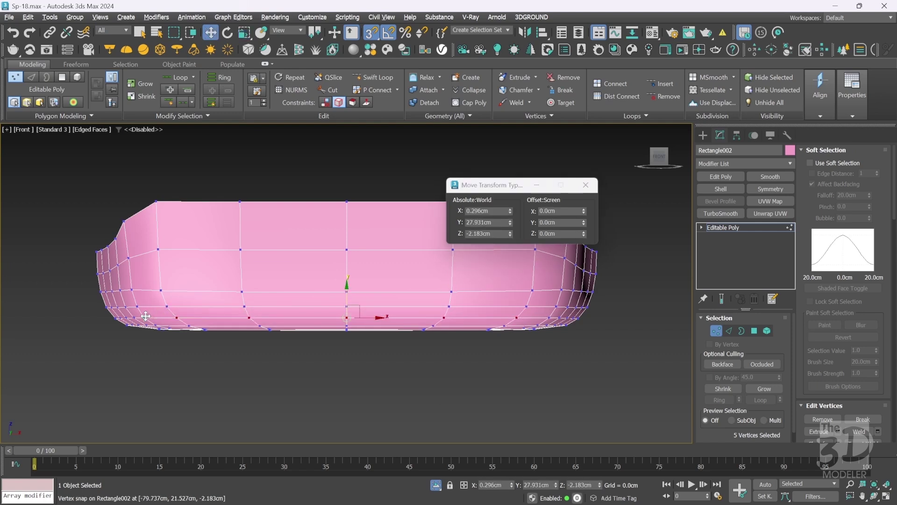
Split the inner surface along the selected edge loop at the seat bend and delete the upper element, keeping only the lower seat surface
{"action": "left_click", "coordinate": [729, 330]}
{"action": "right_click", "coordinate": [274, 309]}
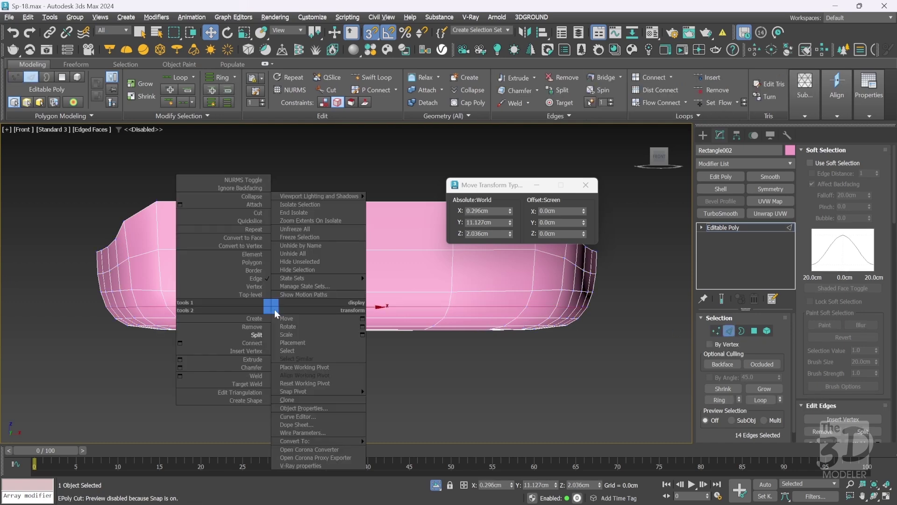
{"action": "left_click", "coordinate": [257, 335]}
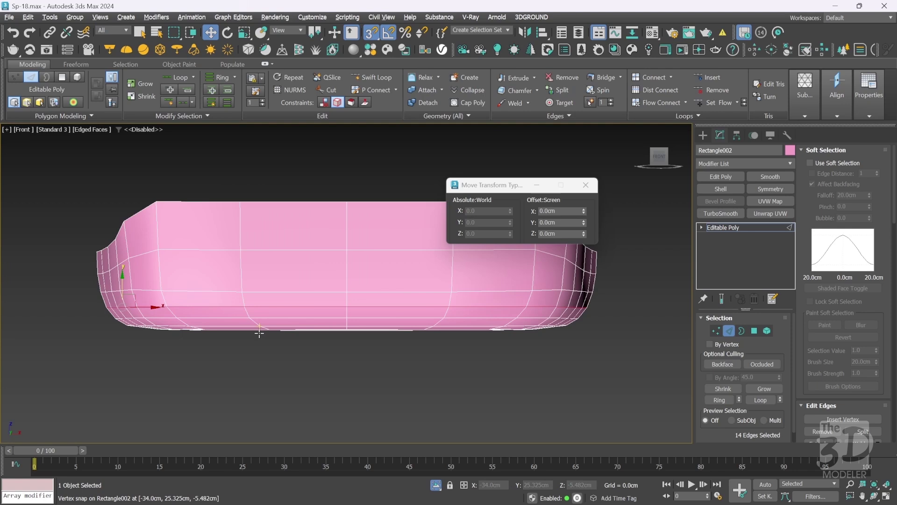
{"action": "key", "text": "5"}
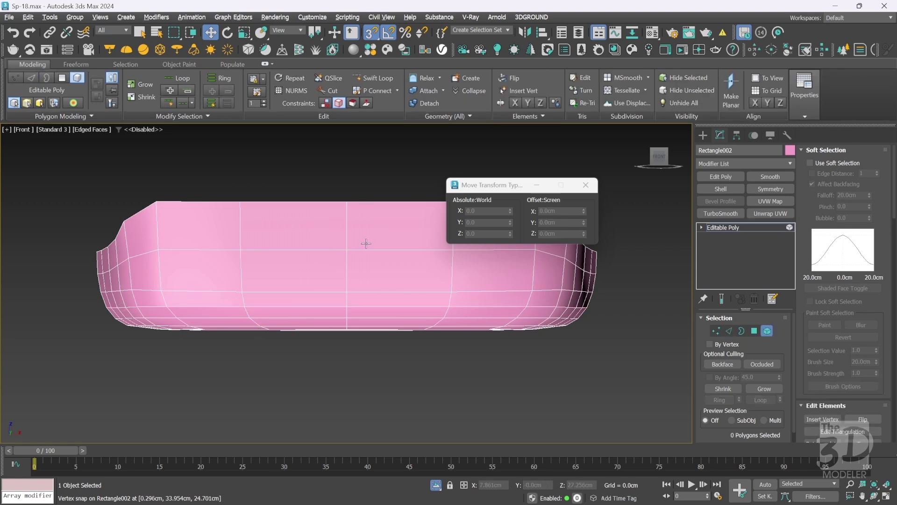
{"action": "left_click", "coordinate": [366, 244]}
{"action": "key", "text": "Delete"}
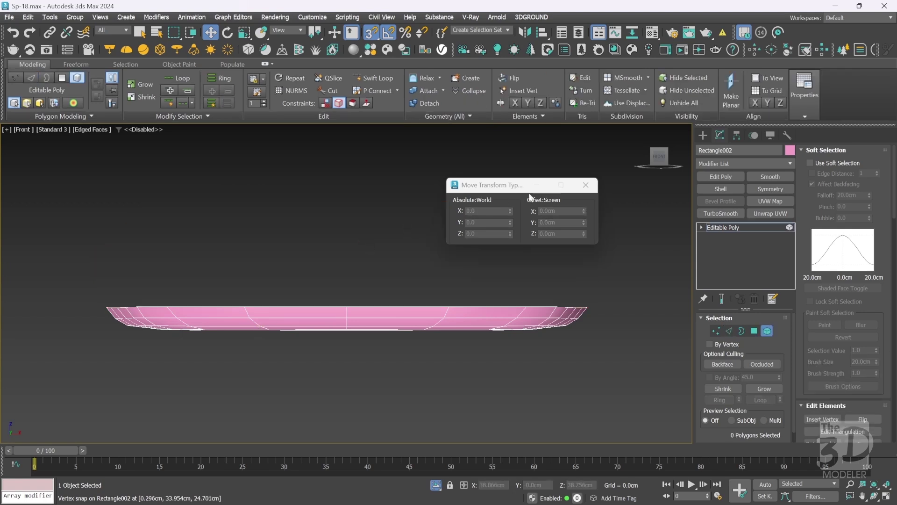
{"action": "left_click", "coordinate": [591, 185]}
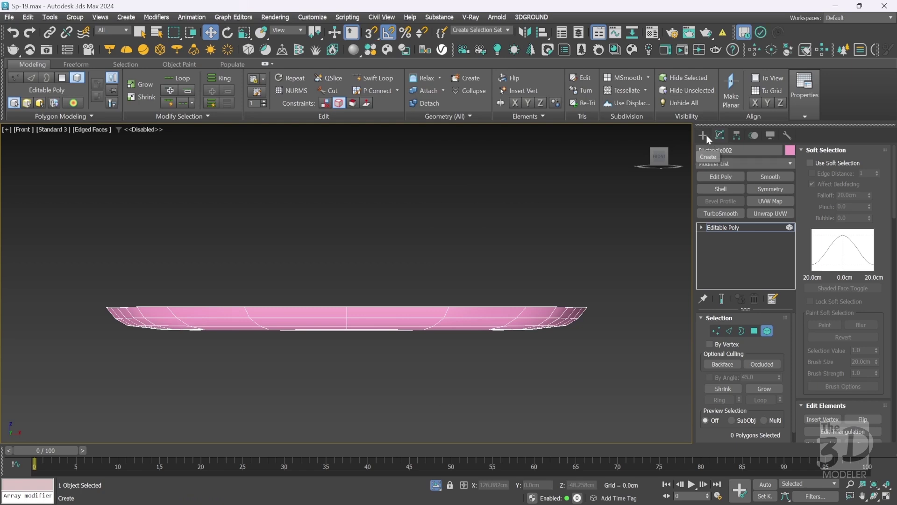
Center the seat surface's pivot on the object
{"action": "left_click", "coordinate": [733, 227]}
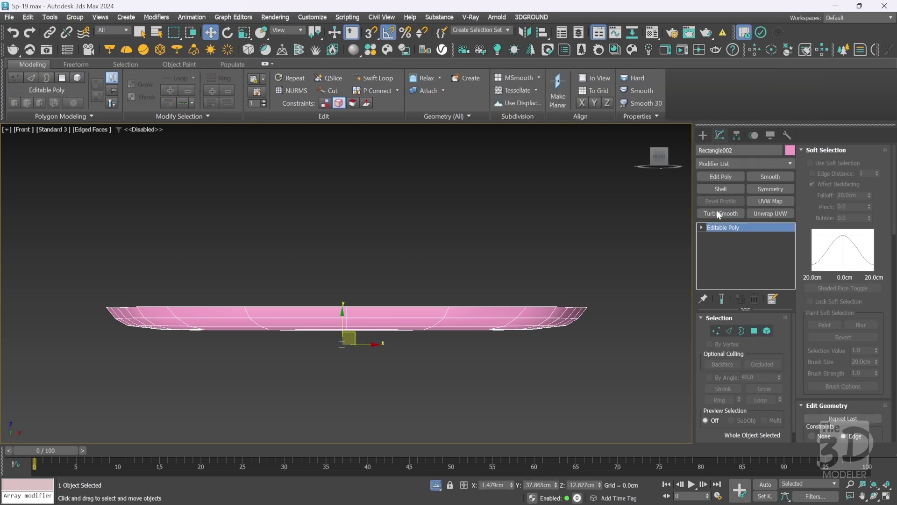
{"action": "left_click", "coordinate": [703, 136]}
{"action": "key", "text": "t"}
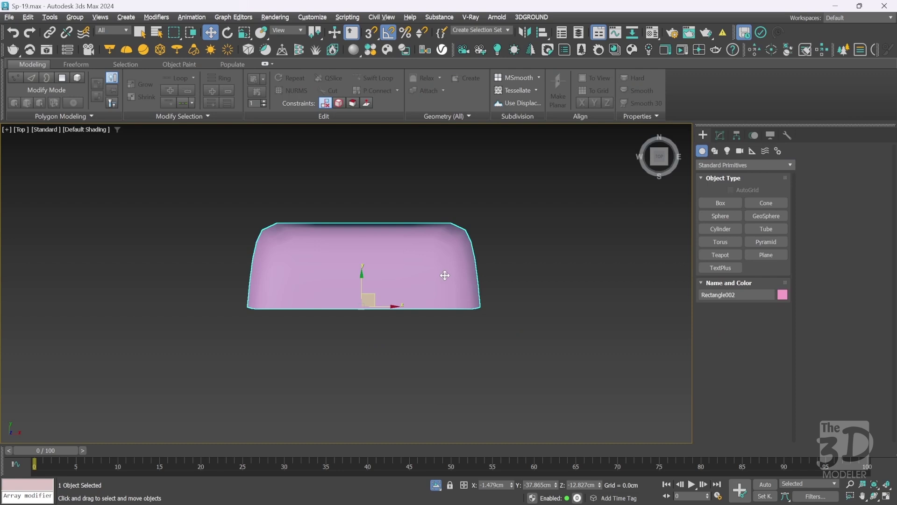
{"action": "key", "text": "d"}
{"action": "key", "text": "z"}
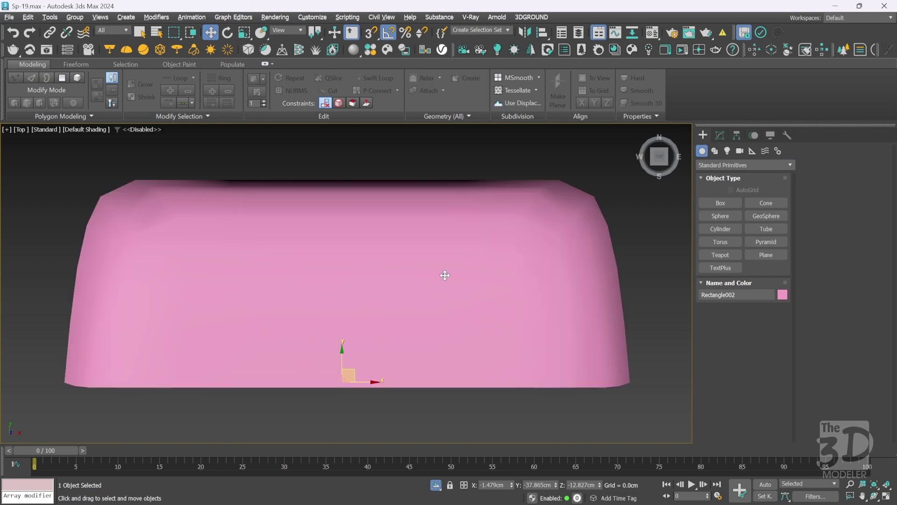
{"action": "left_click", "coordinate": [737, 136]}
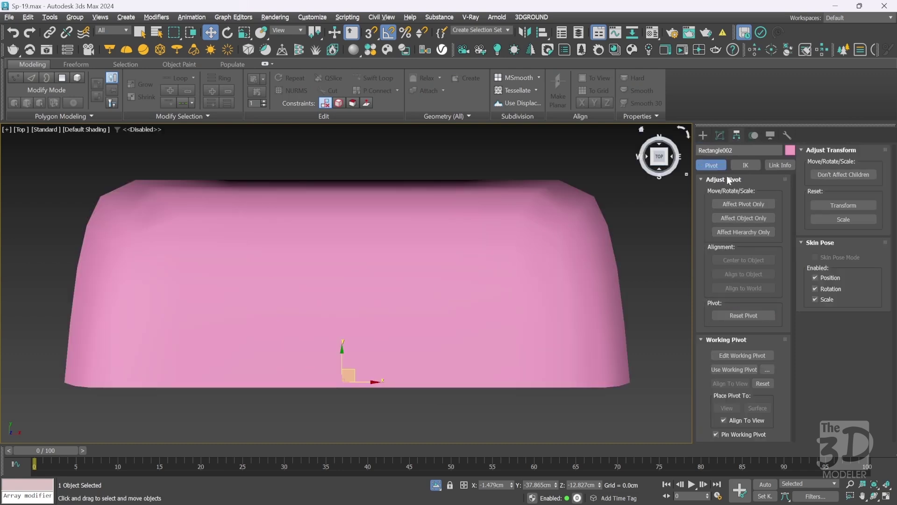
{"action": "left_click", "coordinate": [730, 204]}
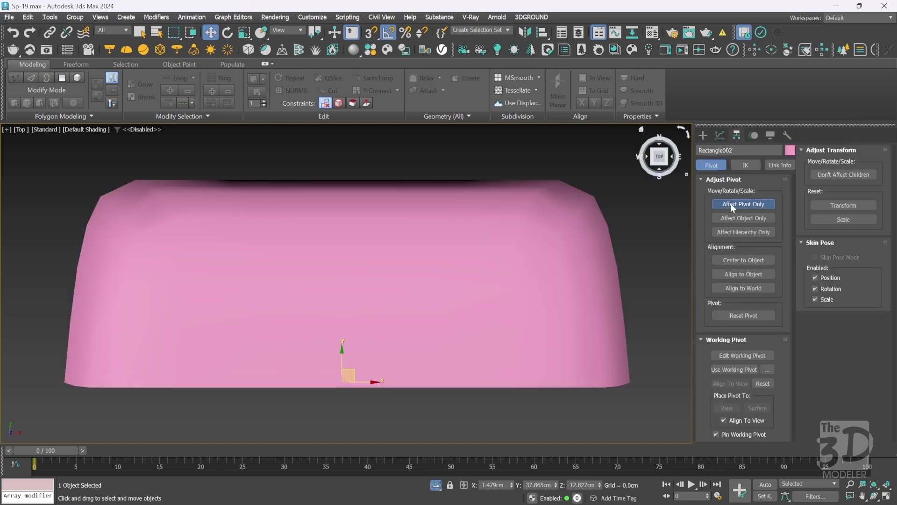
{"action": "left_click", "coordinate": [738, 258]}
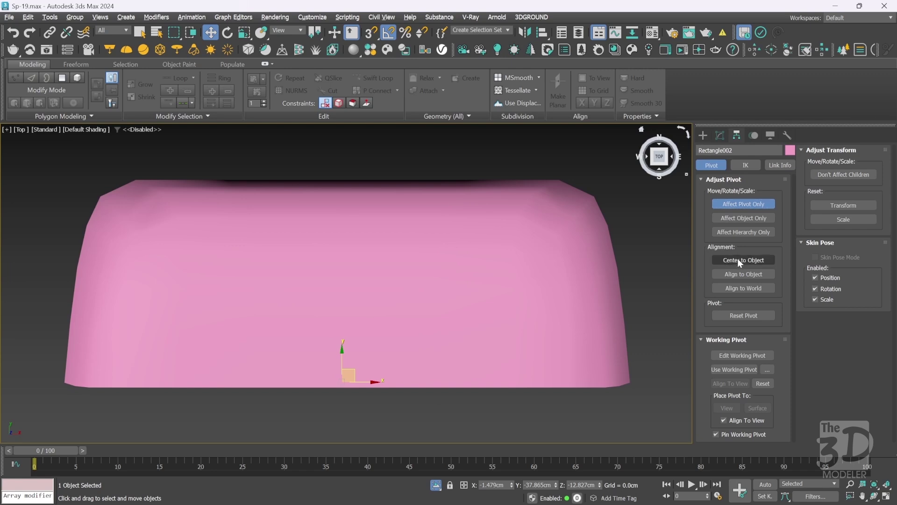
Delete all polygons in the right half of the seat surface, up to the middle edge
{"action": "left_click", "coordinate": [720, 136]}
{"action": "key", "text": "4"}
{"action": "key", "text": "F4"}
{"action": "key", "text": "alt+c"}
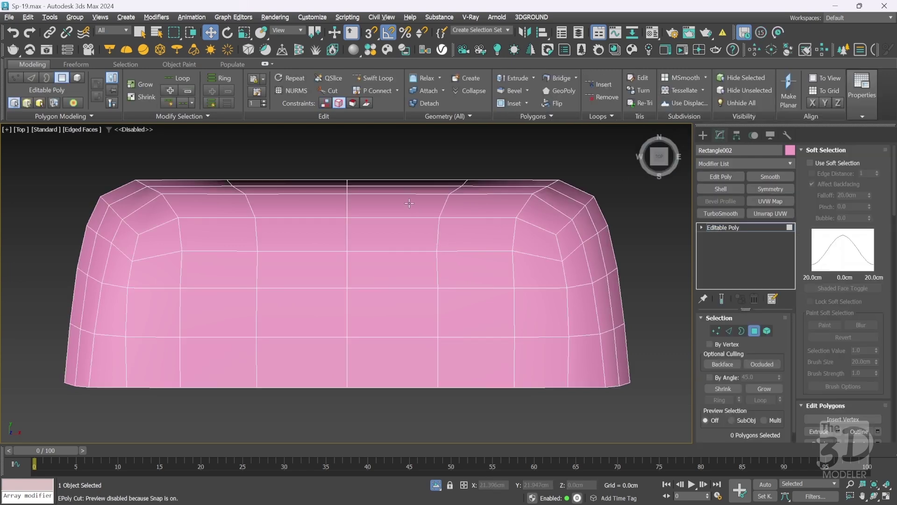
{"action": "left_click_drag", "start_coordinate": [383, 163], "coordinate": [645, 405]}
{"action": "key", "text": "Delete"}
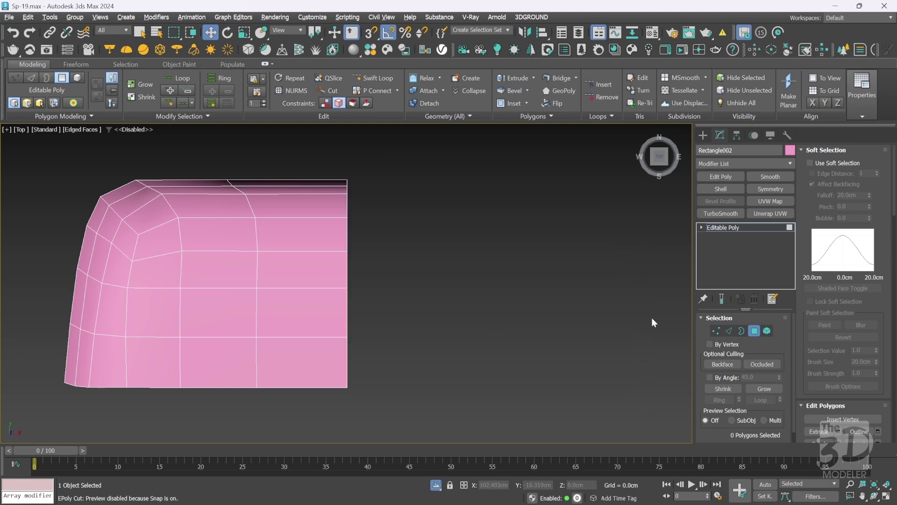
Remove the edge constraint and move the eight vertices on the middle cut edge slightly along X, to about -0.05 cm
{"action": "left_click", "coordinate": [715, 332]}
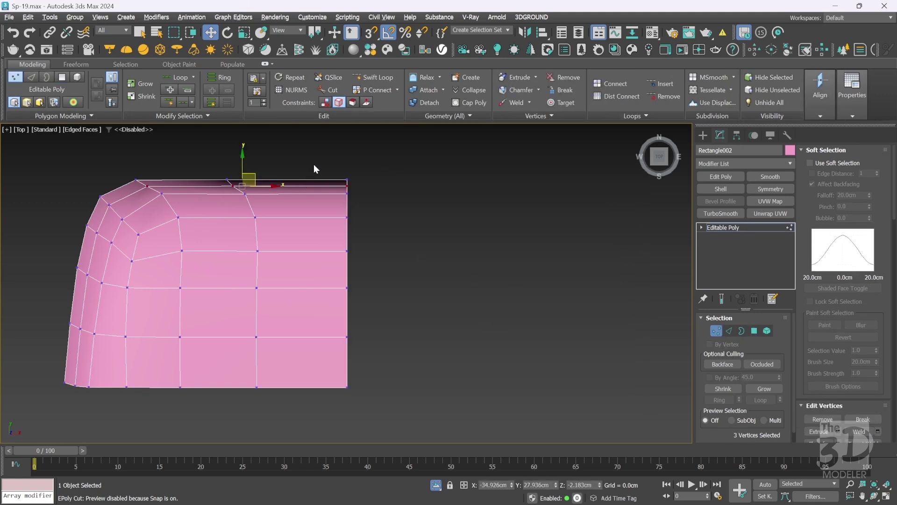
{"action": "left_click_drag", "start_coordinate": [334, 172], "coordinate": [399, 406]}
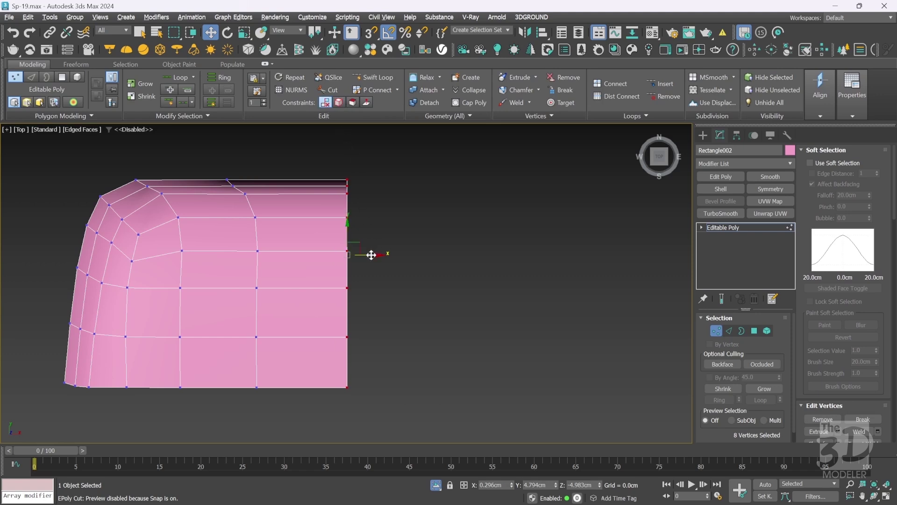
{"action": "left_click_drag", "start_coordinate": [371, 254], "coordinate": [370, 255]}
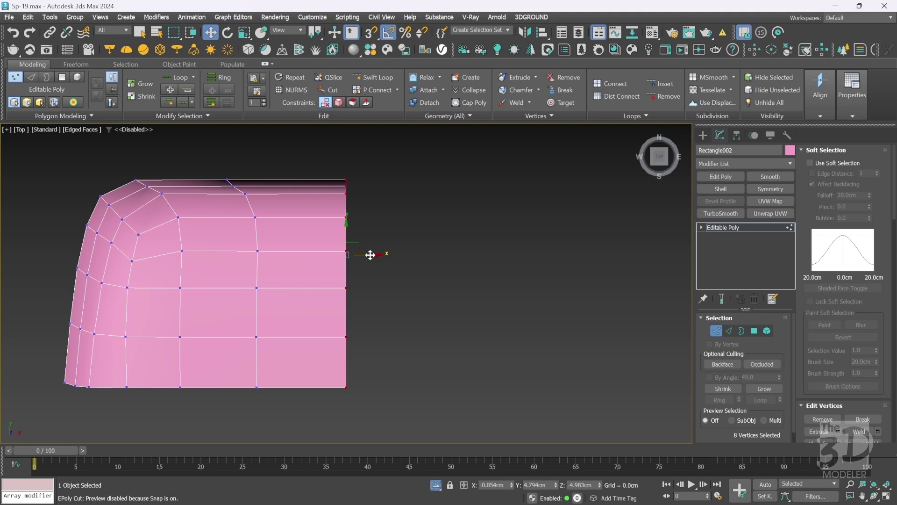
{"action": "left_click", "coordinate": [450, 236]}
{"action": "key", "text": "p"}
{"action": "key", "text": "z"}
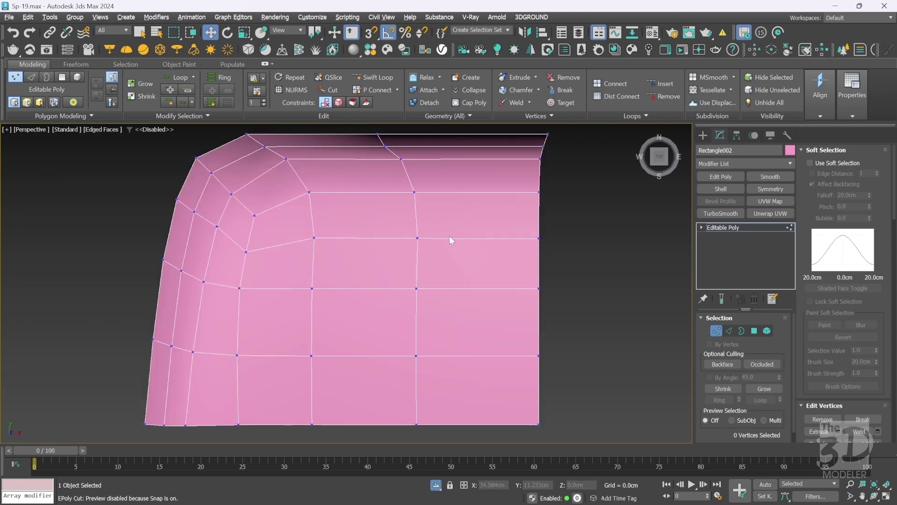
{"action": "middle_click_drag", "start_coordinate": [537, 243], "coordinate": [545, 281], "text": "alt"}
{"action": "key", "text": "z"}
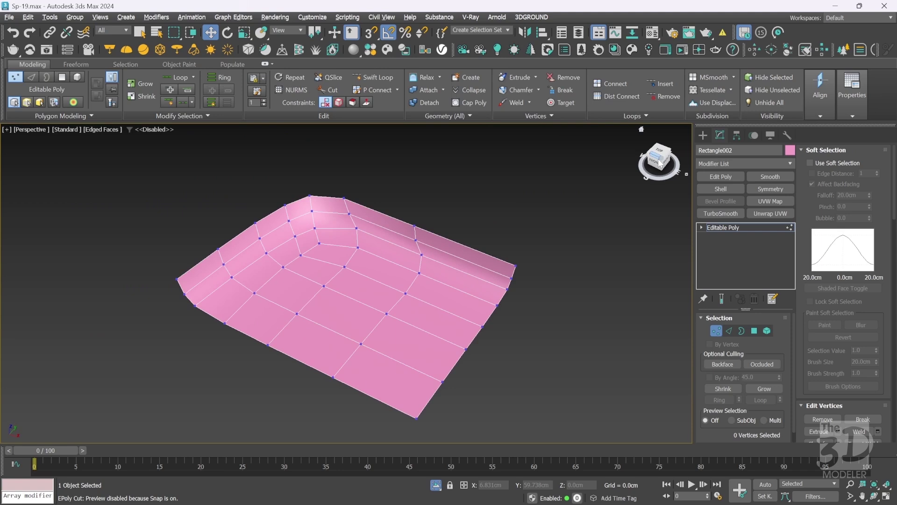
{"action": "left_click", "coordinate": [660, 158]}
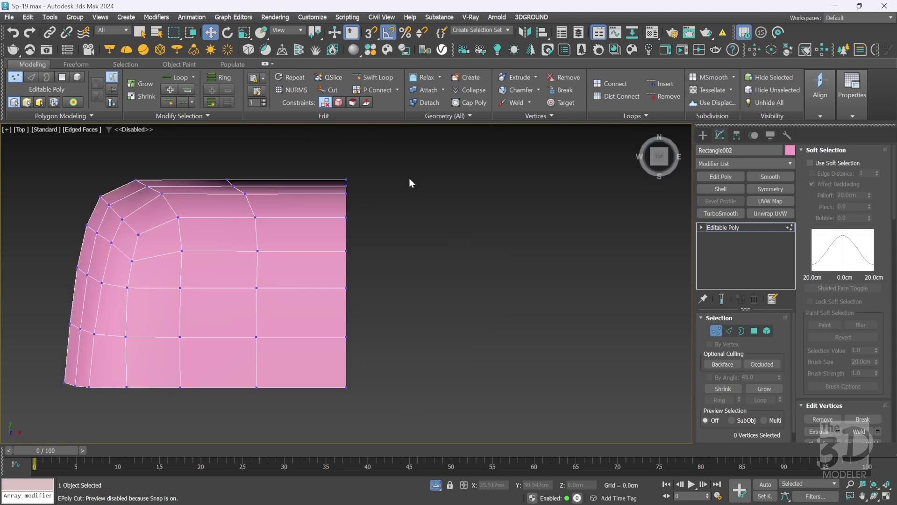
With the edge constraint on, flatten the eight-vertex column beside the middle edge along X with Scale and move it to X about -25.5 cm
{"action": "left_click_drag", "start_coordinate": [221, 161], "coordinate": [294, 406]}
{"action": "left_click", "coordinate": [339, 102]}
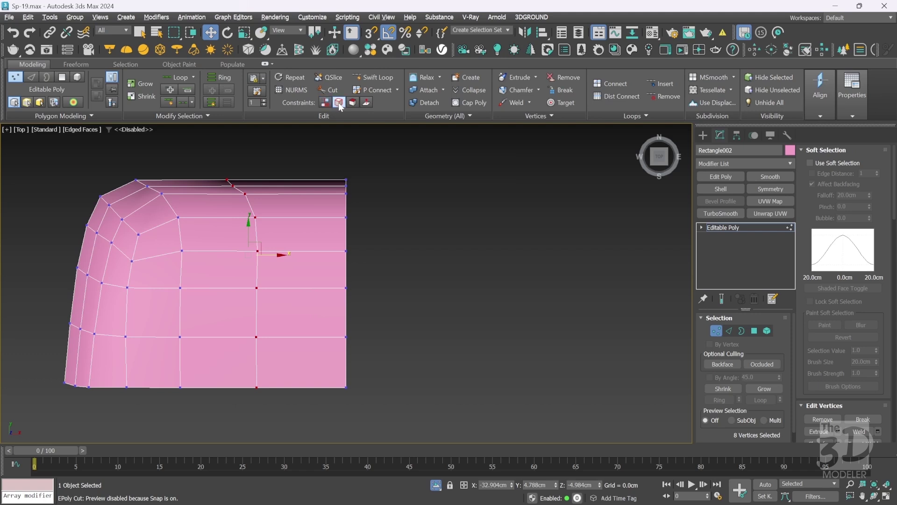
{"action": "right_click", "coordinate": [244, 32]}
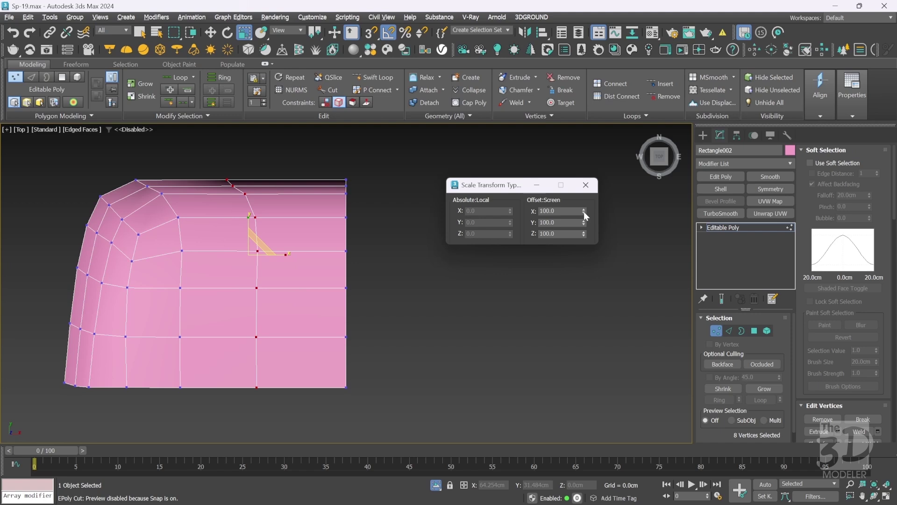
{"action": "left_click_drag", "start_coordinate": [584, 211], "coordinate": [584, 215]}
{"action": "key", "text": "w"}
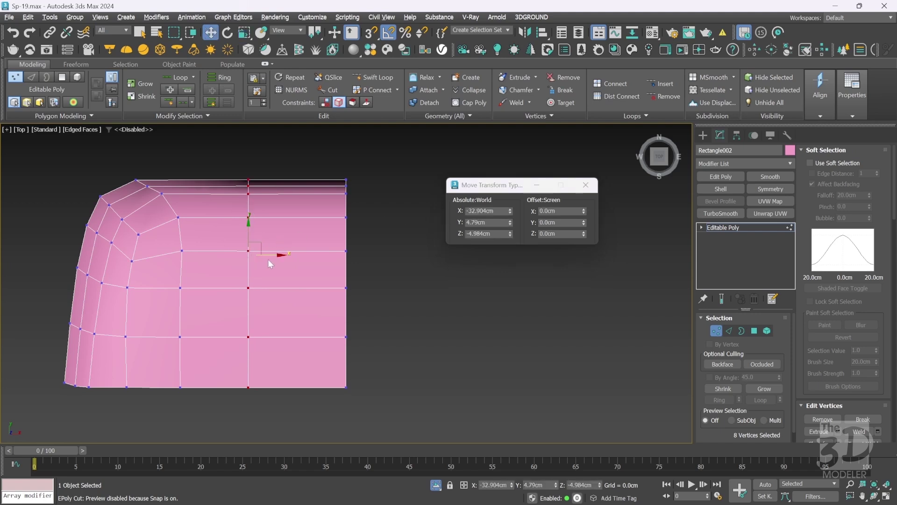
{"action": "mouse_move", "coordinate": [270, 256]}
{"action": "left_mouse_down"}
{"action": "mouse_move", "coordinate": [296, 256]}
{"action": "mouse_move", "coordinate": [287, 257]}
{"action": "left_mouse_up"}
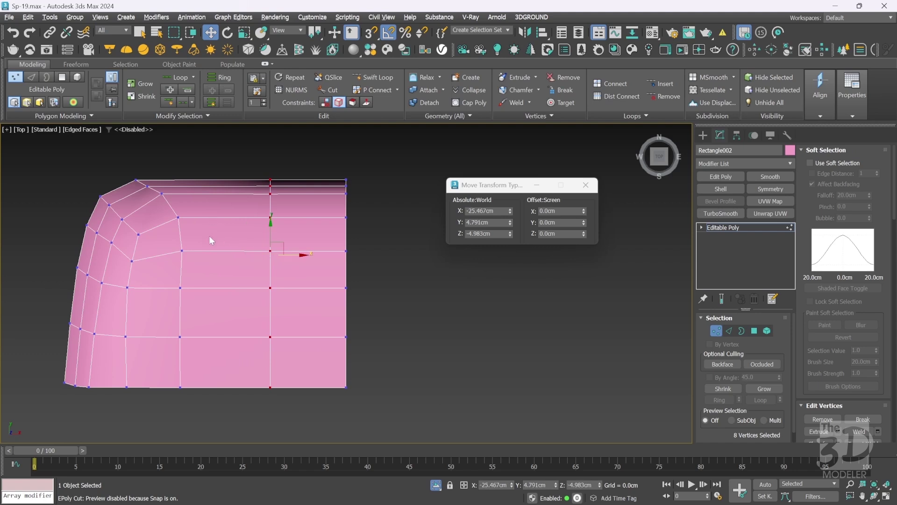
Straighten the lower four vertices of the next column outward along X and snap them in line with the vertex directly above
{"action": "left_click_drag", "start_coordinate": [209, 236], "coordinate": [162, 405]}
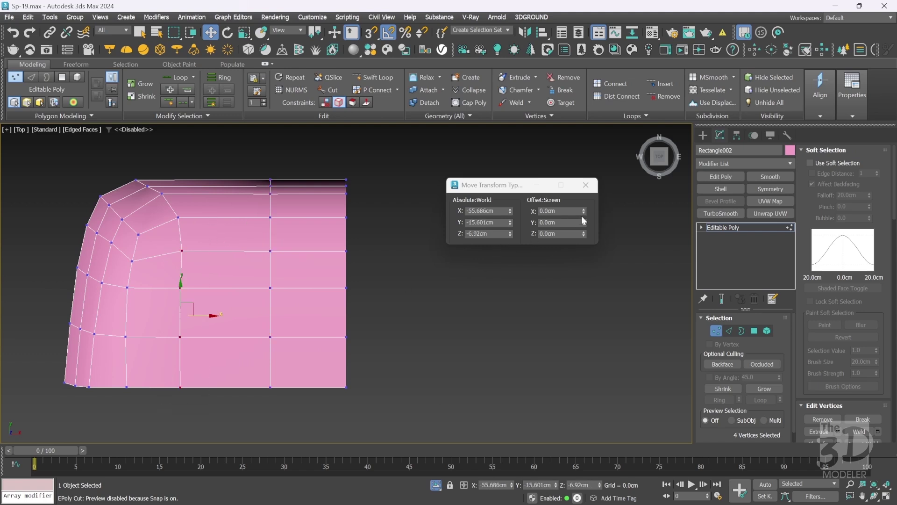
{"action": "key", "text": "r"}
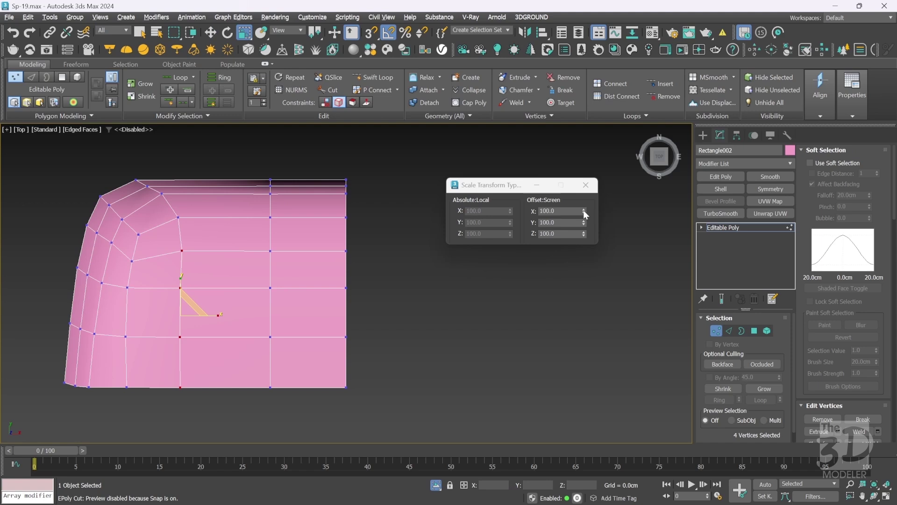
{"action": "key", "text": "w"}
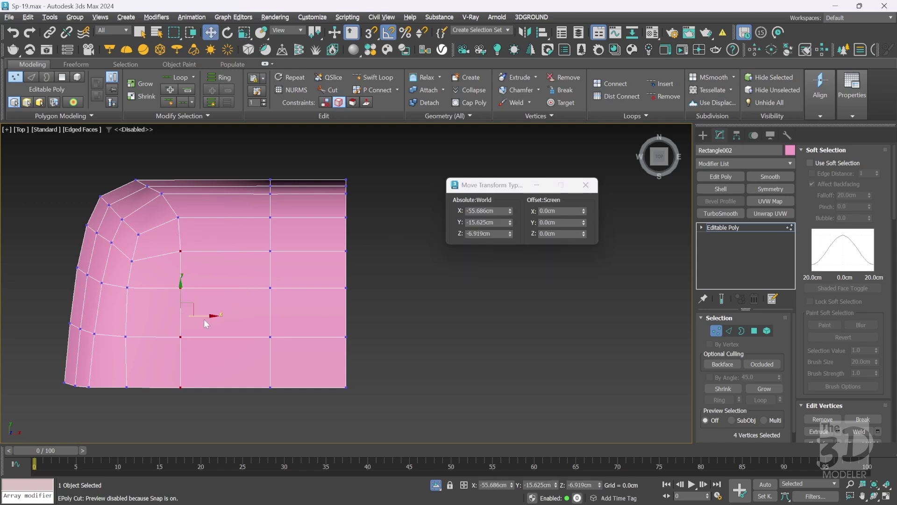
{"action": "left_click_drag", "start_coordinate": [203, 316], "coordinate": [195, 229]}
{"action": "key", "text": "s"}
{"action": "key", "text": "ctrl+z"}
{"action": "left_click_drag", "start_coordinate": [201, 313], "coordinate": [178, 218]}
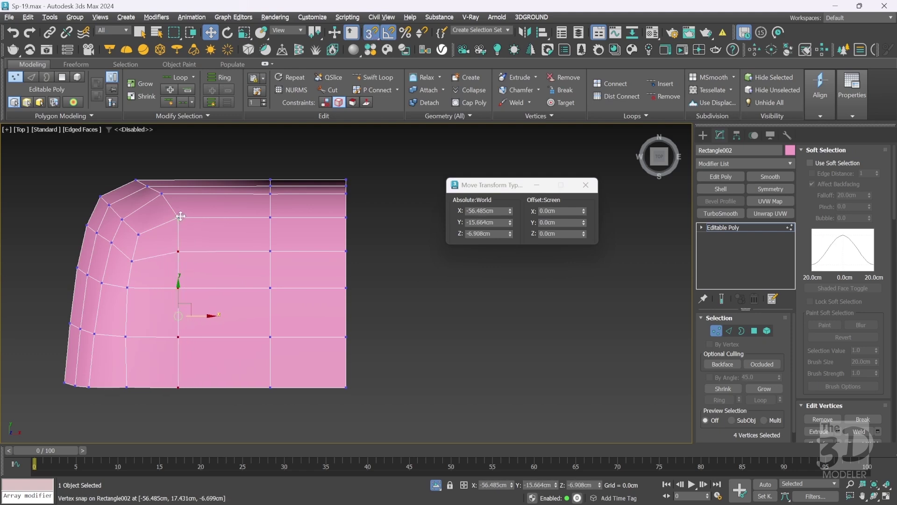
With snapping off, nudge the two rear-corner vertices above the straightened column slightly along X
{"action": "left_click", "coordinate": [161, 193]}
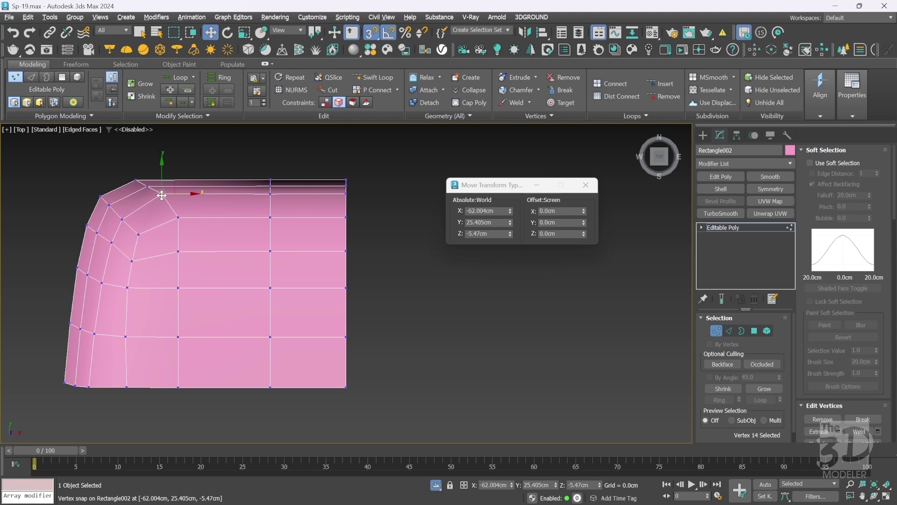
{"action": "key", "text": "s"}
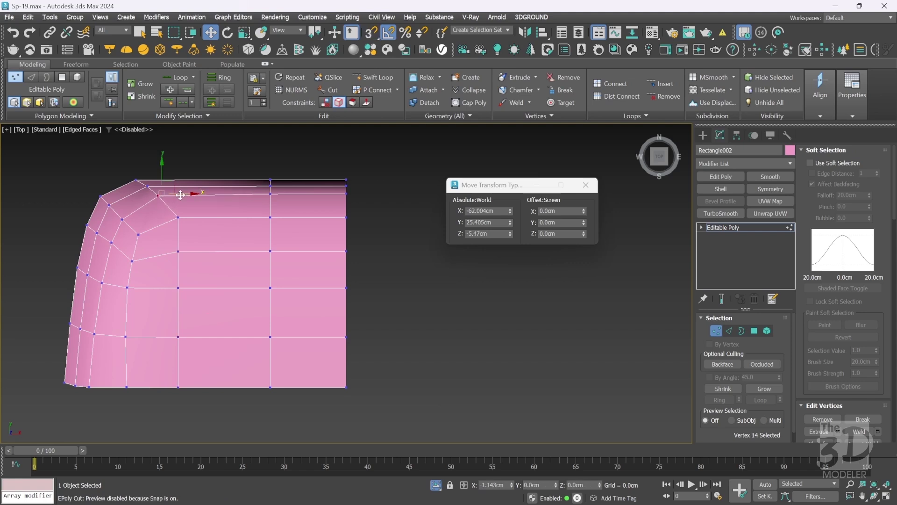
{"action": "left_click_drag", "start_coordinate": [170, 188], "coordinate": [168, 191]}
{"action": "left_click", "coordinate": [148, 186]}
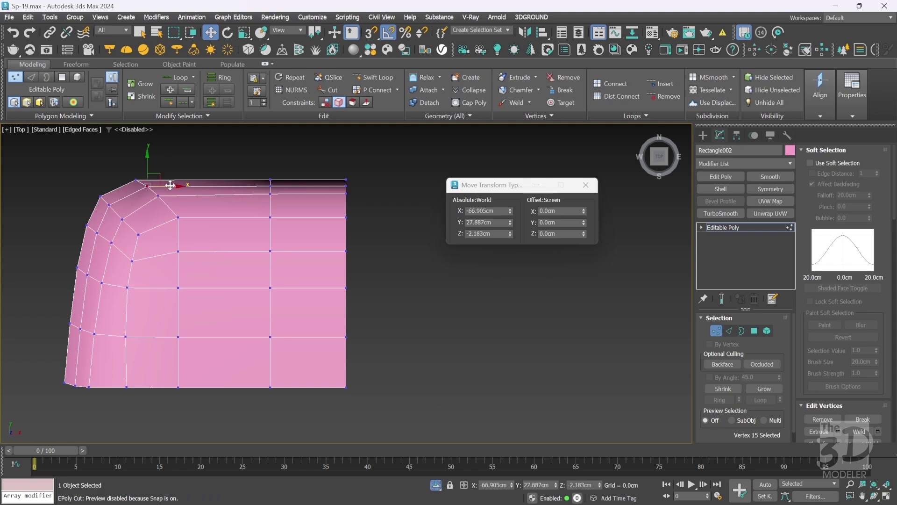
{"action": "left_click_drag", "start_coordinate": [170, 185], "coordinate": [170, 185]}
{"action": "left_click", "coordinate": [228, 254]}
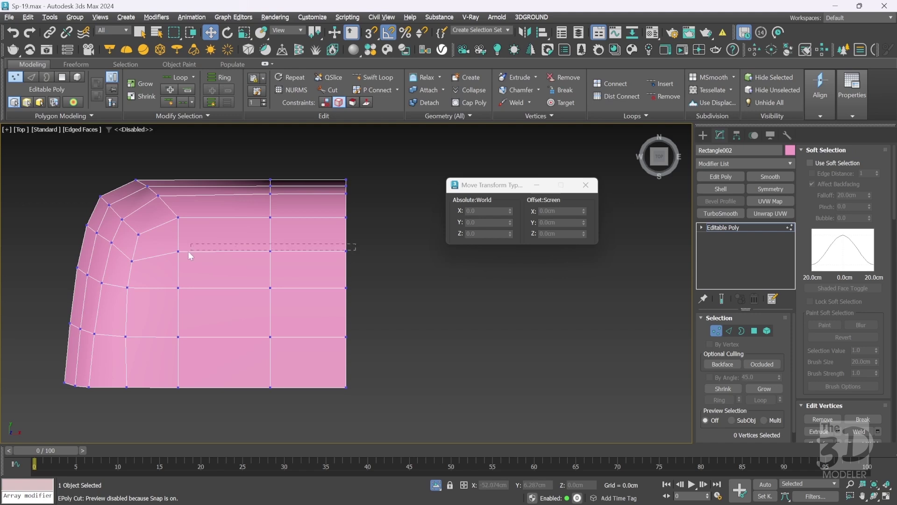
Flatten the three-vertex row in front of the rear corner along Y with Scale and snap it level with the adjoining side vertex
{"action": "left_click_drag", "start_coordinate": [188, 255], "coordinate": [174, 260]}
{"action": "key", "text": "r"}
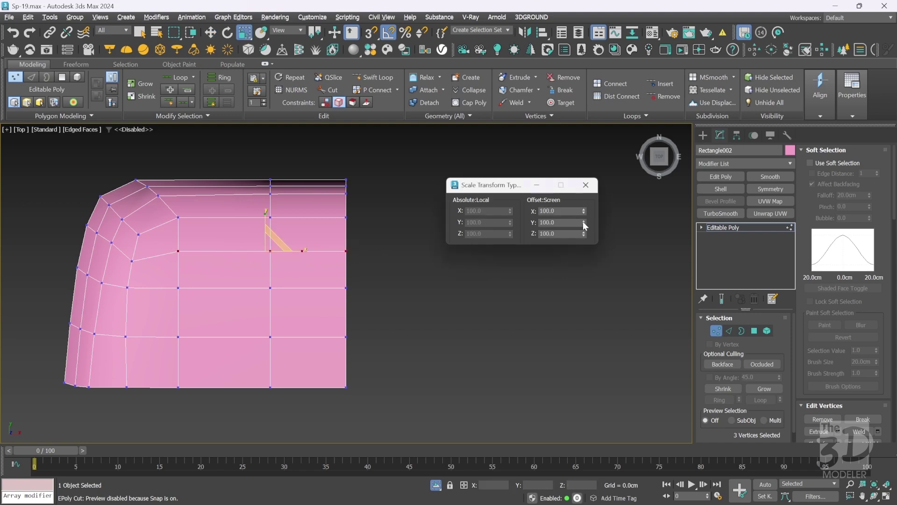
{"action": "key", "text": "w"}
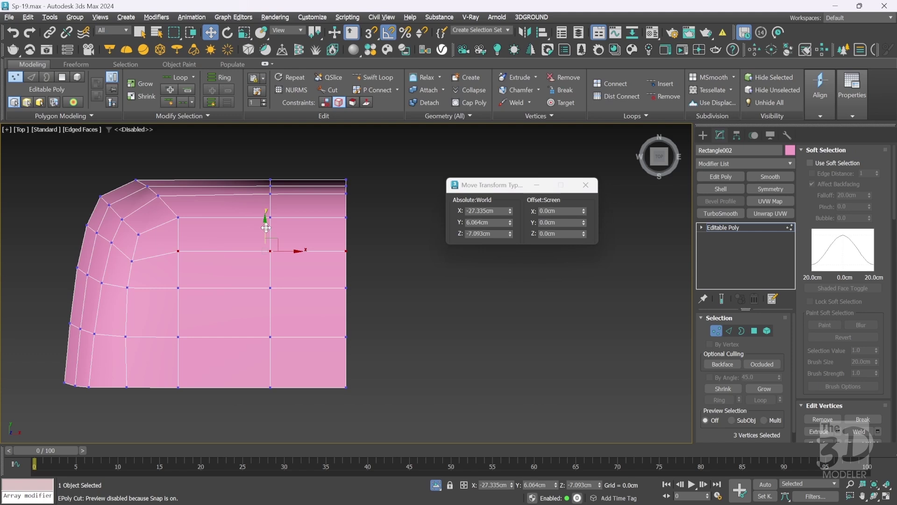
{"action": "key", "text": "s"}
{"action": "left_click_drag", "start_coordinate": [265, 230], "coordinate": [134, 260]}
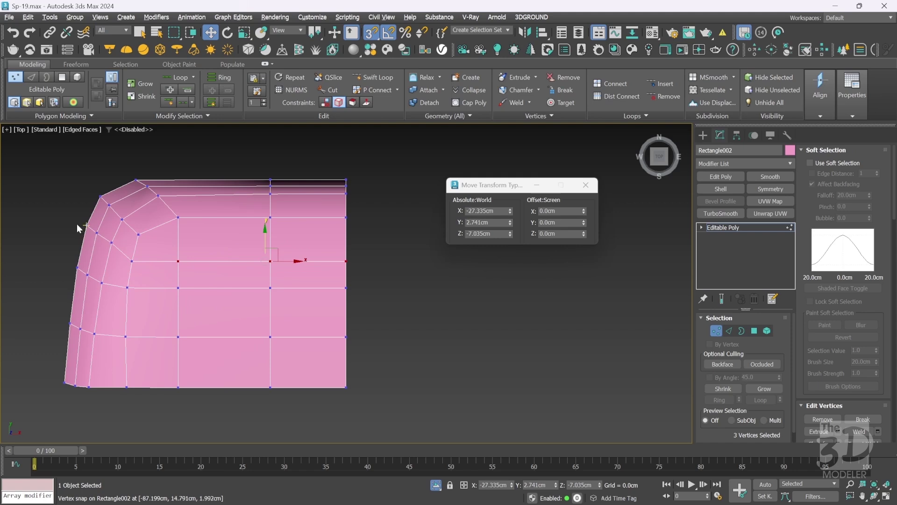
With snapping off, nudge the three-vertex row in front of the rear corner slightly toward the front along Y
{"action": "left_click_drag", "start_coordinate": [77, 223], "coordinate": [116, 254]}
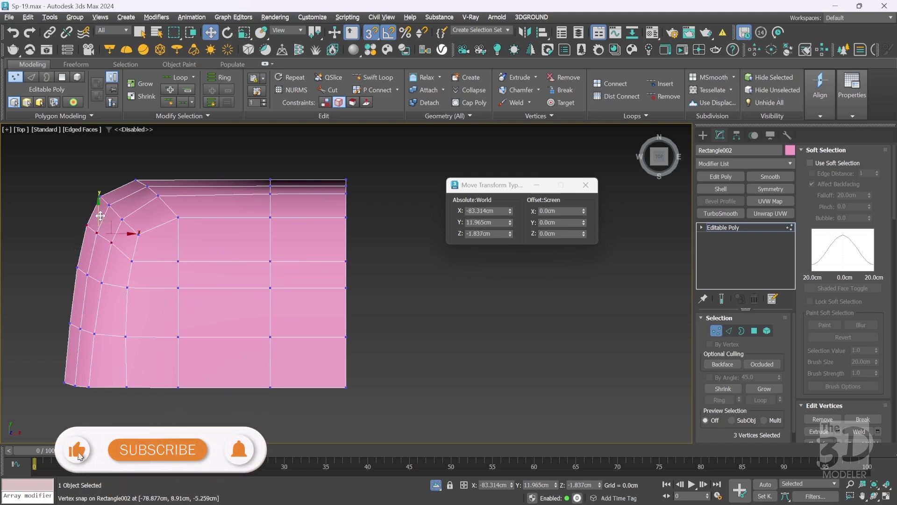
{"action": "key", "text": "s"}
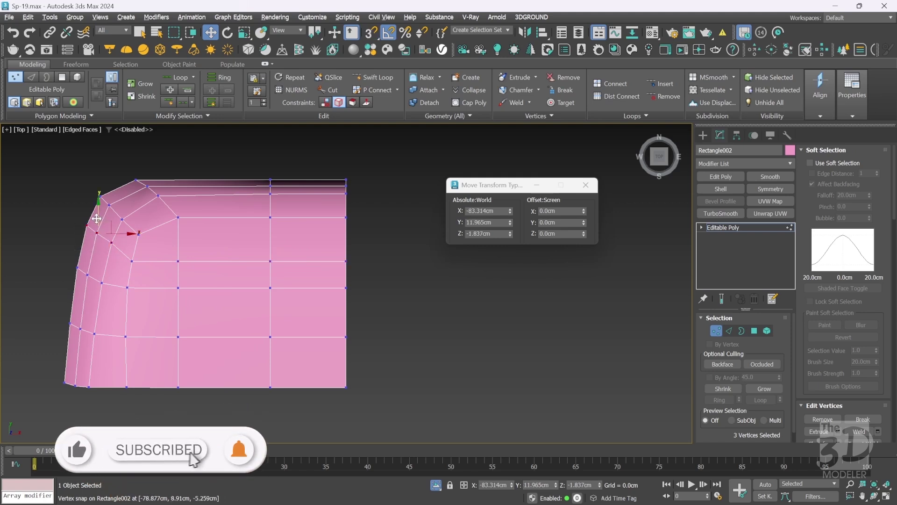
{"action": "left_click_drag", "start_coordinate": [97, 218], "coordinate": [94, 227]}
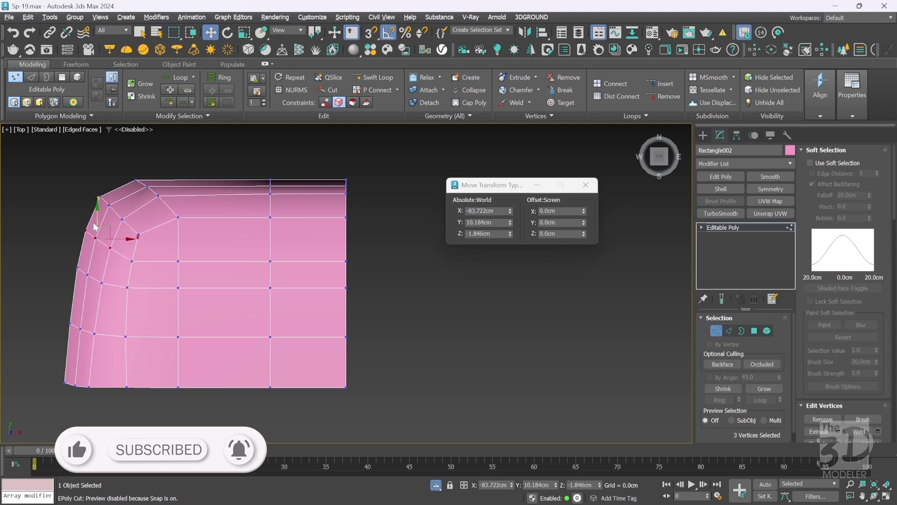
Move the inner four vertices of the next row forward to Y about -10.4 cm, and nudge its three outer vertices forward too
{"action": "left_click", "coordinate": [379, 282]}
{"action": "left_click_drag", "start_coordinate": [375, 282], "coordinate": [238, 288]}
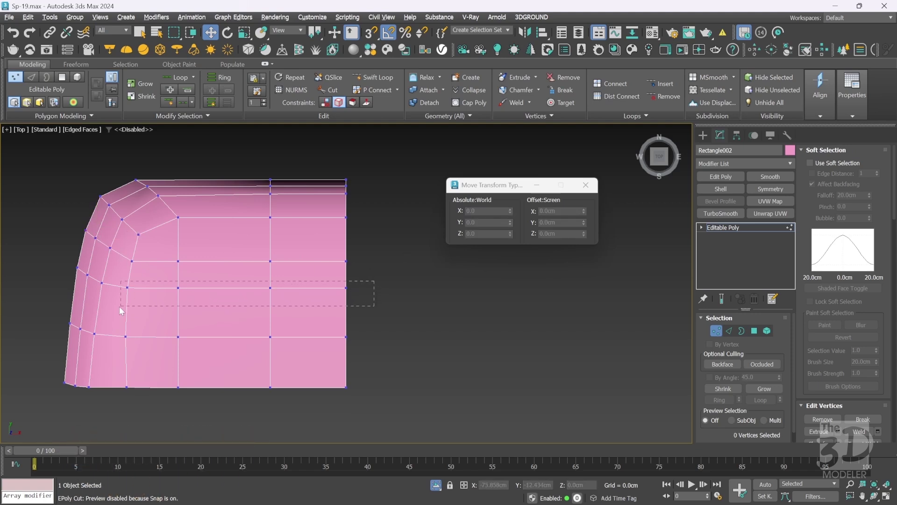
{"action": "left_click_drag", "start_coordinate": [119, 307], "coordinate": [118, 307]}
{"action": "left_click_drag", "start_coordinate": [229, 272], "coordinate": [230, 284]}
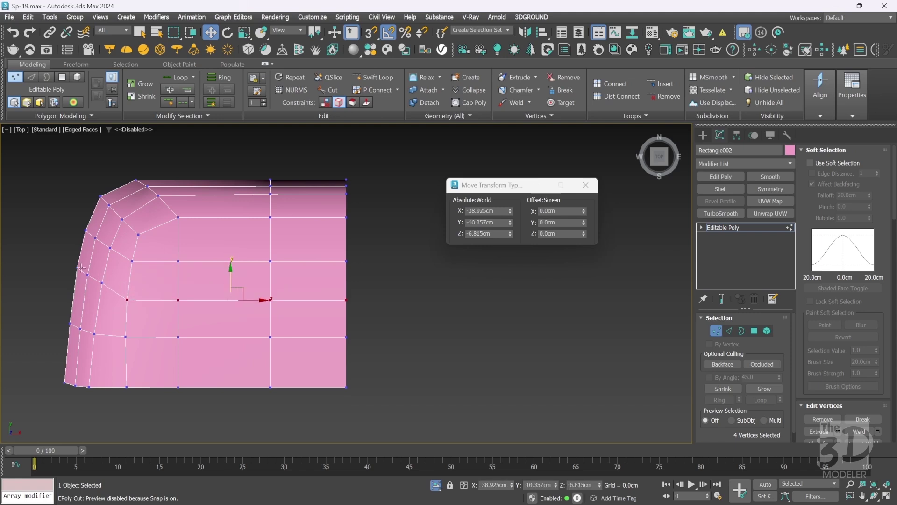
{"action": "left_click_drag", "start_coordinate": [67, 260], "coordinate": [109, 299]}
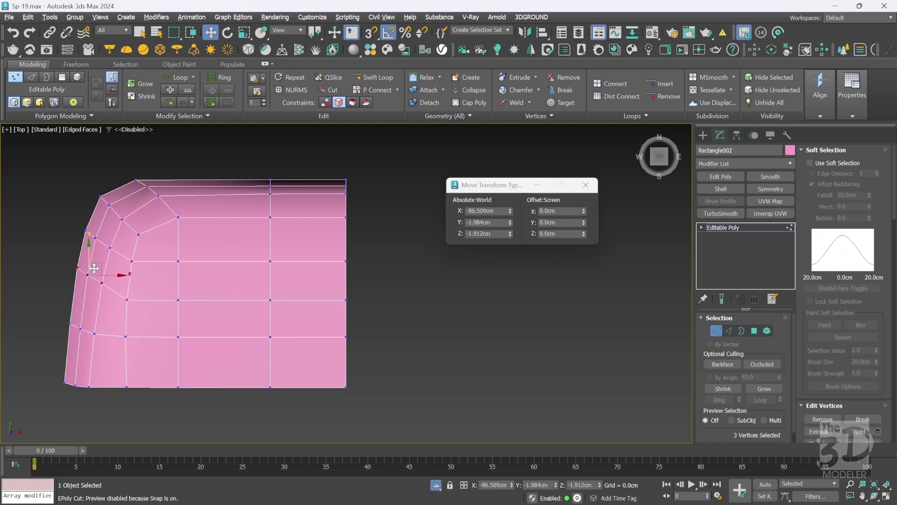
{"action": "left_click_drag", "start_coordinate": [89, 257], "coordinate": [88, 264]}
Flatten the seven-vertex row nearest the front edge along Y with Scale and move it to Y about -23 cm
{"action": "left_click_drag", "start_coordinate": [62, 316], "coordinate": [372, 352]}
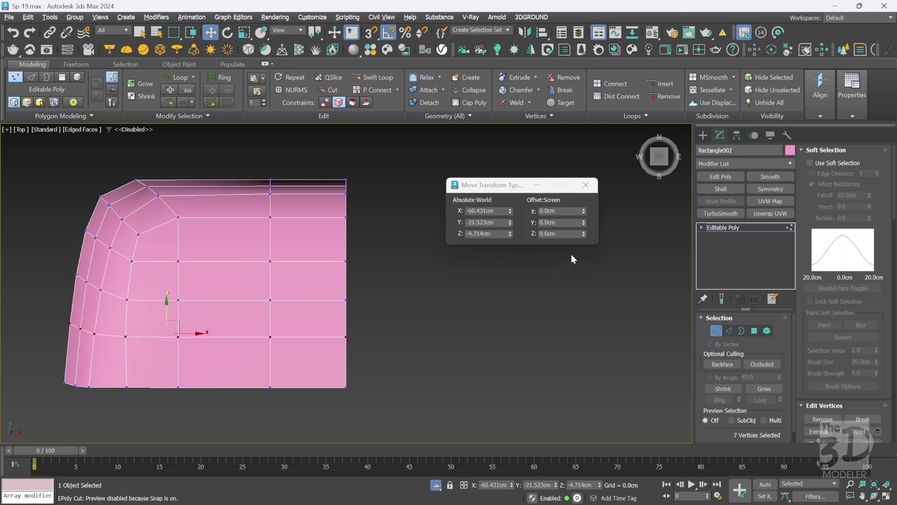
{"action": "key", "text": "r"}
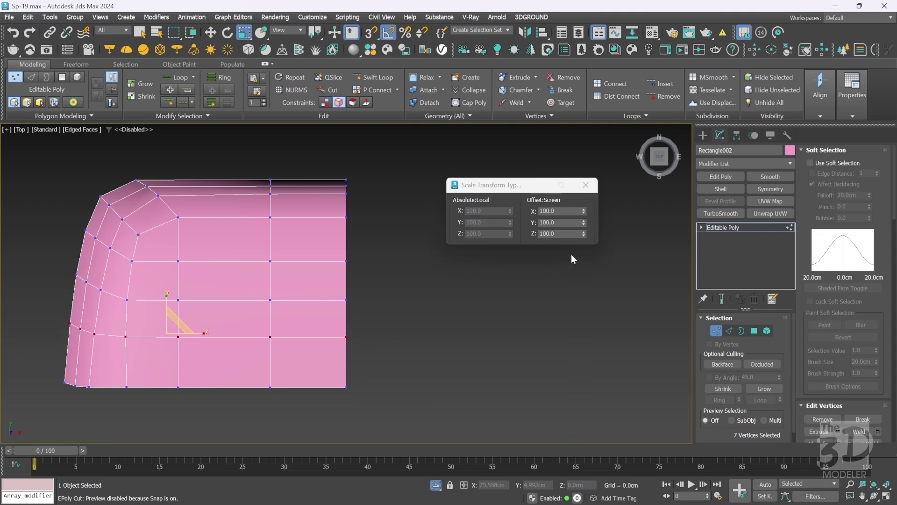
{"action": "right_click", "coordinate": [585, 222]}
{"action": "key", "text": "w"}
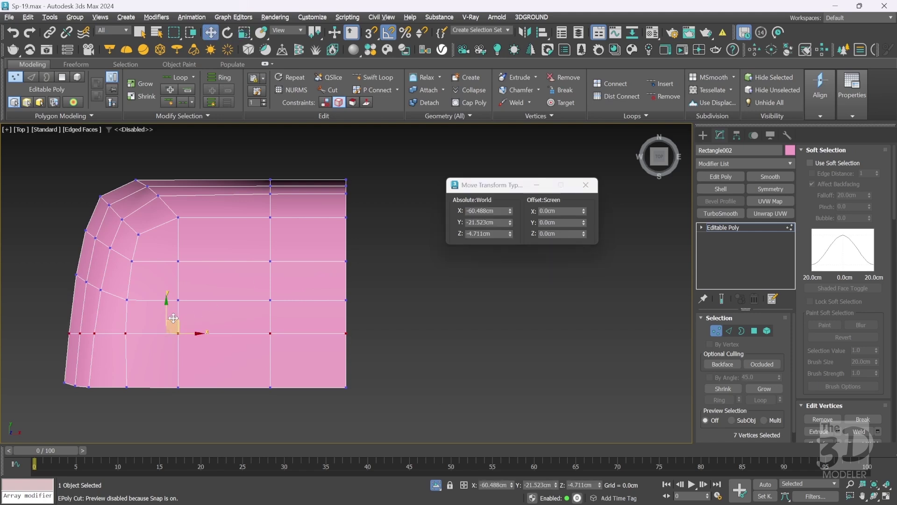
{"action": "left_click_drag", "start_coordinate": [167, 315], "coordinate": [167, 320]}
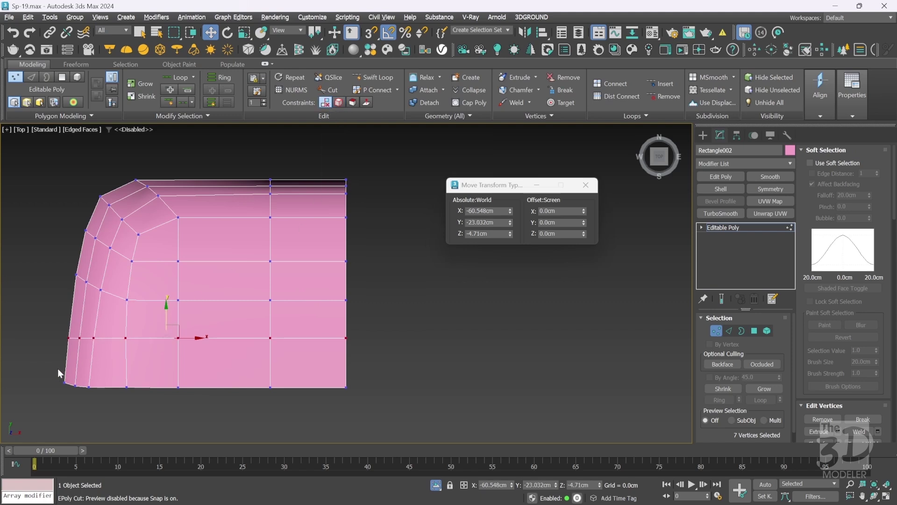
With the edge constraint off, snap the three outer vertices of the front edge in line with its straight part along Y
{"action": "left_click_drag", "start_coordinate": [68, 387], "coordinate": [125, 384]}
{"action": "key", "text": "s"}
{"action": "left_click", "coordinate": [75, 386]}
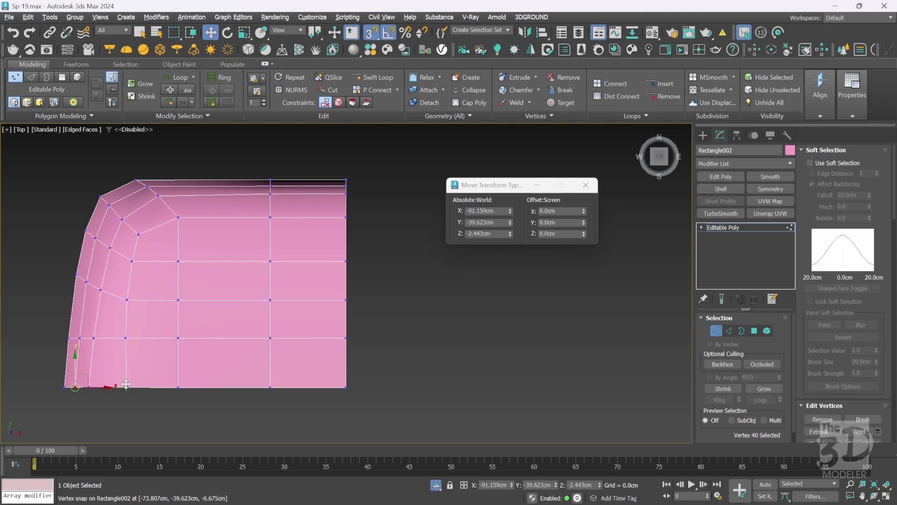
{"action": "left_click", "coordinate": [89, 386]}
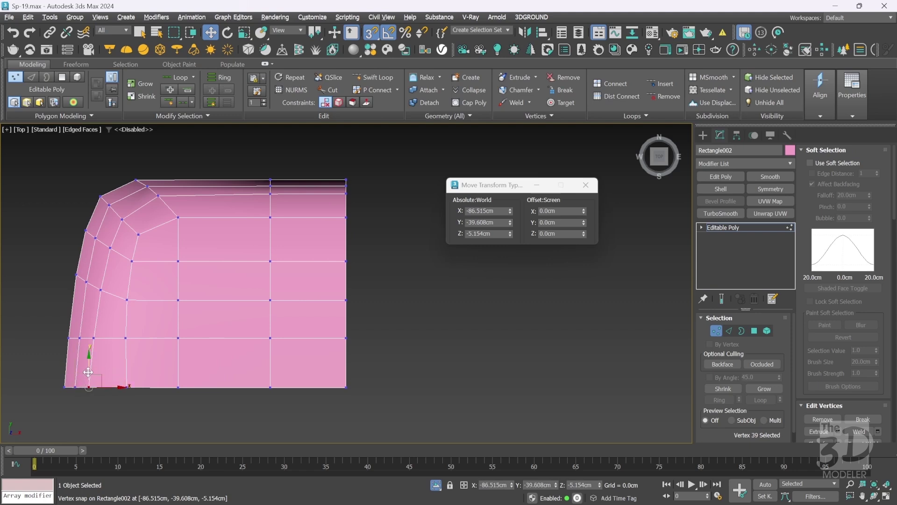
{"action": "left_click_drag", "start_coordinate": [132, 385], "coordinate": [132, 386]}
Leave vertex editing, close the Move Transform Type-In in the perspective view, and save the scene incrementally as Sp-20.max
{"action": "left_click", "coordinate": [770, 228]}
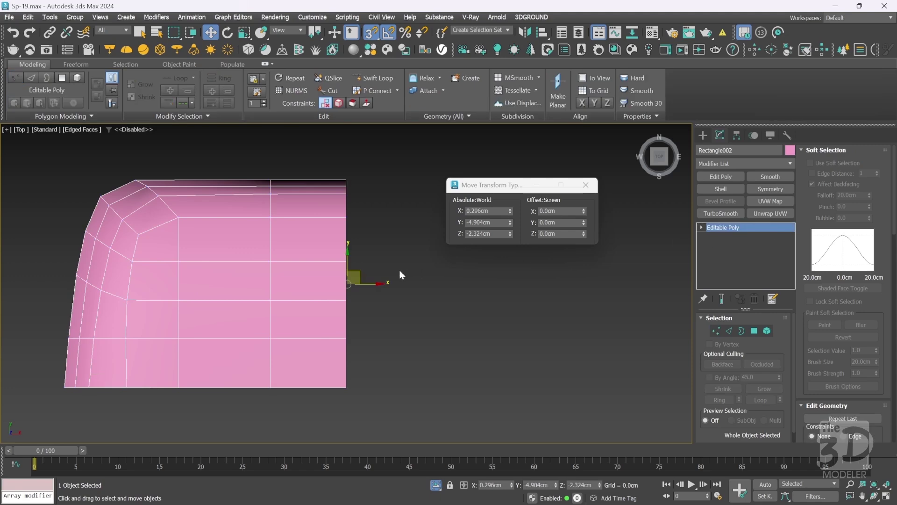
{"action": "key", "text": "p"}
{"action": "scroll", "coordinate": [355, 271], "scroll_direction": "down", "scroll_amount": 3}
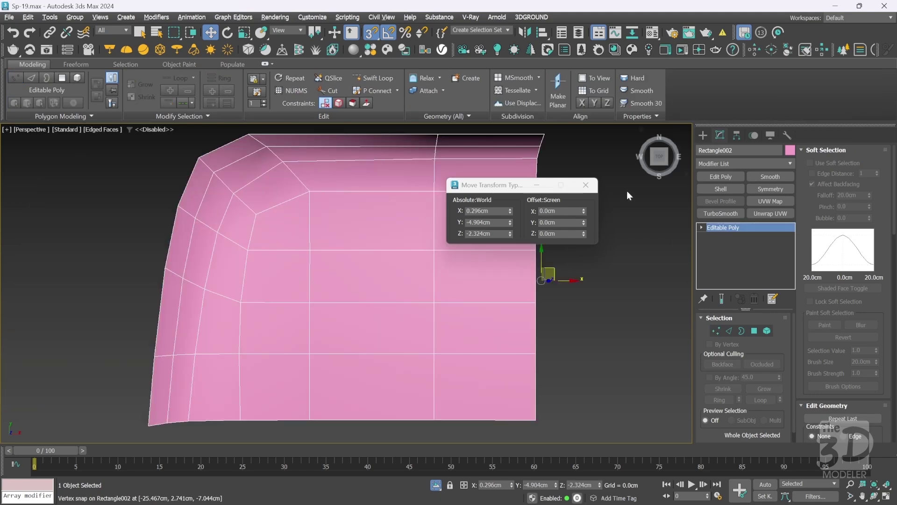
{"action": "mouse_move", "coordinate": [657, 155]}
{"action": "left_mouse_down"}
{"action": "mouse_move", "coordinate": [666, 161]}
{"action": "mouse_move", "coordinate": [652, 165]}
{"action": "left_mouse_up"}
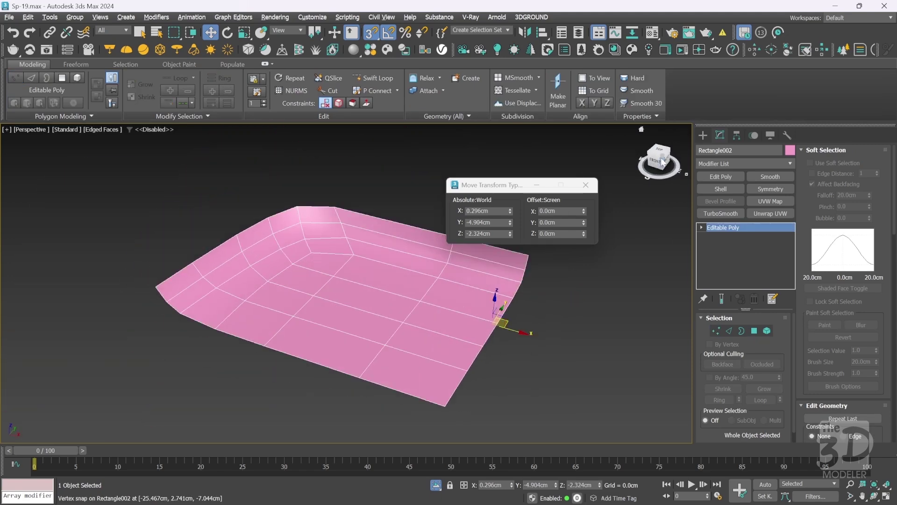
{"action": "left_click", "coordinate": [587, 186]}
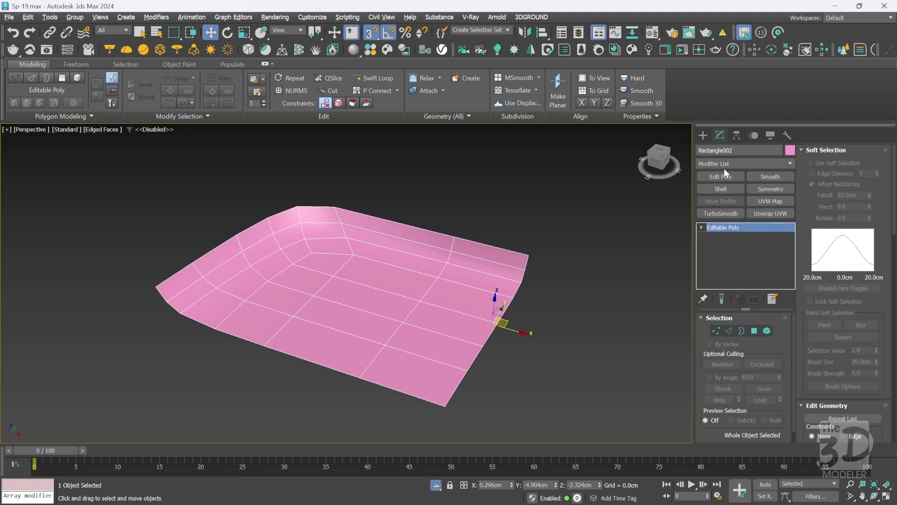
{"action": "key", "text": "ctrl+s"}
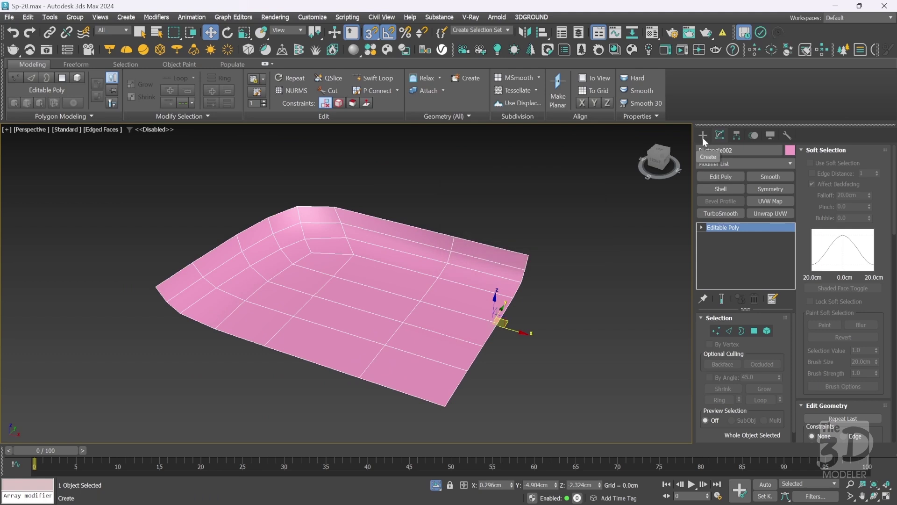
Extrude the four middle and three front floor edges upward in three levels snapped to the rear profile's vertex heights, ending at Z about 2.2 cm
{"action": "key", "text": "2"}
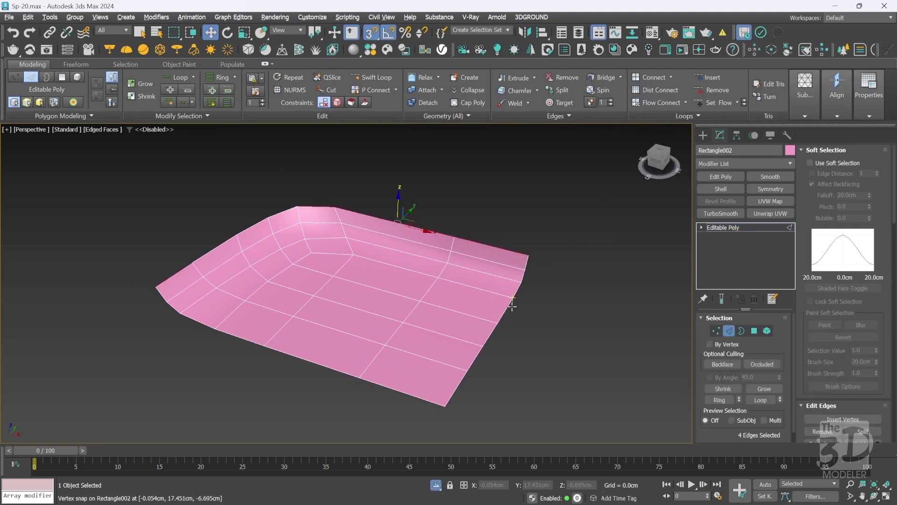
{"action": "left_click", "coordinate": [507, 311]}
{"action": "left_click", "coordinate": [491, 333], "text": "ctrl"}
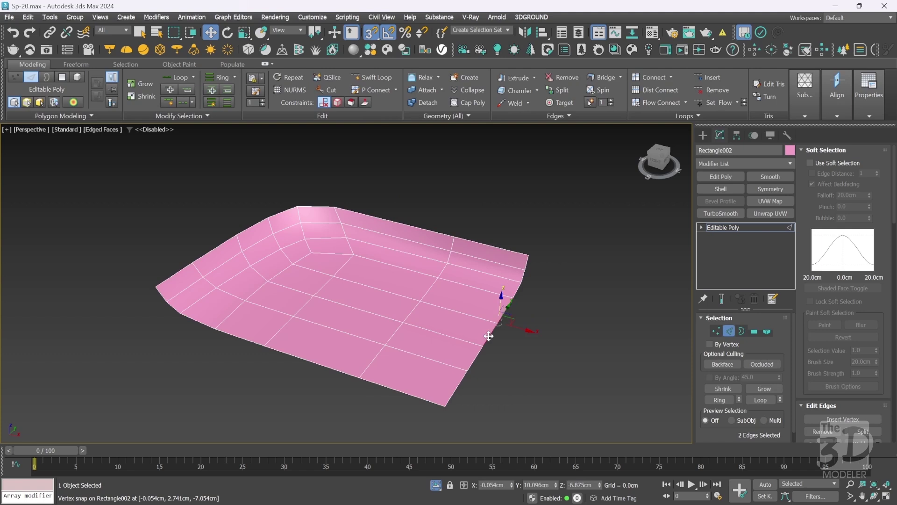
{"action": "left_click", "coordinate": [475, 356], "text": "ctrl"}
{"action": "left_click", "coordinate": [459, 385], "text": "ctrl"}
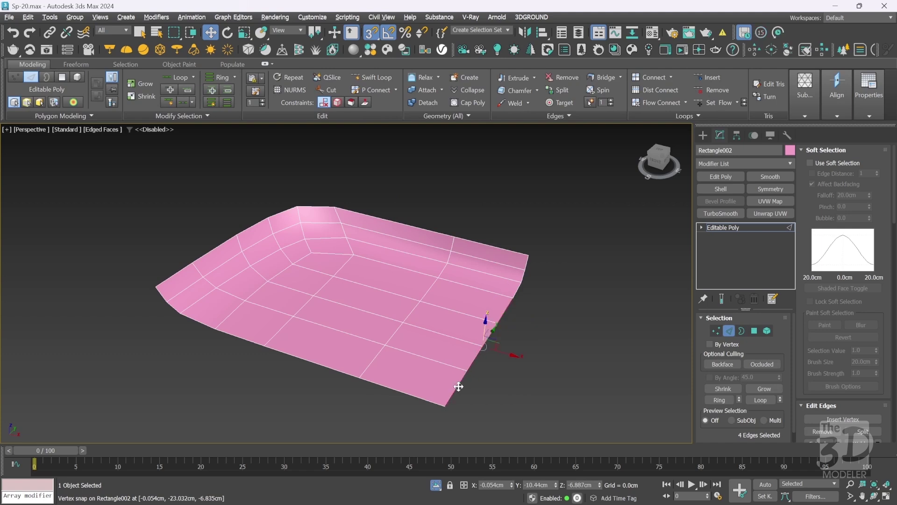
{"action": "left_click", "coordinate": [416, 396], "text": "ctrl"}
{"action": "left_click", "coordinate": [336, 370], "text": "ctrl"}
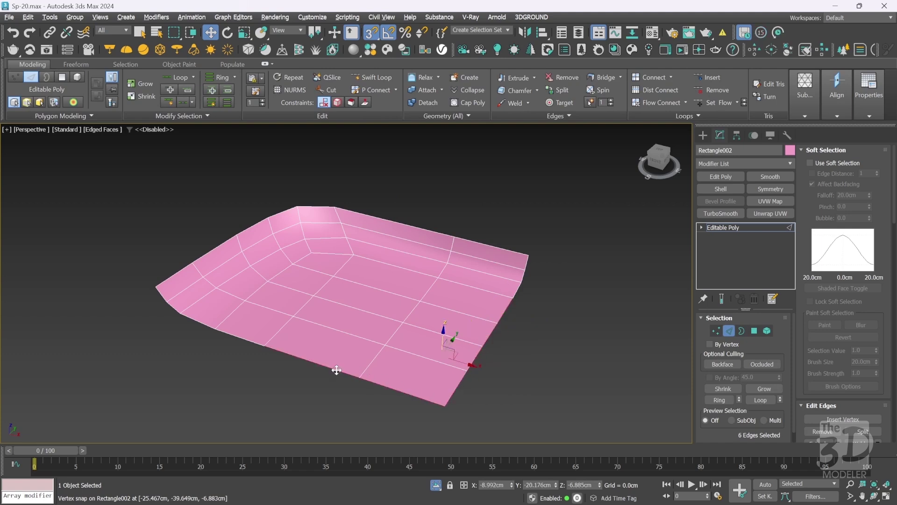
{"action": "left_click", "coordinate": [251, 341], "text": "ctrl"}
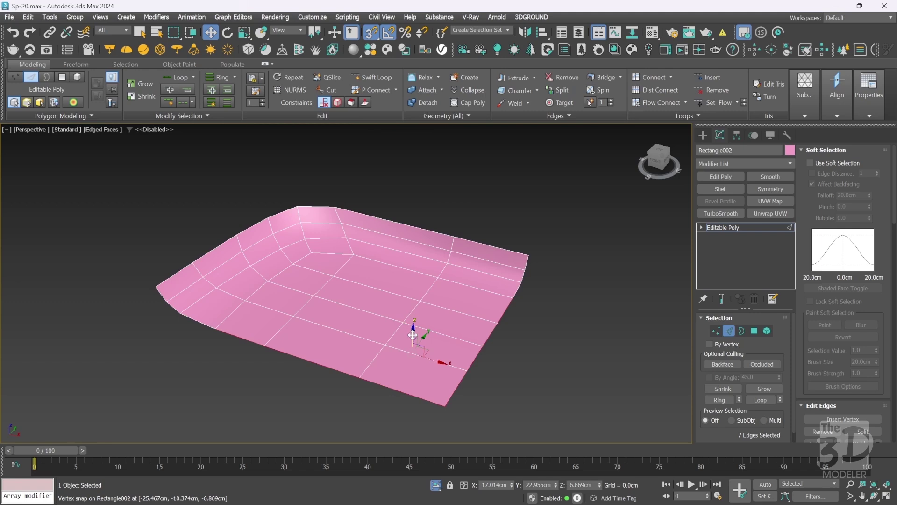
{"action": "key", "text": "alt+c"}
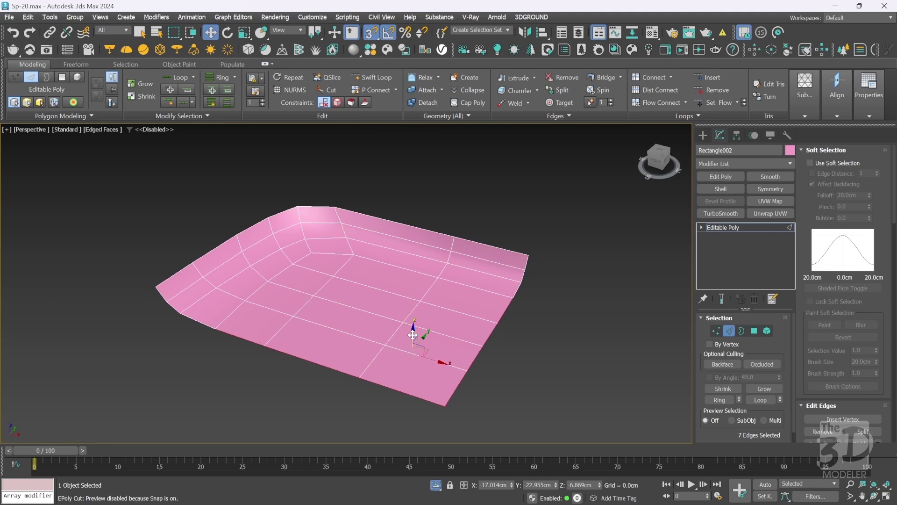
{"action": "left_click_drag", "start_coordinate": [412, 334], "coordinate": [518, 281], "text": "shift"}
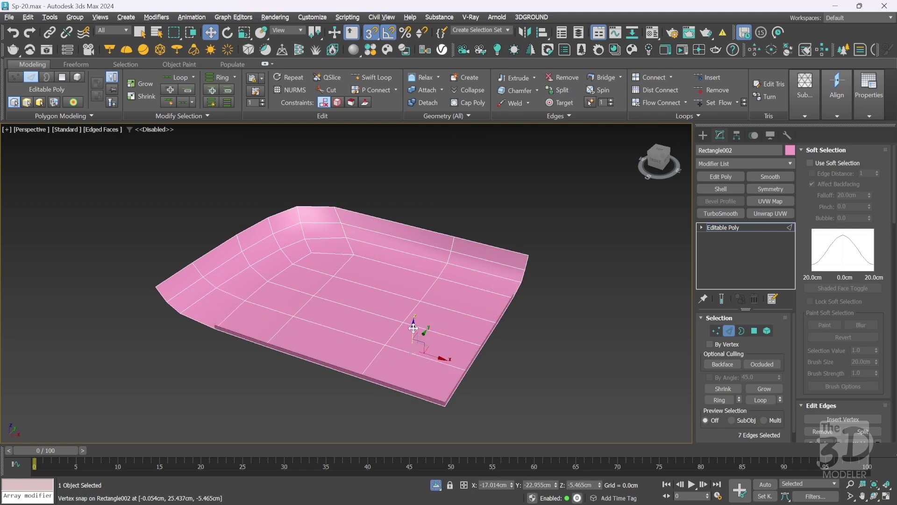
{"action": "mouse_move", "coordinate": [413, 328]}
{"action": "left_mouse_down"}
{"action": "mouse_move", "coordinate": [493, 263]}
{"action": "mouse_move", "coordinate": [525, 269]}
{"action": "left_mouse_up"}
{"action": "mouse_move", "coordinate": [413, 319]}
{"action": "left_mouse_down"}
{"action": "mouse_move", "coordinate": [469, 251]}
{"action": "mouse_move", "coordinate": [525, 251]}
{"action": "left_mouse_up"}
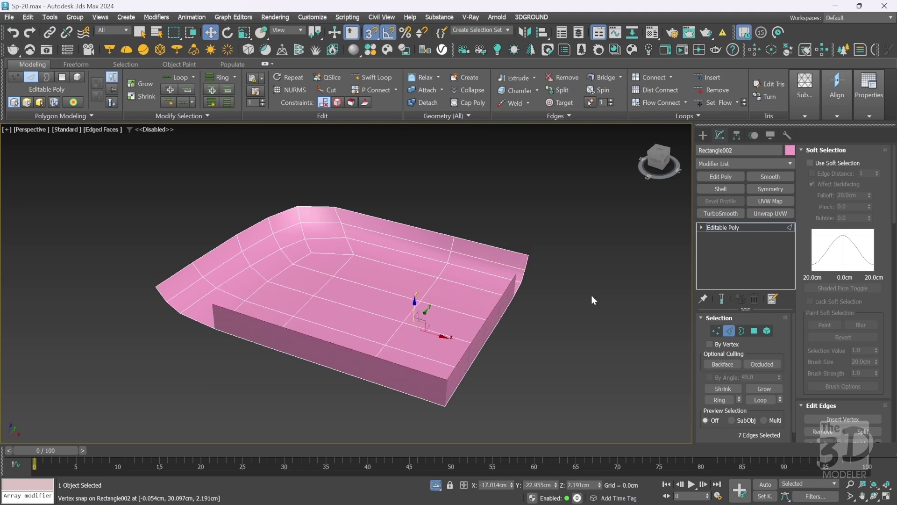
Select all polygons of the seat part and flip their normals
{"action": "left_click", "coordinate": [755, 331]}
{"action": "key", "text": "ctrl+a"}
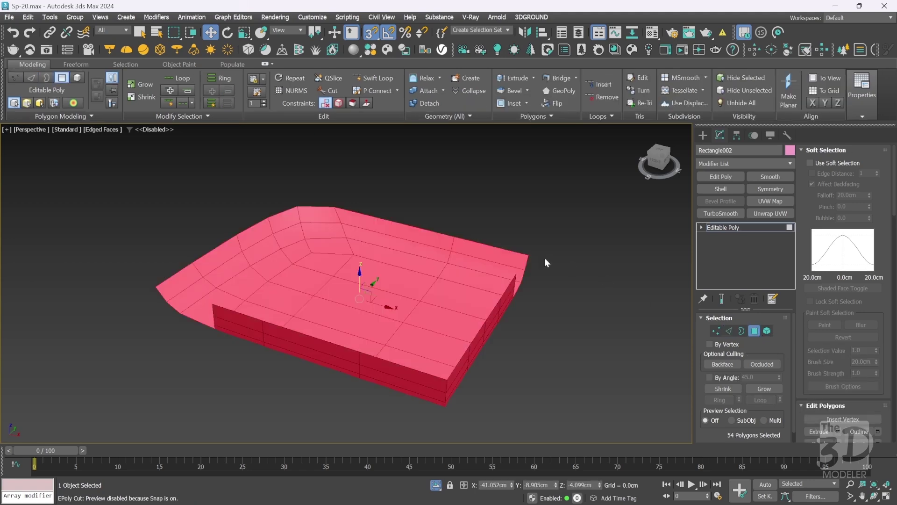
{"action": "right_click", "coordinate": [545, 258]}
{"action": "left_click", "coordinate": [516, 340]}
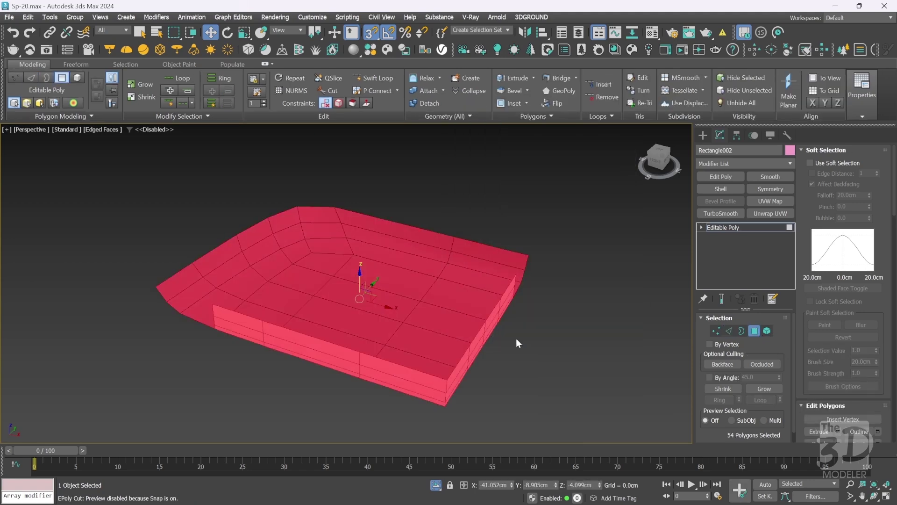
Target weld the three free vertices at the rear end of the middle wall to the matching vertices of the rear profile
{"action": "left_click", "coordinate": [717, 331]}
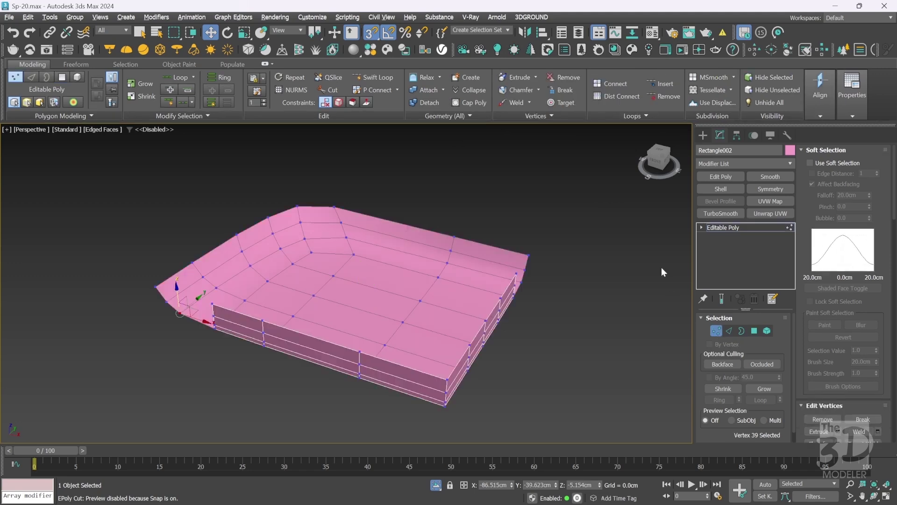
{"action": "left_click_drag", "start_coordinate": [659, 161], "coordinate": [643, 149]}
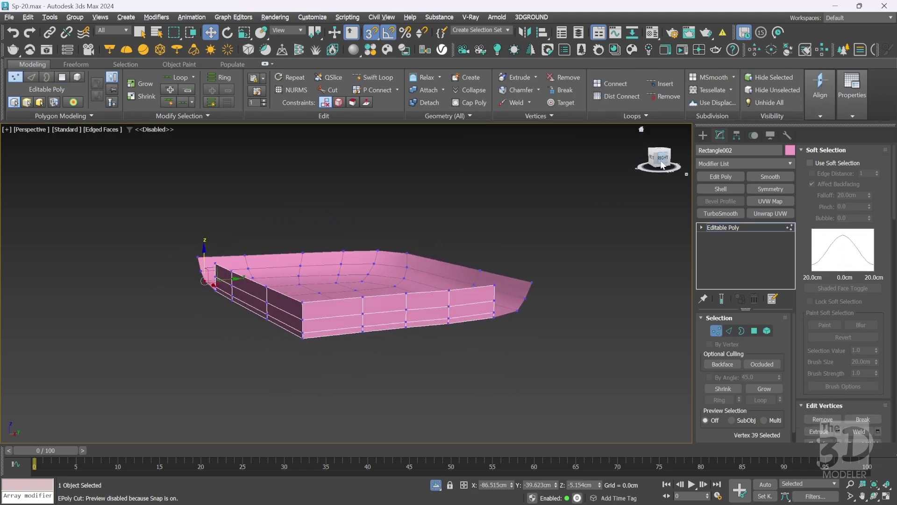
{"action": "left_click", "coordinate": [568, 105]}
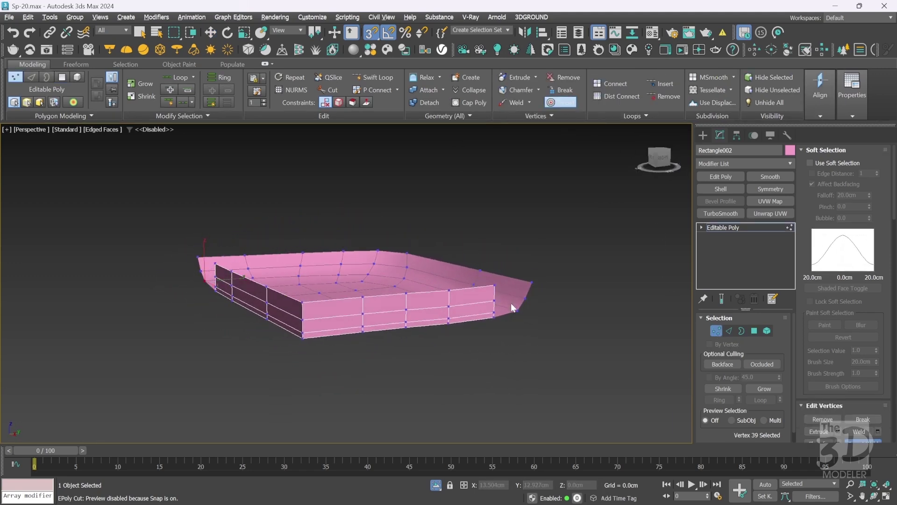
{"action": "scroll", "coordinate": [511, 303], "scroll_direction": "up", "scroll_amount": 3}
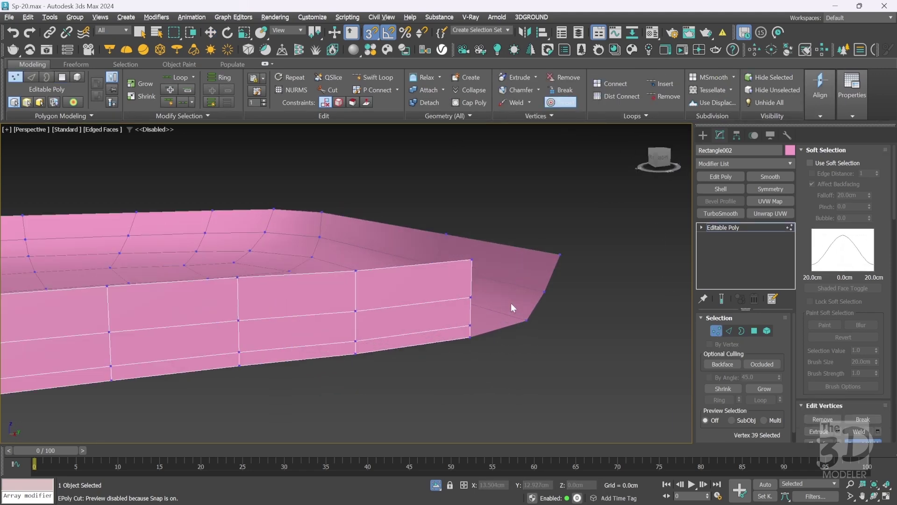
{"action": "left_click", "coordinate": [471, 324]}
{"action": "left_click", "coordinate": [527, 320]}
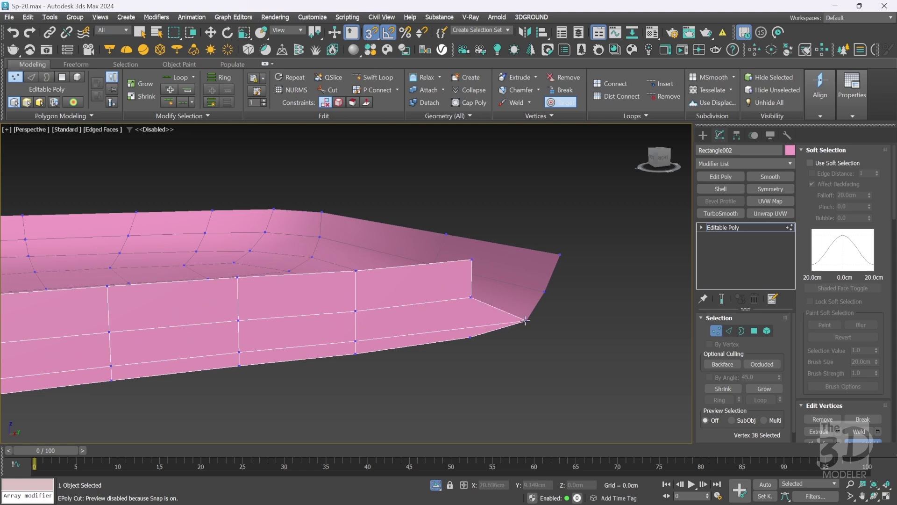
{"action": "left_click", "coordinate": [469, 297]}
{"action": "left_click", "coordinate": [544, 292]}
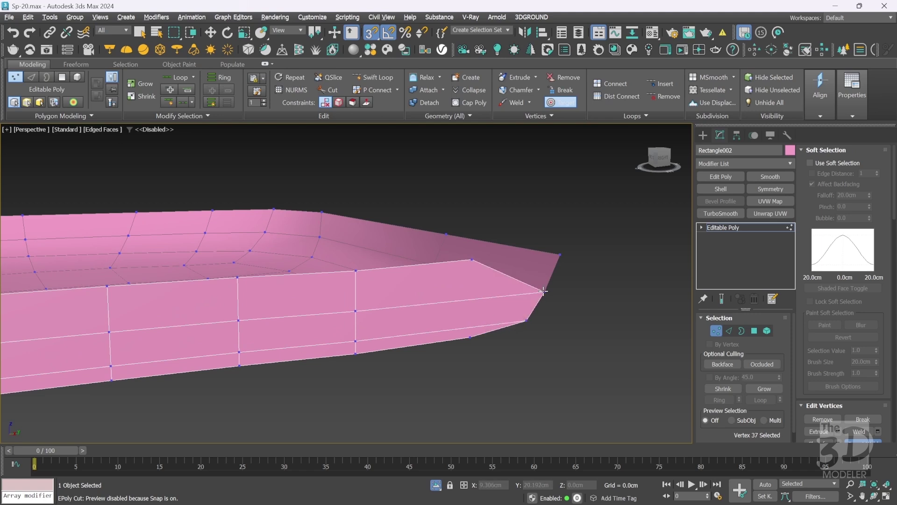
{"action": "left_click", "coordinate": [473, 259]}
{"action": "left_click", "coordinate": [559, 254]}
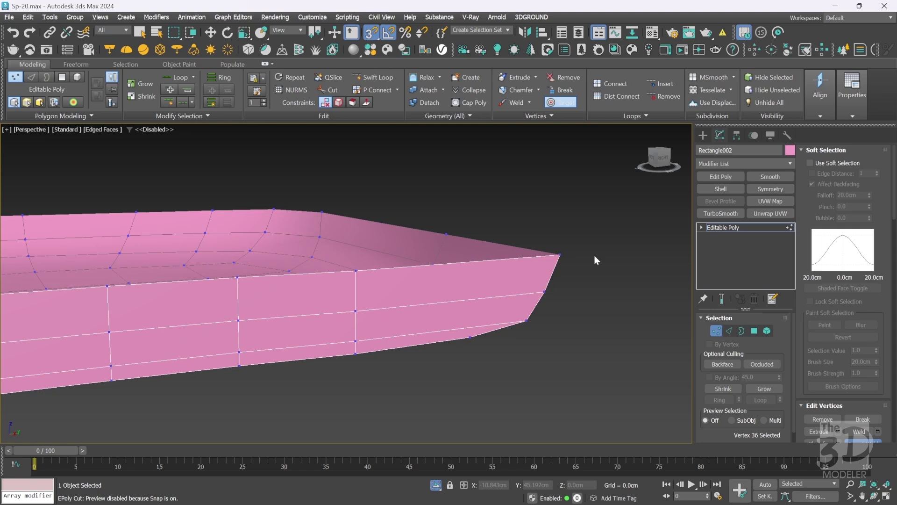
Target weld the three free vertices at the outer end of the front wall to the matching vertices of the side profile
{"action": "scroll", "coordinate": [595, 255], "scroll_direction": "down", "scroll_amount": 10}
{"action": "scroll", "coordinate": [446, 252], "scroll_direction": "up", "scroll_amount": 10}
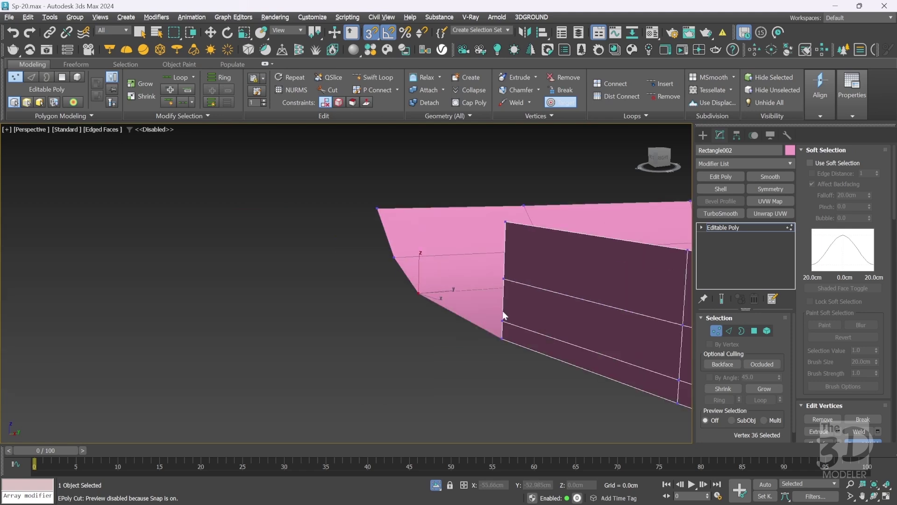
{"action": "left_click", "coordinate": [503, 321]}
{"action": "left_click", "coordinate": [419, 293]}
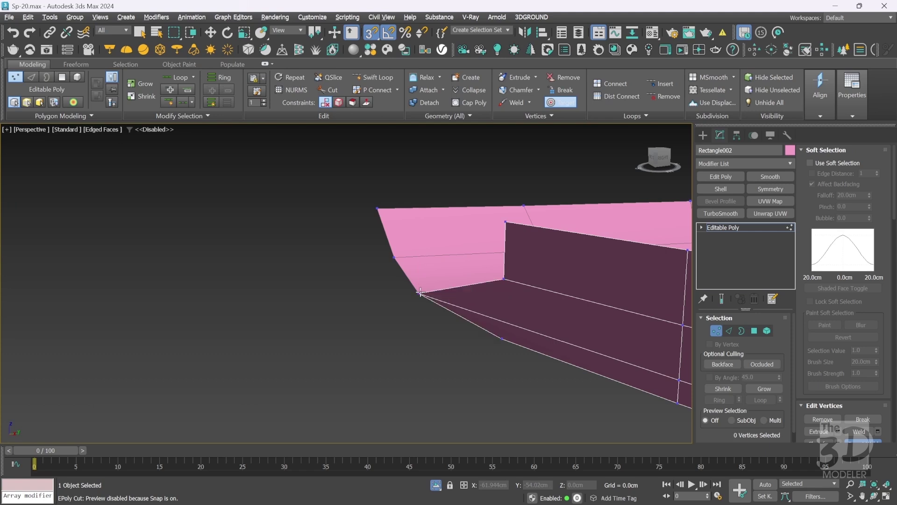
{"action": "right_click", "coordinate": [451, 280]}
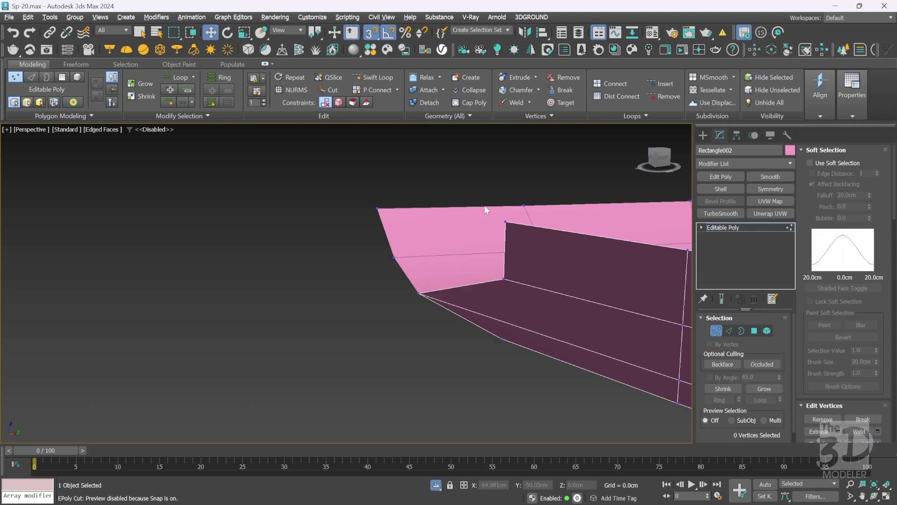
{"action": "left_click", "coordinate": [560, 102]}
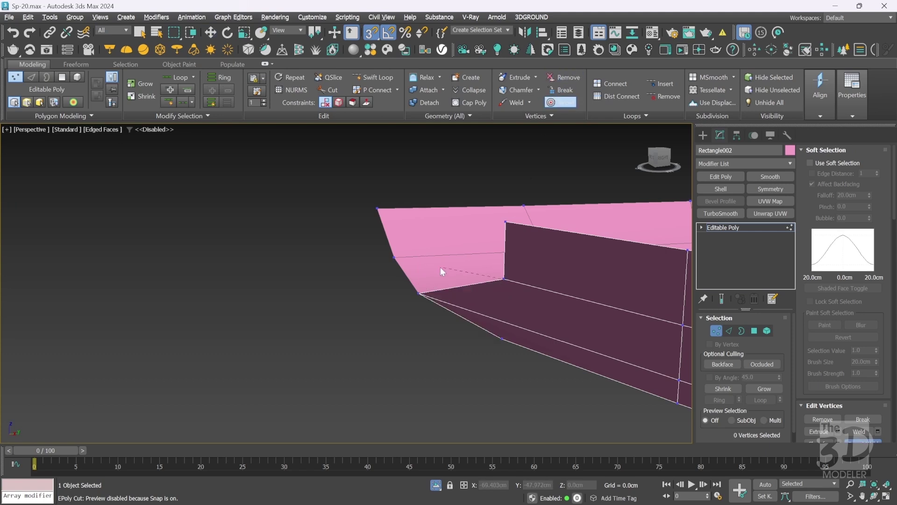
{"action": "left_click", "coordinate": [395, 258]}
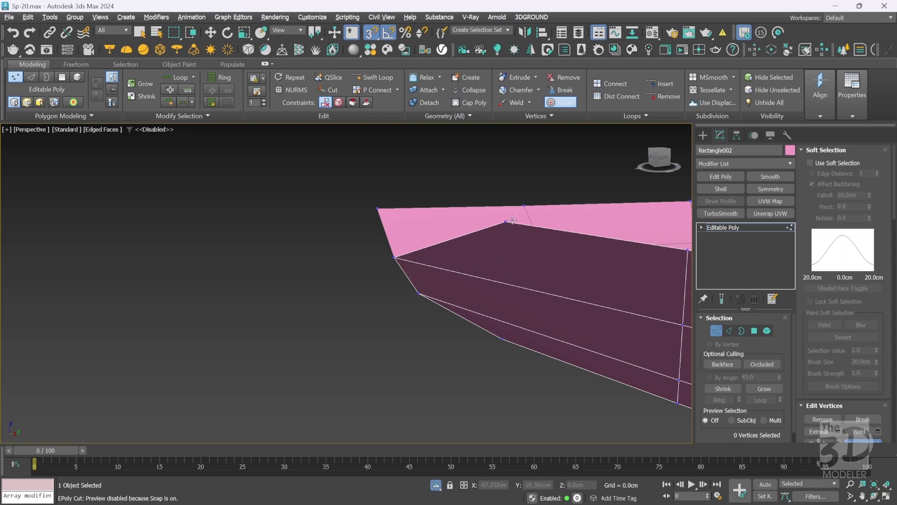
{"action": "left_click", "coordinate": [378, 209]}
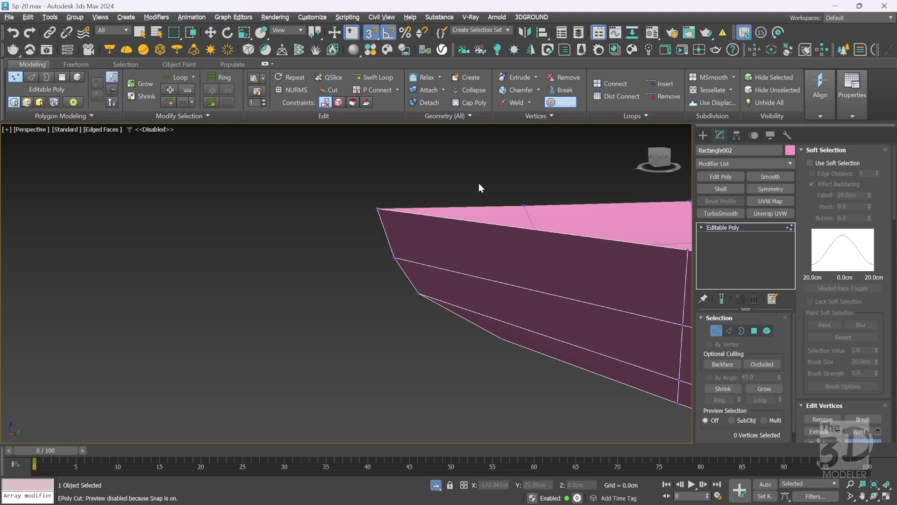
Select the seat part's open upper border and cap it
{"action": "key", "text": "z"}
{"action": "key", "text": "3"}
{"action": "key", "text": "w"}
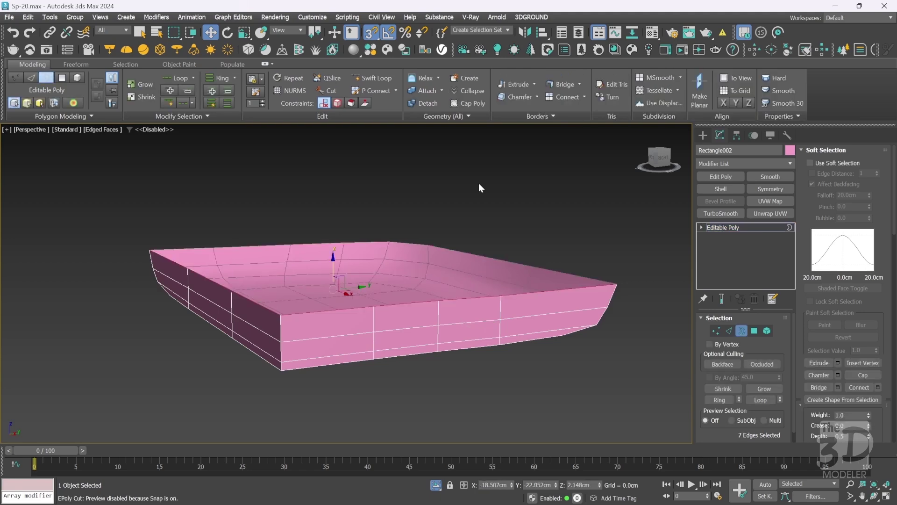
{"action": "mouse_move", "coordinate": [660, 158]}
{"action": "left_mouse_down"}
{"action": "mouse_move", "coordinate": [668, 179]}
{"action": "mouse_move", "coordinate": [661, 163]}
{"action": "left_mouse_up"}
{"action": "left_click", "coordinate": [482, 195], "text": "ctrl"}
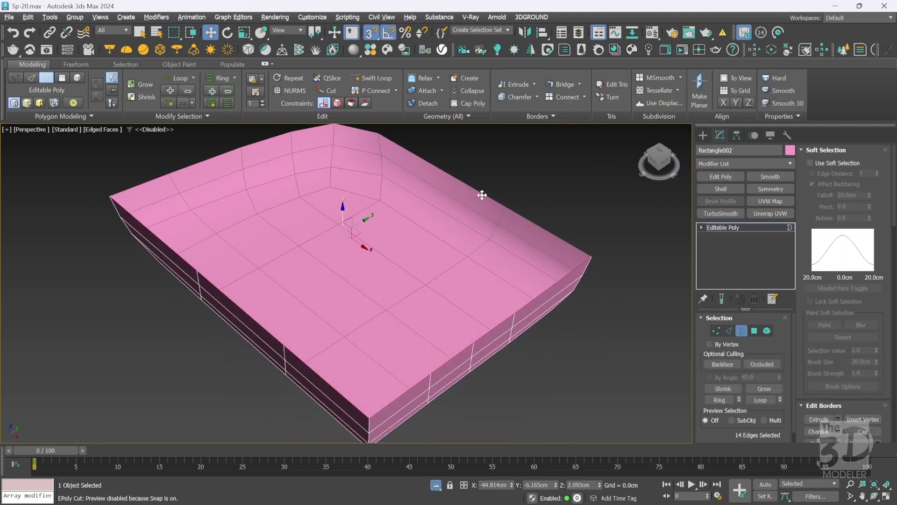
{"action": "scroll", "coordinate": [482, 195], "scroll_direction": "down", "scroll_amount": 2}
{"action": "right_click", "coordinate": [482, 195]}
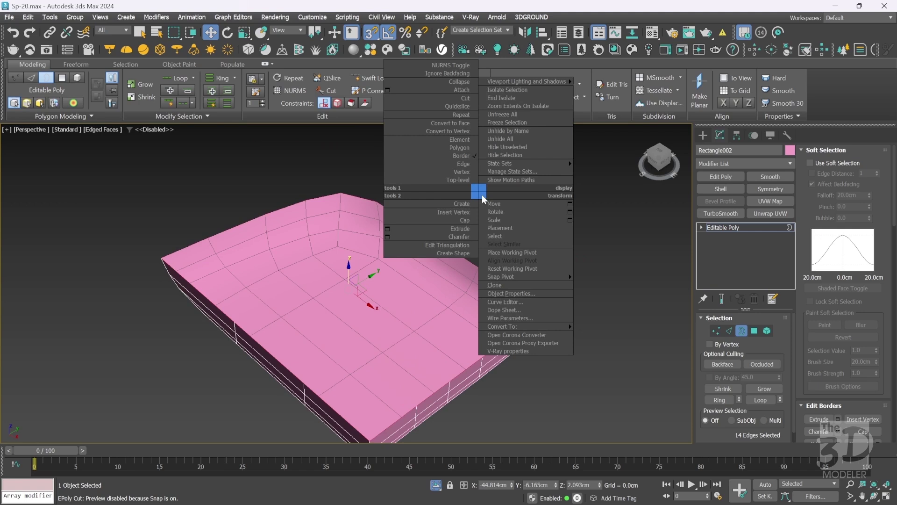
{"action": "left_click", "coordinate": [470, 217]}
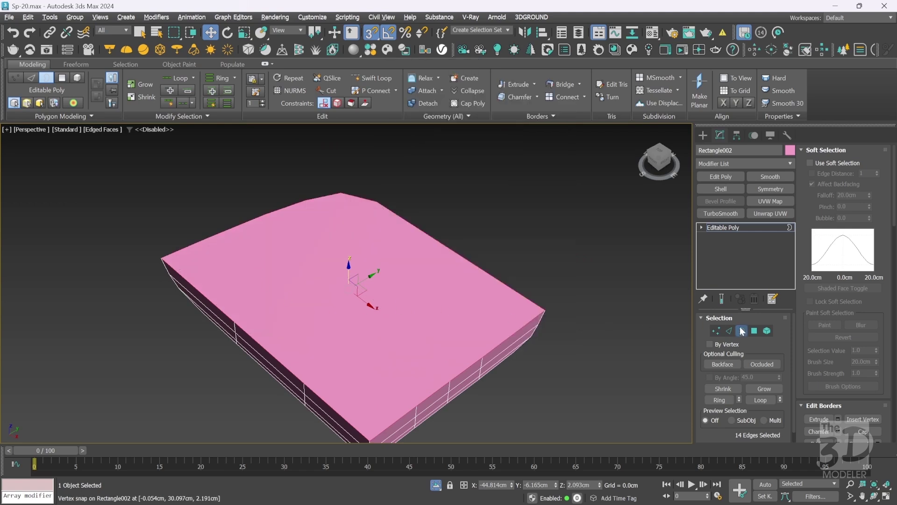
Select the new cap polygon and scale it inward in the XY plane as an extruded inset, leaving a border ring of faces
{"action": "left_click", "coordinate": [754, 331]}
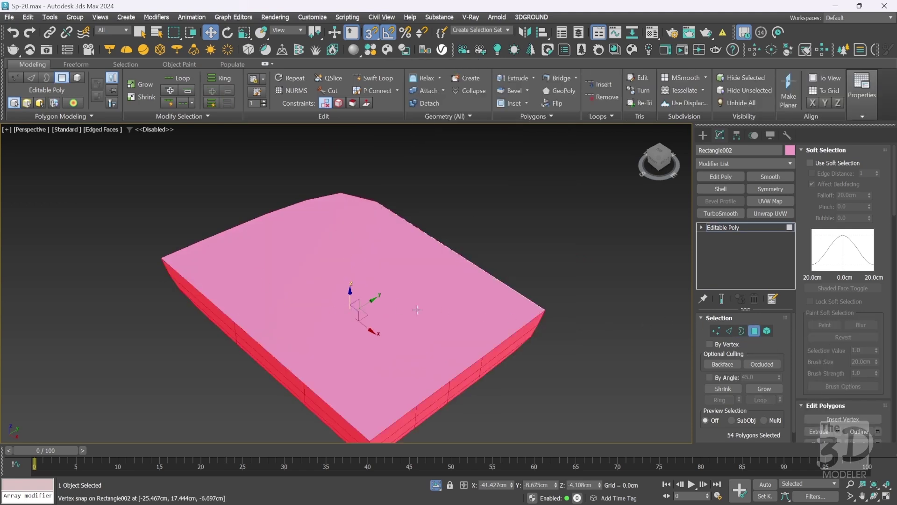
{"action": "key", "text": "ctrl+a"}
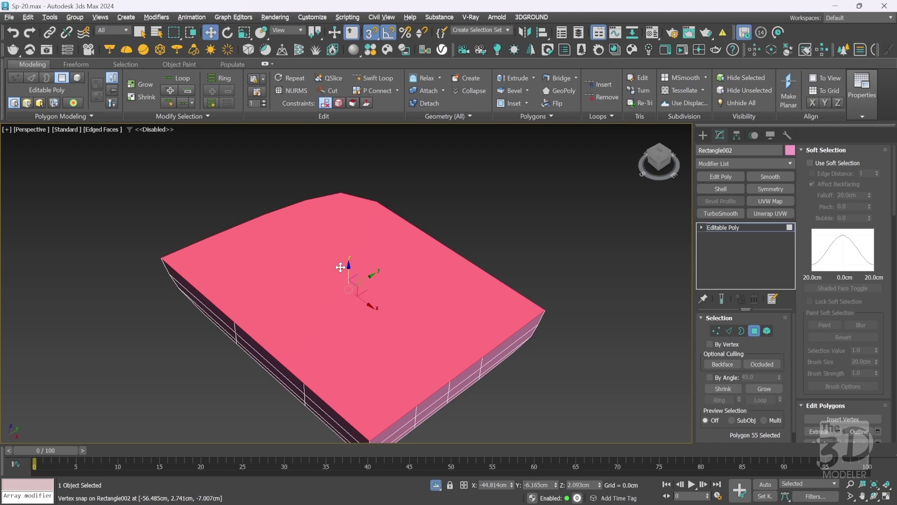
{"action": "key", "text": "r"}
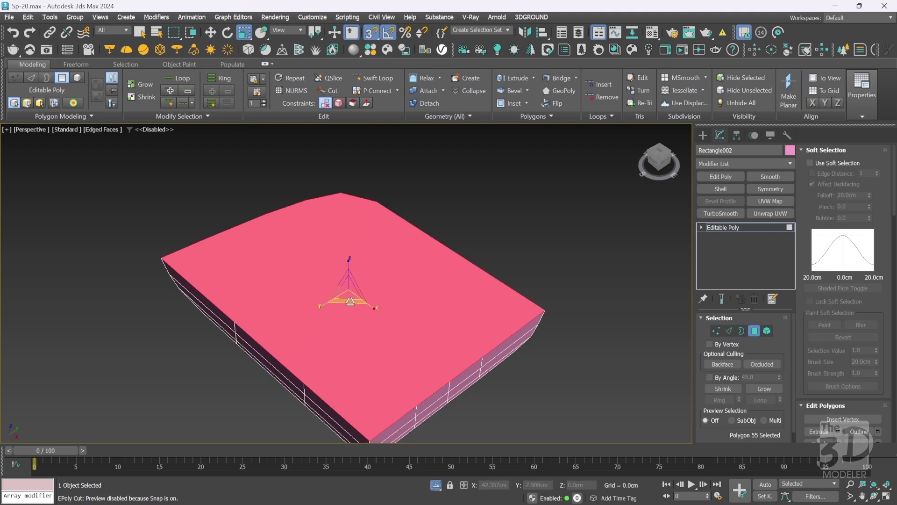
{"action": "left_click_drag", "start_coordinate": [350, 300], "coordinate": [350, 295]}
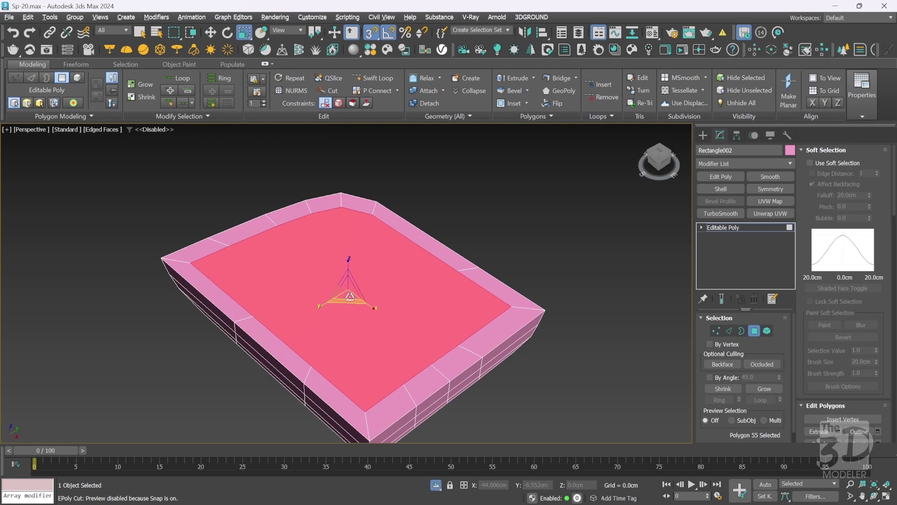
In the top view, connect the two inner vertex pairs front to back with edges across the inset cap polygon
{"action": "key", "text": "t"}
{"action": "key", "text": "z"}
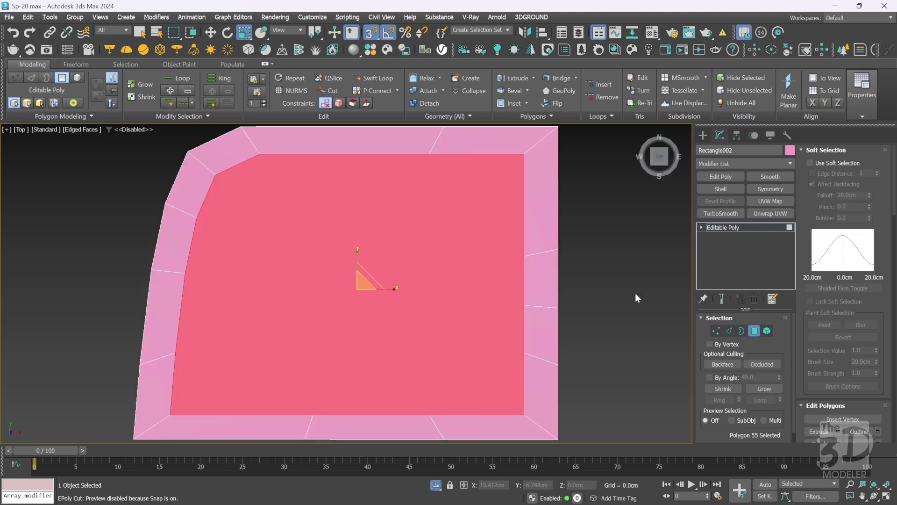
{"action": "left_click", "coordinate": [718, 330]}
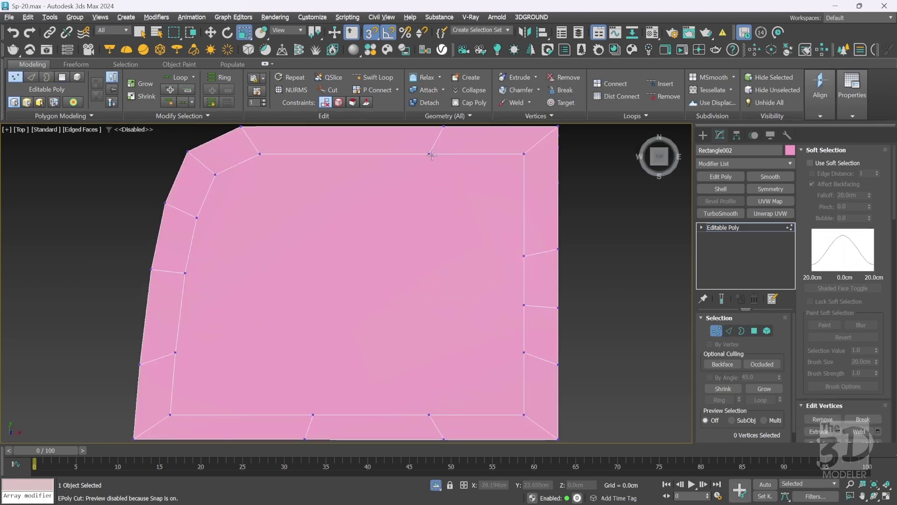
{"action": "left_click", "coordinate": [429, 413]}
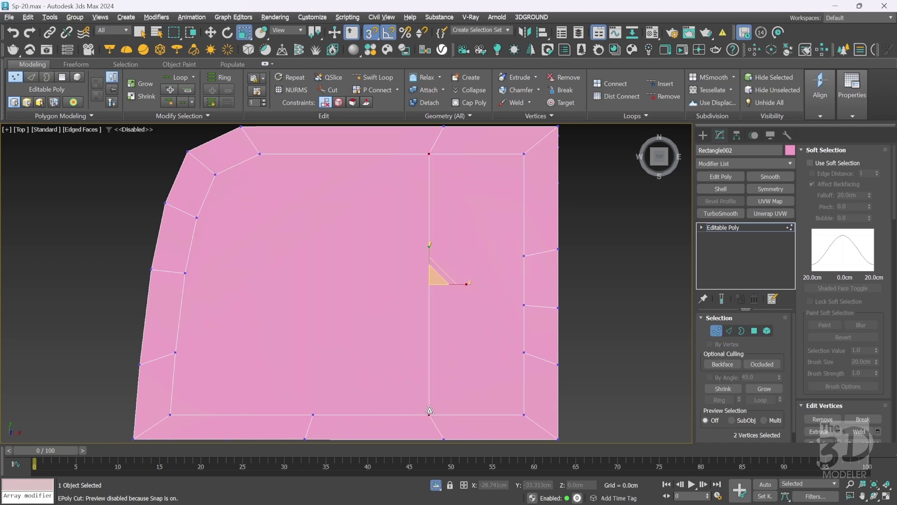
{"action": "left_click", "coordinate": [259, 153]}
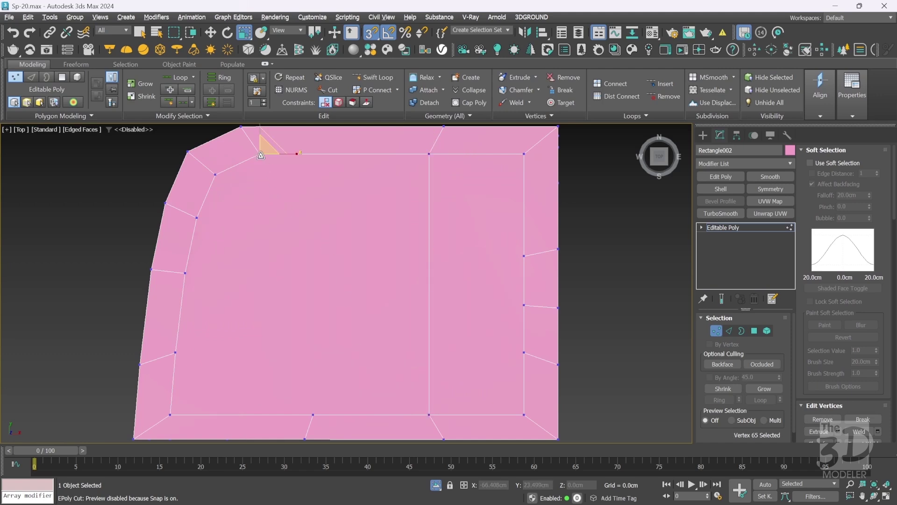
{"action": "left_click", "coordinate": [313, 414]}
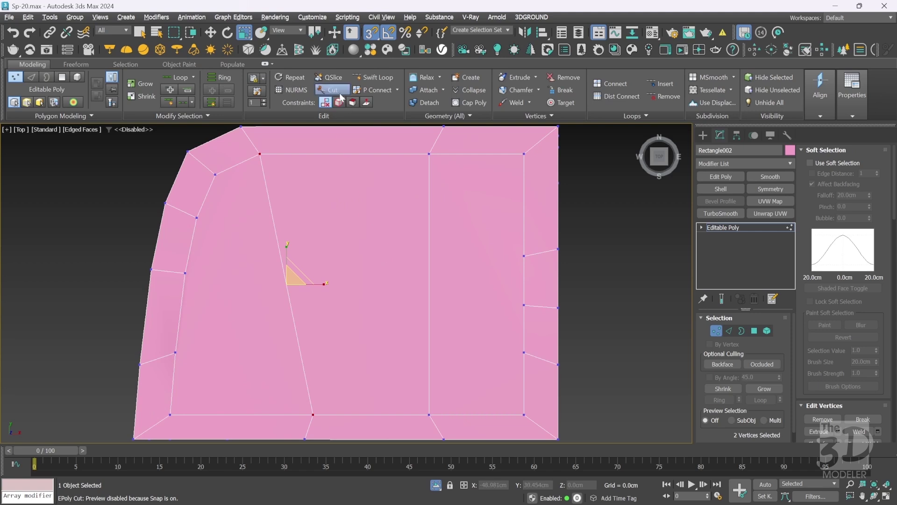
Cut three crosswise edges over the cap from the inner vertices on the middle side to the matching ones on the outer side
{"action": "left_click", "coordinate": [340, 96]}
{"action": "left_click", "coordinate": [524, 256]}
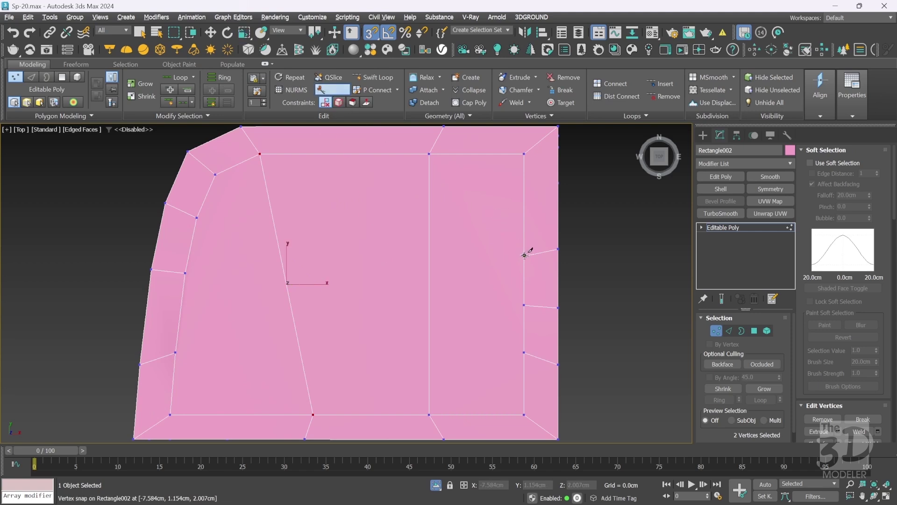
{"action": "left_click", "coordinate": [197, 217]}
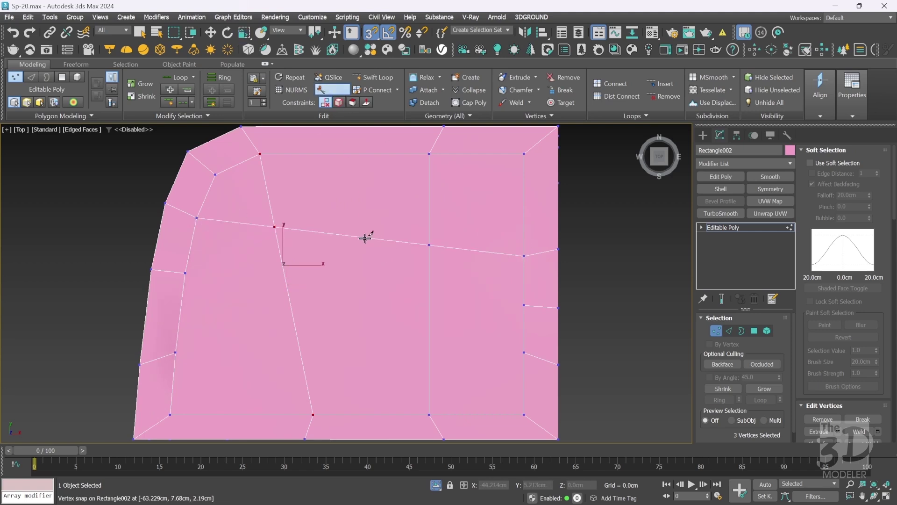
{"action": "left_click", "coordinate": [524, 305]}
{"action": "left_click", "coordinate": [186, 273]}
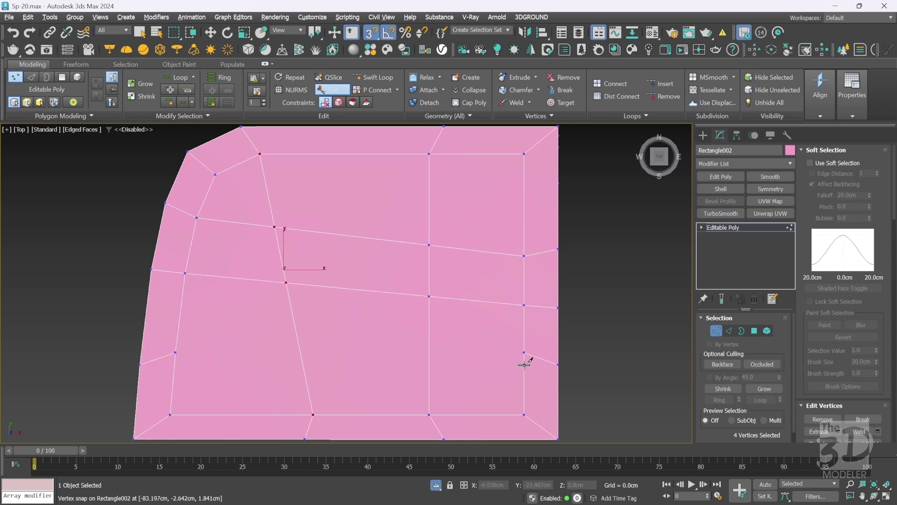
{"action": "left_click", "coordinate": [177, 352]}
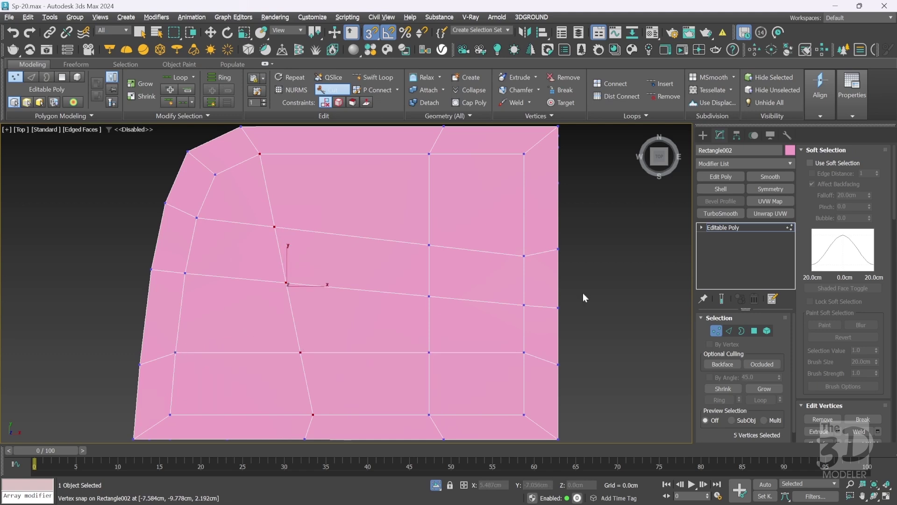
Leave vertex editing, return to an angled perspective view of the whole part, and save the scene incrementally as Sp-21.max
{"action": "key", "text": "p"}
{"action": "key", "text": "1"}
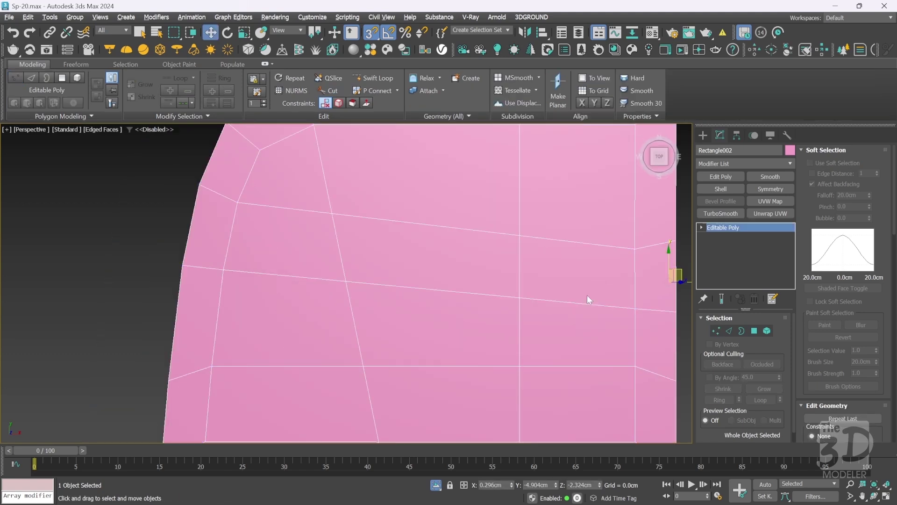
{"action": "key", "text": "z"}
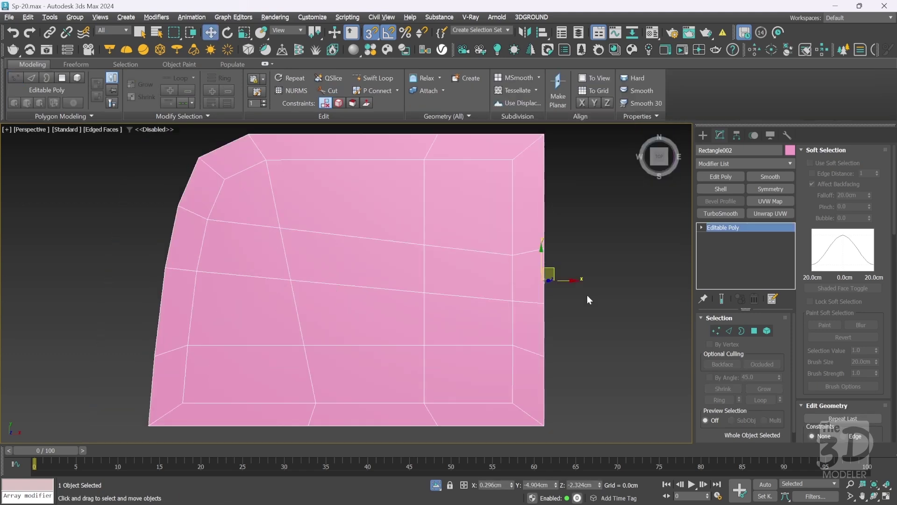
{"action": "left_click", "coordinate": [658, 160]}
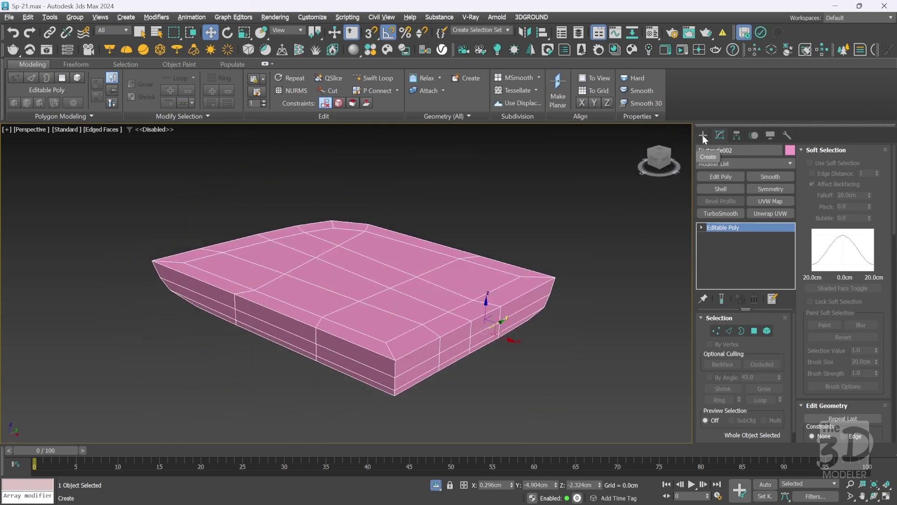
Add a TurboSmooth modifier with 2 iterations to the seat part and inspect the smoothed cushion from above
{"action": "left_click", "coordinate": [719, 214]}
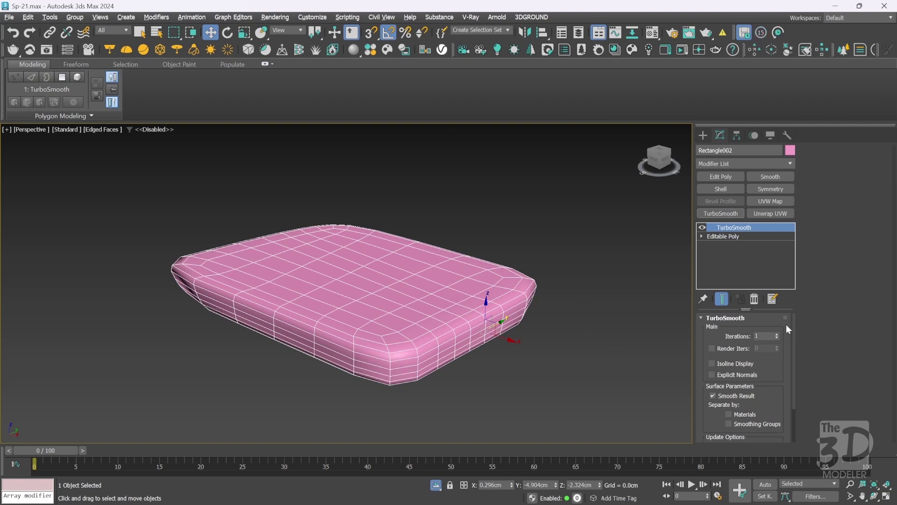
{"action": "left_click", "coordinate": [777, 335]}
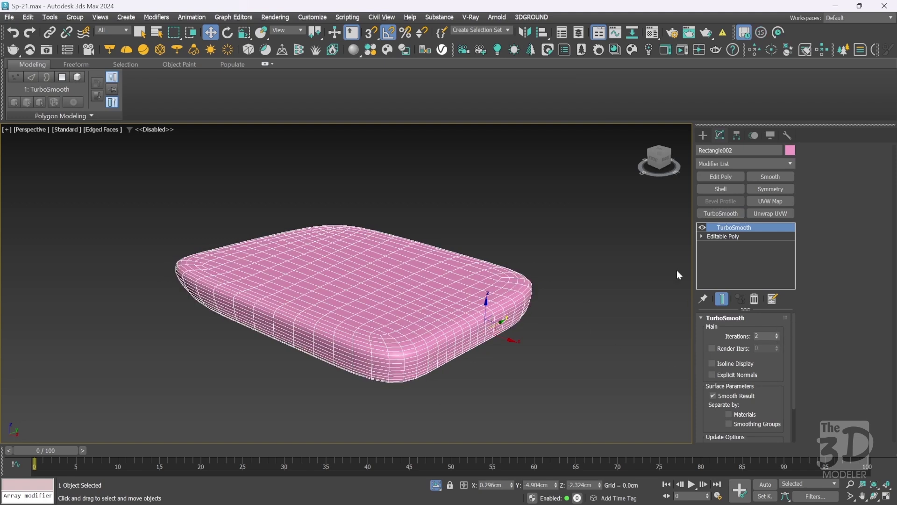
{"action": "left_click", "coordinate": [664, 169]}
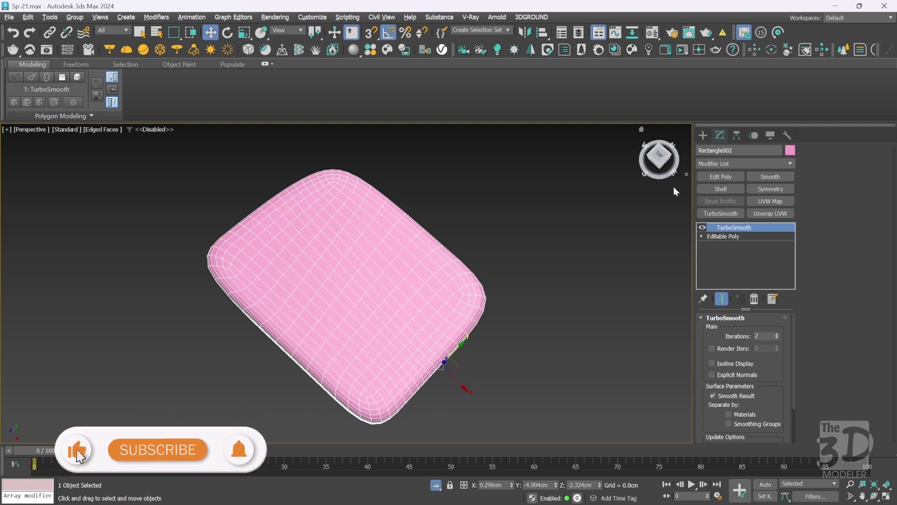
In the base Editable Poly, slide the front wall's three vertical edges nearest the middle corner toward it with the Edge constraint, to X about -5.3 cm
{"action": "left_click", "coordinate": [723, 236]}
{"action": "left_click_drag", "start_coordinate": [659, 164], "coordinate": [660, 142]}
{"action": "key", "text": "2"}
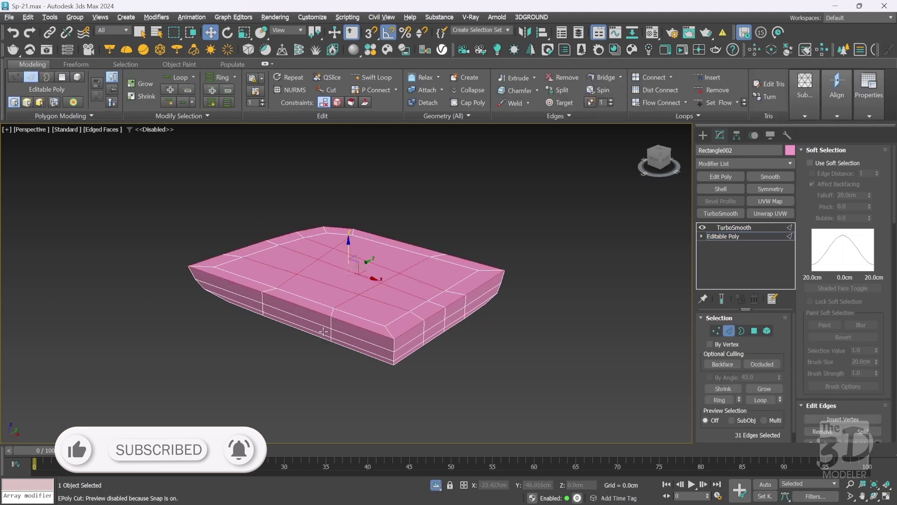
{"action": "left_click", "coordinate": [329, 325]}
{"action": "left_click", "coordinate": [331, 335], "text": "ctrl"}
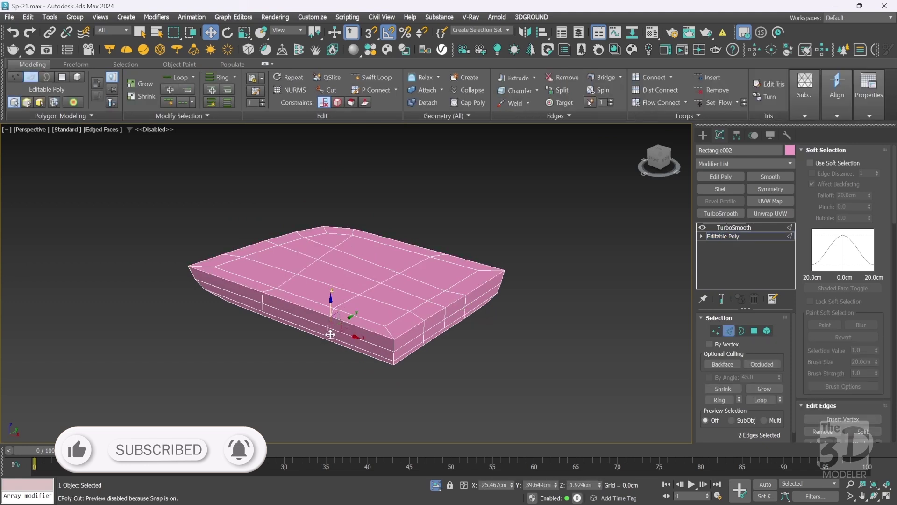
{"action": "left_click", "coordinate": [331, 337], "text": "ctrl"}
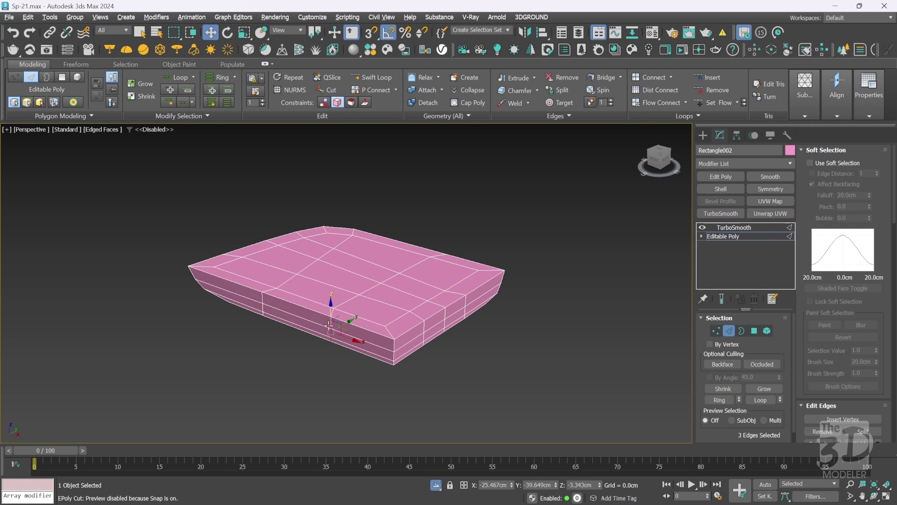
{"action": "left_click_drag", "start_coordinate": [352, 336], "coordinate": [400, 352]}
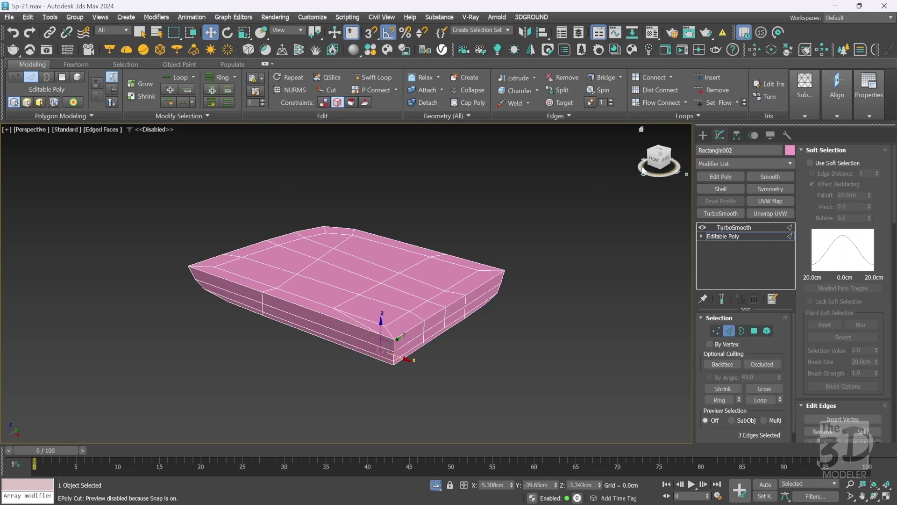
Slide the middle side wall's three vertical edges nearest the front corner toward that corner along their adjoining edges, to Y about -36.4 cm
{"action": "left_click_drag", "start_coordinate": [643, 171], "coordinate": [612, 173]}
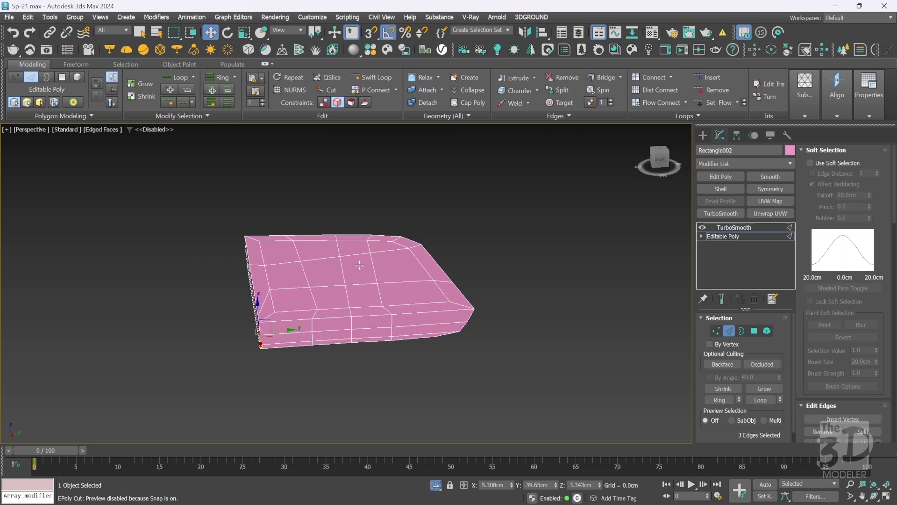
{"action": "left_click", "coordinate": [313, 325]}
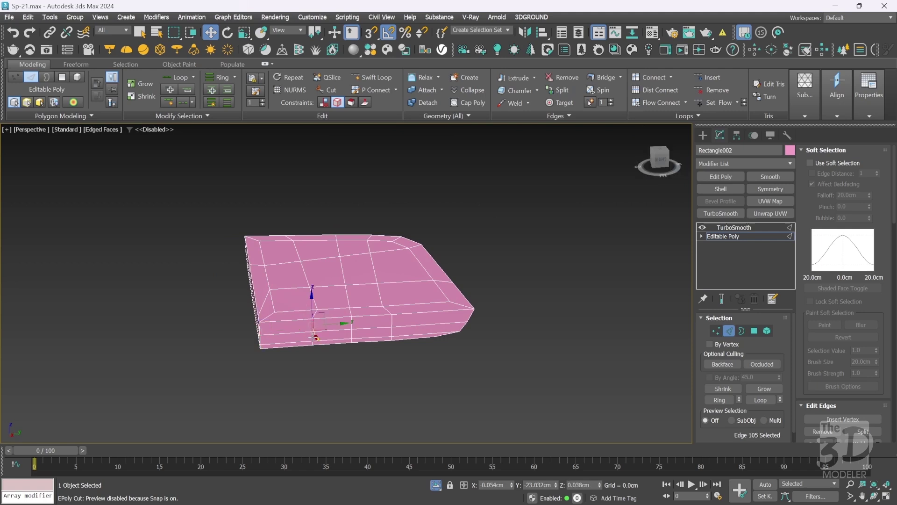
{"action": "left_click", "coordinate": [313, 336], "text": "ctrl"}
{"action": "left_click", "coordinate": [313, 343], "text": "ctrl"}
{"action": "left_click_drag", "start_coordinate": [343, 332], "coordinate": [301, 334]}
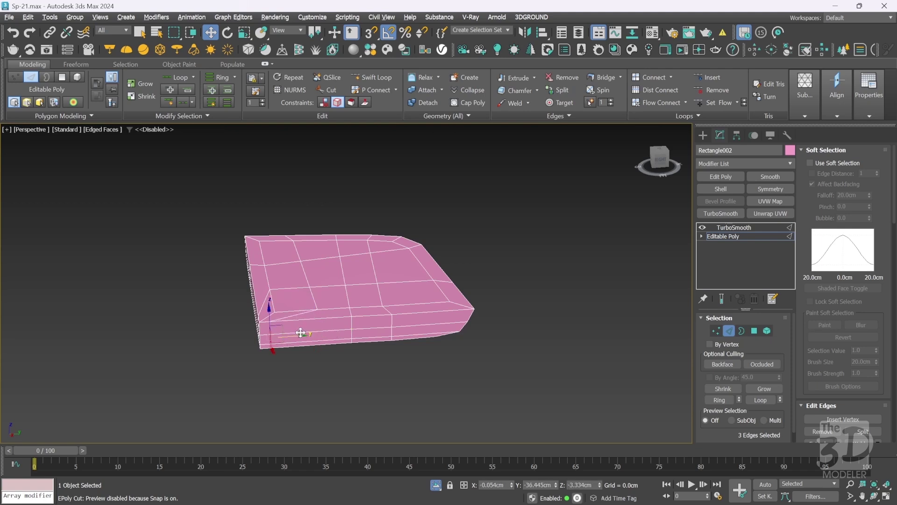
Slide the four vertices of the middle side wall's rearmost vertical cut one by one toward the slanted back corner, the top one to Y about 26.8 cm
{"action": "left_click", "coordinate": [660, 158]}
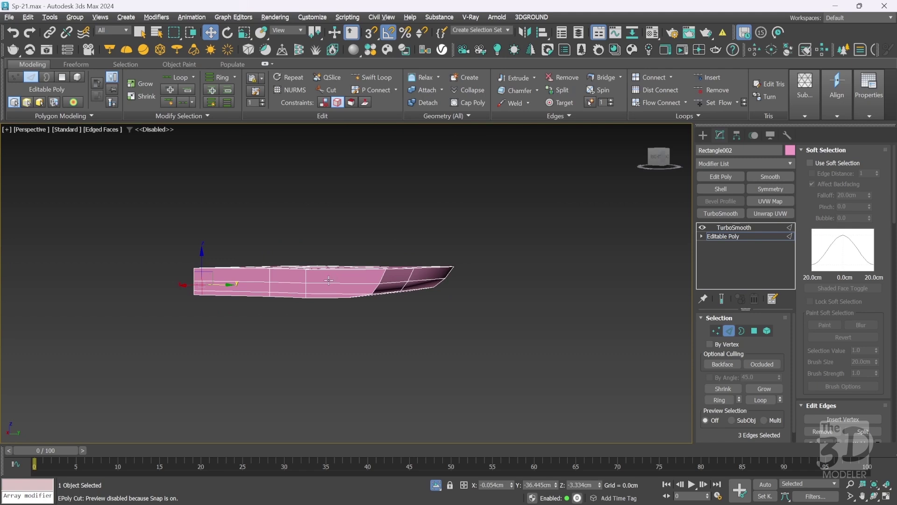
{"action": "scroll", "coordinate": [329, 280], "scroll_direction": "up", "scroll_amount": 3}
{"action": "key", "text": "1"}
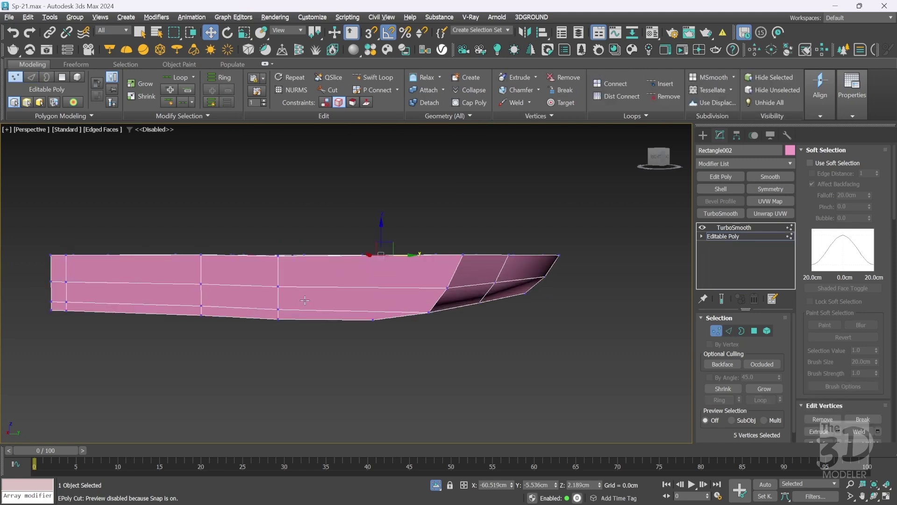
{"action": "left_click_drag", "start_coordinate": [276, 318], "coordinate": [347, 320]}
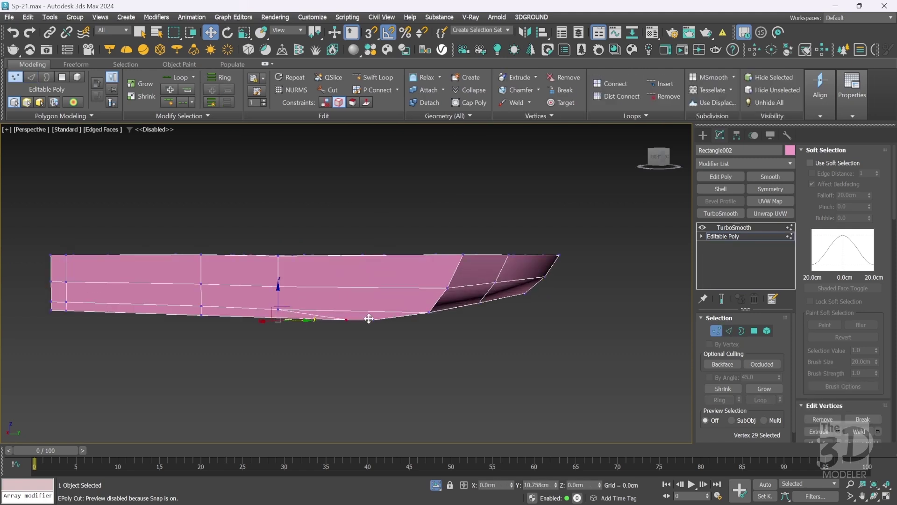
{"action": "left_click", "coordinate": [279, 309]}
{"action": "left_click_drag", "start_coordinate": [301, 309], "coordinate": [419, 307]}
{"action": "left_click", "coordinate": [279, 286]}
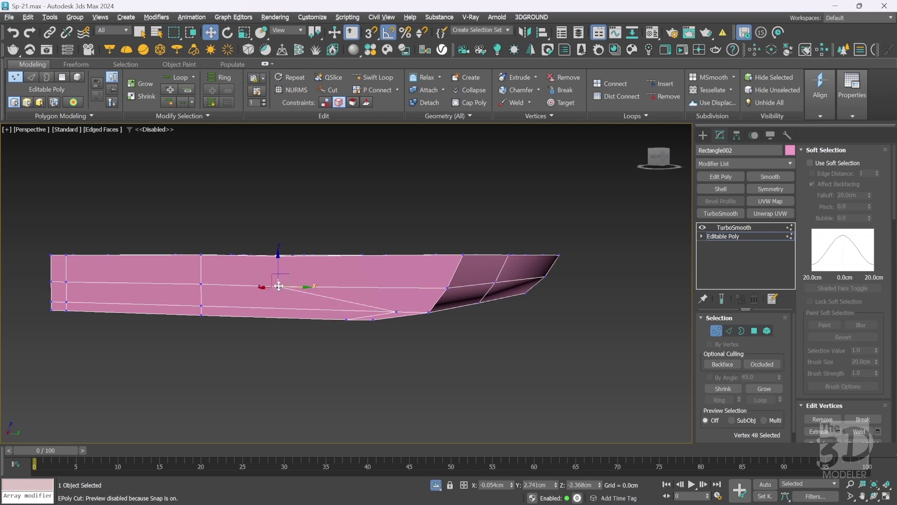
{"action": "left_click_drag", "start_coordinate": [296, 287], "coordinate": [443, 286]}
{"action": "left_click", "coordinate": [281, 255]}
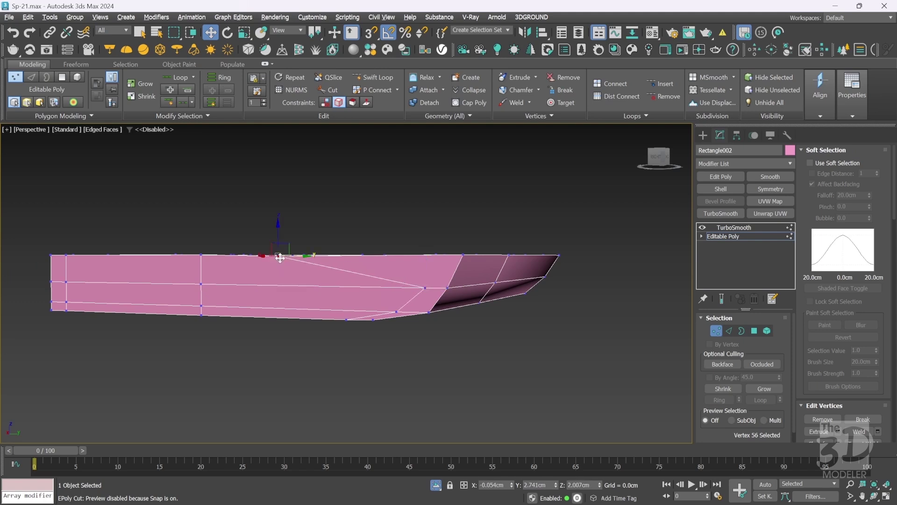
{"action": "left_click_drag", "start_coordinate": [296, 255], "coordinate": [472, 252]}
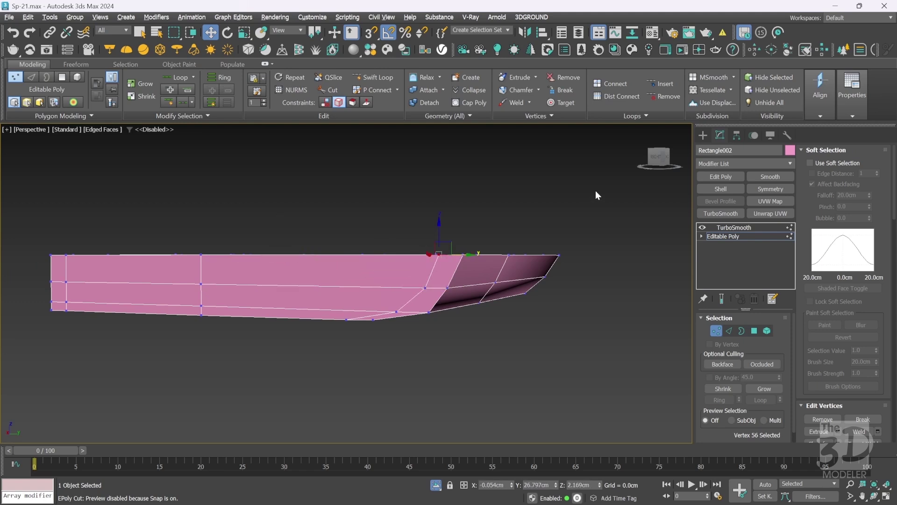
Slide the three vertices of the back wall's vertical cut together toward the middle back corner, to X about -3.1 cm
{"action": "left_click", "coordinate": [655, 164]}
{"action": "left_click", "coordinate": [385, 179]}
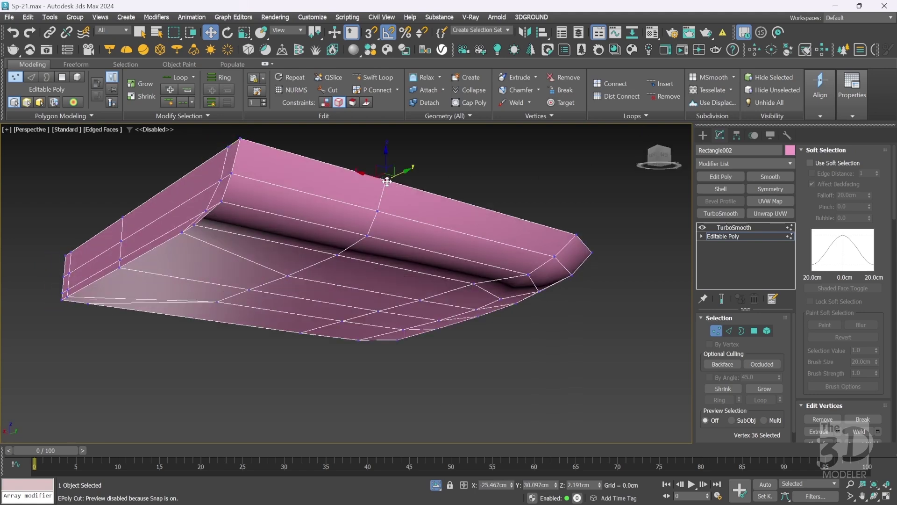
{"action": "left_click", "coordinate": [378, 211], "text": "ctrl"}
{"action": "left_click", "coordinate": [371, 234], "text": "ctrl"}
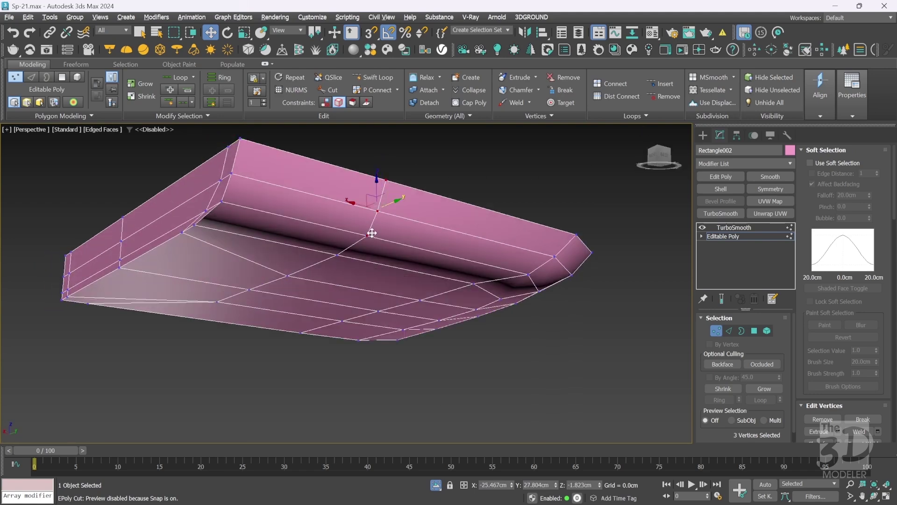
{"action": "left_click_drag", "start_coordinate": [360, 204], "coordinate": [235, 170]}
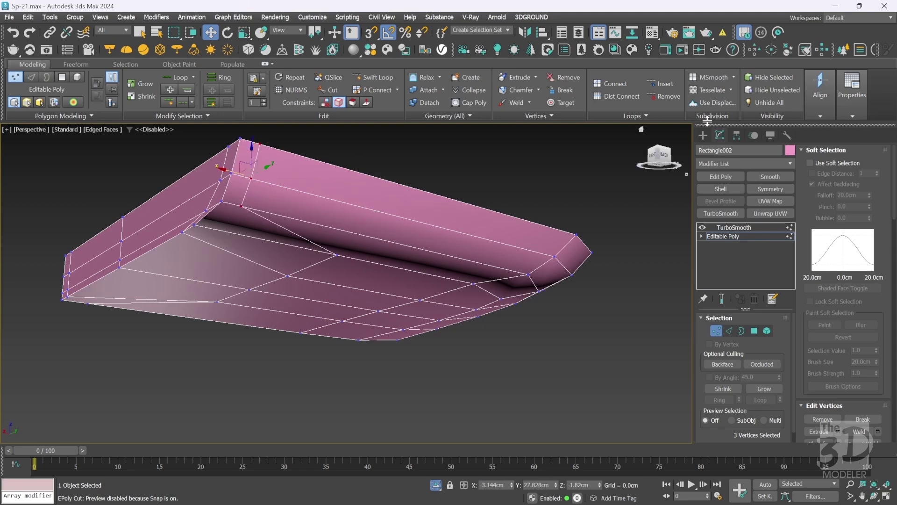
Clear the vertex selection, leave vertex editing, and check the TurboSmooth result of the whole cushion from above
{"action": "left_click", "coordinate": [663, 155]}
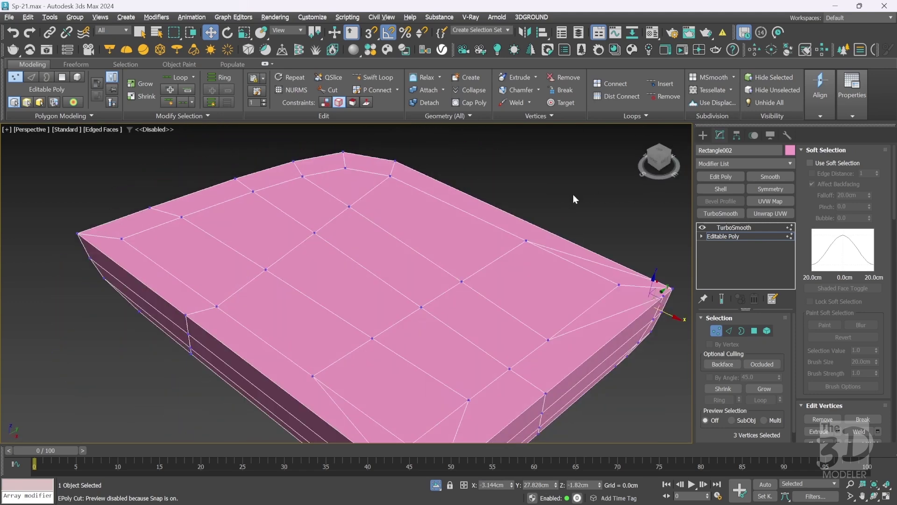
{"action": "left_click", "coordinate": [571, 196]}
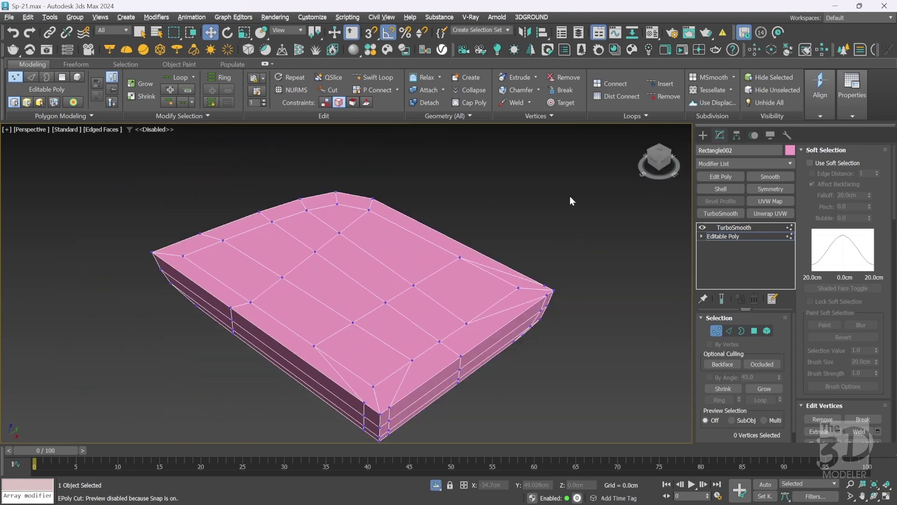
{"action": "left_click", "coordinate": [730, 236]}
{"action": "left_click", "coordinate": [747, 228]}
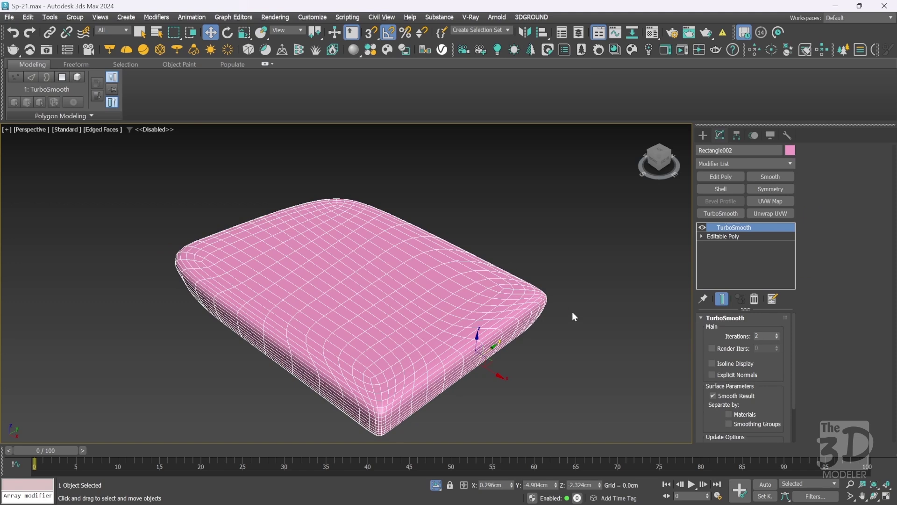
Turn off the edge constraint in the base Editable Poly, raise the 12 inner top polygons slightly, and return to the TurboSmooth level
{"action": "left_click", "coordinate": [725, 237]}
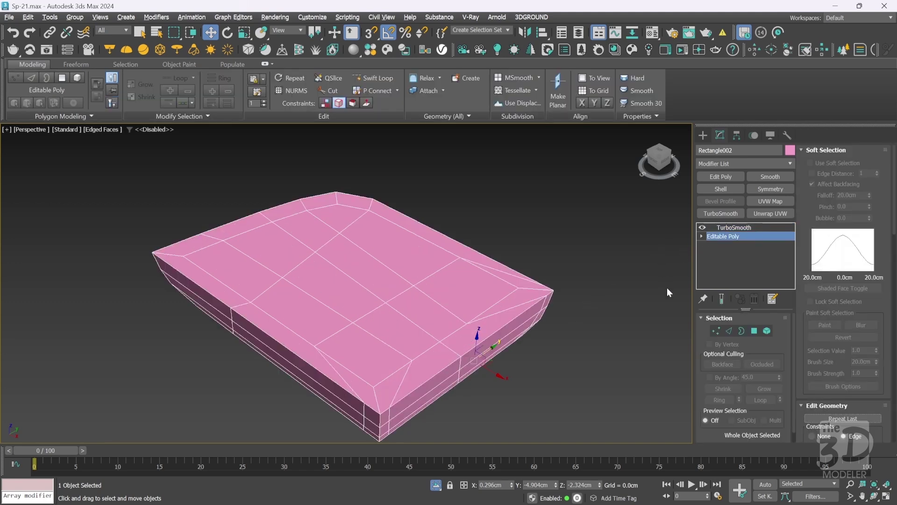
{"action": "left_click", "coordinate": [760, 332]}
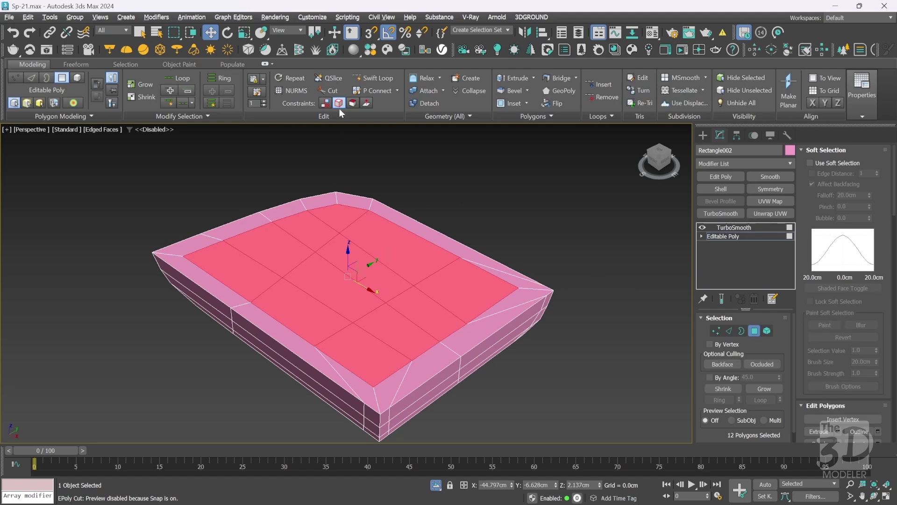
{"action": "left_click", "coordinate": [326, 101]}
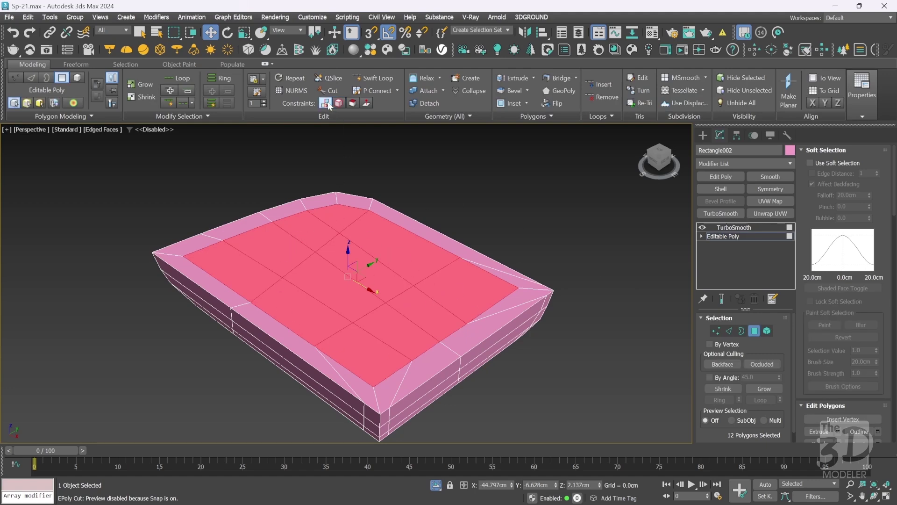
{"action": "left_click", "coordinate": [654, 167]}
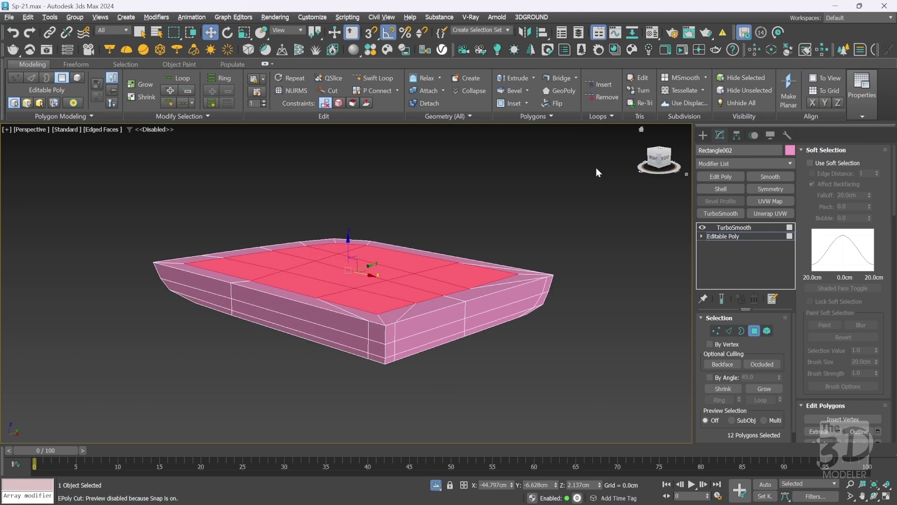
{"action": "left_click_drag", "start_coordinate": [348, 244], "coordinate": [349, 222]}
{"action": "left_click", "coordinate": [725, 238]}
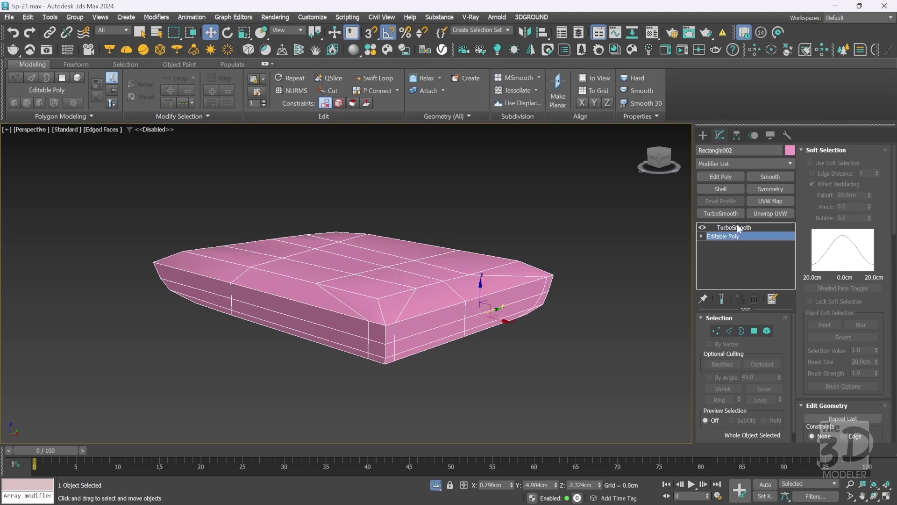
{"action": "left_click", "coordinate": [736, 227]}
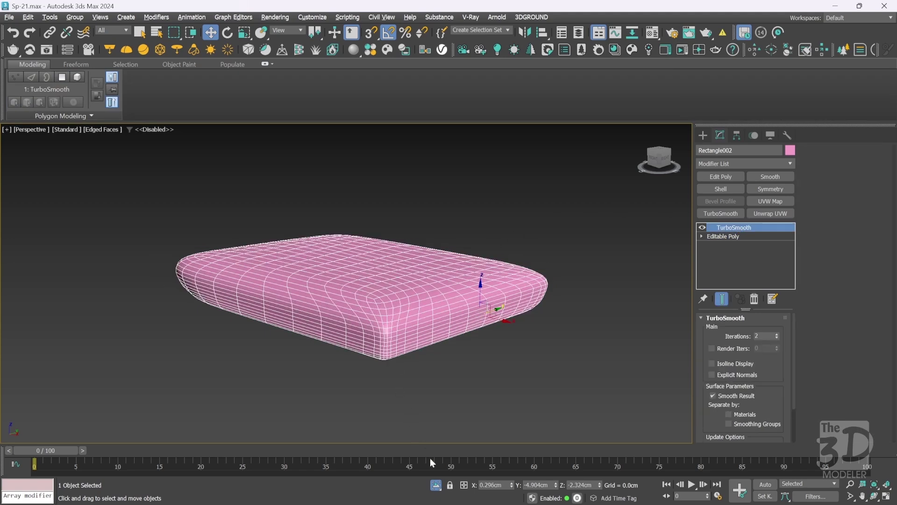
Isolate the cushion part together with the sofa shell and set the cushion's TurboSmooth iterations to 3
{"action": "left_click", "coordinate": [437, 485]}
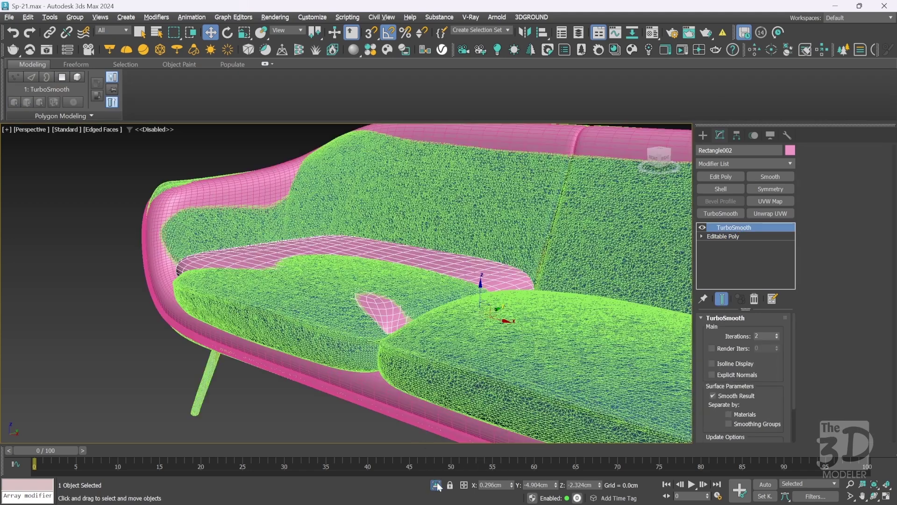
{"action": "left_click", "coordinate": [162, 276], "text": "ctrl"}
{"action": "key", "text": "alt+q"}
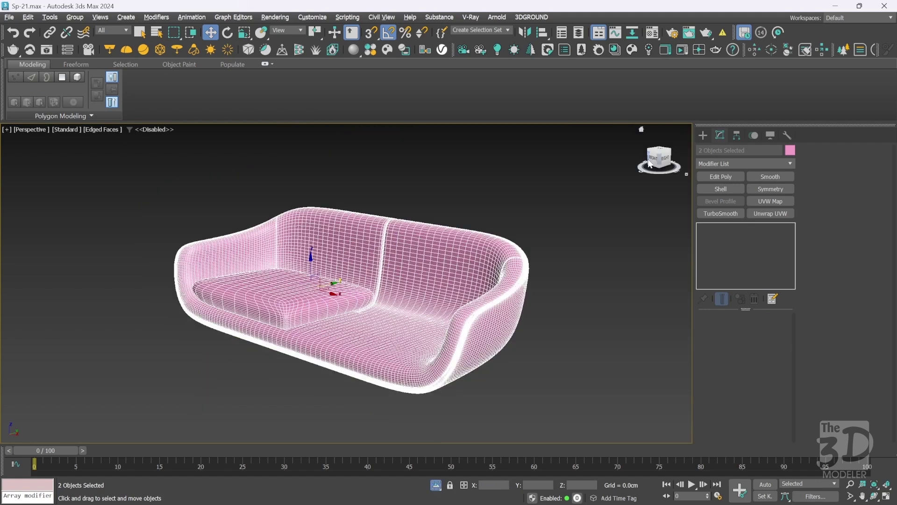
{"action": "left_click", "coordinate": [271, 286]}
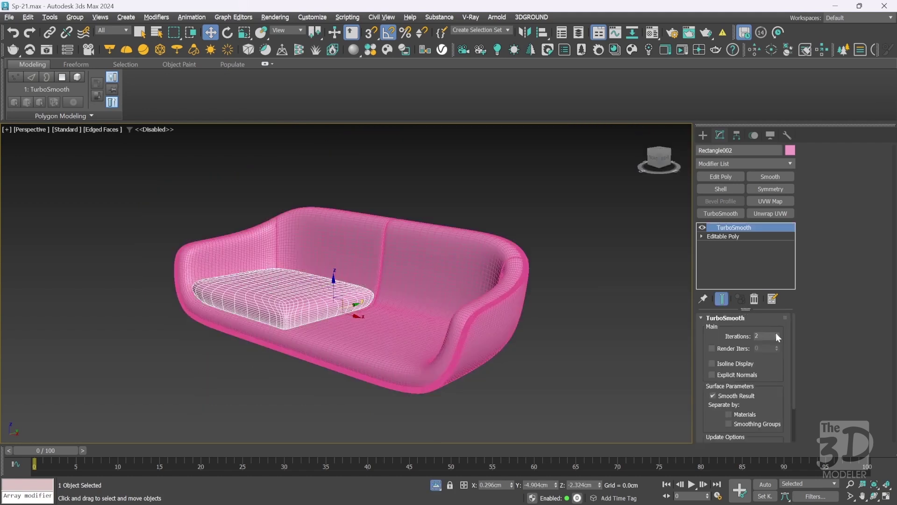
{"action": "left_click", "coordinate": [777, 334]}
Inspect the cushion and shell without edged faces from the opposite front angle, and save the scene incrementally as Sp-22.max
{"action": "left_click", "coordinate": [339, 233], "text": "ctrl"}
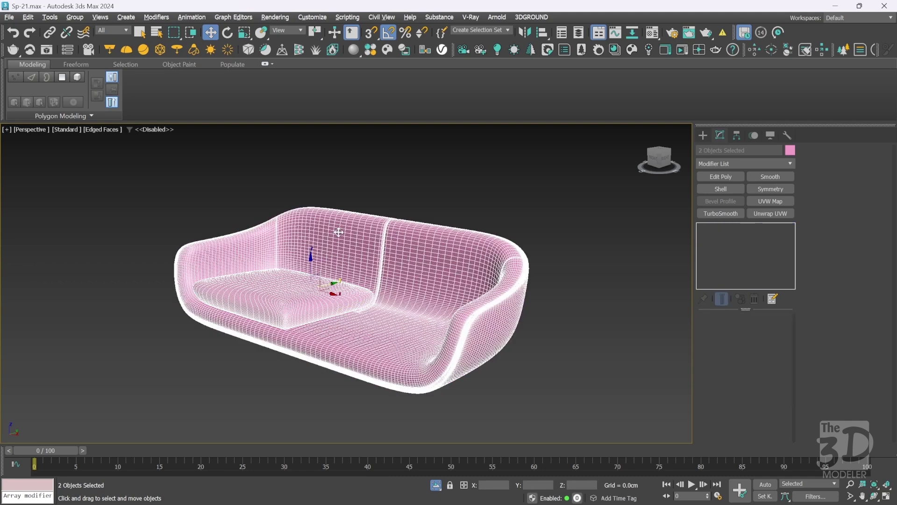
{"action": "key", "text": "F4"}
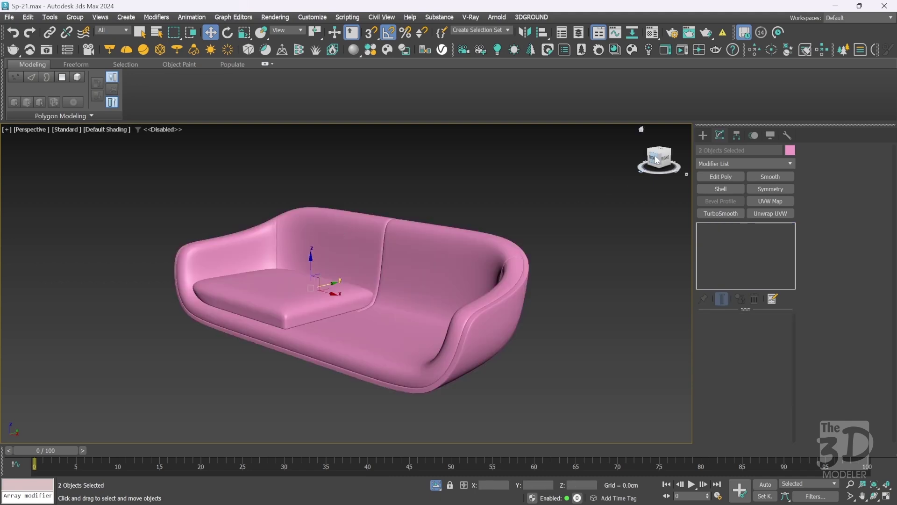
{"action": "mouse_move", "coordinate": [656, 161]}
{"action": "left_mouse_down"}
{"action": "mouse_move", "coordinate": [654, 183]}
{"action": "mouse_move", "coordinate": [673, 164]}
{"action": "mouse_move", "coordinate": [640, 162]}
{"action": "mouse_move", "coordinate": [671, 163]}
{"action": "left_mouse_up"}
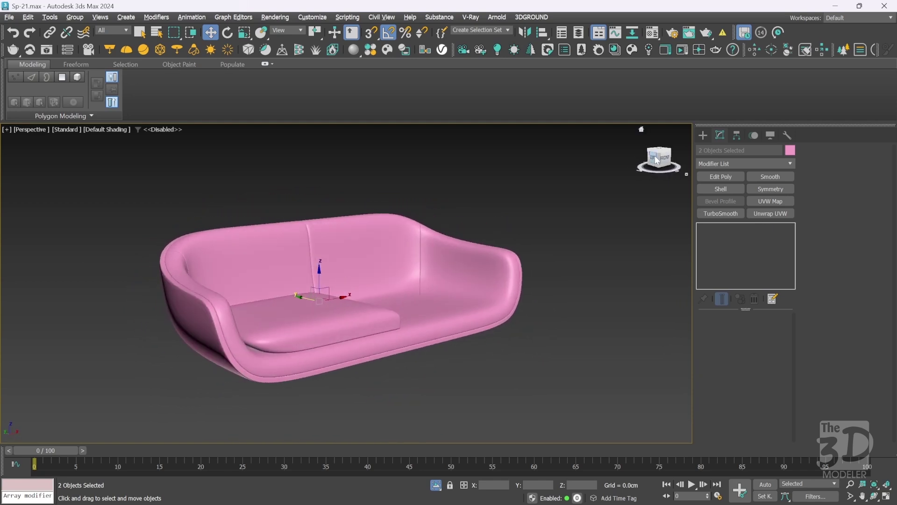
{"action": "key", "text": "ctrl+s"}
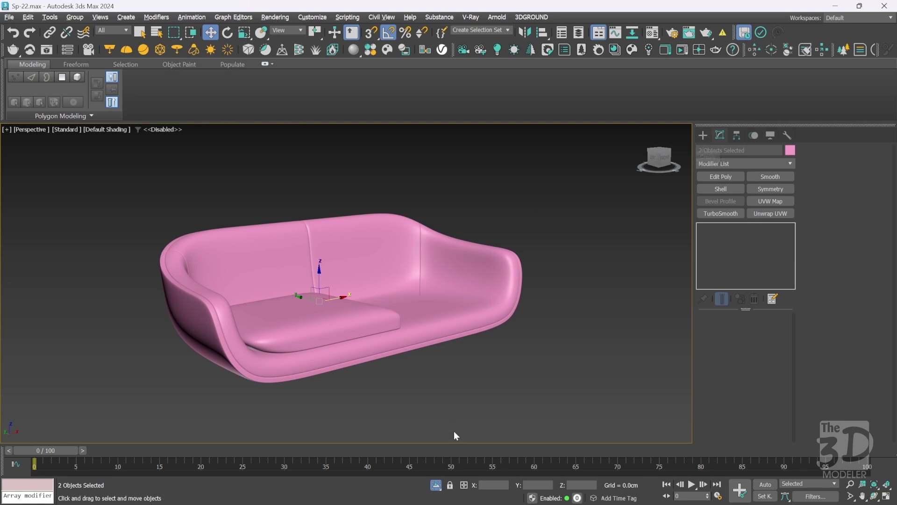
Isolate the blue reference sofa and examine the shape and seams of its seat cushions from the front
{"action": "left_click", "coordinate": [435, 484]}
{"action": "left_click", "coordinate": [421, 300]}
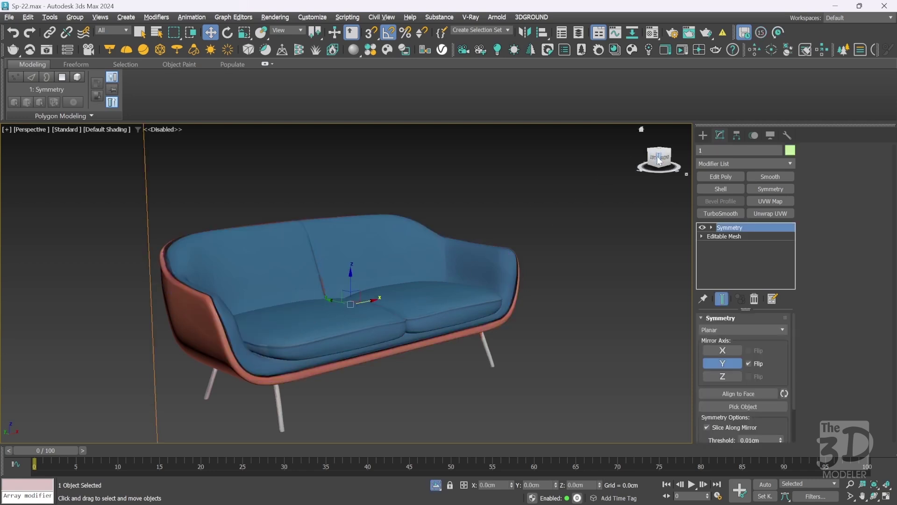
{"action": "mouse_move", "coordinate": [659, 160]}
{"action": "left_mouse_down"}
{"action": "mouse_move", "coordinate": [639, 160]}
{"action": "mouse_move", "coordinate": [651, 160]}
{"action": "mouse_move", "coordinate": [640, 169]}
{"action": "mouse_move", "coordinate": [654, 164]}
{"action": "left_mouse_up"}
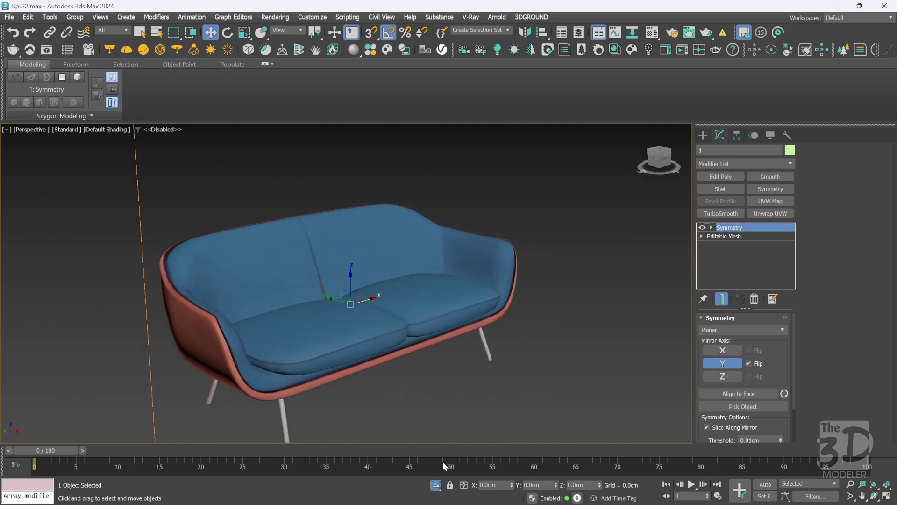
Isolate the cushion part alone and frame it in the Front view with edged faces displayed
{"action": "left_click", "coordinate": [276, 331]}
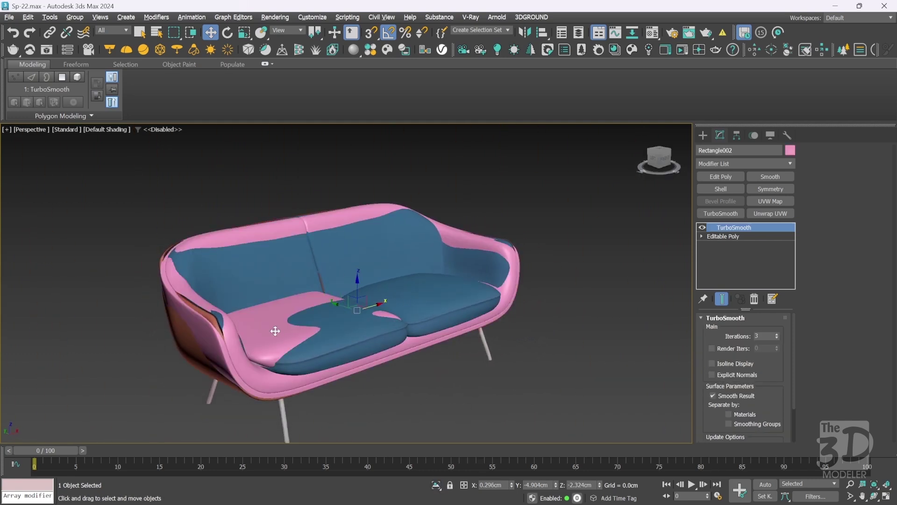
{"action": "key", "text": "alt+q"}
{"action": "key", "text": "f"}
{"action": "key", "text": "F4"}
{"action": "key", "text": "z"}
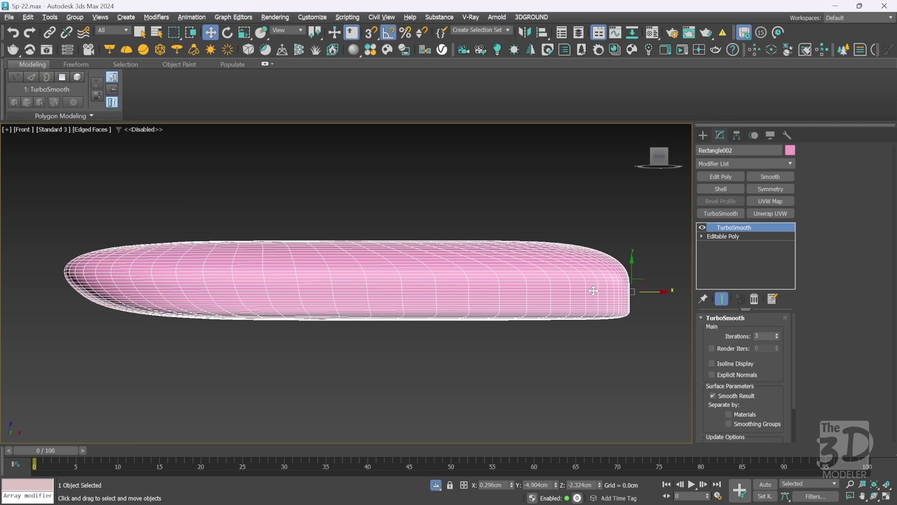
Add an Edit Poly modifier above TurboSmooth and select the horizontal edge loop running around the middle of the cushion's side
{"action": "left_click", "coordinate": [727, 179]}
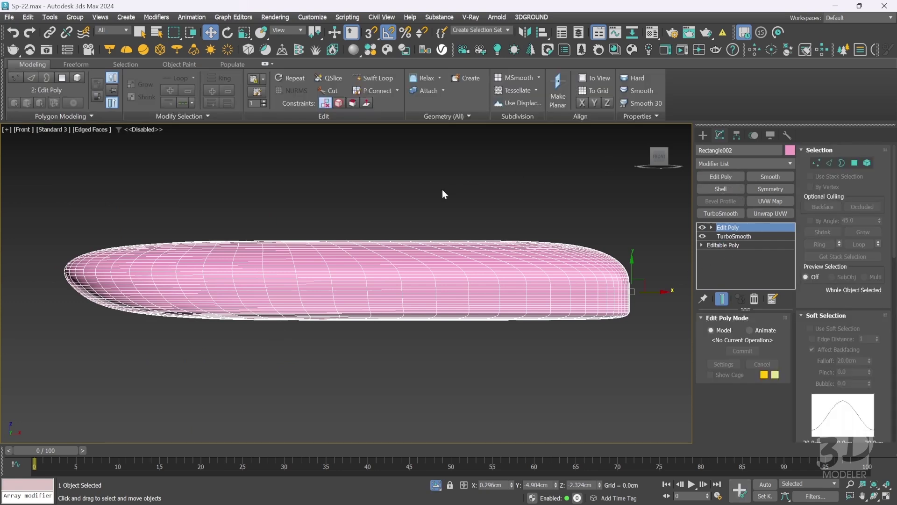
{"action": "left_click", "coordinate": [831, 163]}
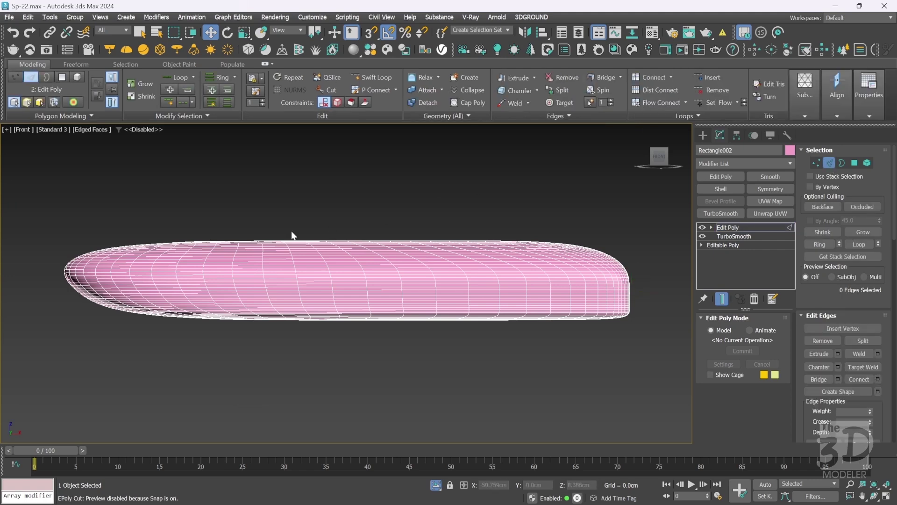
{"action": "double_click", "coordinate": [113, 274]}
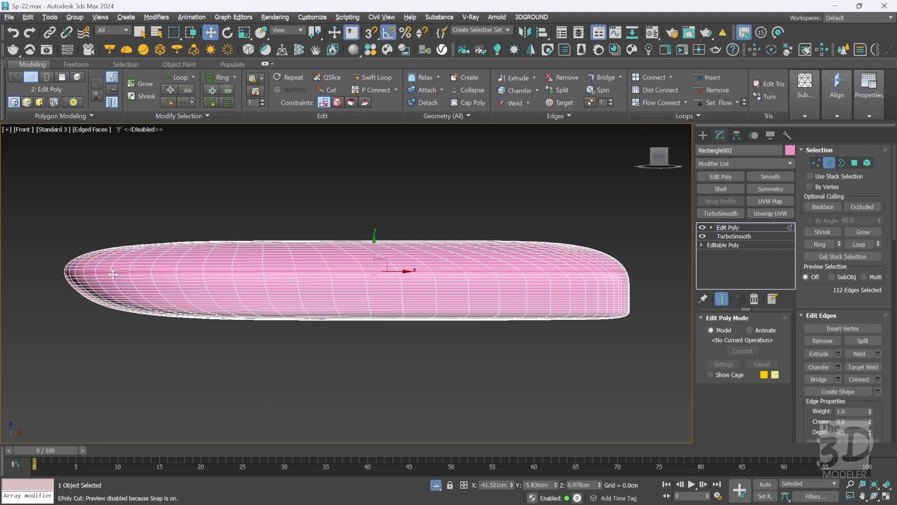
Add the edge loop along the cushion's lower side to the selection and create a linear shape from both loops
{"action": "double_click", "coordinate": [270, 316], "text": "ctrl"}
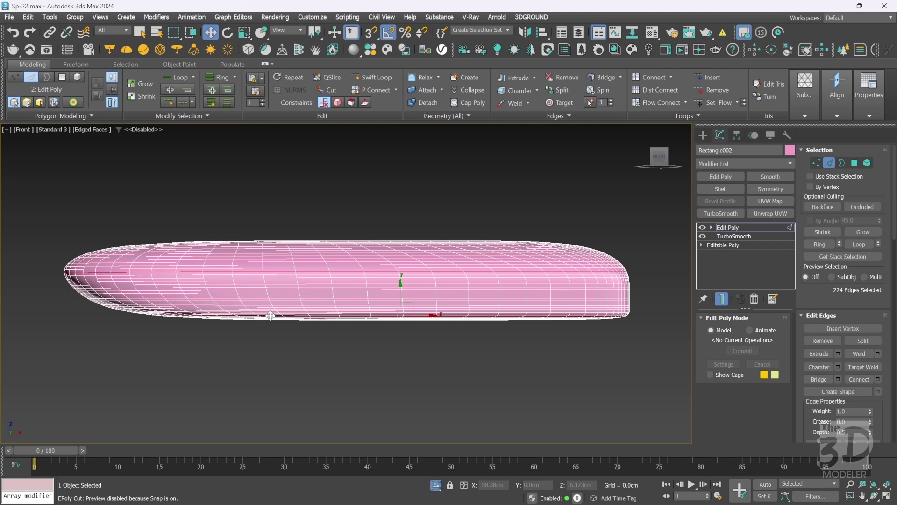
{"action": "right_click", "coordinate": [270, 315]}
{"action": "left_click", "coordinate": [240, 402]}
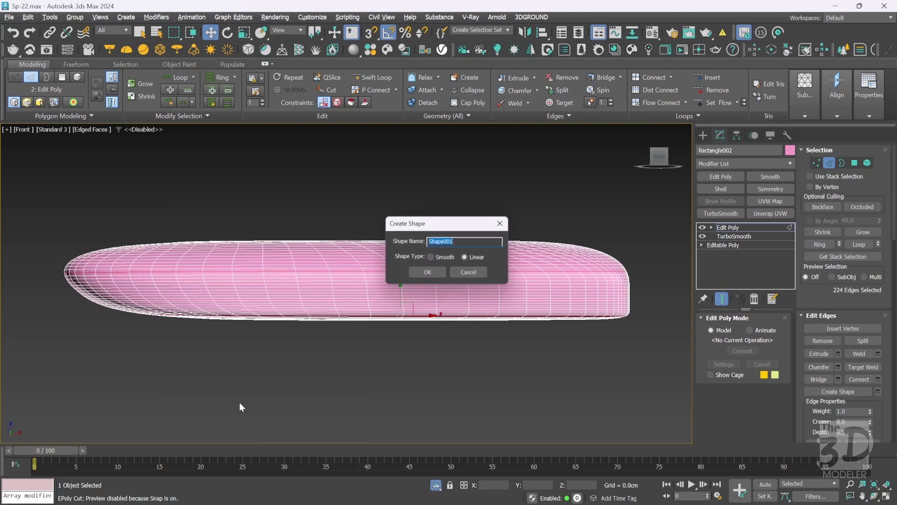
{"action": "left_click", "coordinate": [416, 273]}
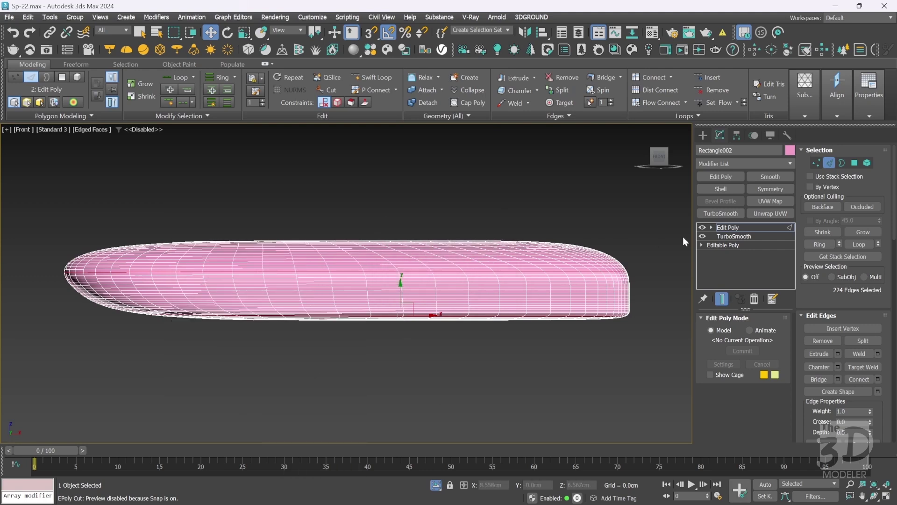
Finish edge editing, select the extracted loop spline, and make it renderable in both the renderer and the viewport
{"action": "left_click", "coordinate": [728, 227]}
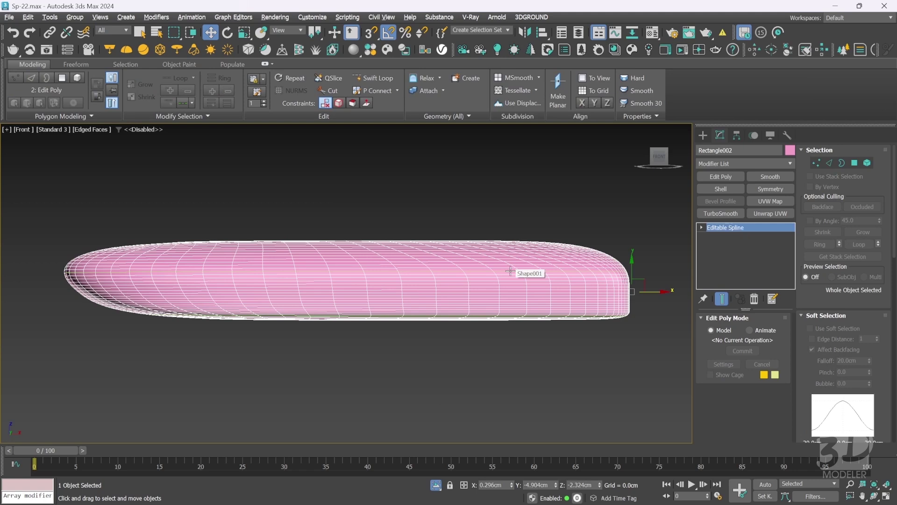
{"action": "left_click", "coordinate": [508, 290]}
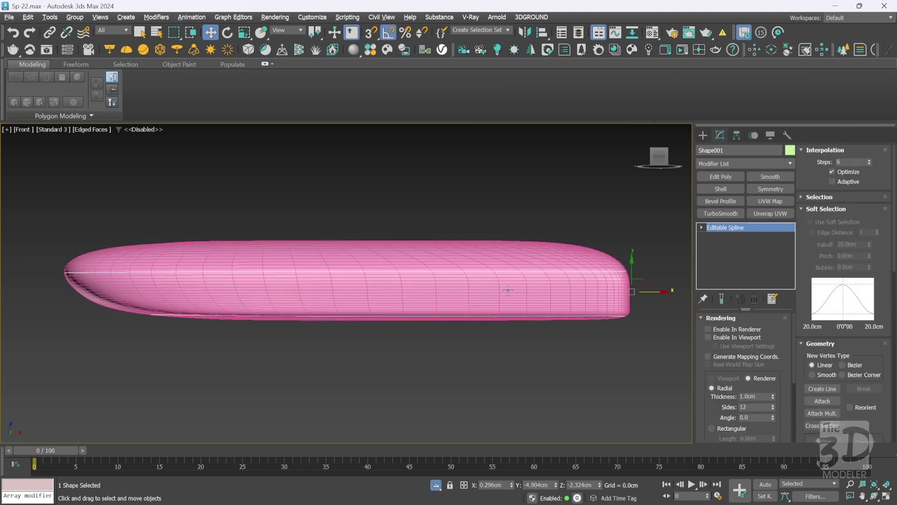
{"action": "left_click", "coordinate": [708, 338]}
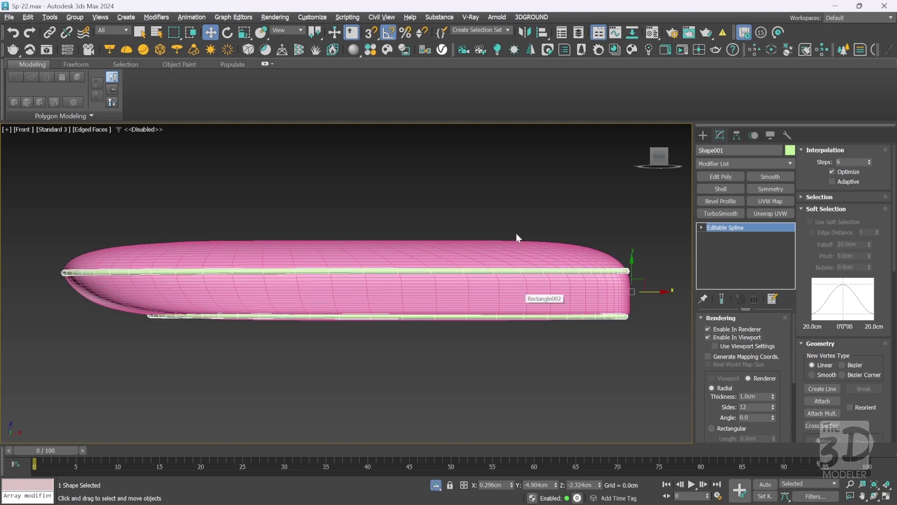
Select the cushion and its piping together in the Perspective view and assign both the cushion's pink object color
{"action": "left_click_drag", "start_coordinate": [599, 215], "coordinate": [461, 349]}
{"action": "key", "text": "p"}
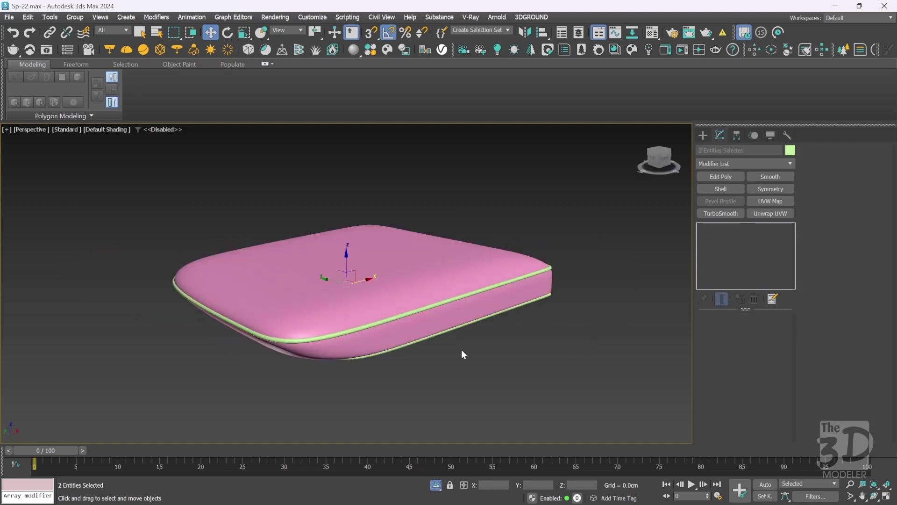
{"action": "mouse_move", "coordinate": [658, 160]}
{"action": "left_mouse_down"}
{"action": "mouse_move", "coordinate": [641, 160]}
{"action": "mouse_move", "coordinate": [659, 163]}
{"action": "left_mouse_up"}
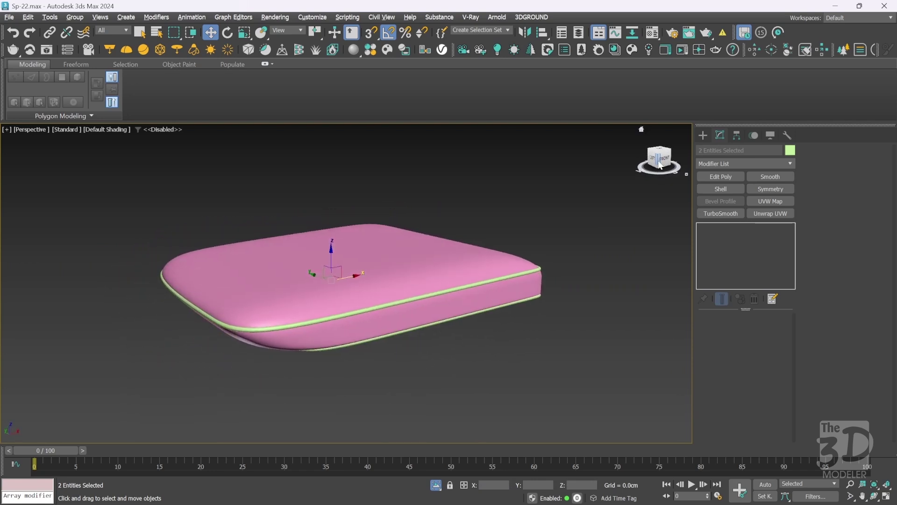
{"action": "left_click", "coordinate": [790, 150]}
{"action": "left_click", "coordinate": [543, 223]}
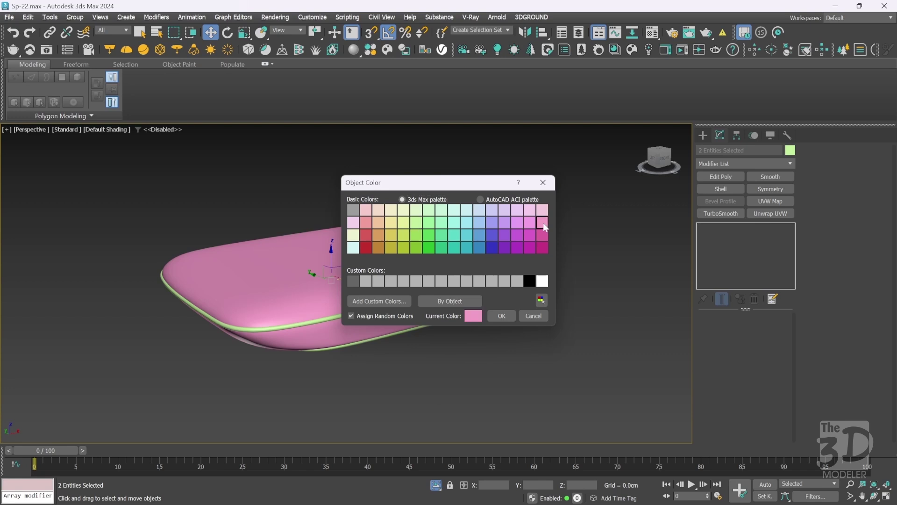
{"action": "left_click", "coordinate": [501, 317]}
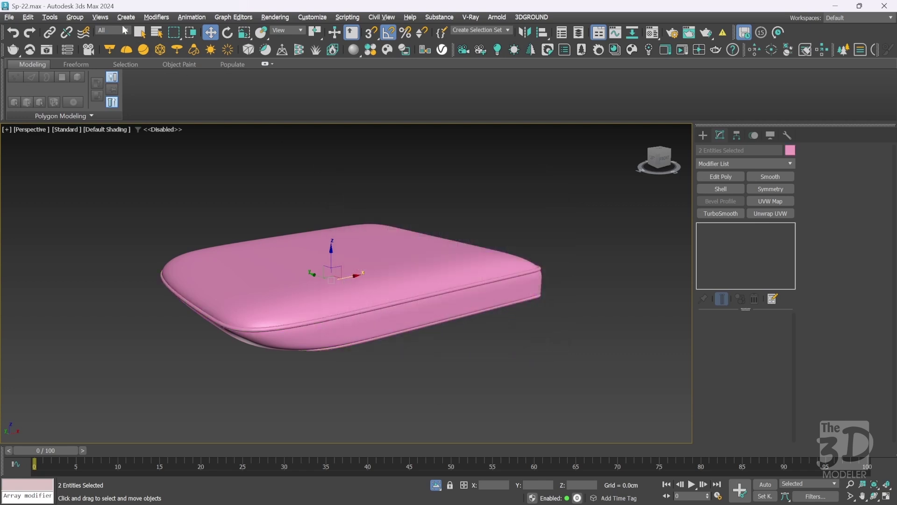
Group the cushion and its piping under the default group name
{"action": "left_click", "coordinate": [79, 21]}
{"action": "left_click", "coordinate": [83, 32]}
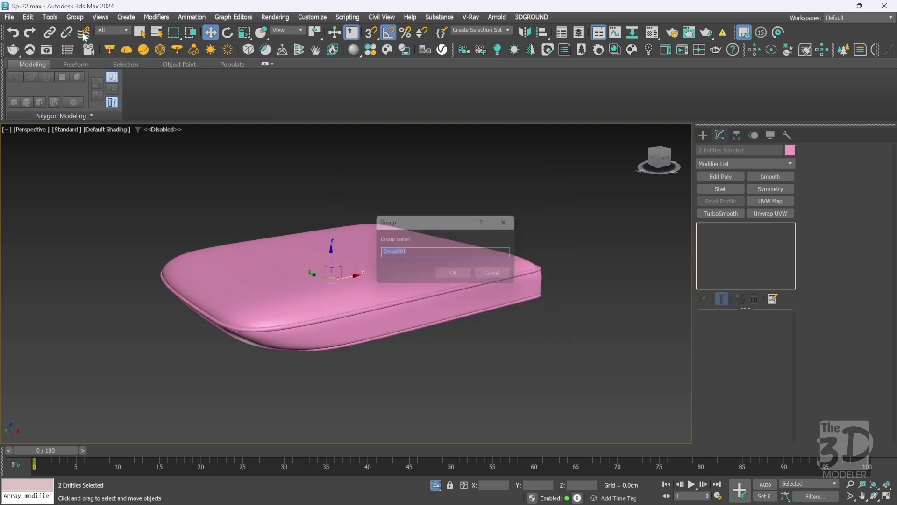
{"action": "left_click", "coordinate": [455, 278]}
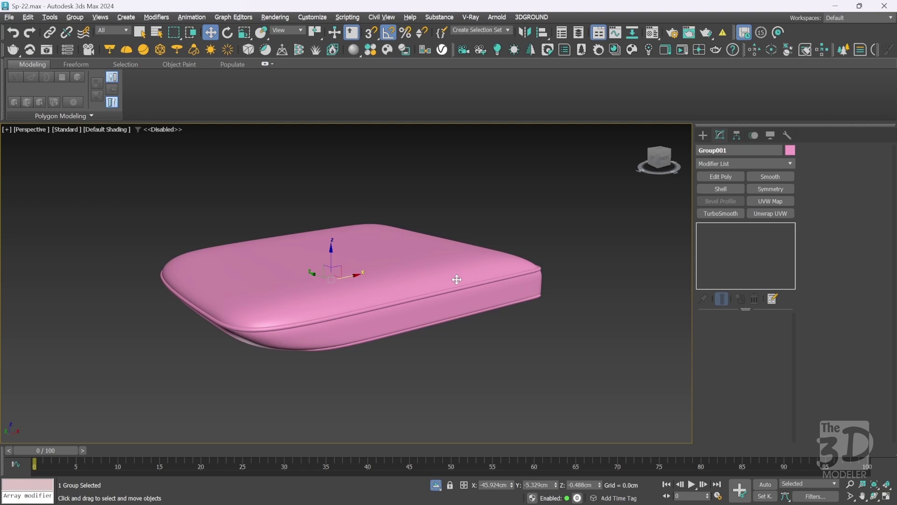
End the isolation, isolate the cushion group together with the sofa shell, and show them in the Top view
{"action": "left_click", "coordinate": [435, 487]}
{"action": "left_click", "coordinate": [216, 365], "text": "ctrl"}
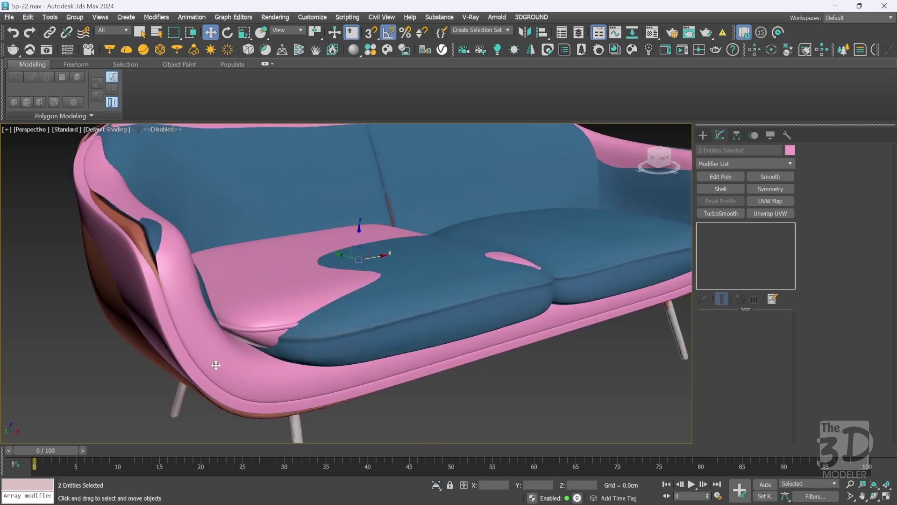
{"action": "key", "text": "alt+q"}
{"action": "key", "text": "t"}
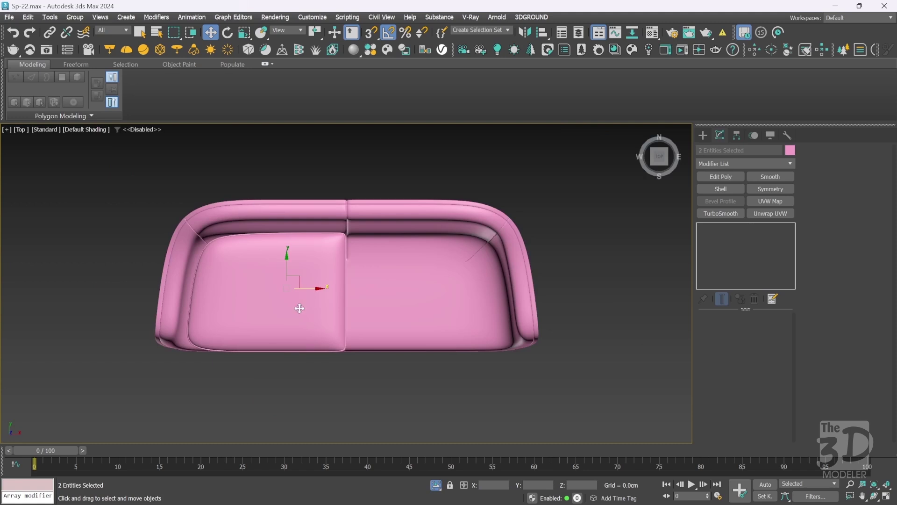
Mirror the cushion group across X as an instance and move the copy onto the empty half of the seat
{"action": "left_click", "coordinate": [284, 325]}
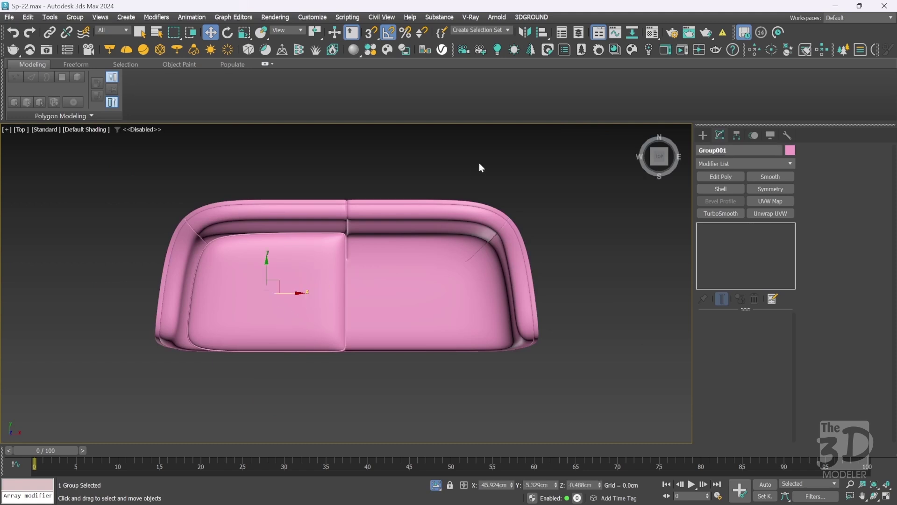
{"action": "left_click", "coordinate": [525, 32]}
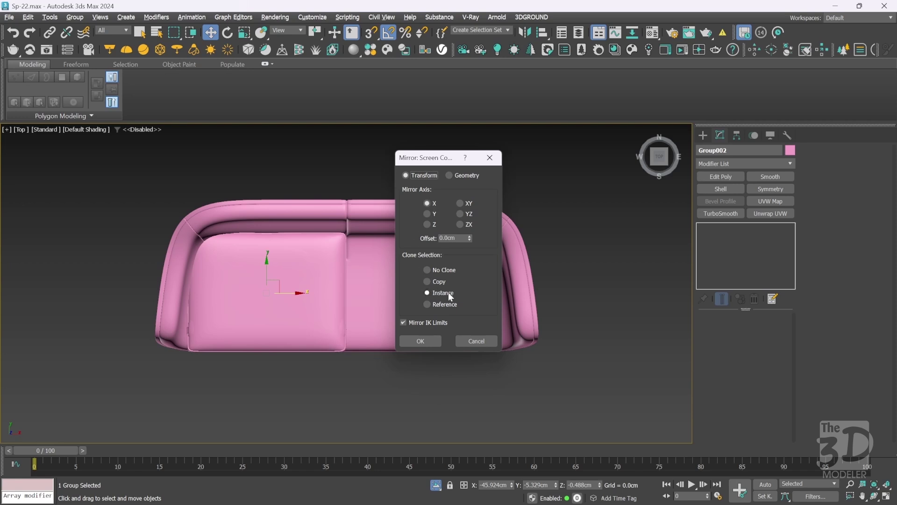
{"action": "left_click", "coordinate": [423, 341]}
{"action": "left_click_drag", "start_coordinate": [290, 293], "coordinate": [450, 292]}
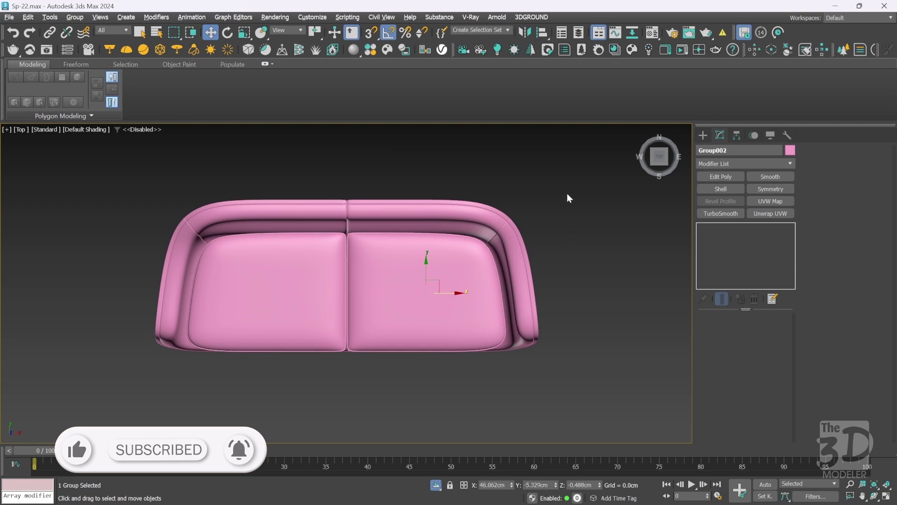
Inspect the shell with both cushions from the front in the Perspective view, and save the scene incrementally as Sp-23.max
{"action": "left_click_drag", "start_coordinate": [568, 192], "coordinate": [183, 395]}
{"action": "key", "text": "p"}
{"action": "key", "text": "z"}
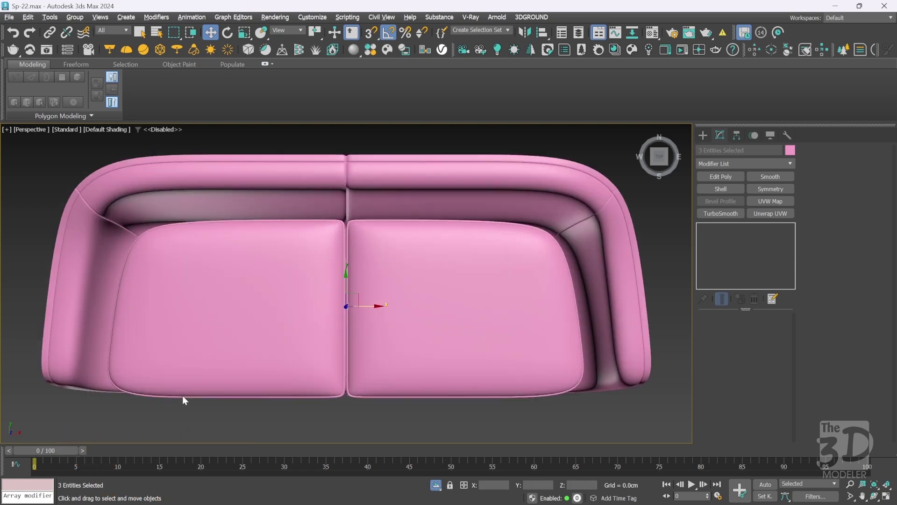
{"action": "left_click_drag", "start_coordinate": [660, 157], "coordinate": [665, 162]}
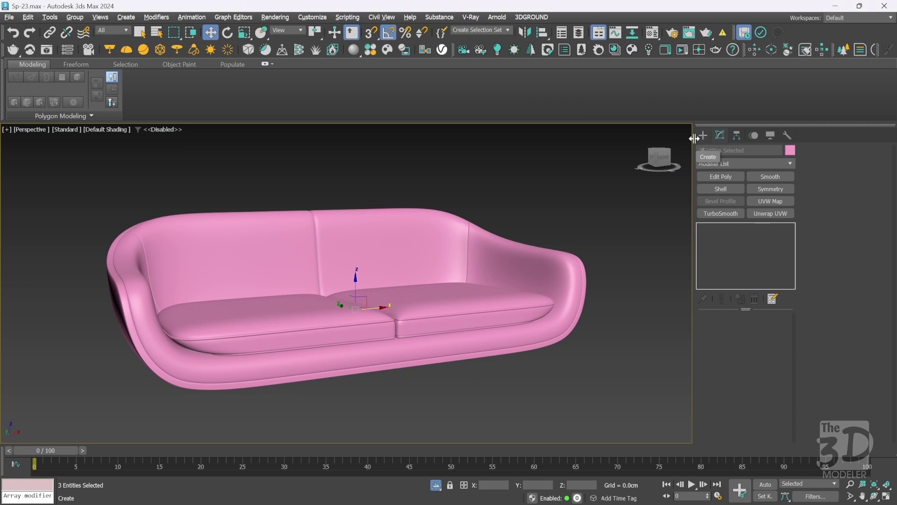
{"action": "left_click_drag", "start_coordinate": [659, 157], "coordinate": [659, 159]}
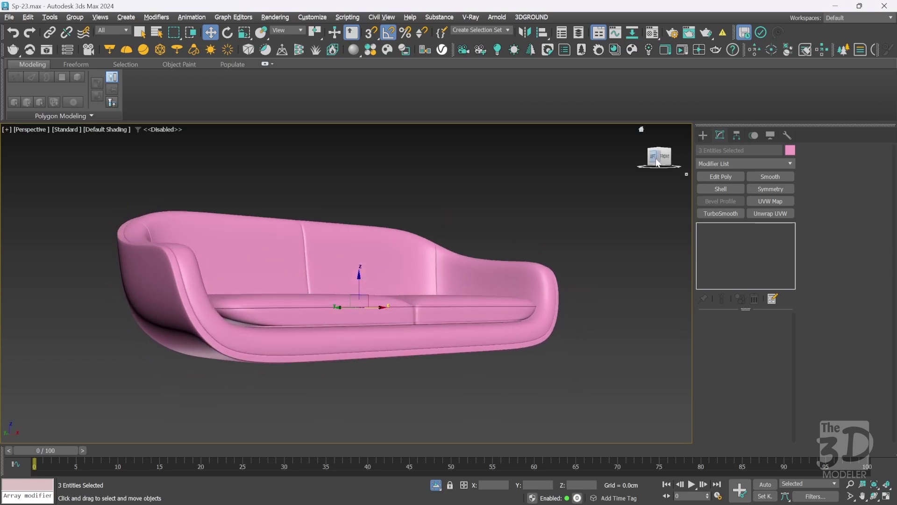
Select the sofa shell, turn off its upper TurboSmooth and Edit Poly modifiers, and open the Edit Poly above Symmetry with edged faces displayed
{"action": "left_click", "coordinate": [470, 335]}
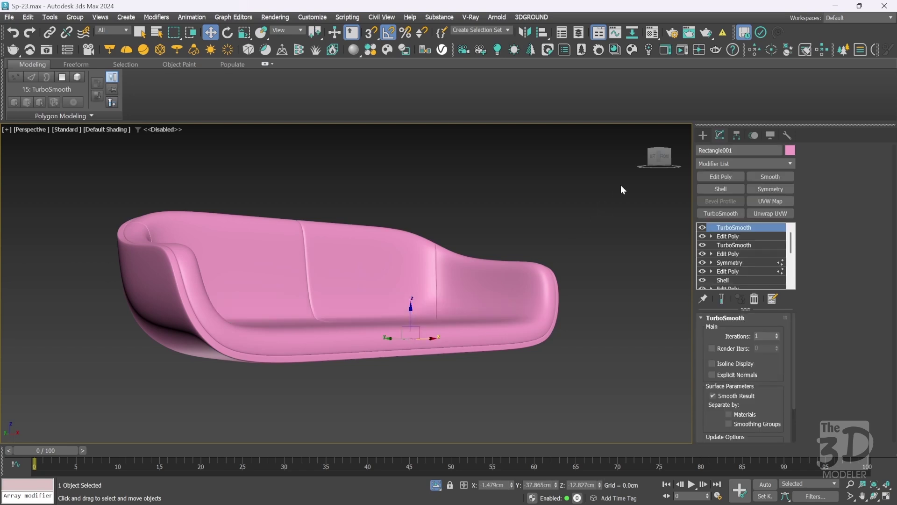
{"action": "left_click", "coordinate": [657, 157]}
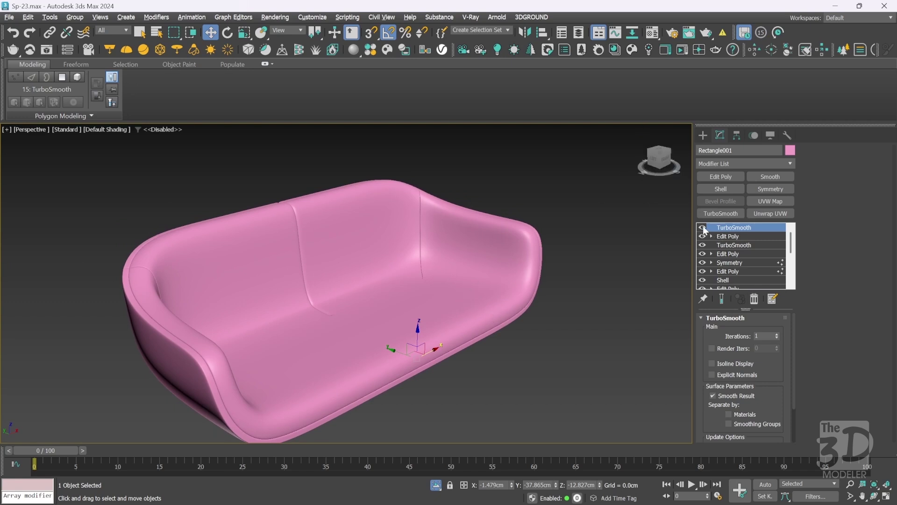
{"action": "left_click", "coordinate": [702, 236]}
{"action": "left_click", "coordinate": [703, 245]}
{"action": "left_click", "coordinate": [731, 254]}
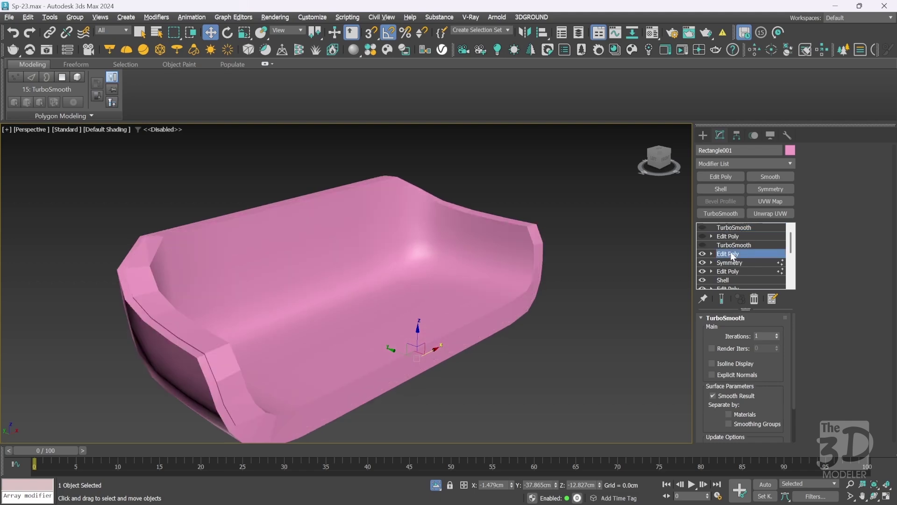
{"action": "left_click", "coordinate": [659, 159]}
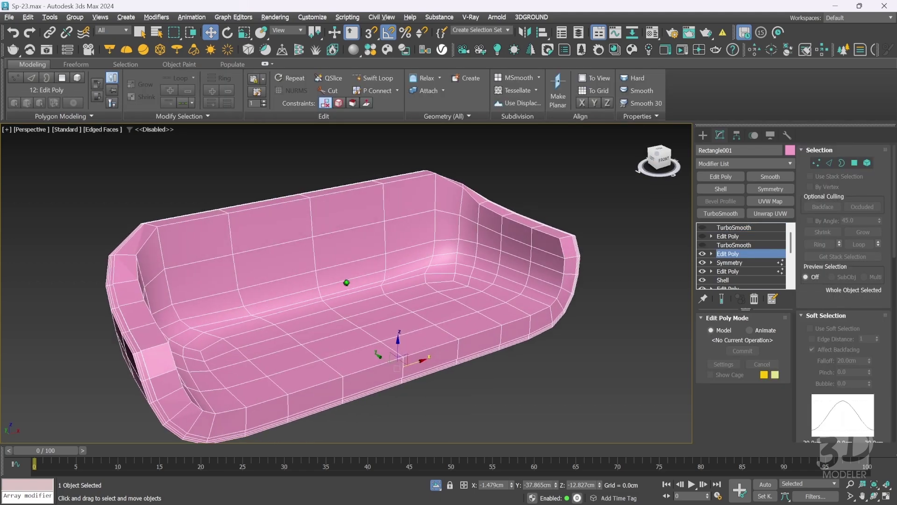
Select the four lengthwise edges nearest the front of the shell's seat and move them forward along Y
{"action": "left_click", "coordinate": [831, 162]}
{"action": "left_click", "coordinate": [300, 361]}
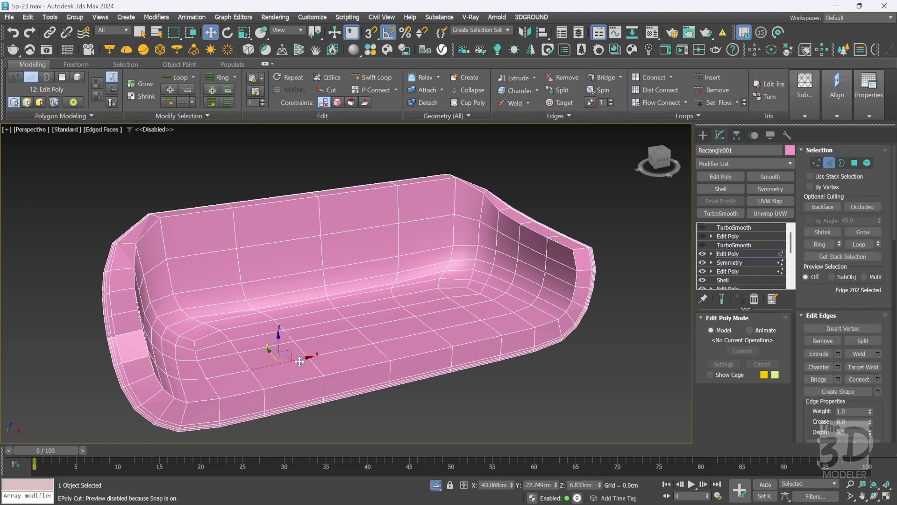
{"action": "left_click", "coordinate": [351, 348], "text": "ctrl"}
{"action": "left_click", "coordinate": [404, 333], "text": "ctrl"}
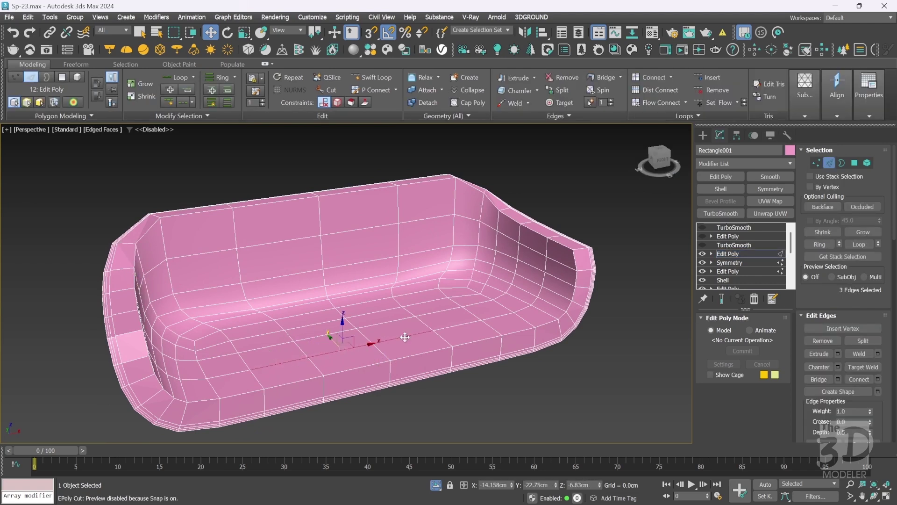
{"action": "left_click", "coordinate": [447, 327], "text": "ctrl"}
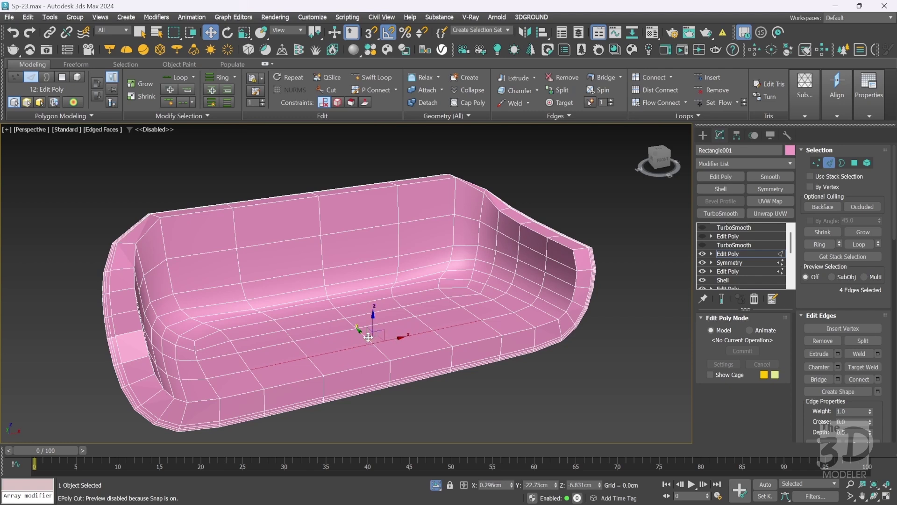
{"action": "left_click_drag", "start_coordinate": [370, 336], "coordinate": [379, 346]}
Move the two vertices beyond the ends of that edge row forward about 7 cm, and the next outer pair about 3 cm
{"action": "key", "text": "1"}
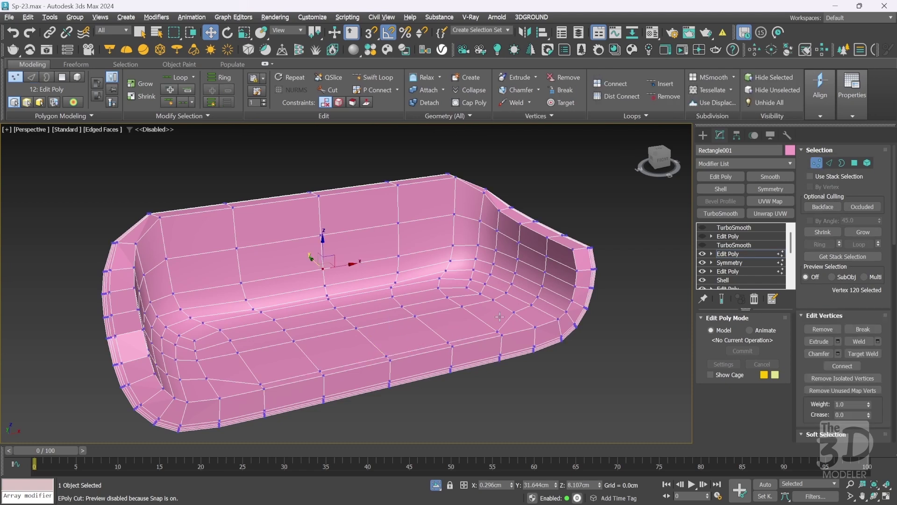
{"action": "left_click", "coordinate": [515, 312]}
{"action": "left_click", "coordinate": [207, 377], "text": "ctrl"}
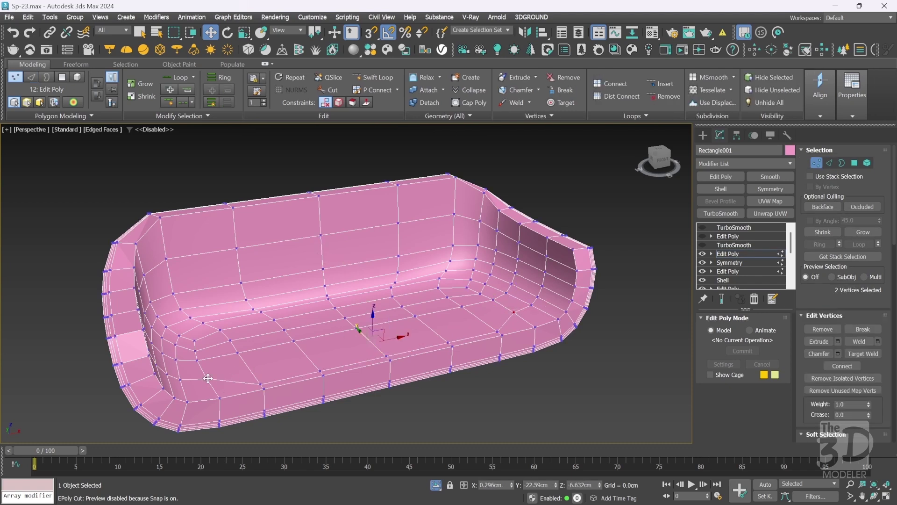
{"action": "left_click_drag", "start_coordinate": [363, 336], "coordinate": [375, 341]}
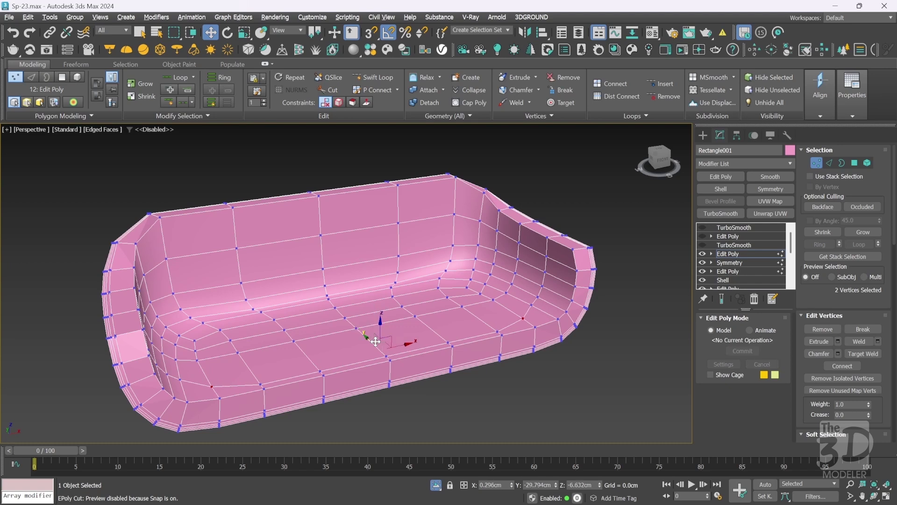
{"action": "left_click", "coordinate": [531, 304]}
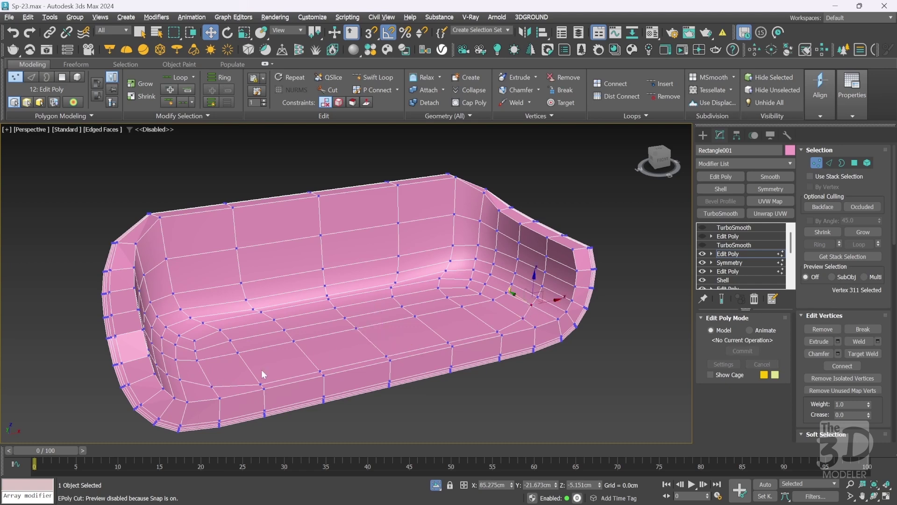
{"action": "left_click", "coordinate": [181, 380], "text": "ctrl"}
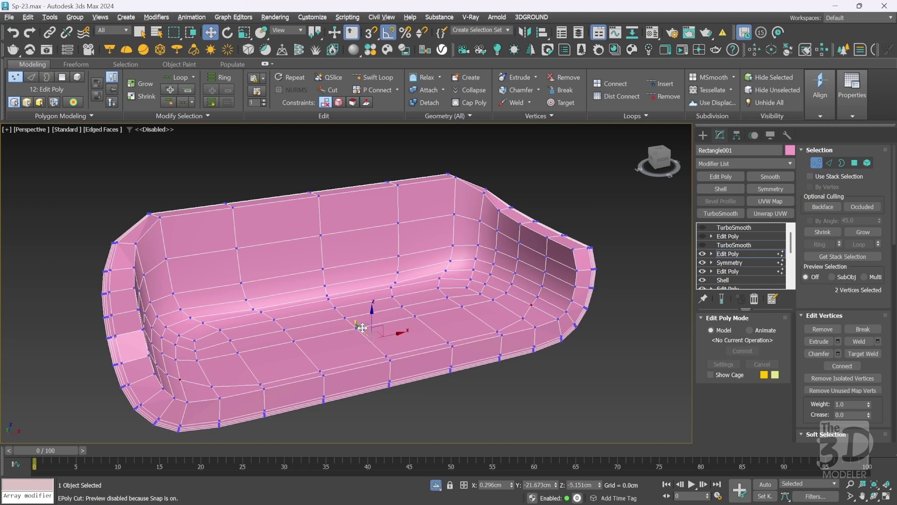
{"action": "left_click_drag", "start_coordinate": [362, 327], "coordinate": [366, 330]}
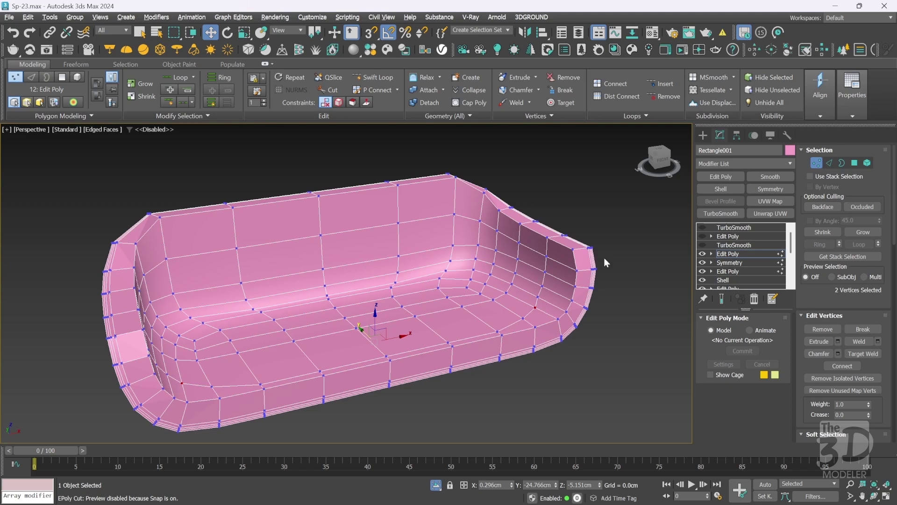
Finish vertex editing, turn the shell's upper Edit Poly and TurboSmooth modifiers back on, and return to the topmost TurboSmooth
{"action": "left_click", "coordinate": [736, 255]}
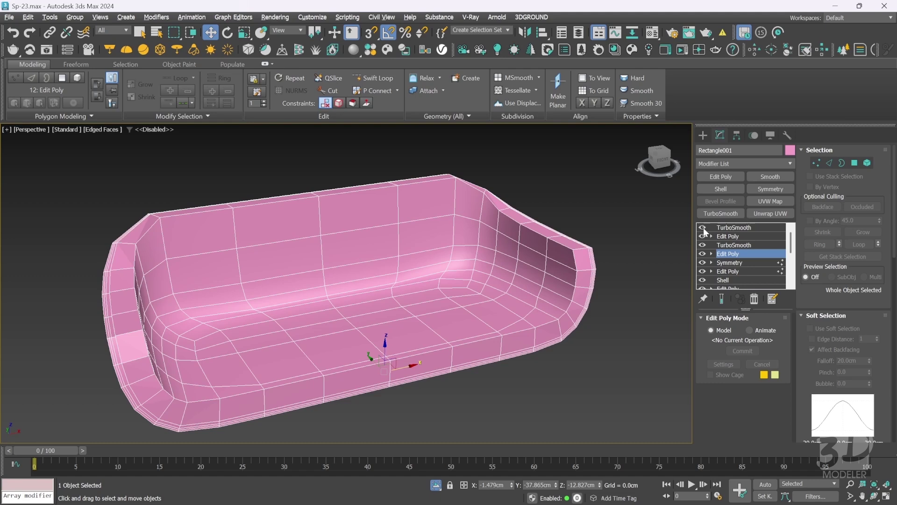
{"action": "left_click", "coordinate": [732, 228]}
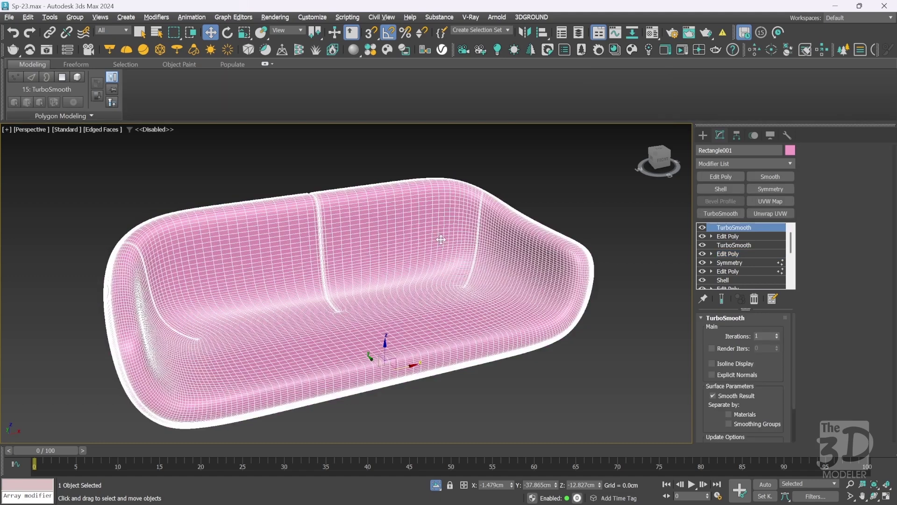
Turn off edged faces, inspect the smoothed shell from several angles, and save the scene as Sp-24.max
{"action": "key", "text": "F4"}
{"action": "left_click_drag", "start_coordinate": [653, 159], "coordinate": [661, 153]}
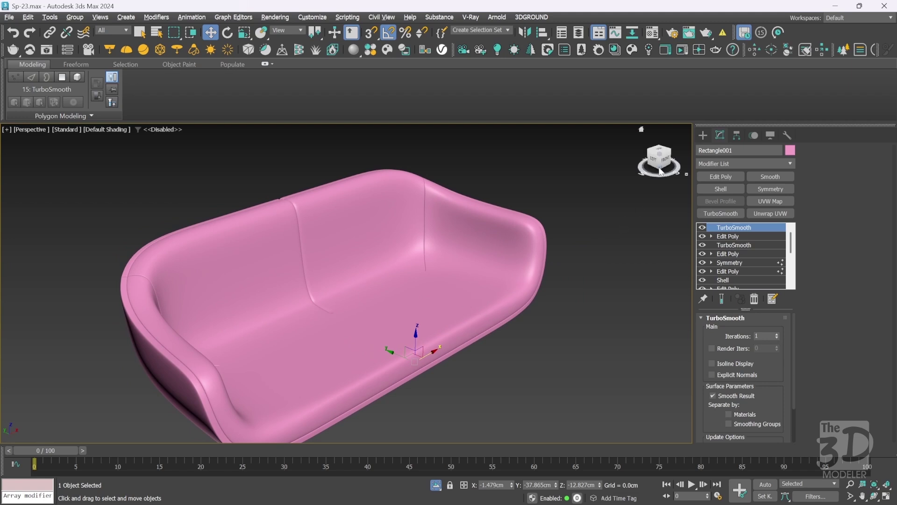
{"action": "middle_click_drag", "start_coordinate": [346, 282], "coordinate": [234, 283], "text": "alt"}
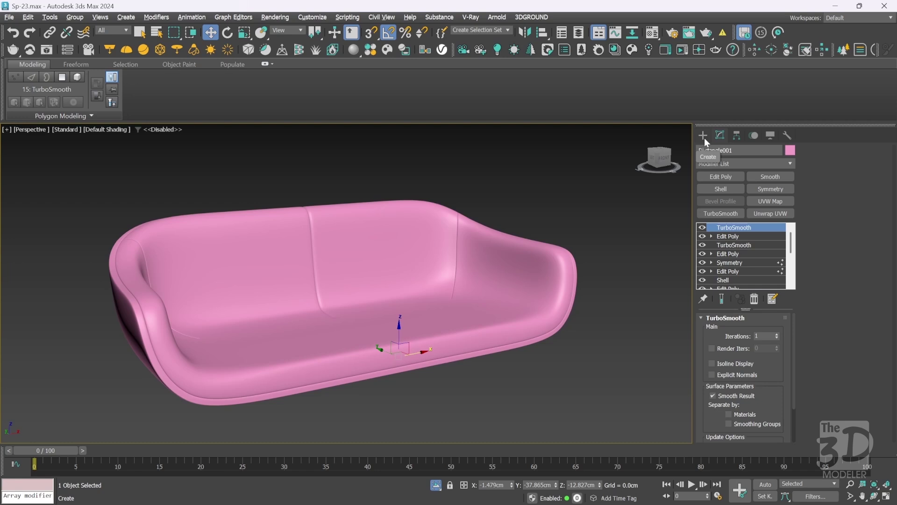
{"action": "key", "text": "ctrl+s"}
Isolate the sofa shell together with both seat cushions and view them straight from the front
{"action": "key", "text": "alt+q"}
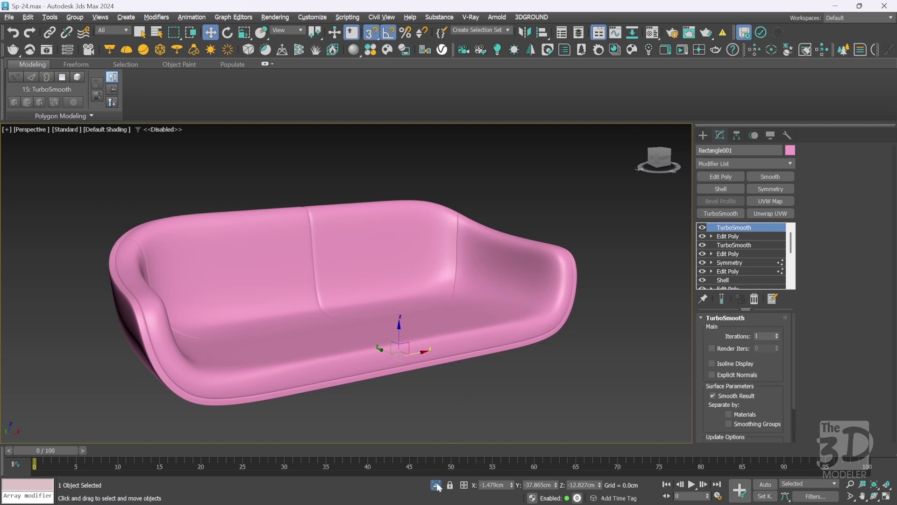
{"action": "left_click", "coordinate": [249, 310], "text": "ctrl"}
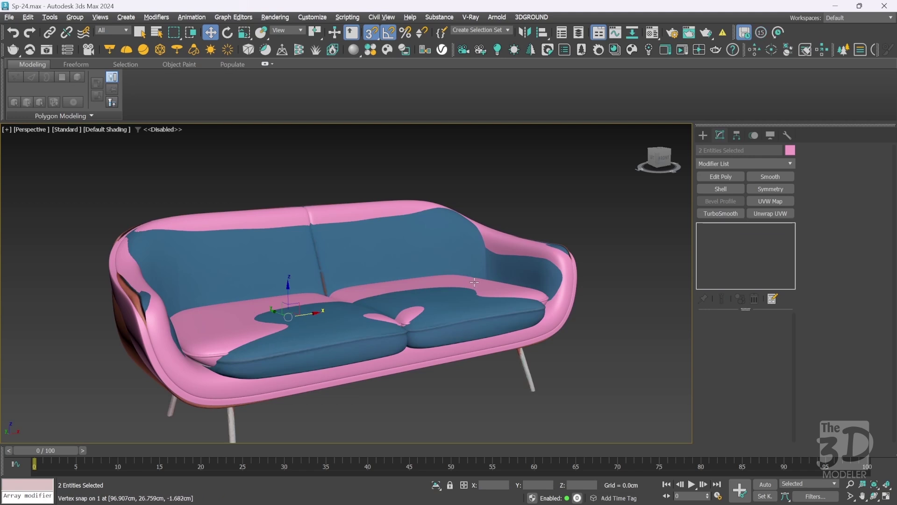
{"action": "key", "text": "alt+q"}
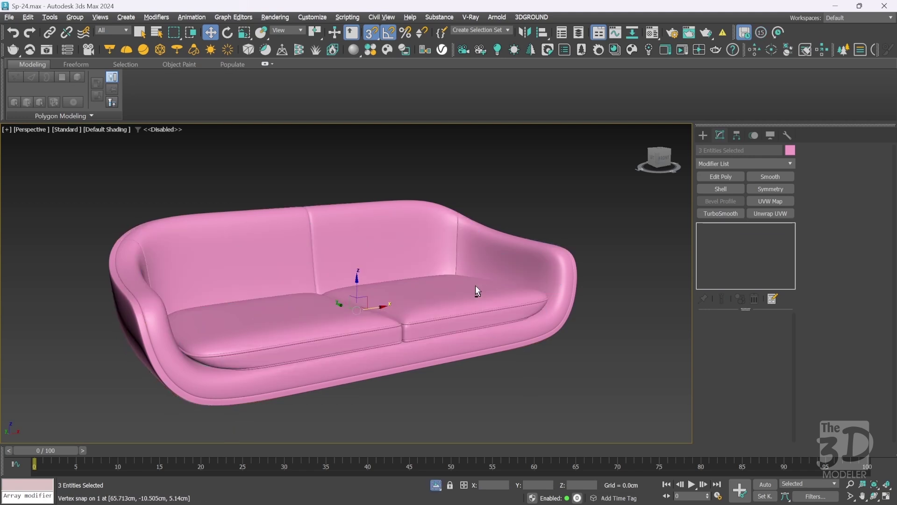
{"action": "key", "text": "f"}
{"action": "key", "text": "z"}
{"action": "key", "text": "F4"}
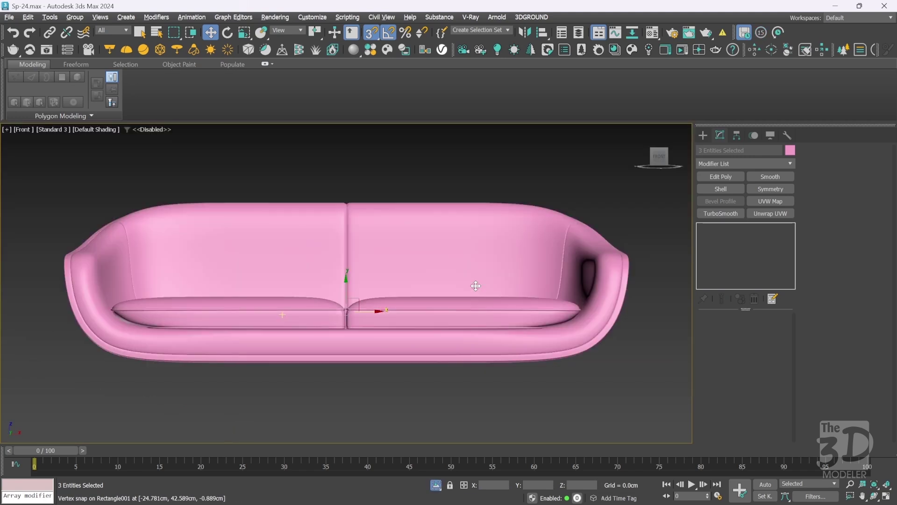
{"action": "key", "text": "p"}
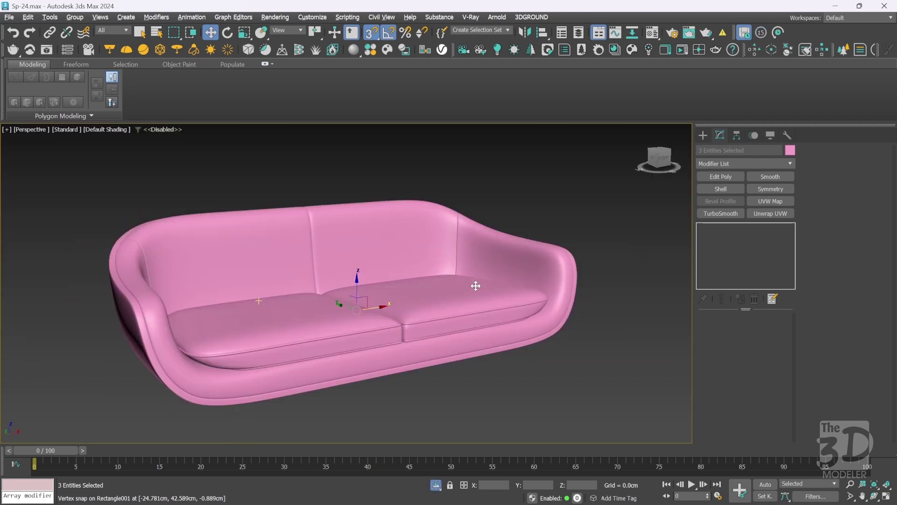
{"action": "left_click_drag", "start_coordinate": [661, 163], "coordinate": [620, 164]}
{"action": "left_click", "coordinate": [655, 159]}
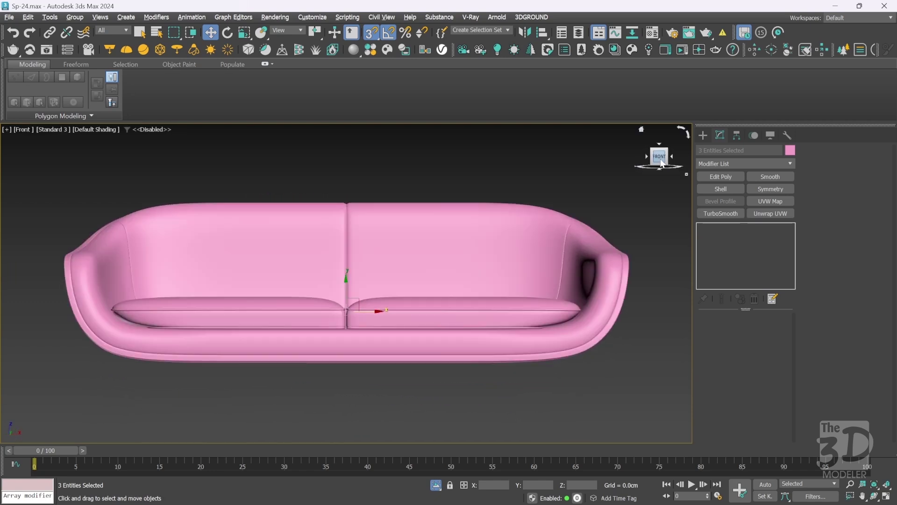
Draw a guide rectangle about 30 cm long and 17 cm wide, and place it in front of the sofa's right half
{"action": "left_click", "coordinate": [704, 136]}
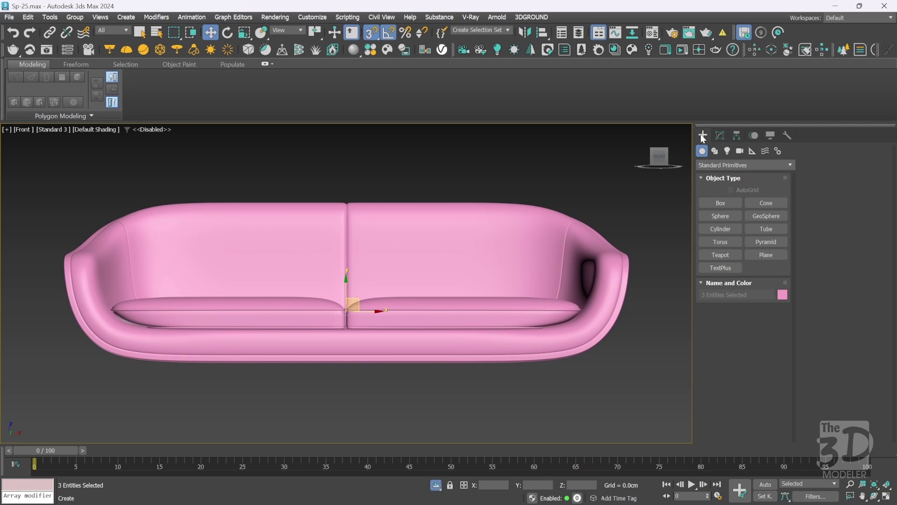
{"action": "left_click", "coordinate": [715, 151]}
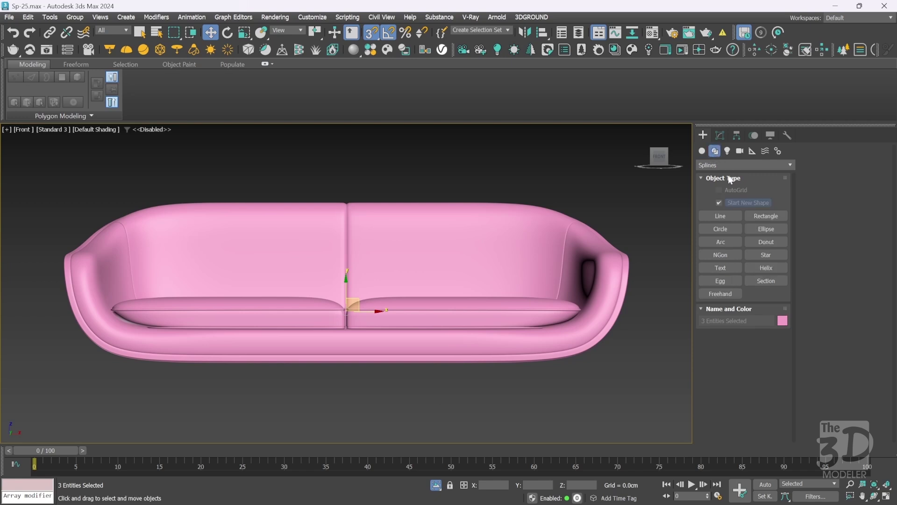
{"action": "left_click", "coordinate": [761, 215]}
{"action": "left_click_drag", "start_coordinate": [645, 299], "coordinate": [689, 374]}
{"action": "key", "text": "t"}
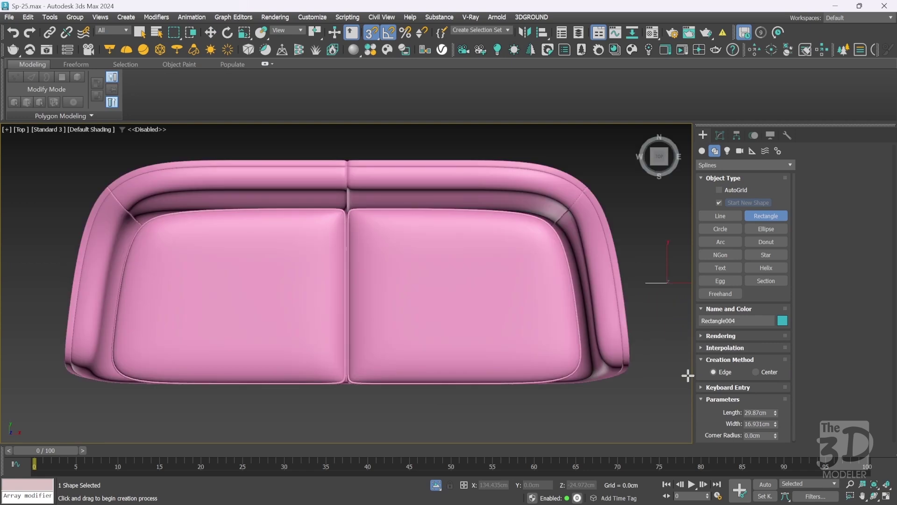
{"action": "key", "text": "w"}
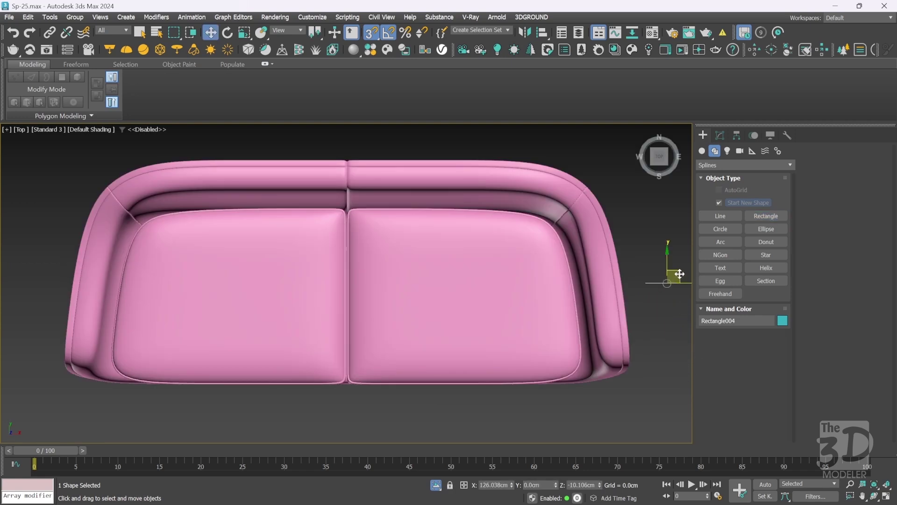
{"action": "left_click_drag", "start_coordinate": [675, 277], "coordinate": [477, 406]}
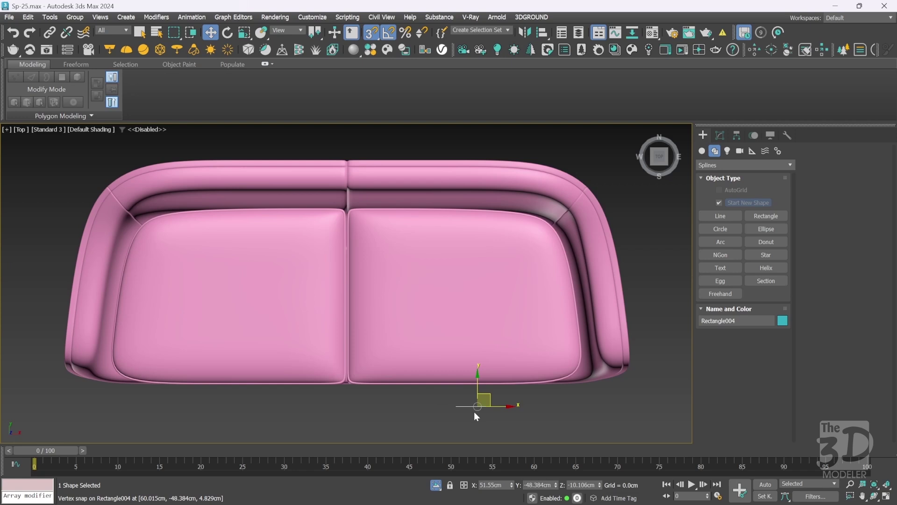
{"action": "key", "text": "f"}
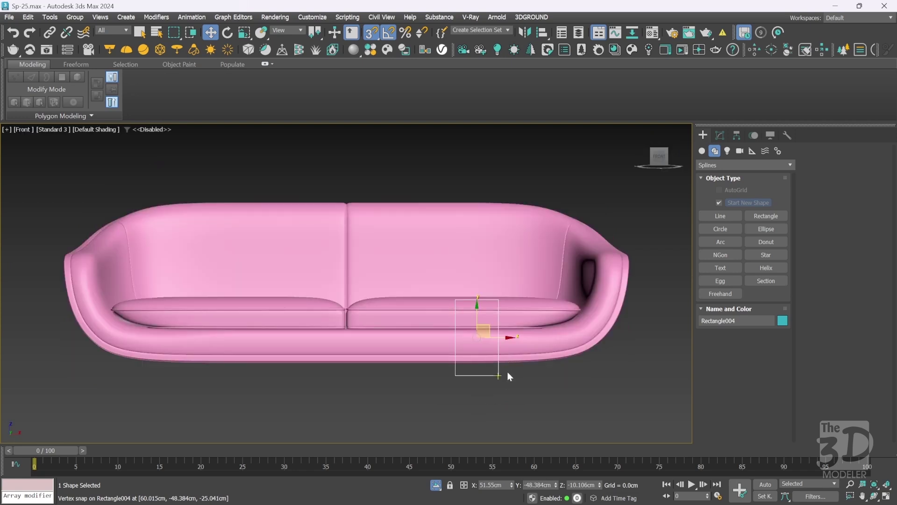
Set the guide rectangle's length to 50 cm and align its upper edge with the top of the right seat cushion
{"action": "left_click", "coordinate": [721, 134]}
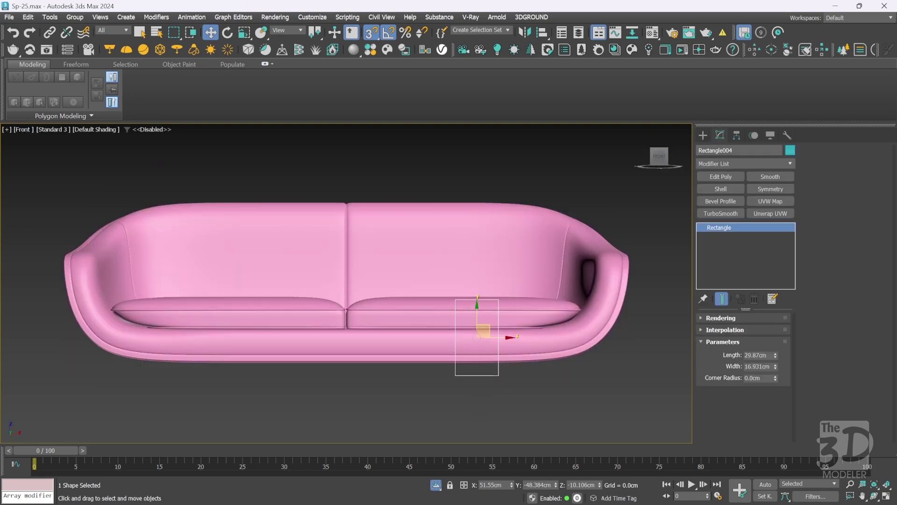
{"action": "type", "text": "50"}
{"action": "key", "text": "Return"}
{"action": "left_click", "coordinate": [849, 259]}
{"action": "key", "text": "s"}
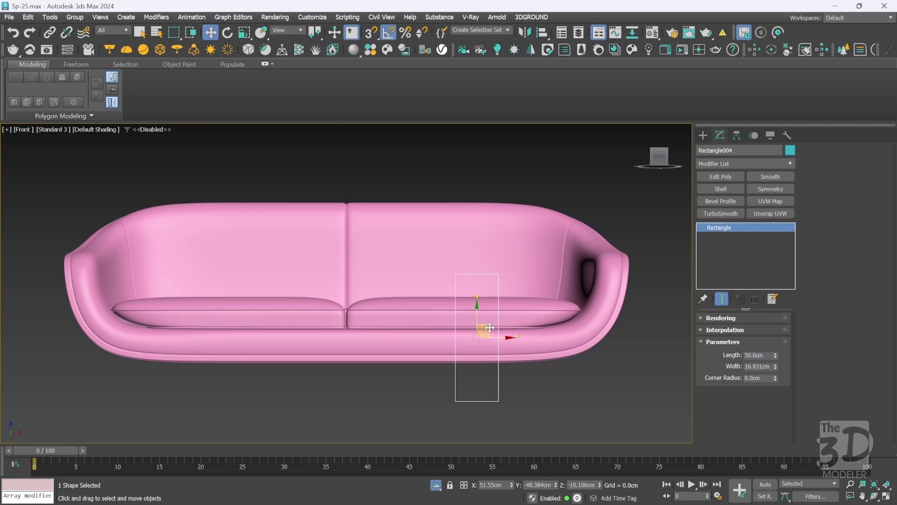
{"action": "left_click_drag", "start_coordinate": [495, 335], "coordinate": [478, 350]}
Measure the leg height with a second rectangle from the guide's lower corner up to the sofa's underside, and delete both rectangles
{"action": "left_click", "coordinate": [704, 135]}
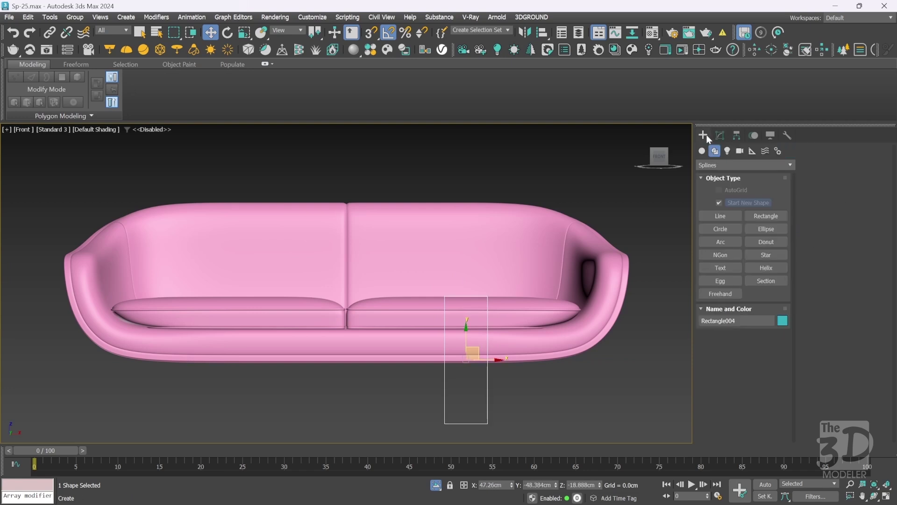
{"action": "left_click", "coordinate": [767, 216]}
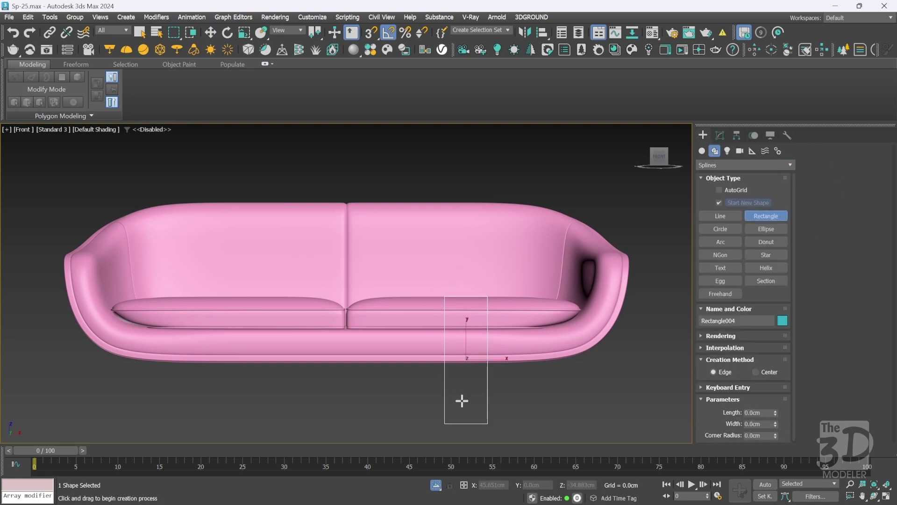
{"action": "key", "text": "s"}
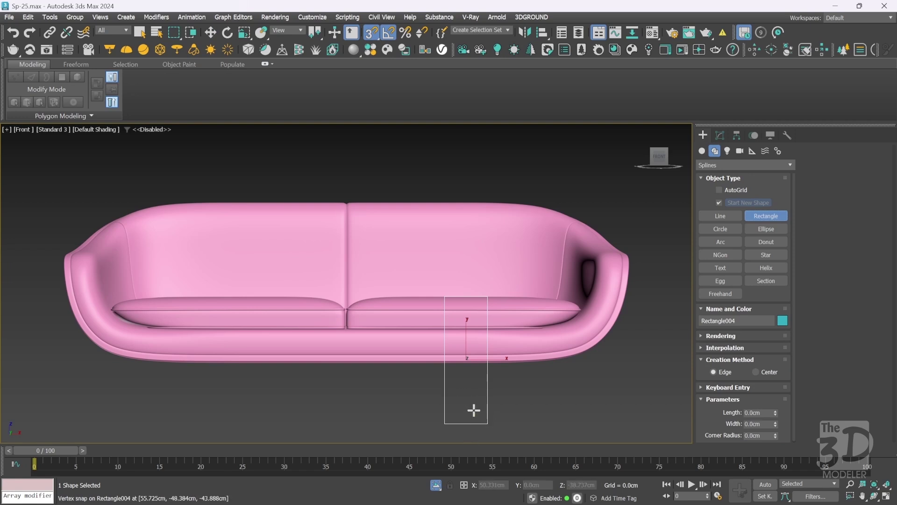
{"action": "left_click_drag", "start_coordinate": [486, 419], "coordinate": [422, 363]}
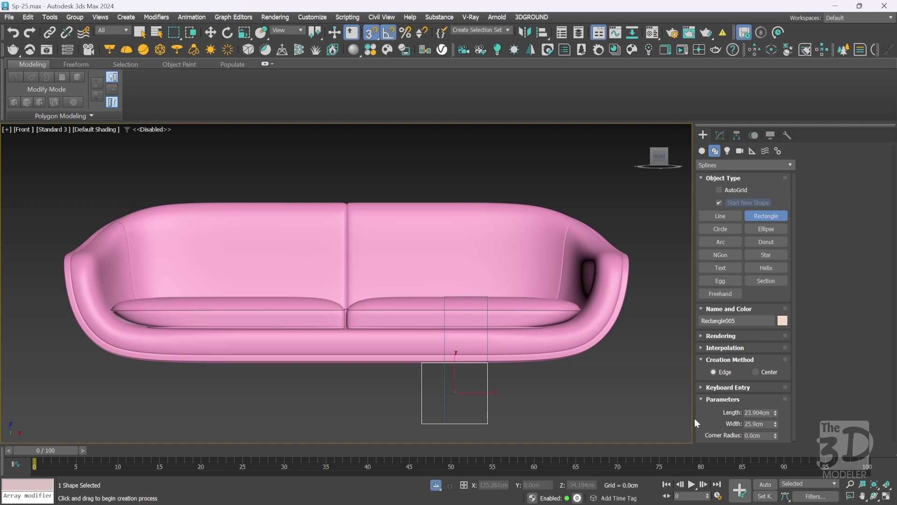
{"action": "right_click", "coordinate": [578, 378]}
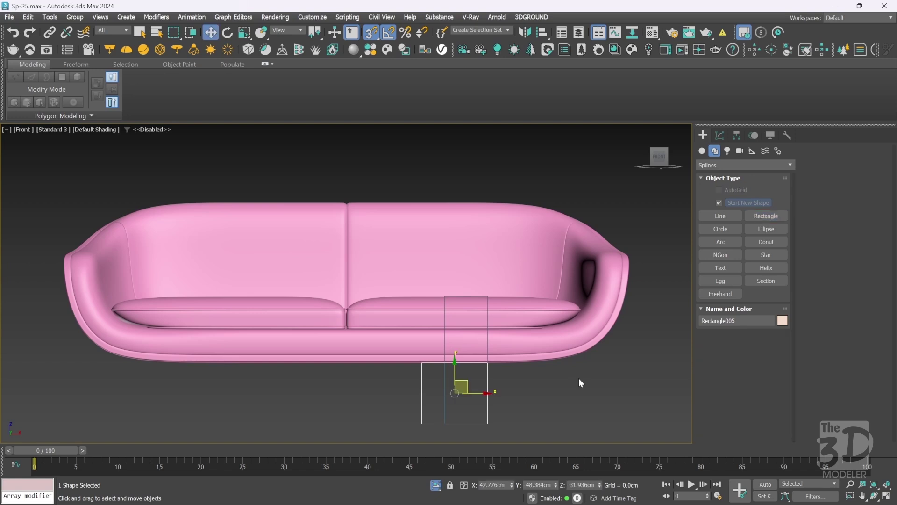
{"action": "left_click_drag", "start_coordinate": [550, 388], "coordinate": [396, 415]}
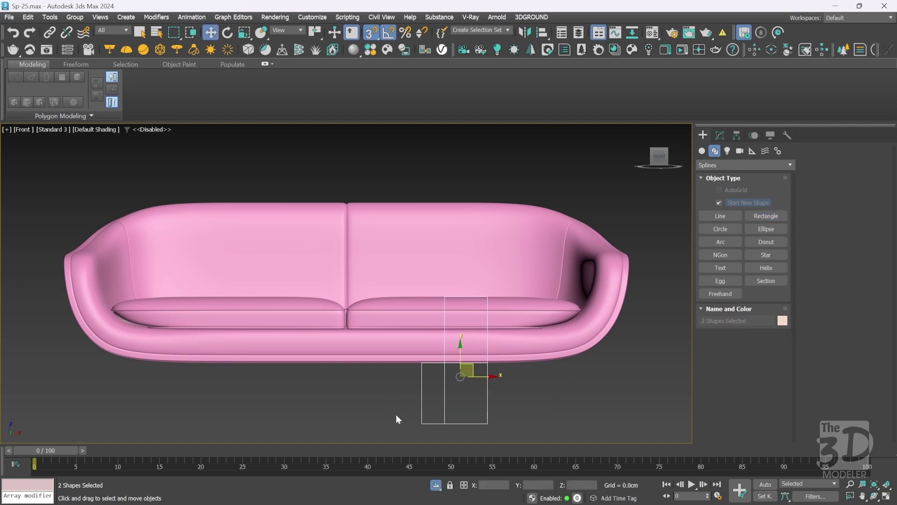
{"action": "key", "text": "Delete"}
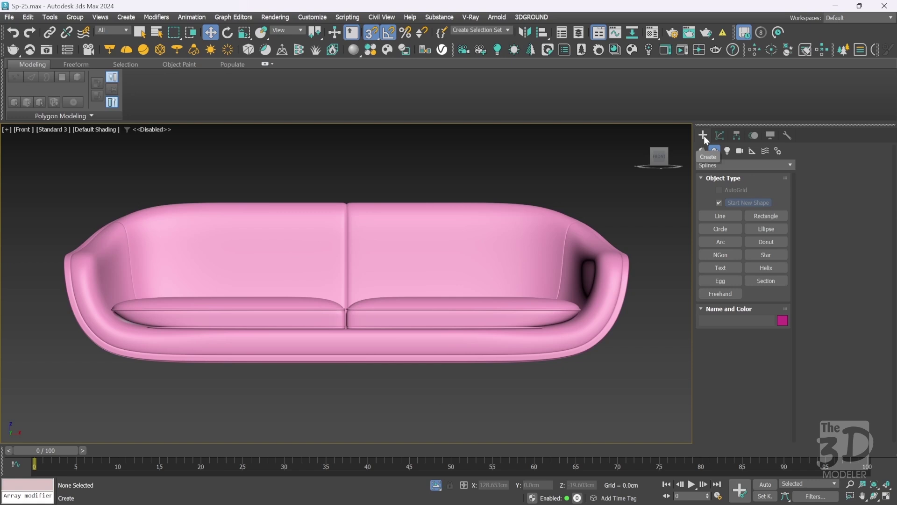
Create a small cone below the sofa's right half, about 1 cm in base radius and 2.5 cm high, and rotate it upright
{"action": "key", "text": "q"}
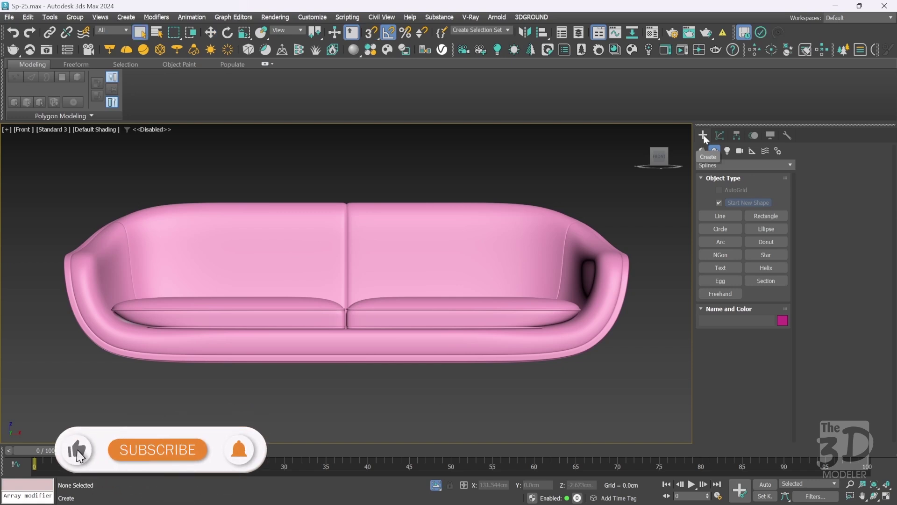
{"action": "left_click", "coordinate": [701, 151]}
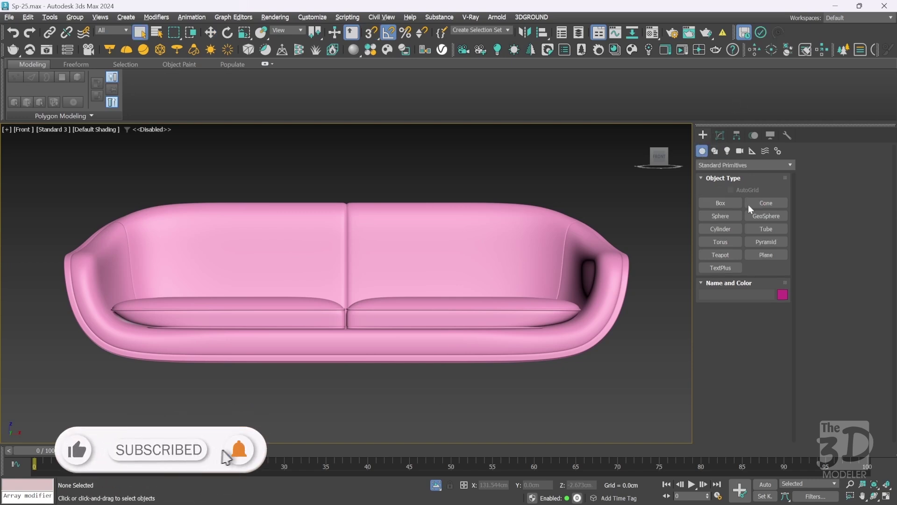
{"action": "left_click", "coordinate": [768, 202]}
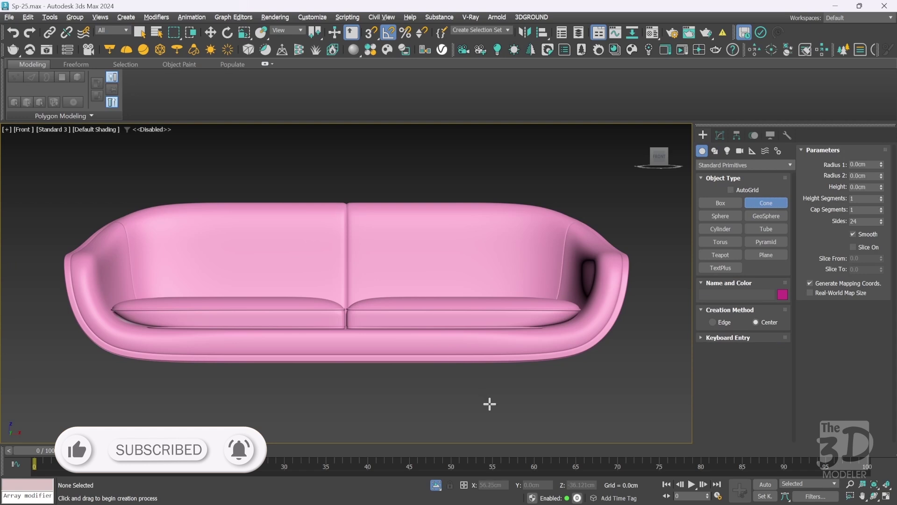
{"action": "left_click_drag", "start_coordinate": [486, 403], "coordinate": [486, 403]}
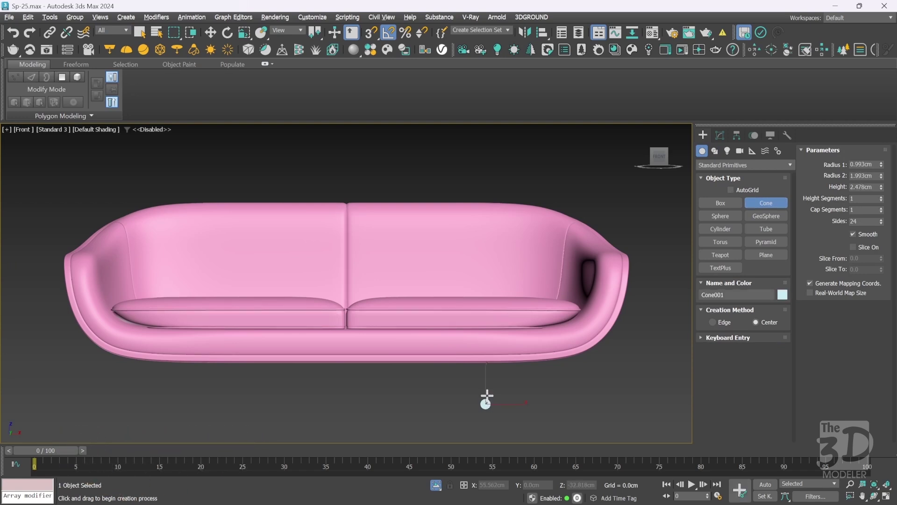
{"action": "right_click", "coordinate": [487, 396]}
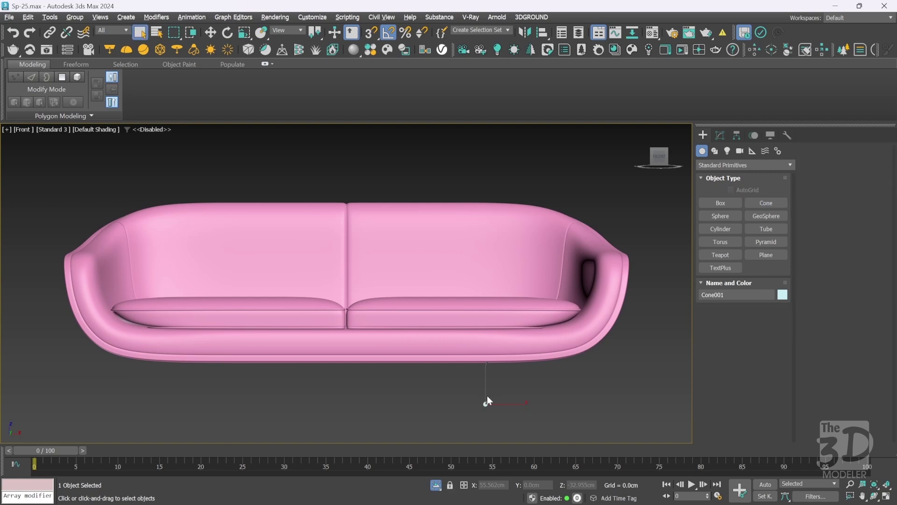
{"action": "key", "text": "e"}
{"action": "left_click_drag", "start_coordinate": [486, 395], "coordinate": [486, 365]}
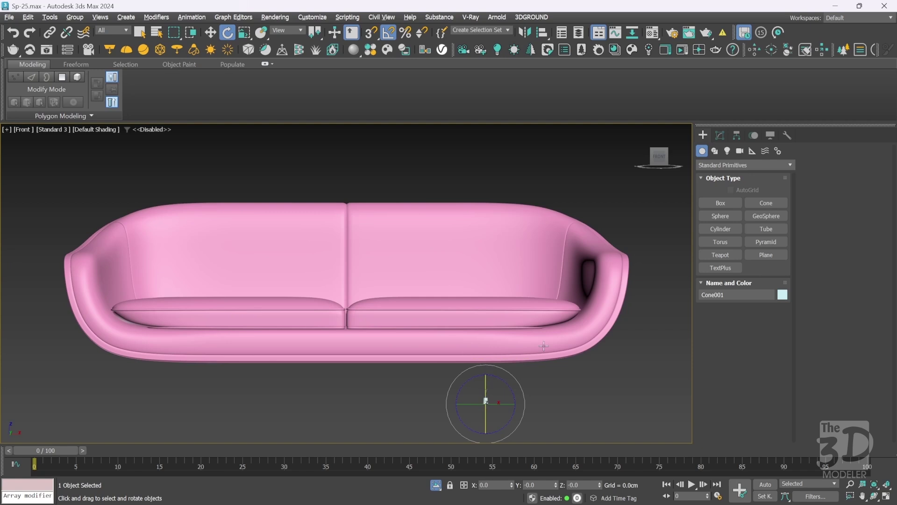
Size the cone as a tapered leg with height 24 cm, Radius 1 of 1.2 cm and Radius 2 of 2.0 cm
{"action": "left_click", "coordinate": [721, 135]}
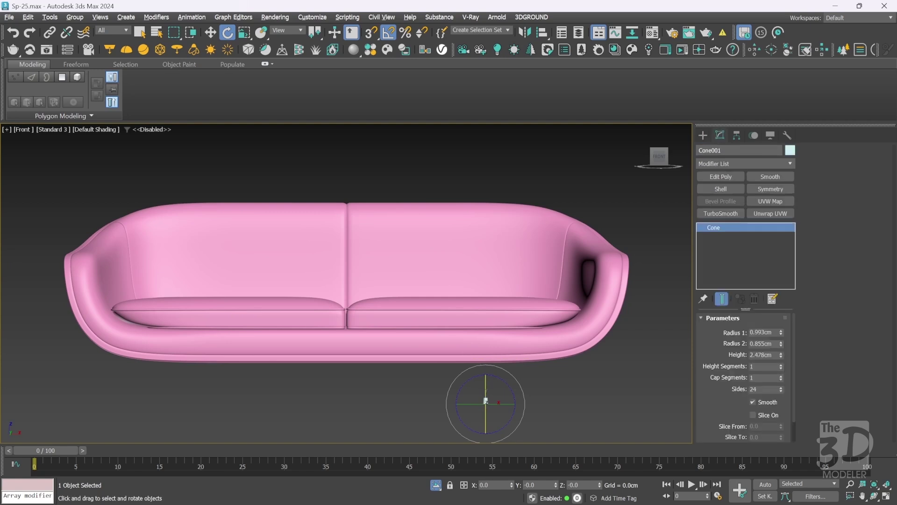
{"action": "double_click", "coordinate": [757, 355]}
{"action": "type", "text": "24"}
{"action": "key", "text": "Return"}
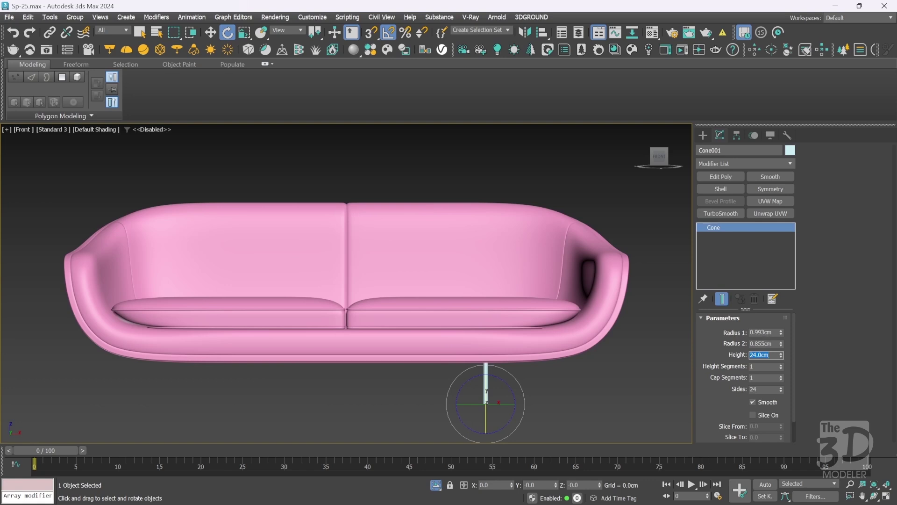
{"action": "left_click", "coordinate": [761, 332]}
{"action": "type", "text": "1.2"}
{"action": "key", "text": "Return"}
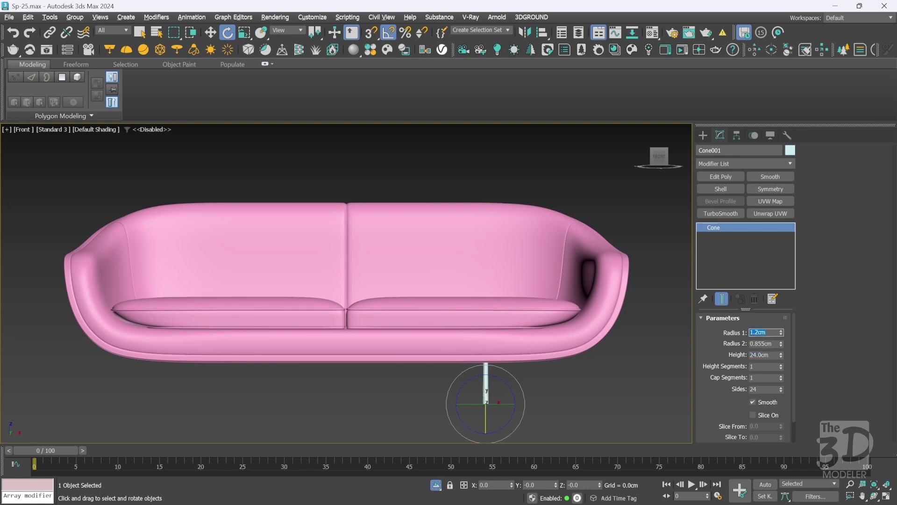
{"action": "left_click", "coordinate": [766, 343]}
{"action": "type", "text": "2.0"}
{"action": "key", "text": "Return"}
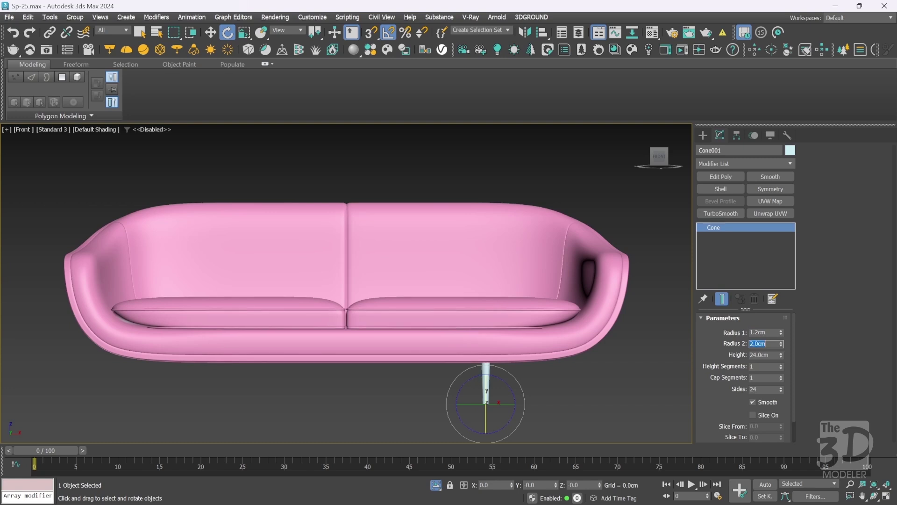
Draw a guide rectangle about 20 cm wide below the sofa beside the leg and set its length to 24 cm
{"action": "left_click", "coordinate": [705, 136]}
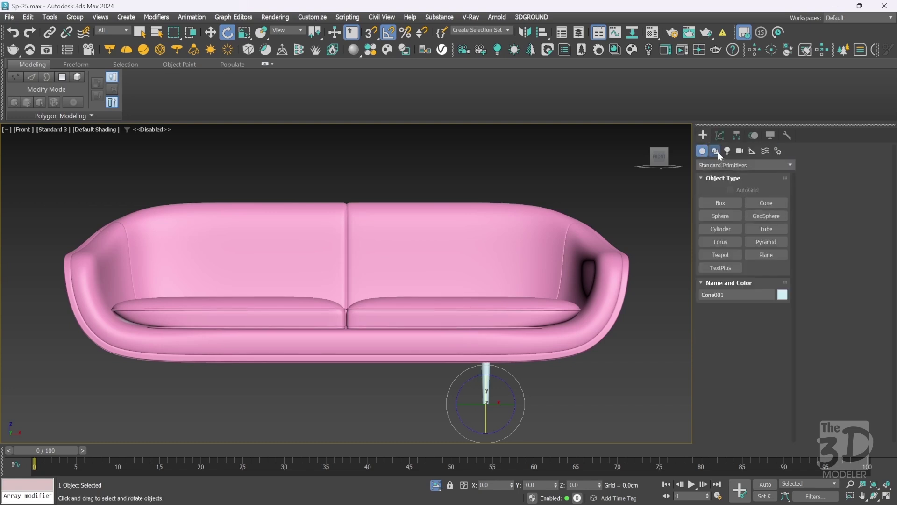
{"action": "left_click", "coordinate": [717, 151]}
{"action": "left_click", "coordinate": [756, 214]}
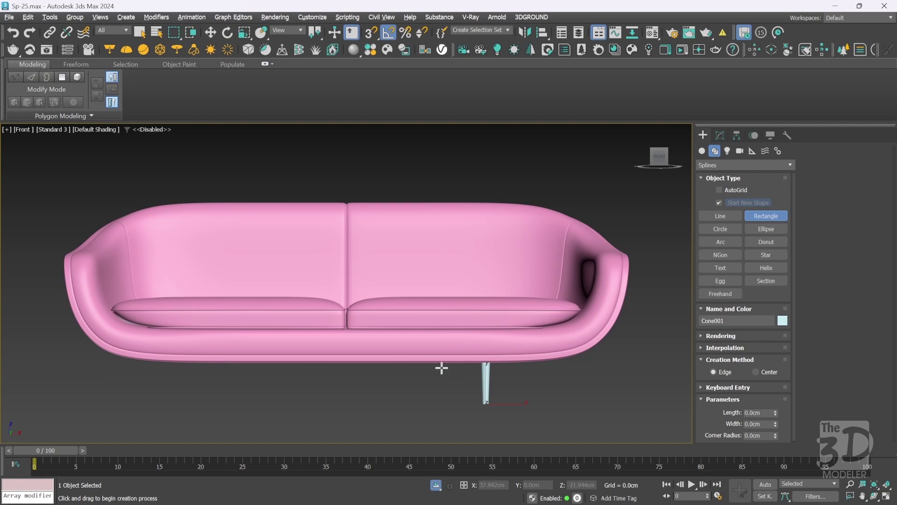
{"action": "key", "text": "s"}
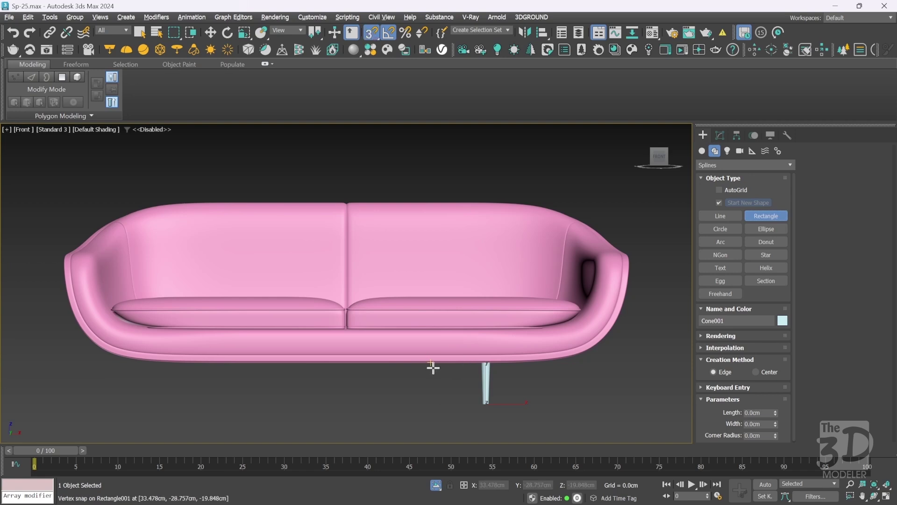
{"action": "left_click_drag", "start_coordinate": [431, 363], "coordinate": [481, 404]}
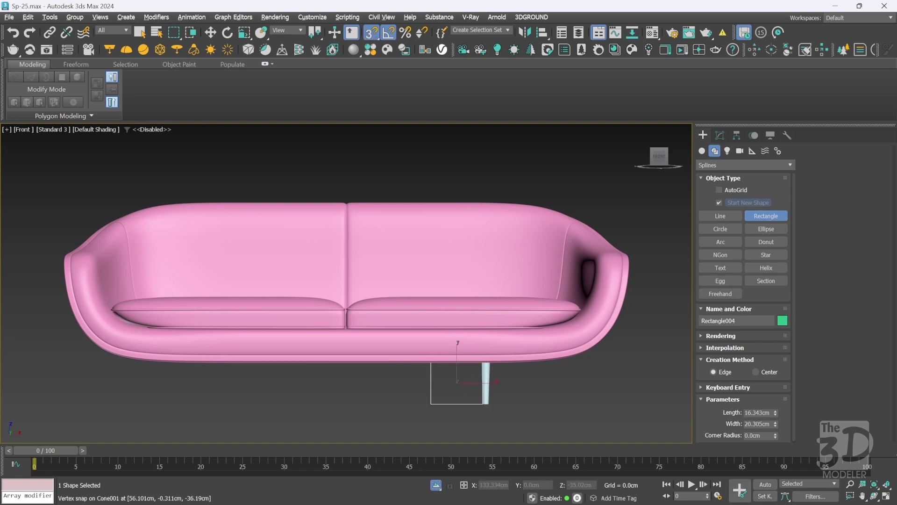
{"action": "double_click", "coordinate": [755, 413]}
{"action": "type", "text": "24"}
{"action": "key", "text": "Return"}
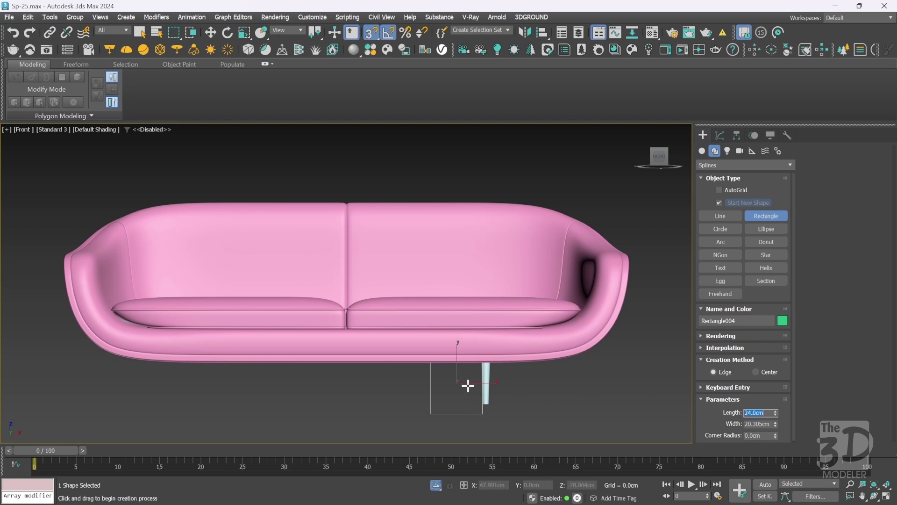
Snap the guide rectangle's upper edge to the sofa's underside and the leg's foot to the rectangle's lower right corner
{"action": "key", "text": "e"}
{"action": "key", "text": "w"}
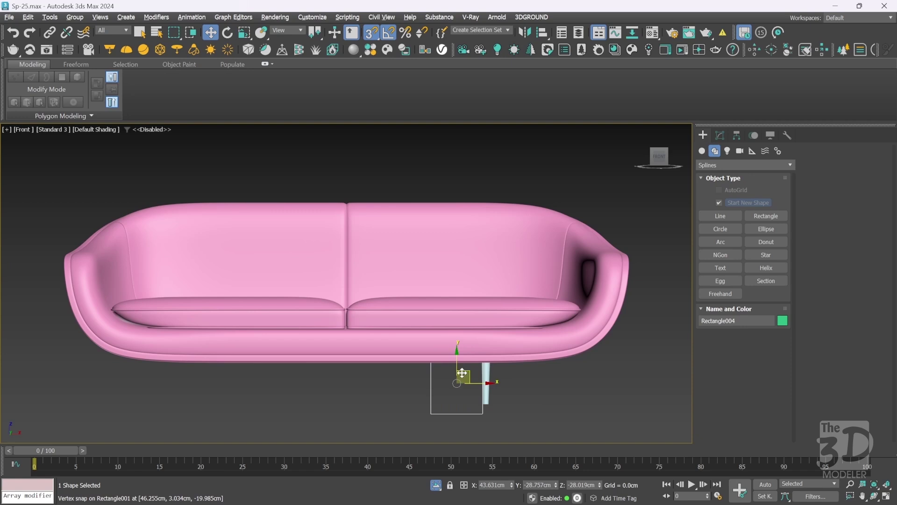
{"action": "mouse_move", "coordinate": [463, 374]}
{"action": "left_mouse_down"}
{"action": "mouse_move", "coordinate": [458, 392]}
{"action": "mouse_move", "coordinate": [463, 367]}
{"action": "left_mouse_up"}
{"action": "left_click", "coordinate": [487, 377]}
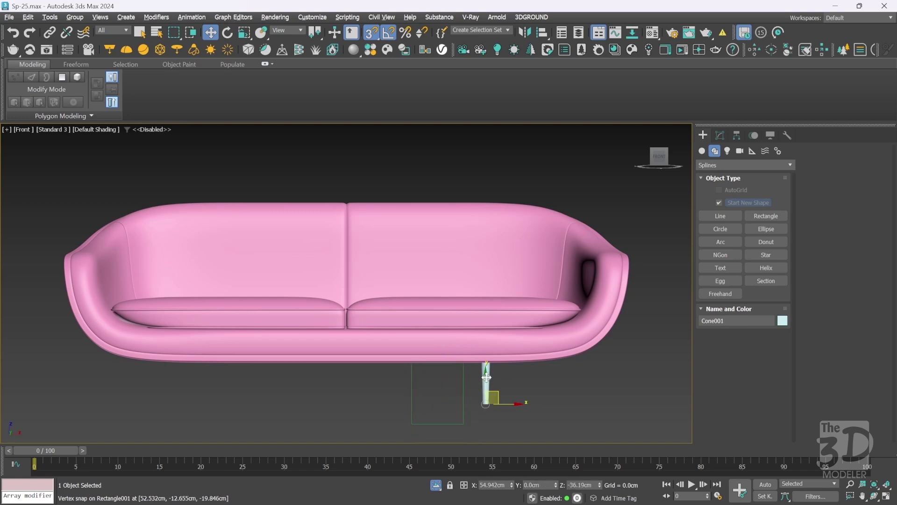
{"action": "left_click_drag", "start_coordinate": [497, 391], "coordinate": [462, 423]}
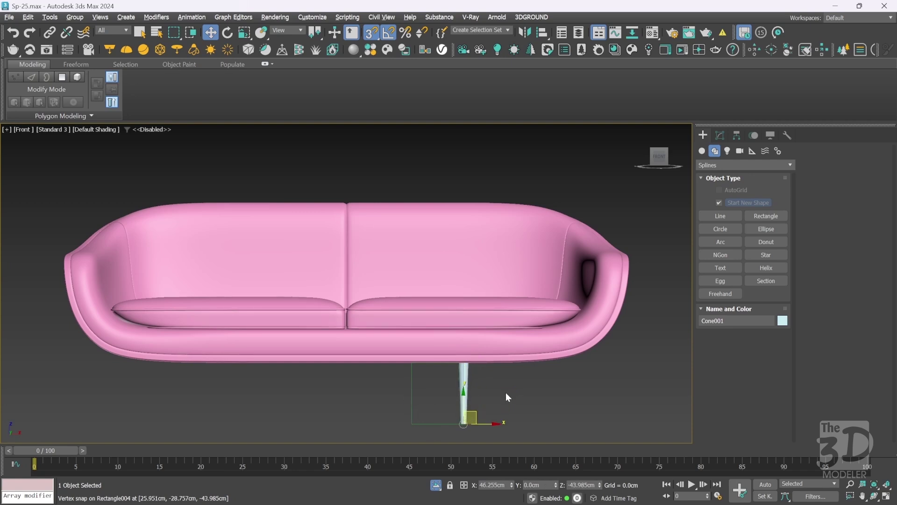
Tilt the leg 15 degrees so its upper end leans toward the sofa's middle, and set its height to 26 cm
{"action": "key", "text": "e"}
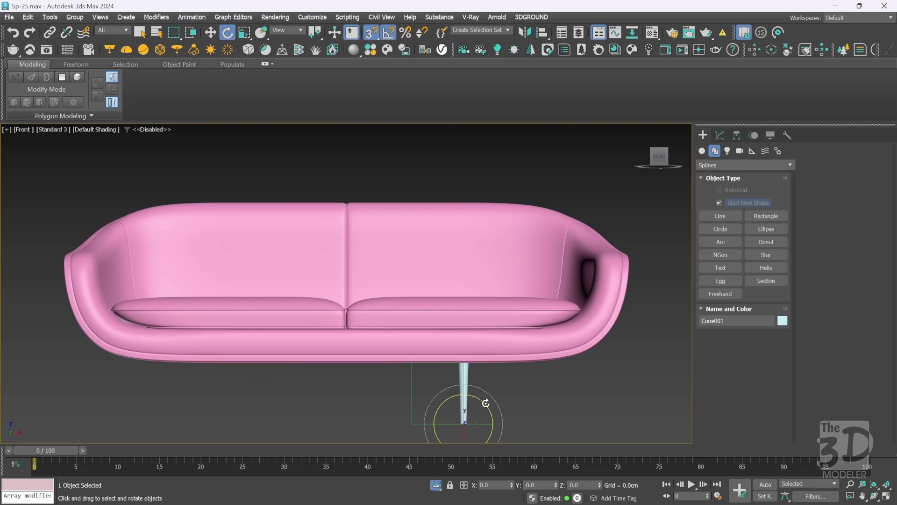
{"action": "left_click_drag", "start_coordinate": [486, 403], "coordinate": [472, 412]}
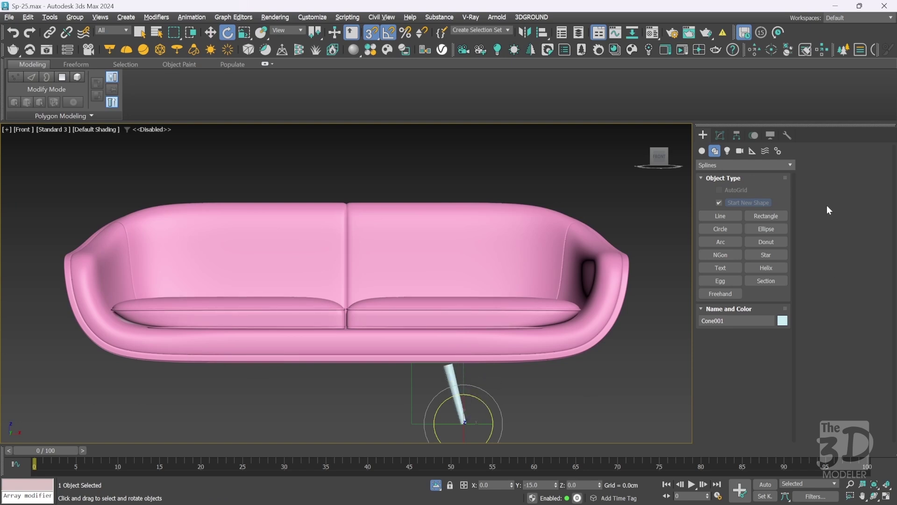
{"action": "left_click", "coordinate": [721, 135]}
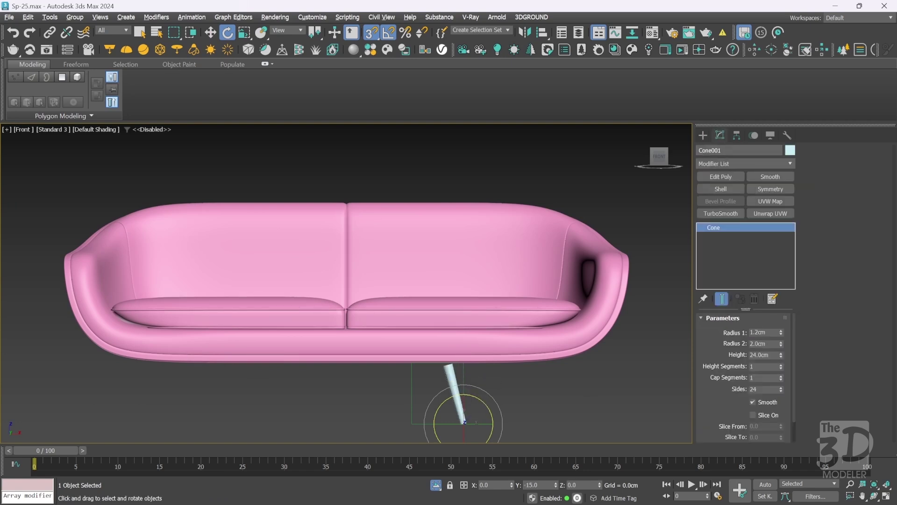
{"action": "left_click_drag", "start_coordinate": [750, 355], "coordinate": [759, 354]}
{"action": "type", "text": "26"}
{"action": "key", "text": "Return"}
{"action": "left_click", "coordinate": [717, 352]}
Lower the tilted leg slightly so its whole foot end extends past the guide rectangle's lower edge
{"action": "key", "text": "z"}
{"action": "key", "text": "w"}
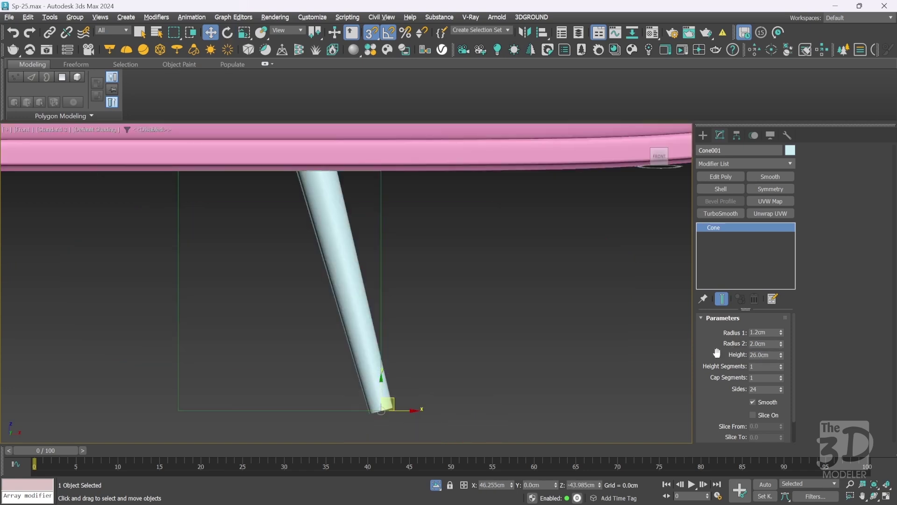
{"action": "key", "text": "s"}
{"action": "left_click_drag", "start_coordinate": [381, 387], "coordinate": [381, 394]}
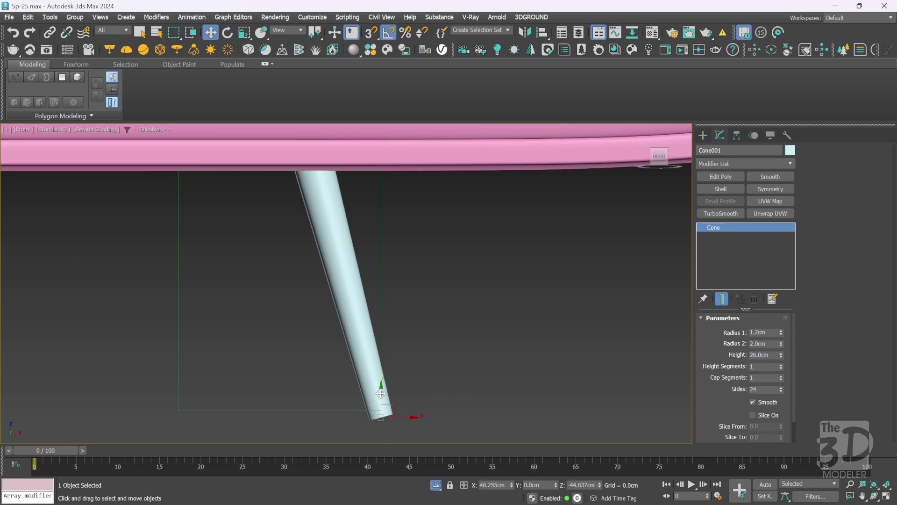
Add an Edit Poly modifier to the leg and rotate its slice plane to horizontal at the foot
{"action": "left_click", "coordinate": [725, 176]}
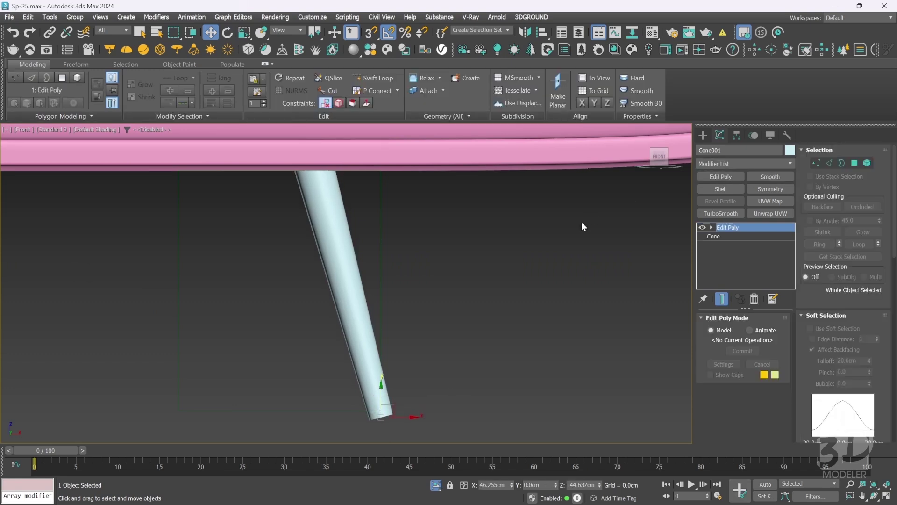
{"action": "left_click", "coordinate": [829, 164]}
{"action": "scroll", "coordinate": [823, 314], "scroll_direction": "down", "scroll_amount": 10}
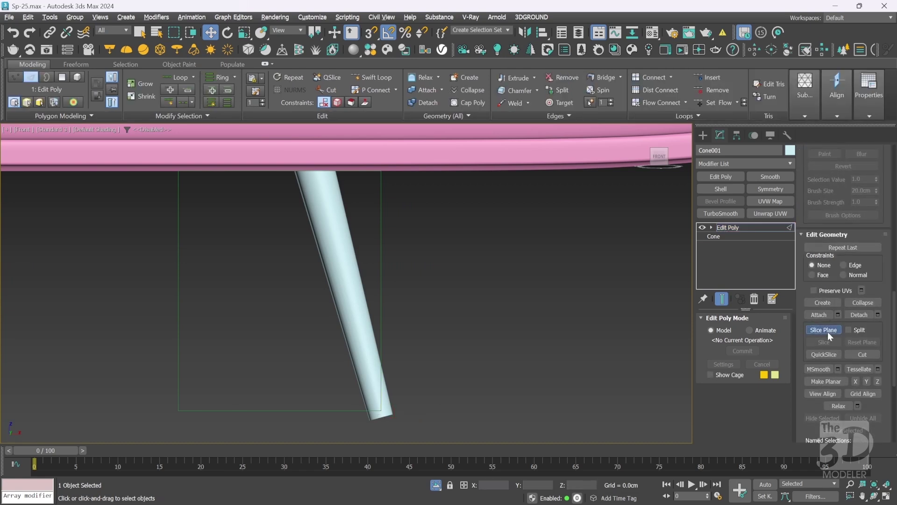
{"action": "left_click", "coordinate": [825, 330]}
{"action": "key", "text": "e"}
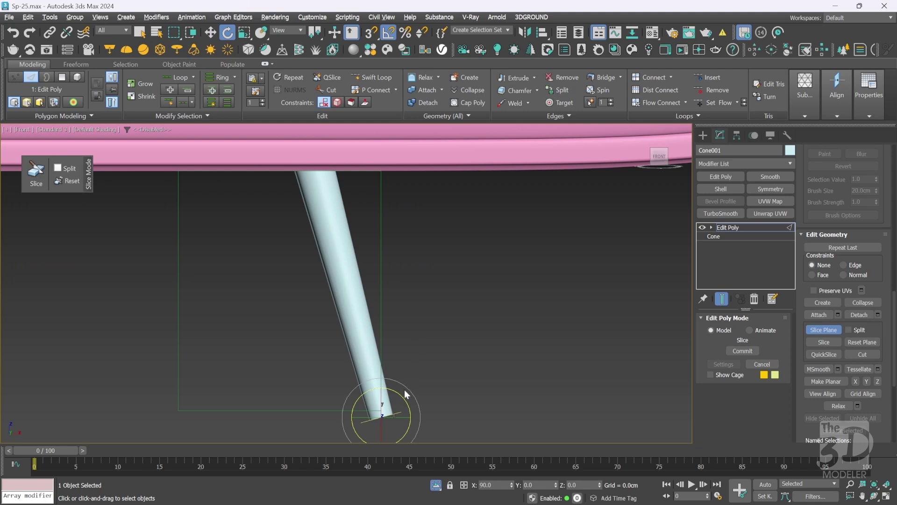
{"action": "left_click_drag", "start_coordinate": [398, 393], "coordinate": [403, 397]}
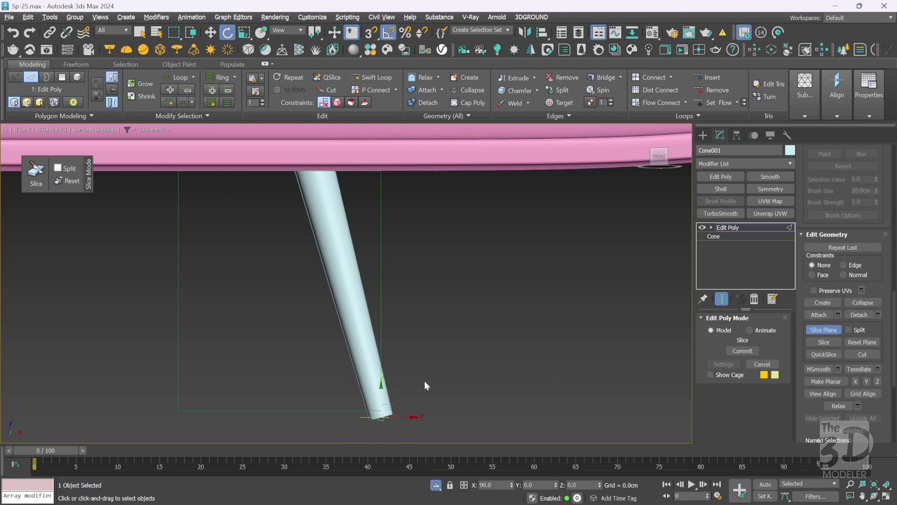
Snap the slice plane to the guide rectangle's lower edge and slice the leg there with Split enabled
{"action": "key", "text": "w"}
{"action": "key", "text": "s"}
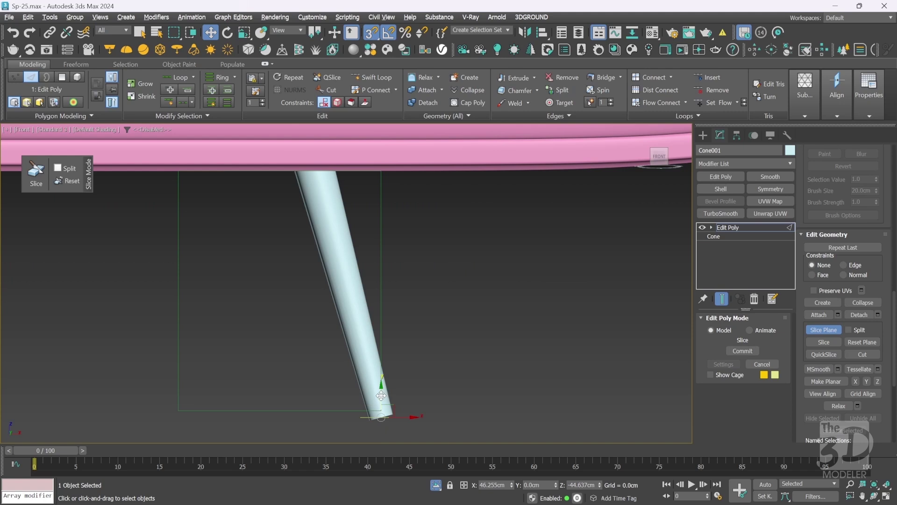
{"action": "left_click_drag", "start_coordinate": [383, 394], "coordinate": [179, 411]}
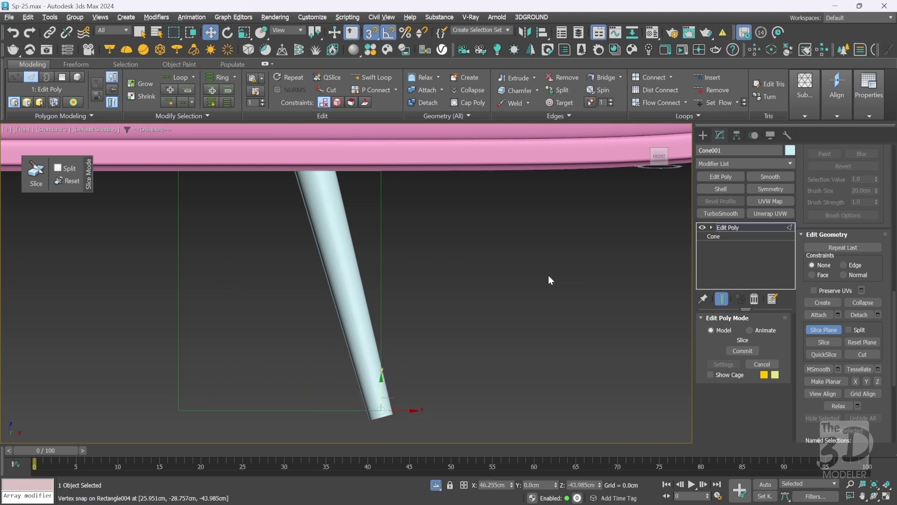
{"action": "left_click", "coordinate": [849, 330]}
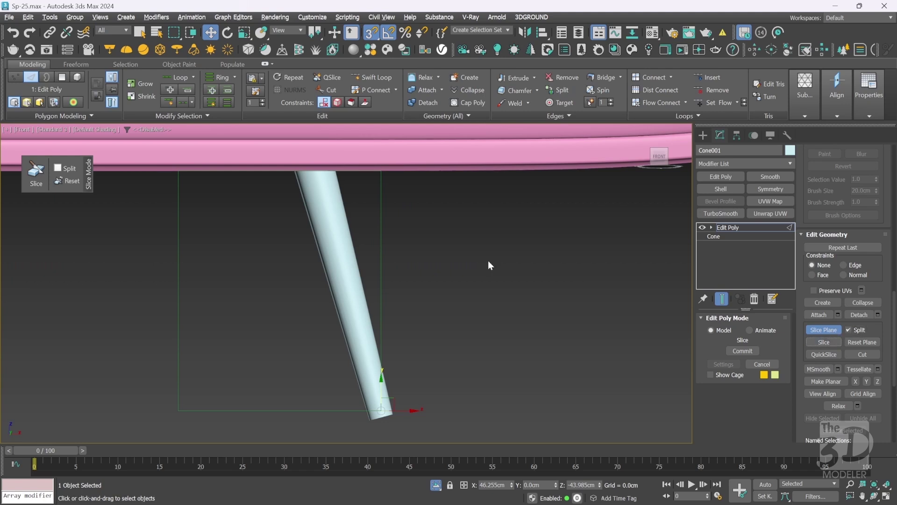
Delete the sliced-off piece at the leg's foot and the guide rectangle
{"action": "key", "text": "4"}
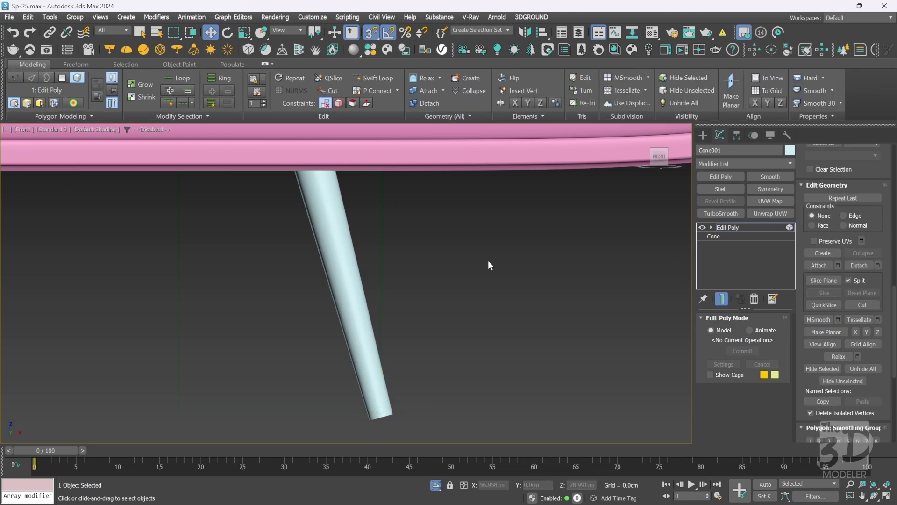
{"action": "left_click", "coordinate": [381, 414]}
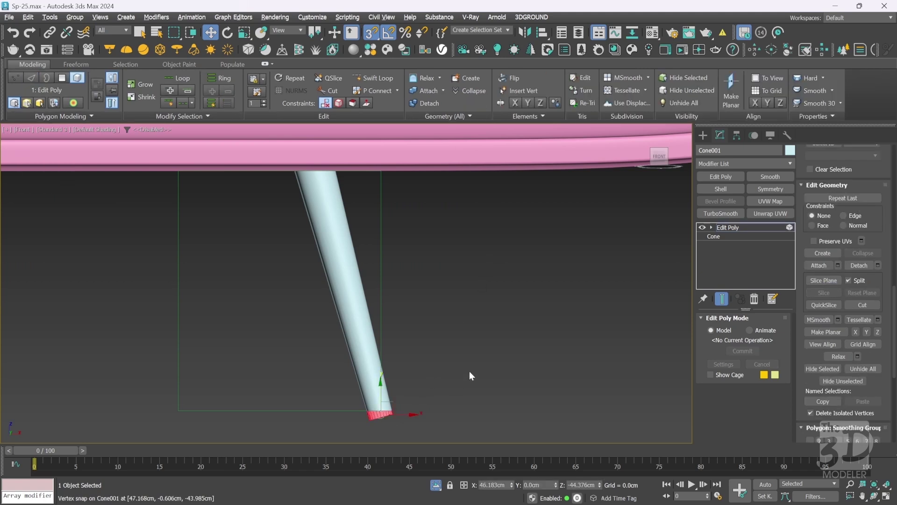
{"action": "key", "text": "Delete"}
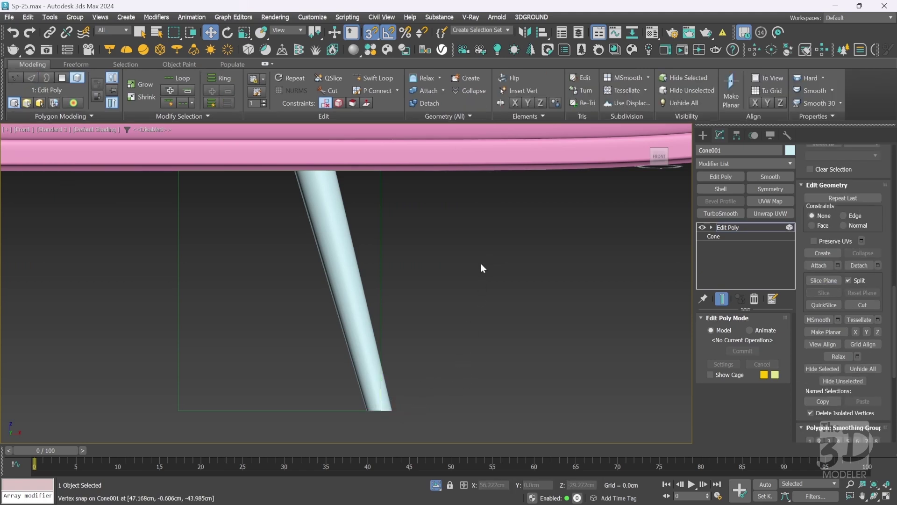
{"action": "key", "text": "4"}
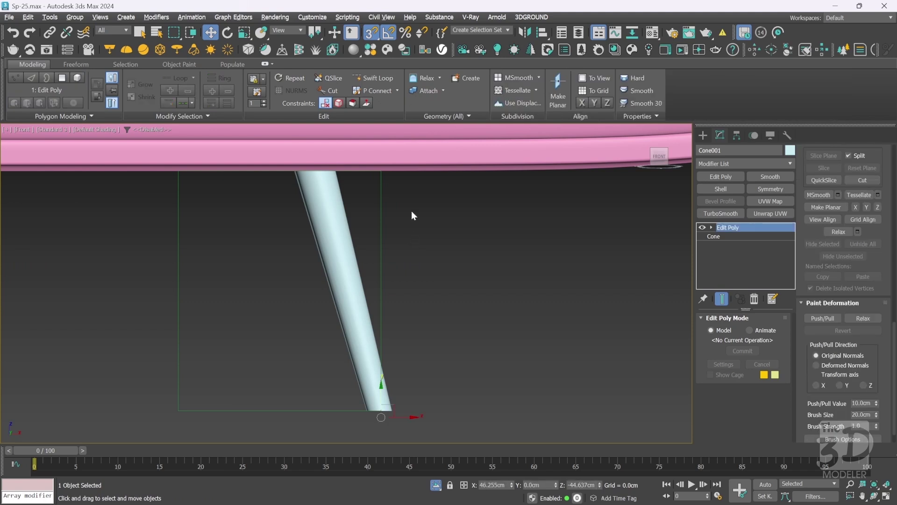
{"action": "left_click_drag", "start_coordinate": [369, 232], "coordinate": [402, 216]}
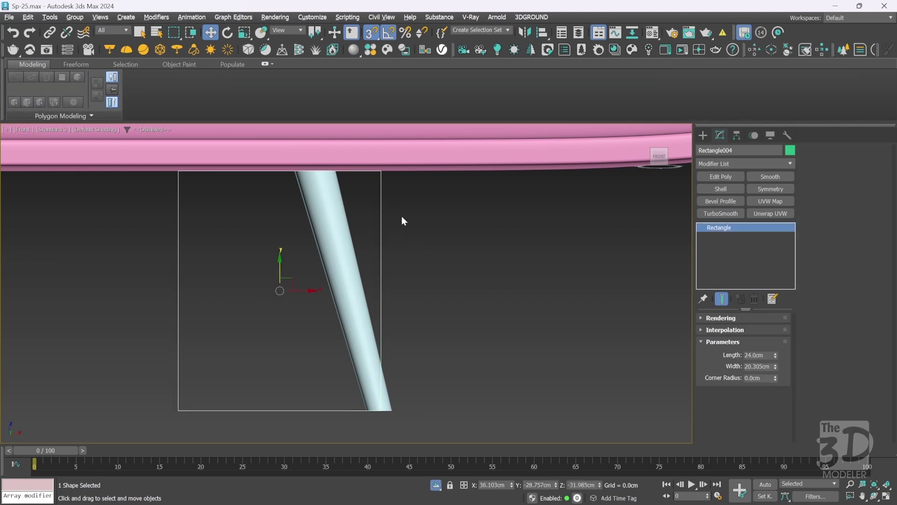
{"action": "key", "text": "Delete"}
{"action": "key", "text": "z"}
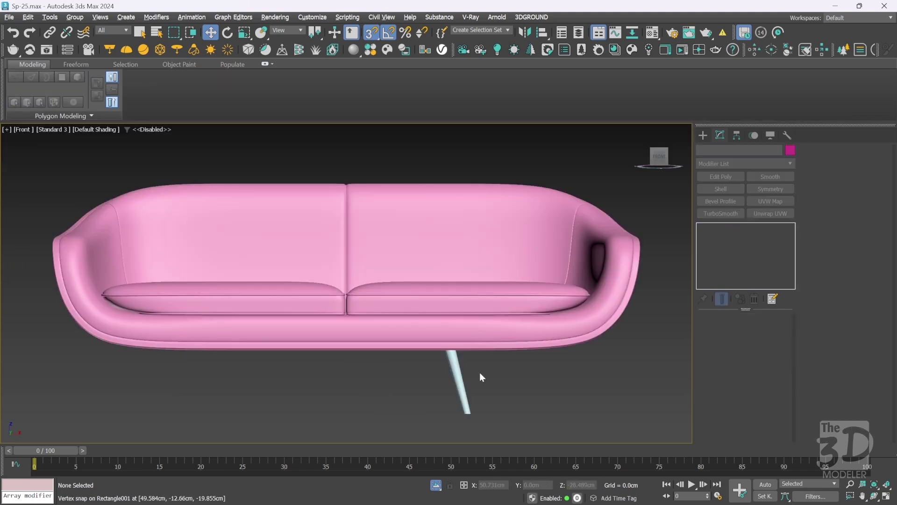
Move the leg horizontally toward the sofa's right end, to an X position of about 74.3 cm
{"action": "left_click_drag", "start_coordinate": [479, 372], "coordinate": [437, 419]}
{"action": "key", "text": "s"}
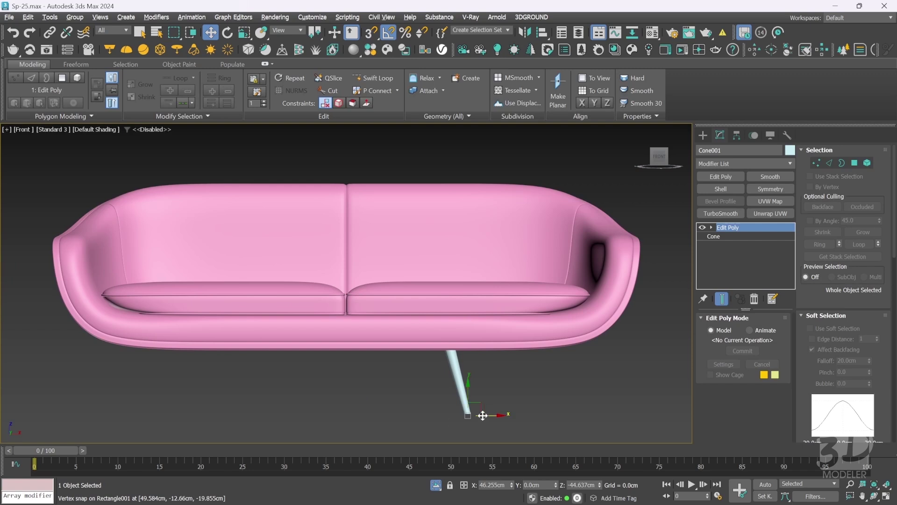
{"action": "left_click_drag", "start_coordinate": [493, 415], "coordinate": [568, 413]}
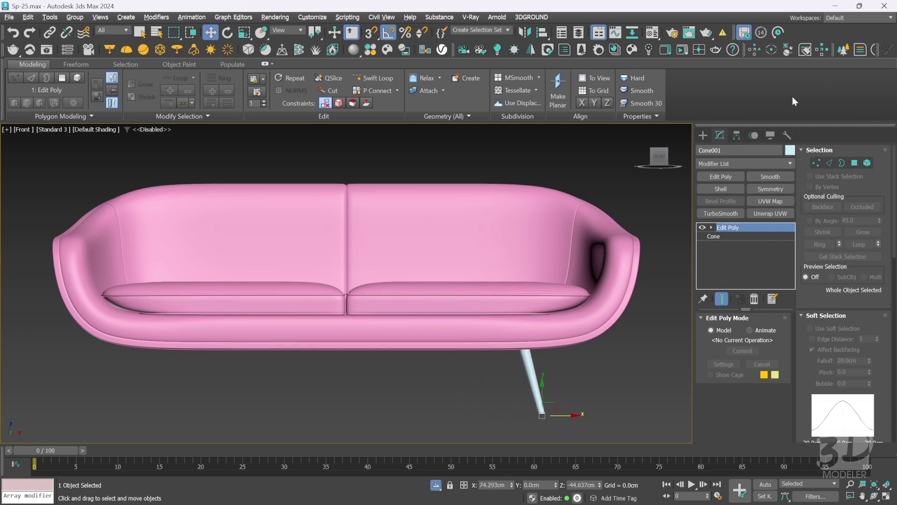
In the Bottom view, shift the leg toward the sofa's back and make one copy of it nearer the front
{"action": "left_click", "coordinate": [705, 135]}
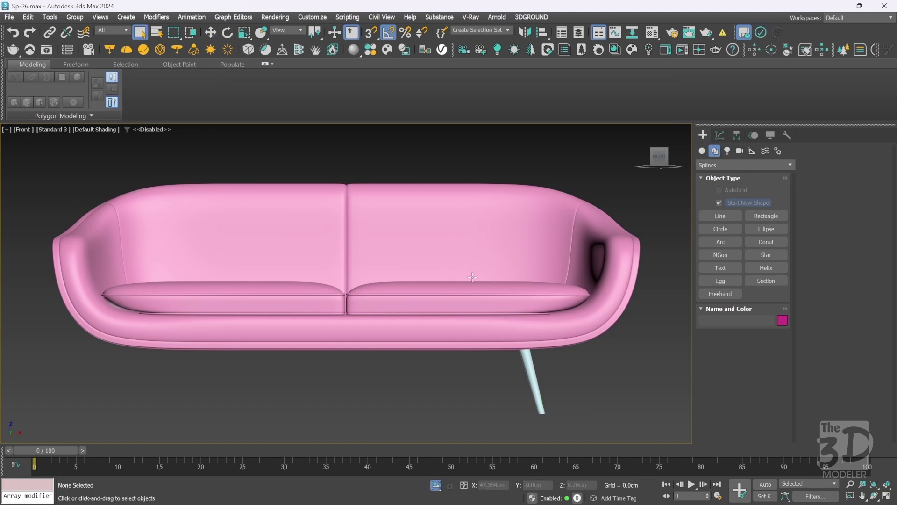
{"action": "right_click", "coordinate": [415, 393]}
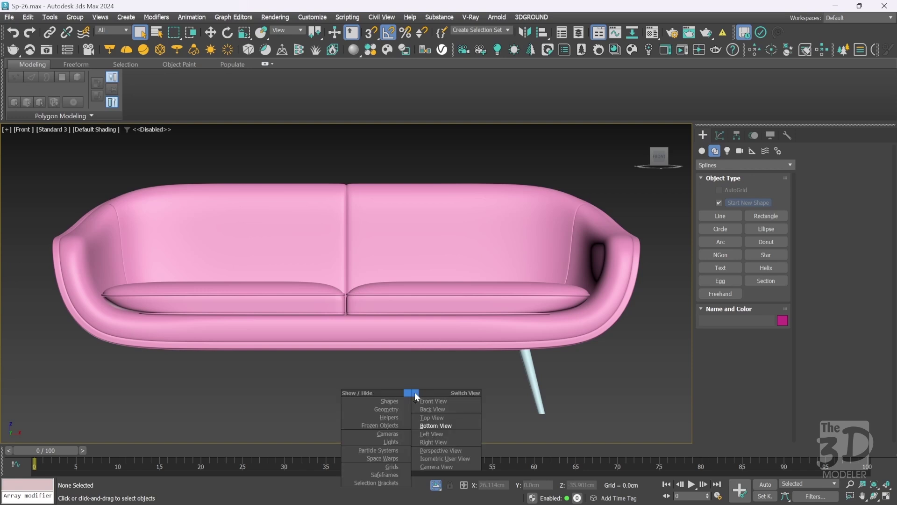
{"action": "left_click", "coordinate": [432, 425]}
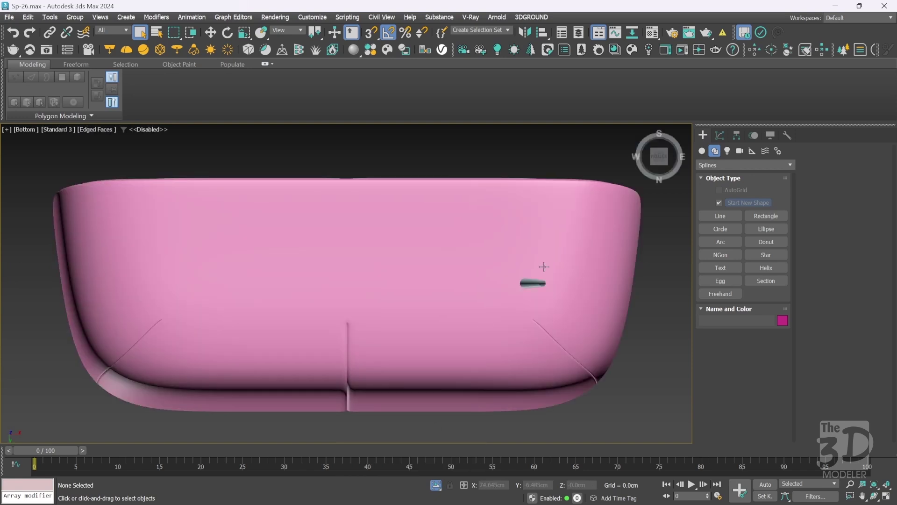
{"action": "left_click", "coordinate": [538, 282]}
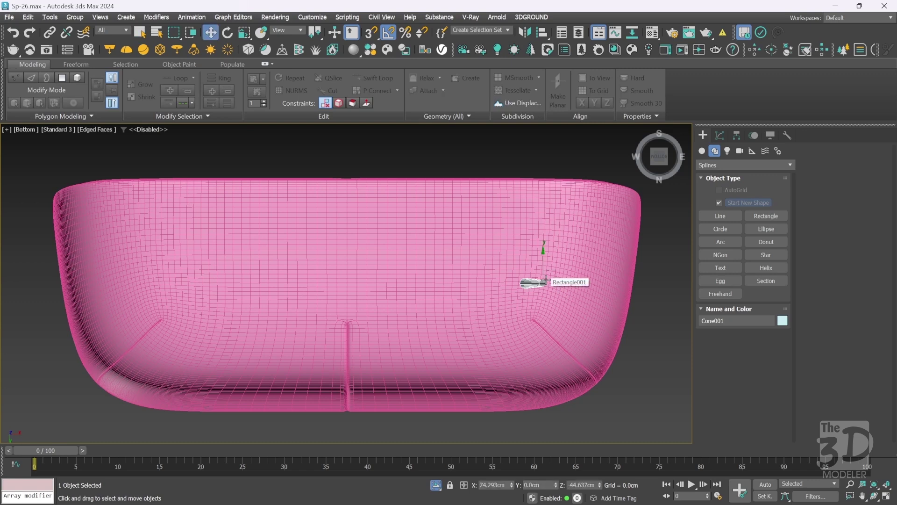
{"action": "key", "text": "w"}
{"action": "mouse_move", "coordinate": [545, 260]}
{"action": "left_mouse_down"}
{"action": "mouse_move", "coordinate": [571, 315]}
{"action": "mouse_move", "coordinate": [545, 200]}
{"action": "left_mouse_up"}
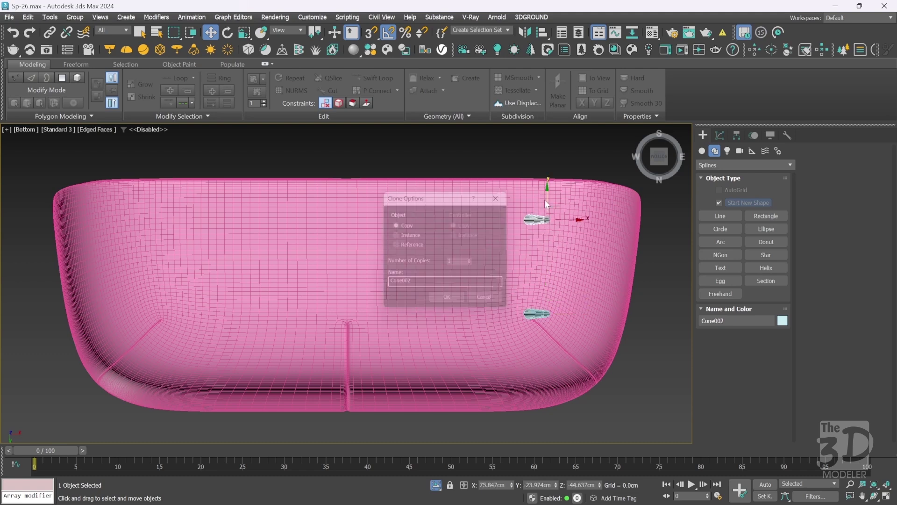
{"action": "left_click", "coordinate": [436, 301]}
Rotate the copied leg to splay toward the sofa's front right corner and move it close to the front edge
{"action": "key", "text": "e"}
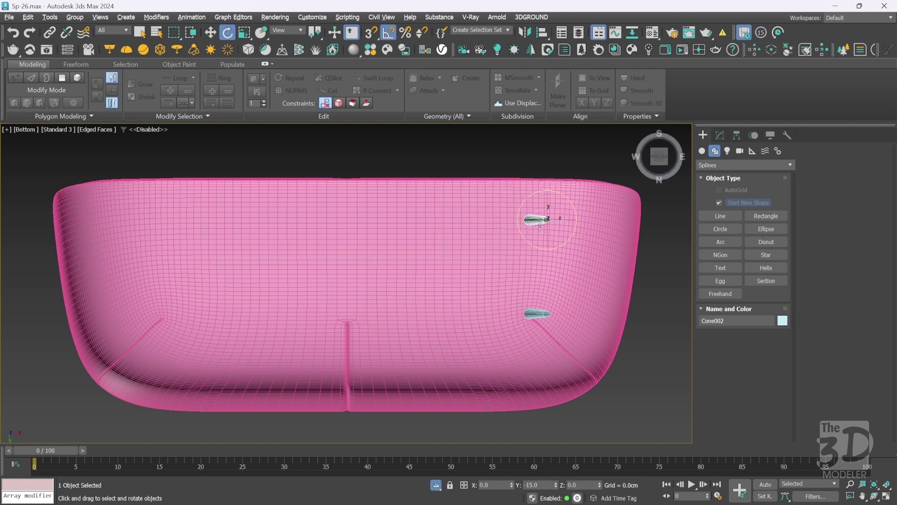
{"action": "left_click_drag", "start_coordinate": [530, 195], "coordinate": [545, 173]}
{"action": "key", "text": "w"}
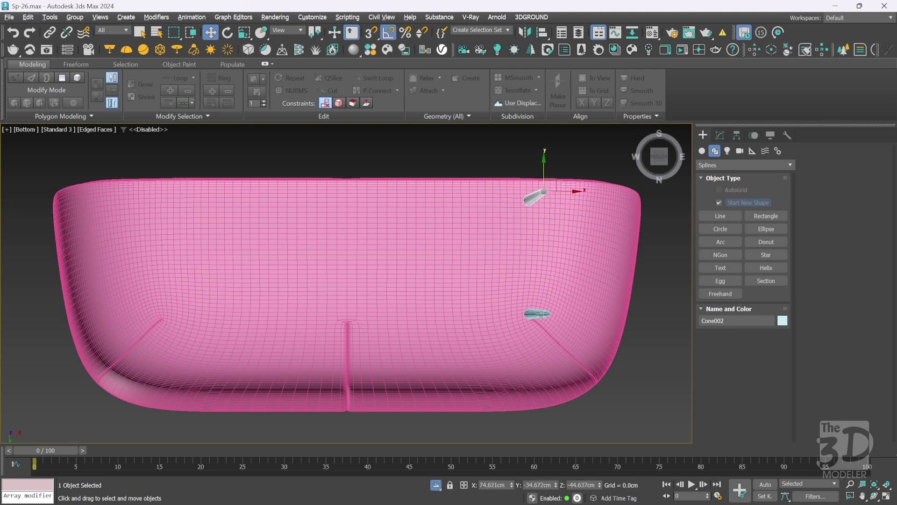
Select both legs at the sofa's right end and make one copy of the pair near the sofa's middle
{"action": "left_click", "coordinate": [541, 315], "text": "ctrl"}
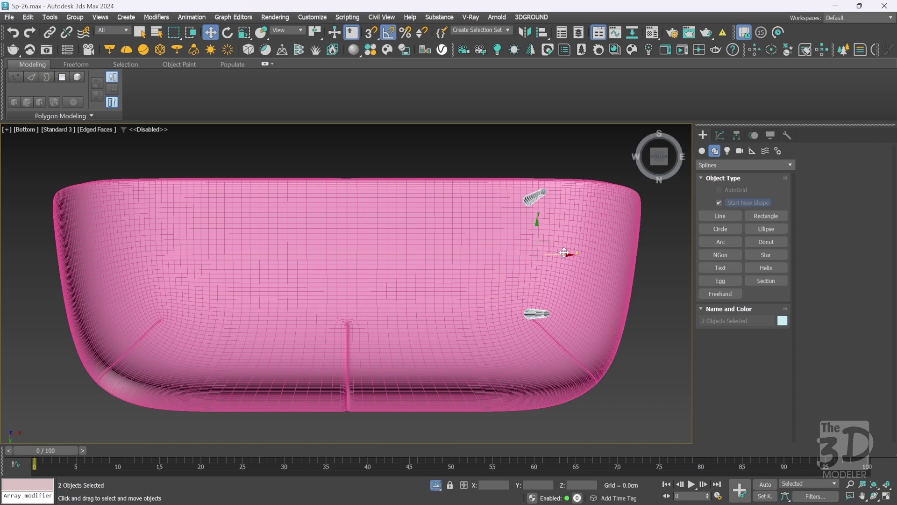
{"action": "left_click_drag", "start_coordinate": [567, 252], "coordinate": [352, 242], "text": "shift"}
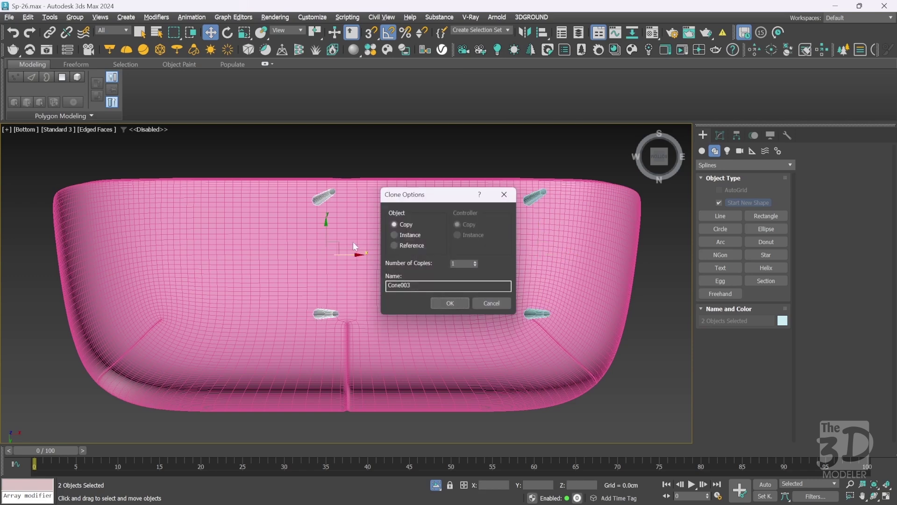
{"action": "left_click", "coordinate": [450, 304]}
Mirror the copied pair of legs across the X axis without cloning and move it to the sofa's left end
{"action": "left_click", "coordinate": [523, 32]}
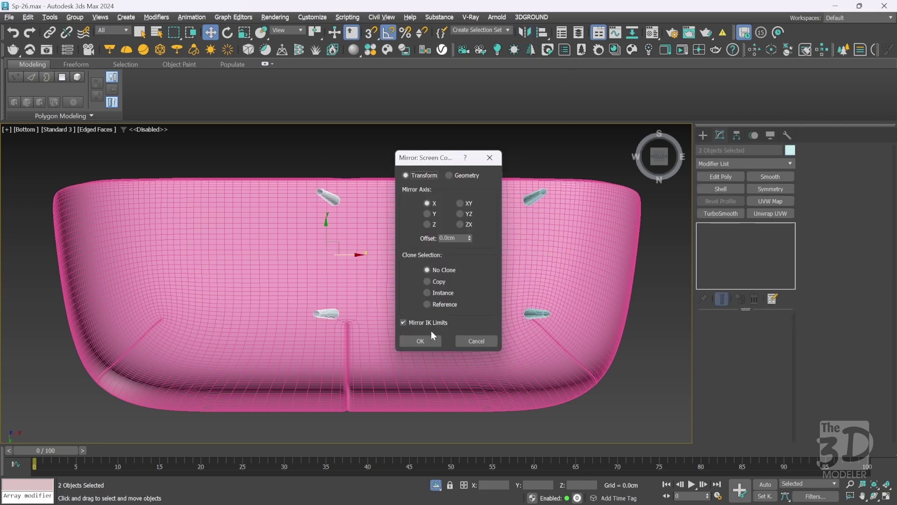
{"action": "left_click", "coordinate": [420, 341]}
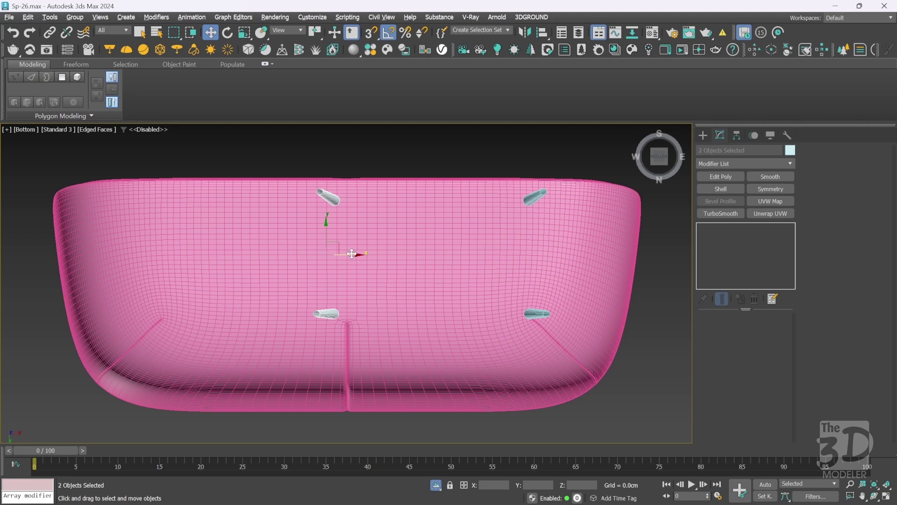
{"action": "left_click_drag", "start_coordinate": [352, 255], "coordinate": [180, 244]}
Examine the placement and splay of the four legs from the front and in a shaded perspective view around the sofa
{"action": "key", "text": "f"}
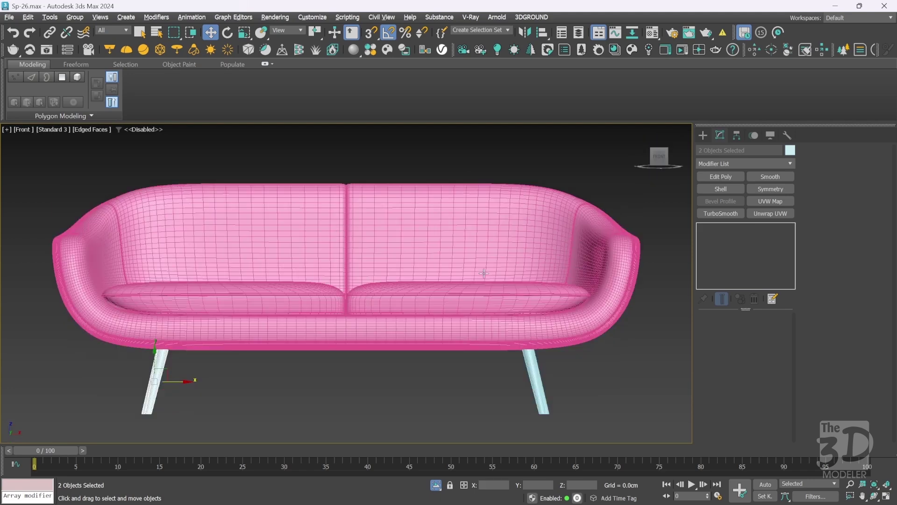
{"action": "left_click", "coordinate": [436, 392]}
{"action": "key", "text": "p"}
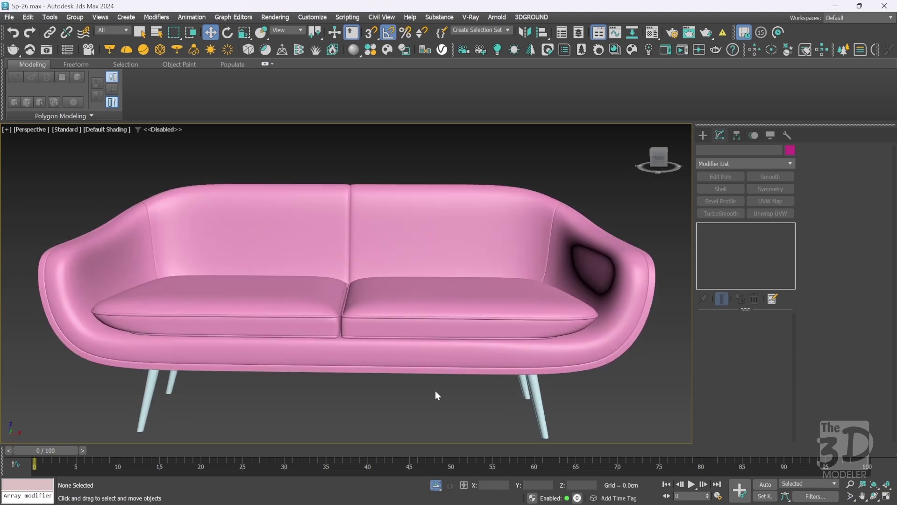
{"action": "scroll", "coordinate": [422, 304], "scroll_direction": "down", "scroll_amount": 5}
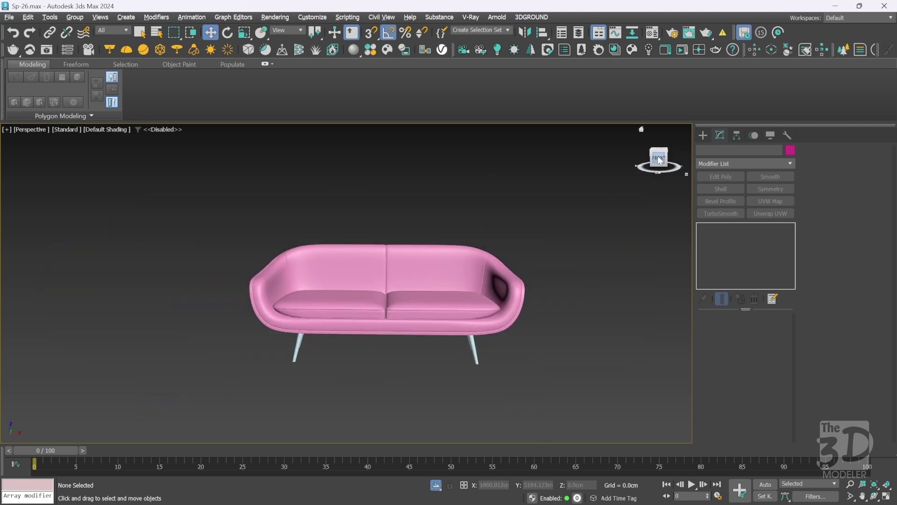
{"action": "left_click_drag", "start_coordinate": [660, 160], "coordinate": [73, 454]}
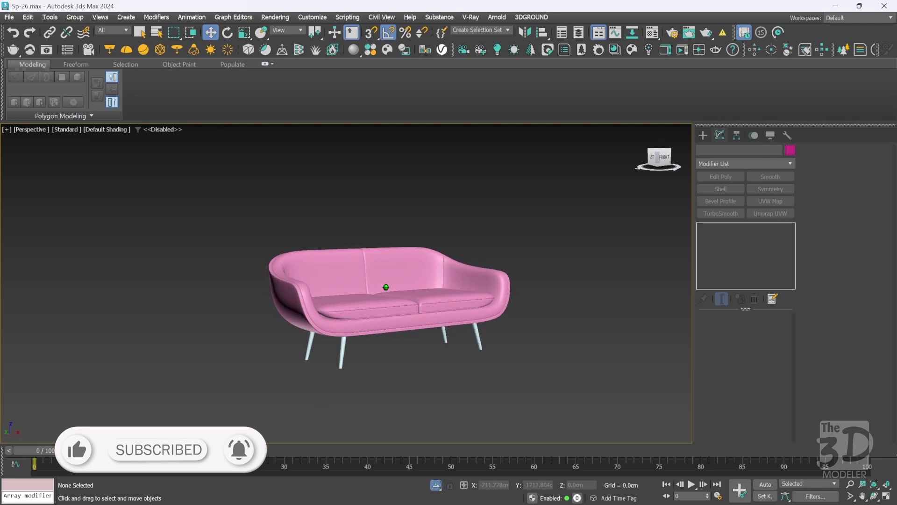
{"action": "scroll", "coordinate": [439, 302], "scroll_direction": "up", "scroll_amount": 5}
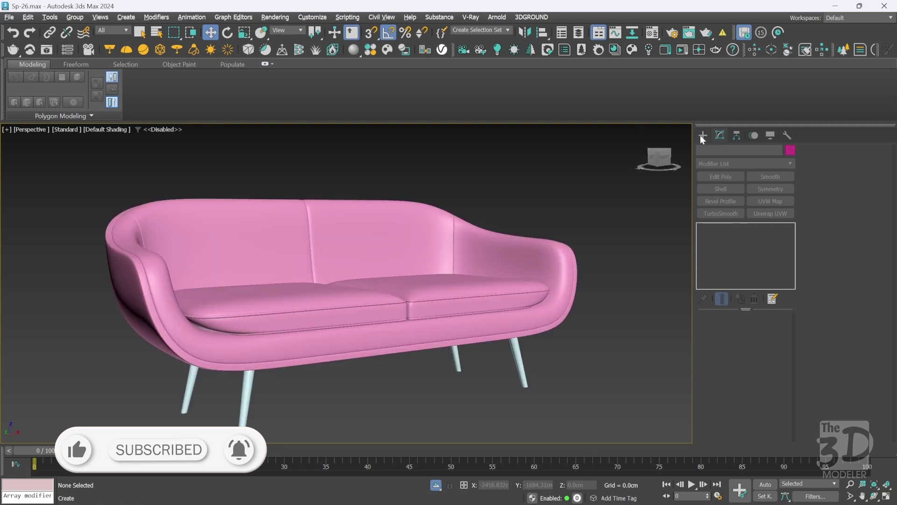